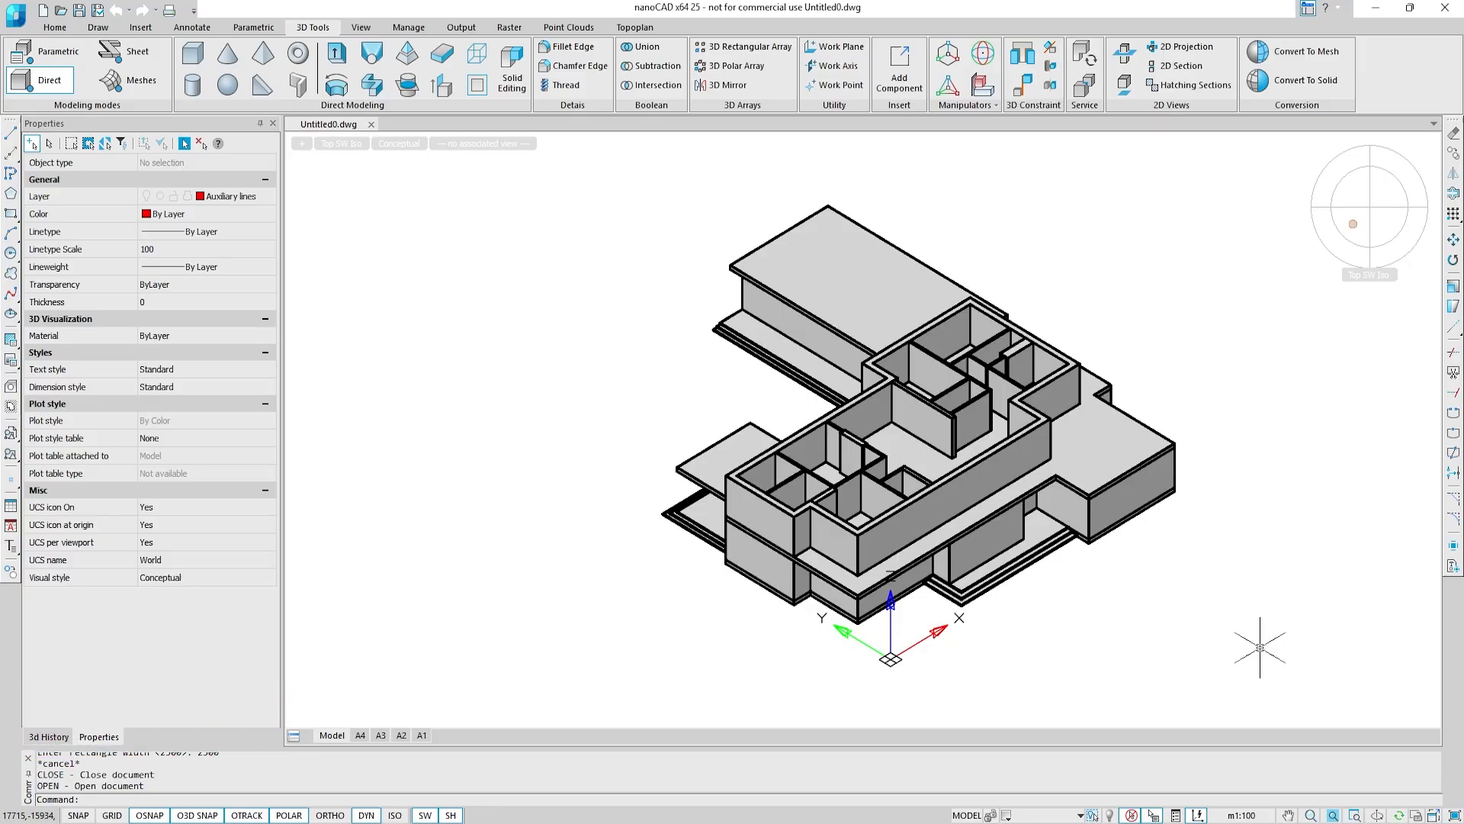
Step: Turn on the Auxiliary lines and Raster layers
{"action": "left_click", "coordinate": [251, 198]}
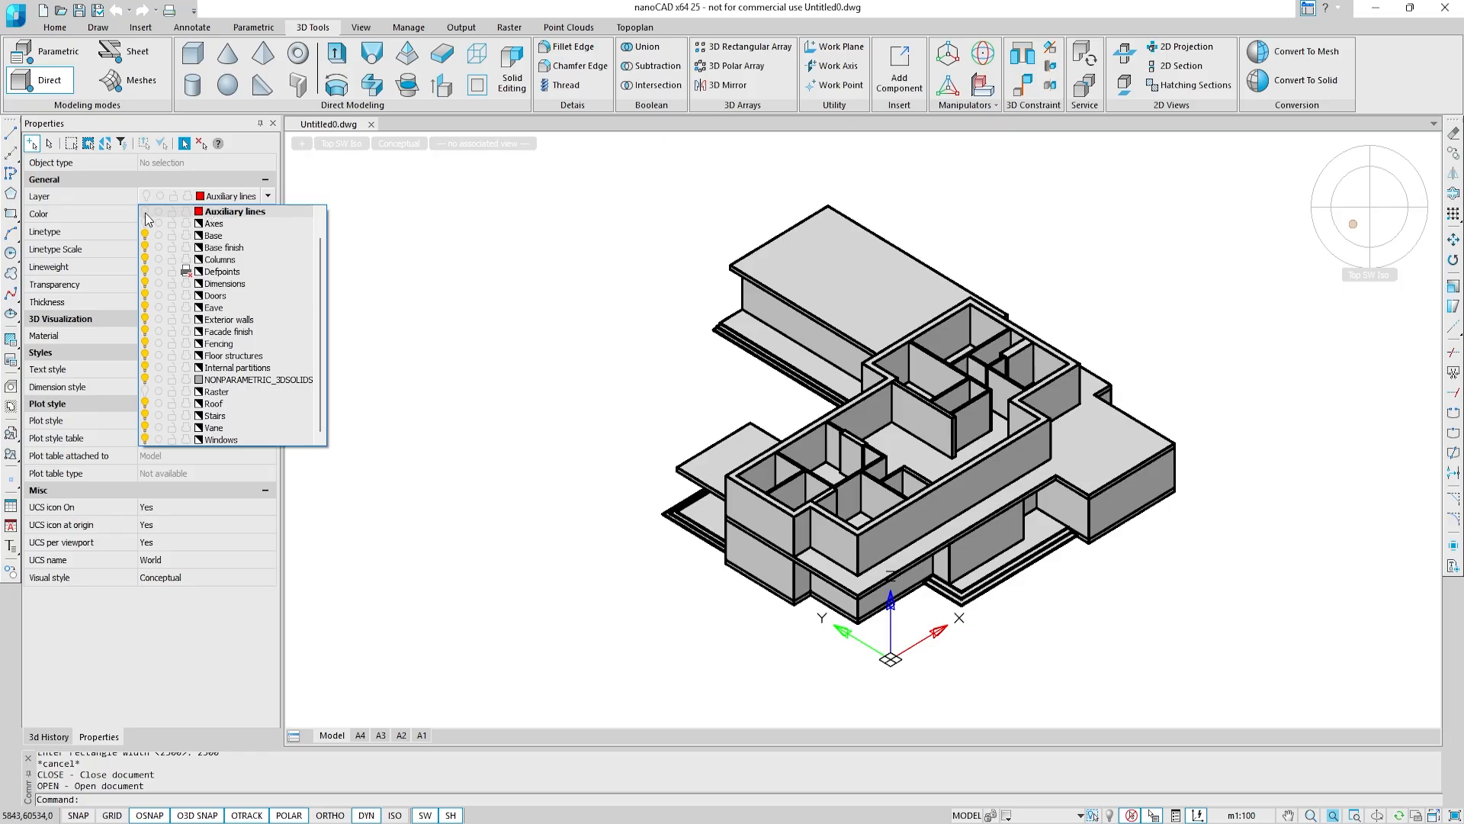
{"action": "left_click", "coordinate": [146, 215]}
{"action": "left_click", "coordinate": [146, 392]}
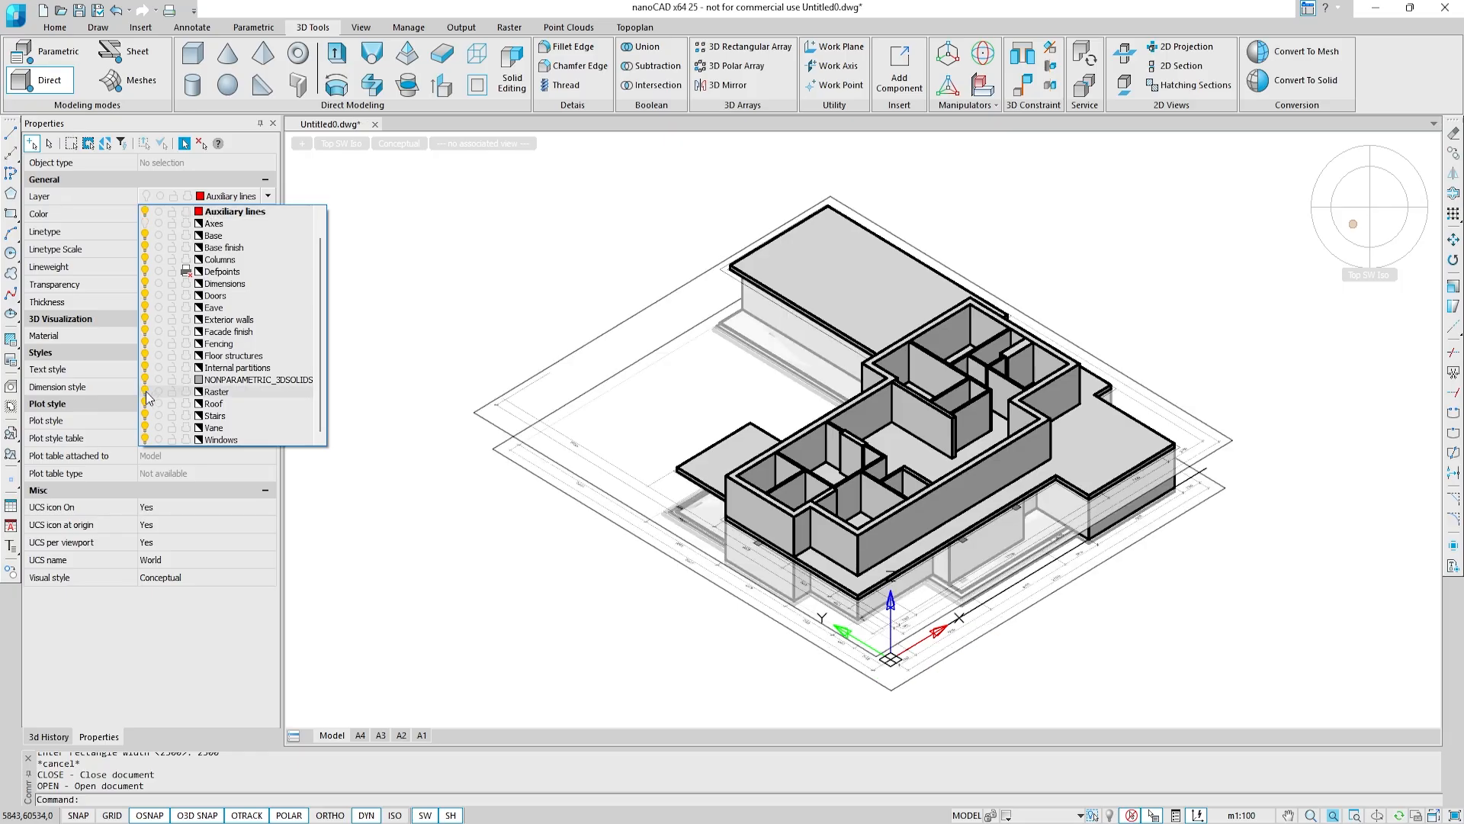
Step: Assign the 2nd floor plan raster image to the Raster layer and clear the selection
{"action": "left_click", "coordinate": [479, 410]}
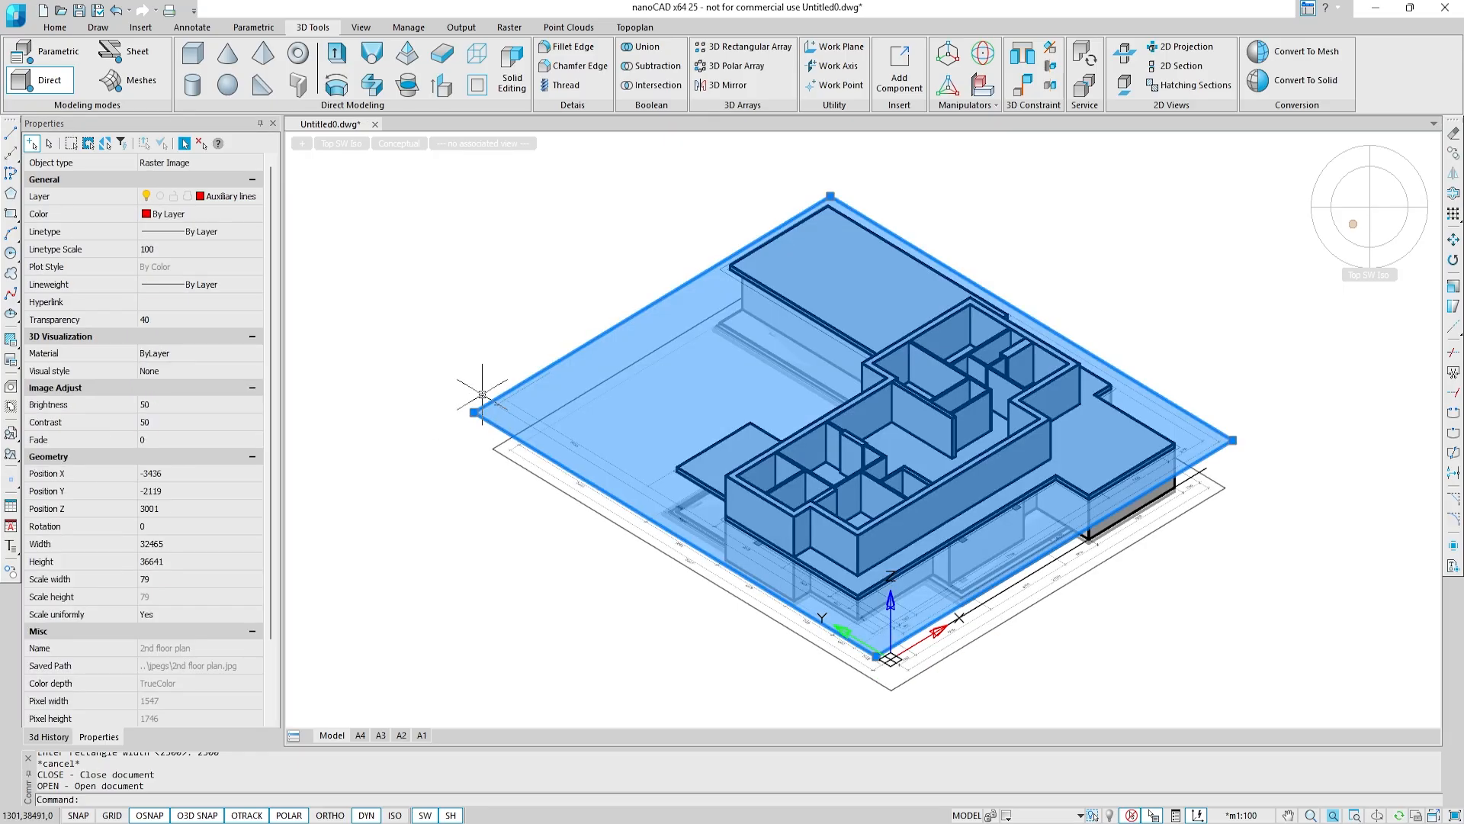
{"action": "left_click", "coordinate": [256, 199]}
{"action": "left_click", "coordinate": [246, 392]}
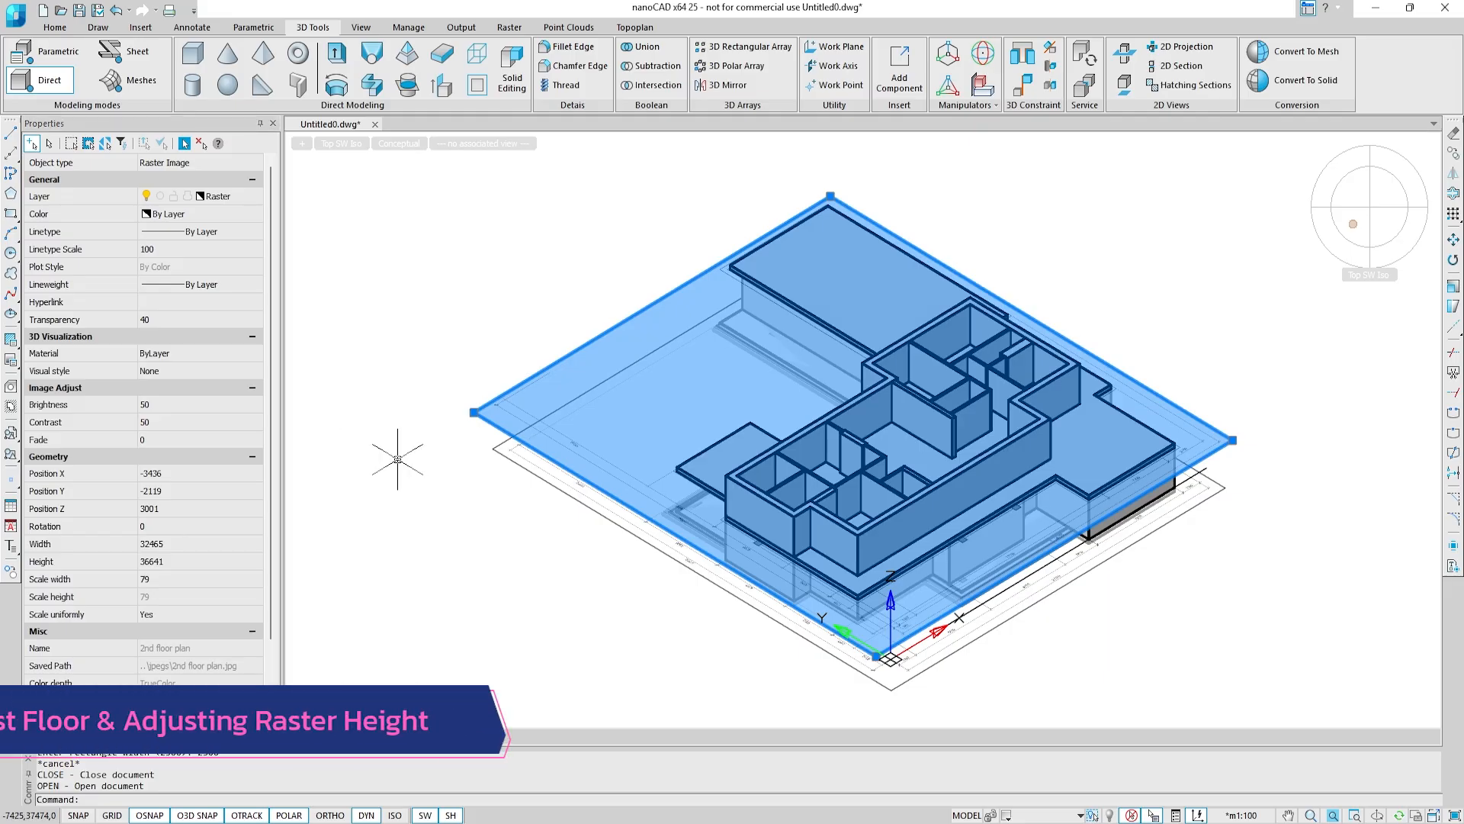
{"action": "key", "text": "Escape"}
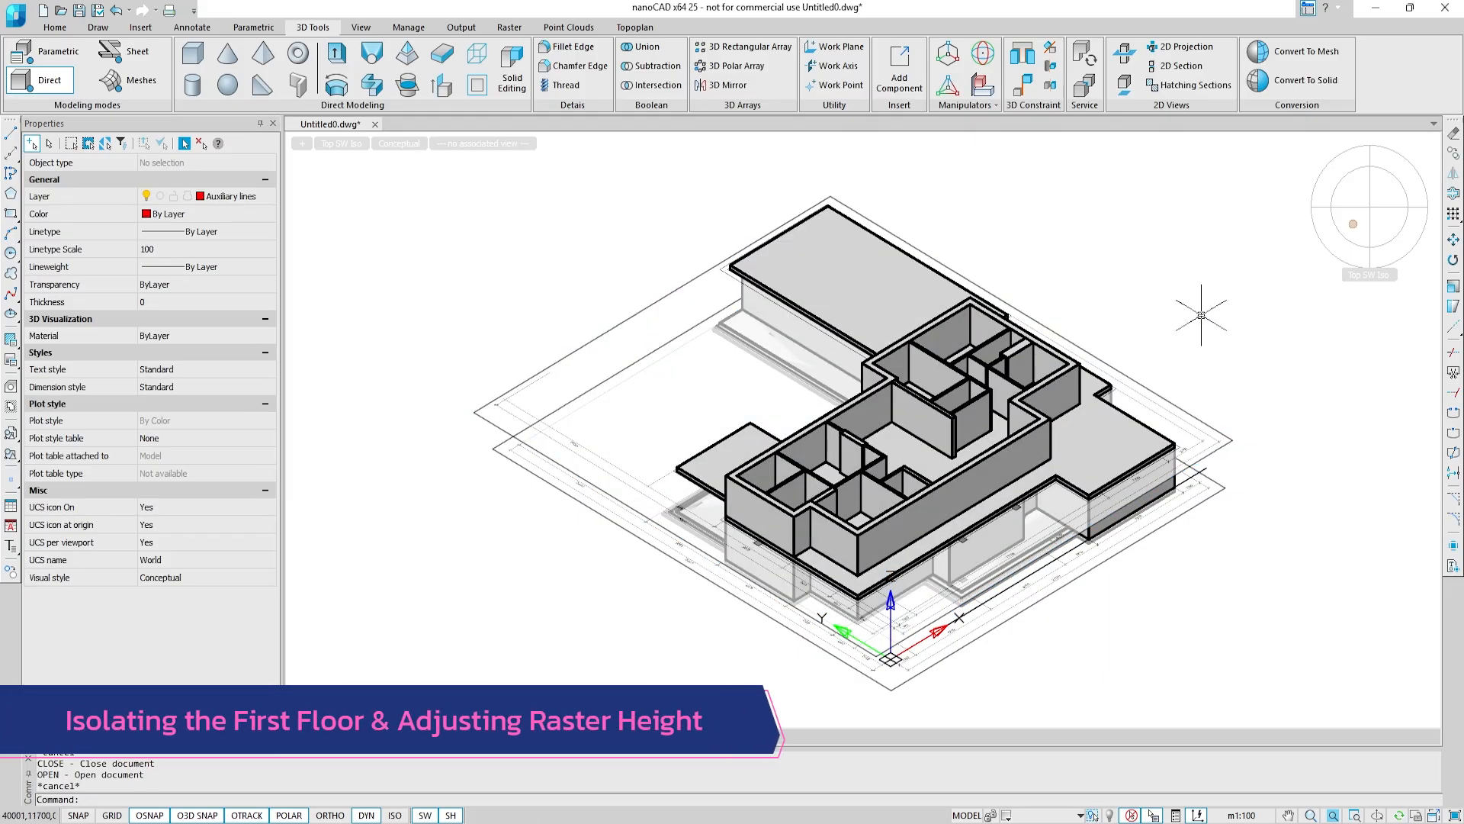
Step: Isolate all first-floor objects, including the lower floor plan image, in the Front view
{"action": "left_click", "coordinate": [1373, 251]}
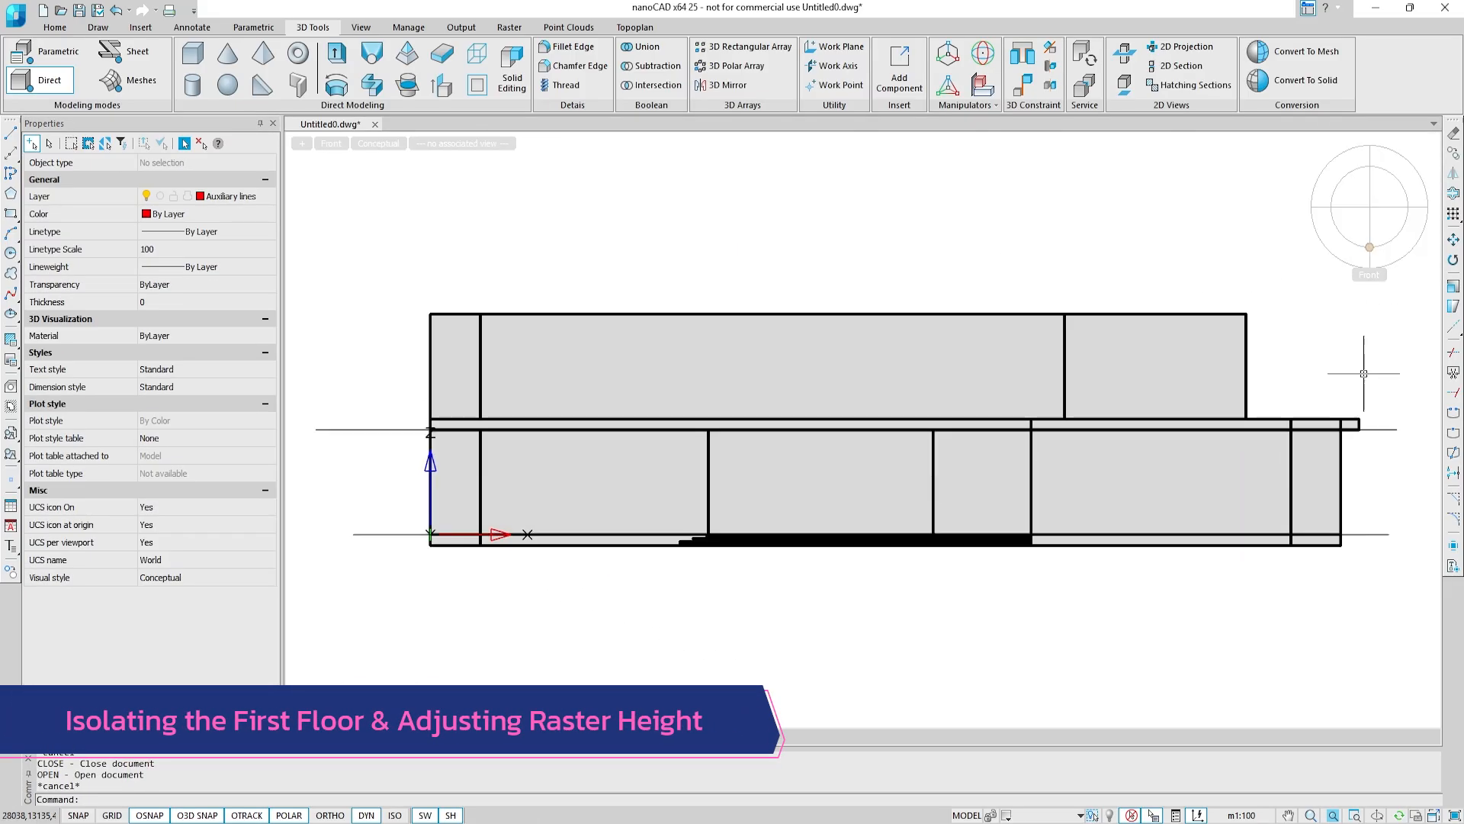
{"action": "left_click", "coordinate": [1377, 620]}
{"action": "left_click", "coordinate": [527, 476]}
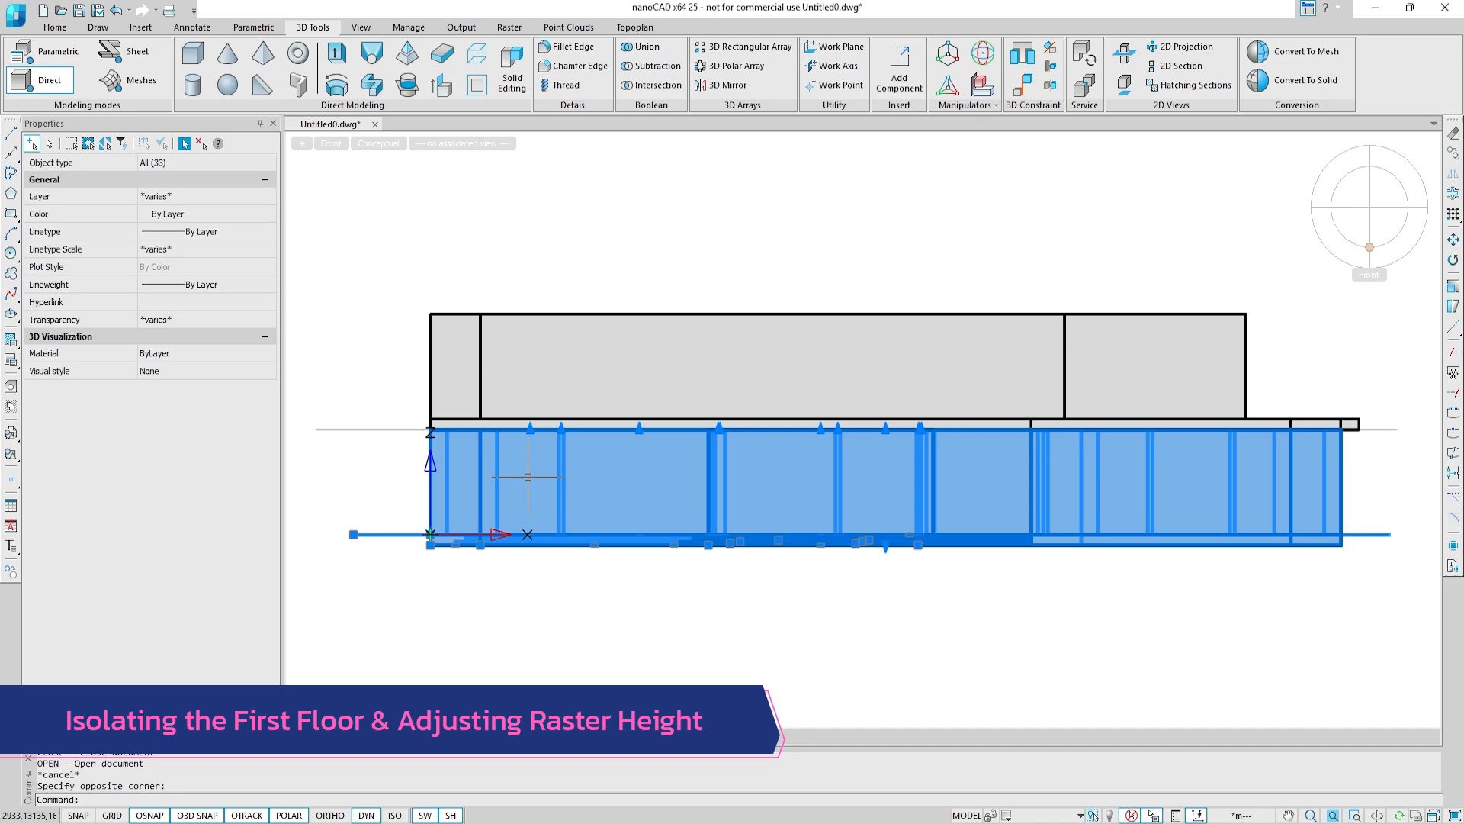
{"action": "right_click", "coordinate": [576, 473]}
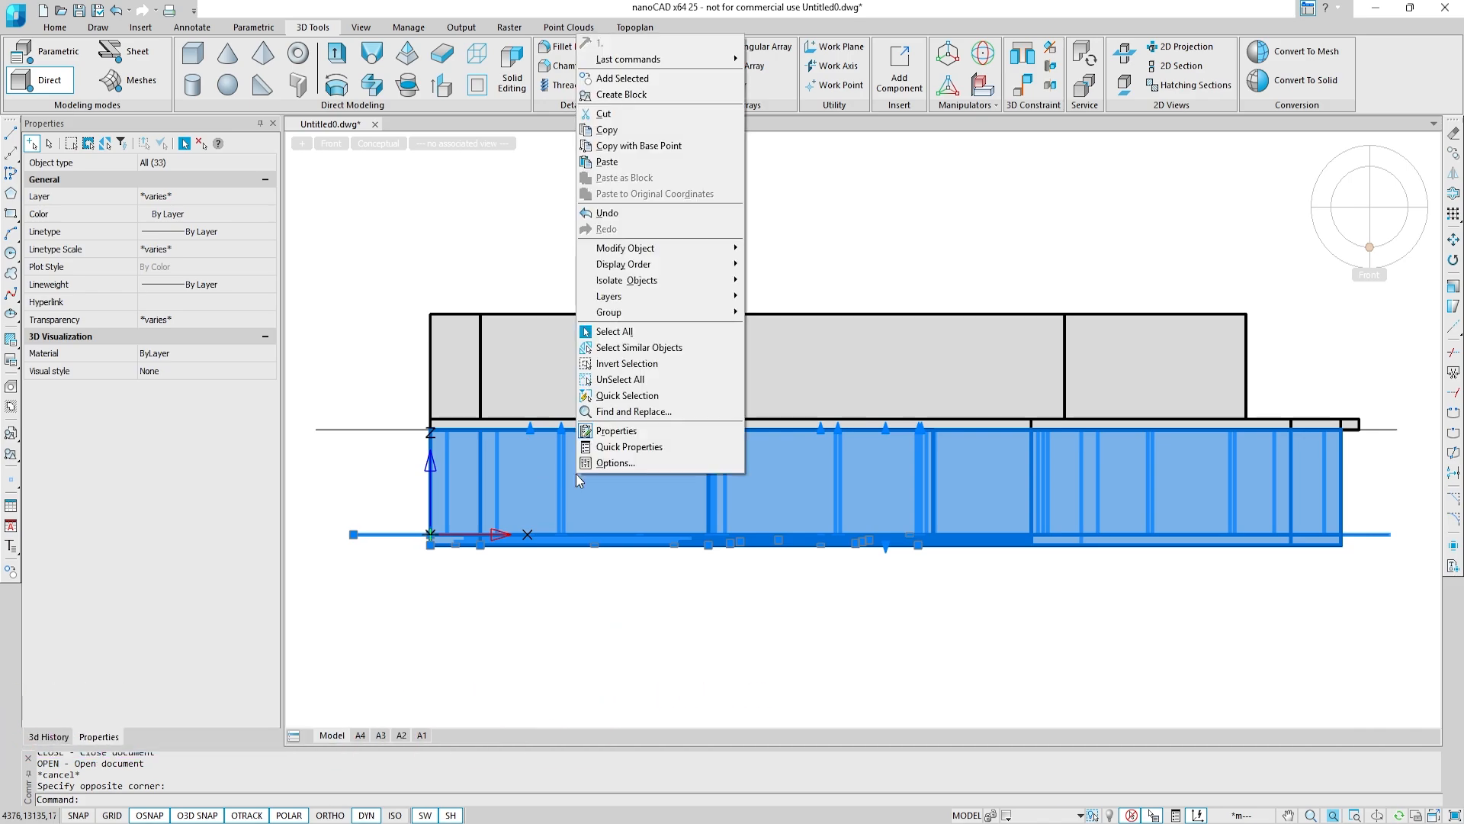
{"action": "mouse_move", "coordinate": [650, 288]}
{"action": "left_click", "coordinate": [785, 285]}
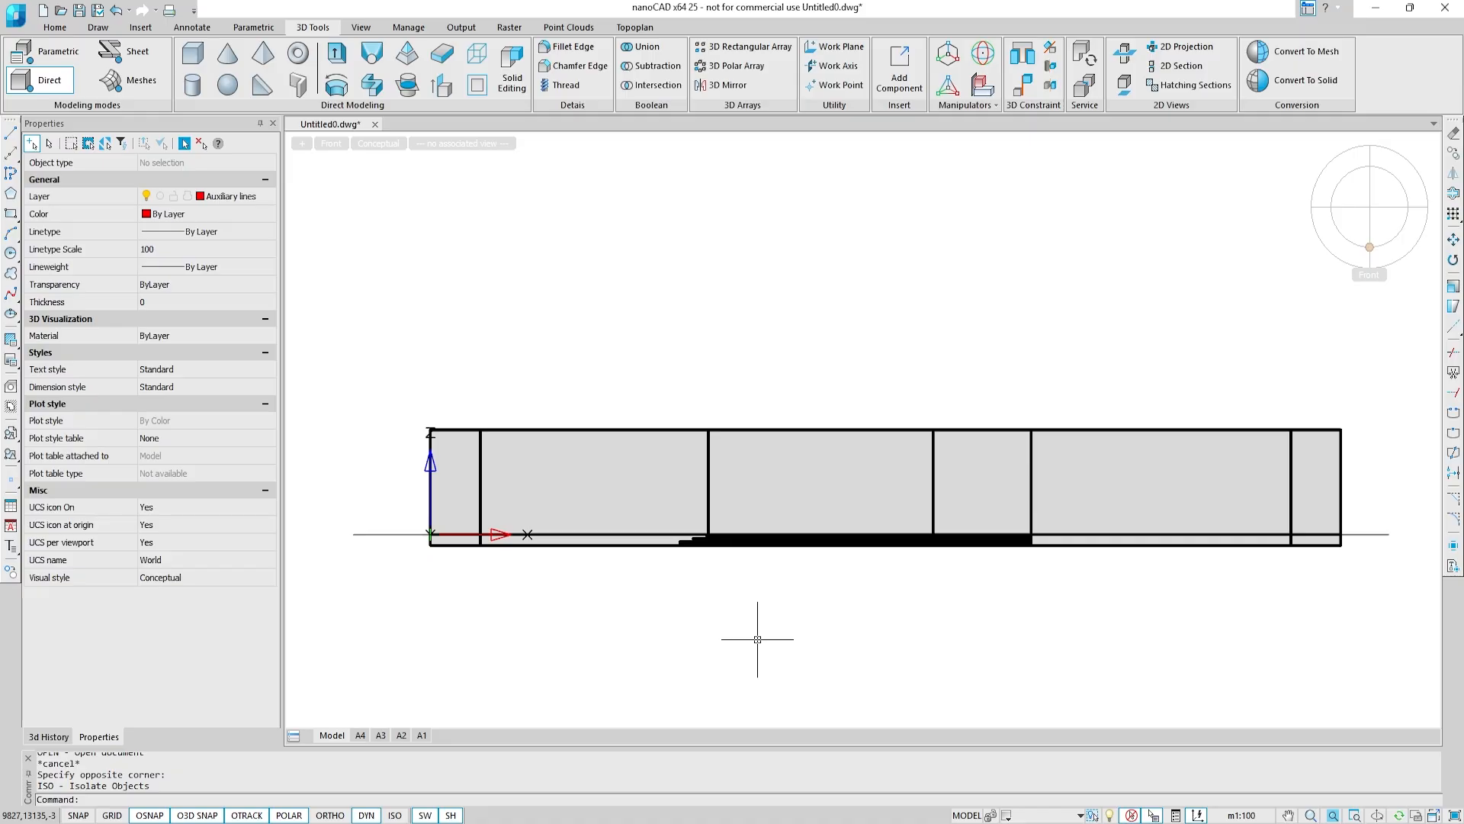
Step: Set the Z position of the 1st floor plan raster image to 3001
{"action": "left_click", "coordinate": [402, 562]}
{"action": "left_click", "coordinate": [352, 491]}
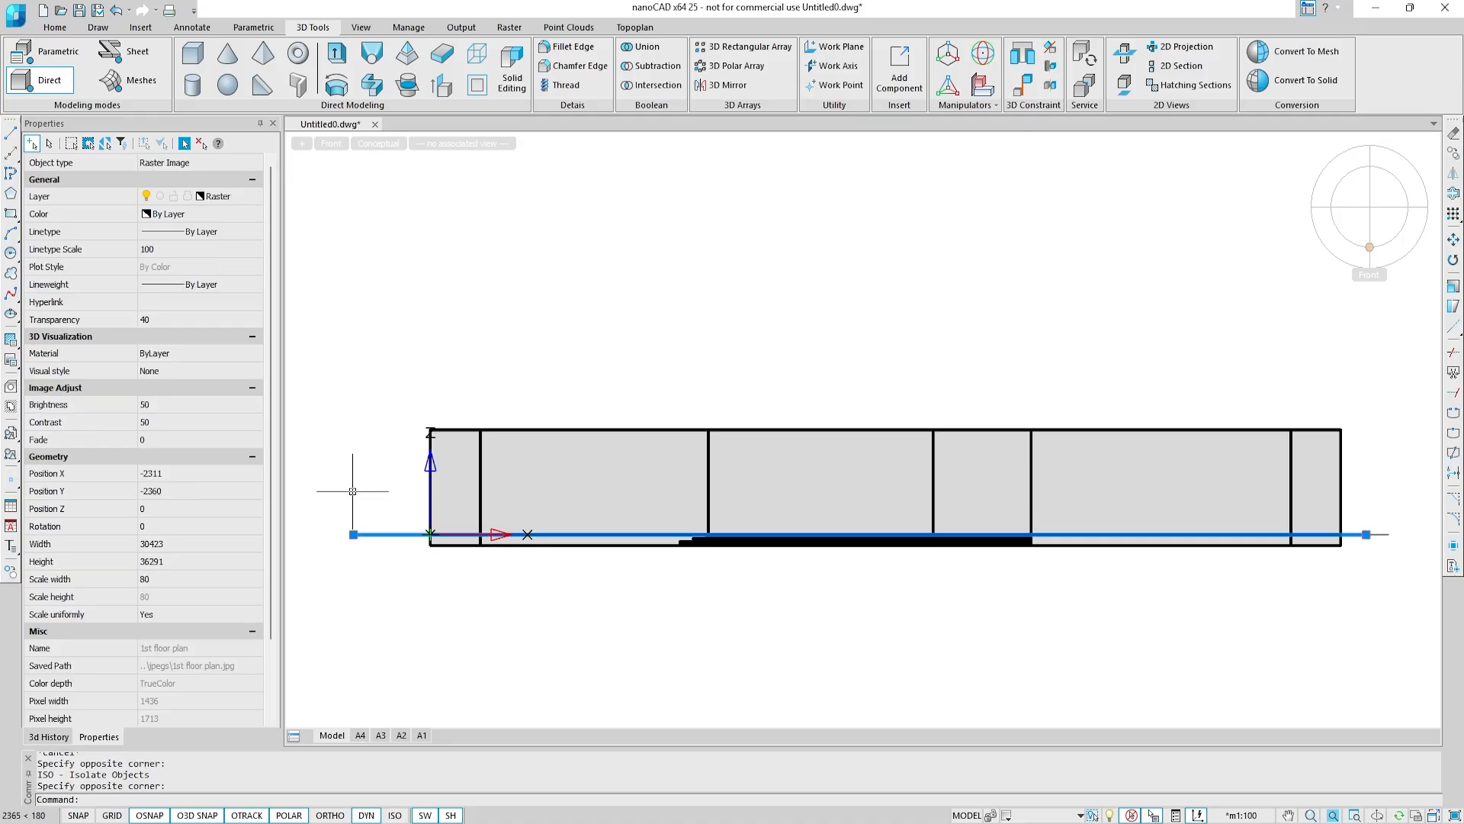
{"action": "left_click", "coordinate": [237, 508]}
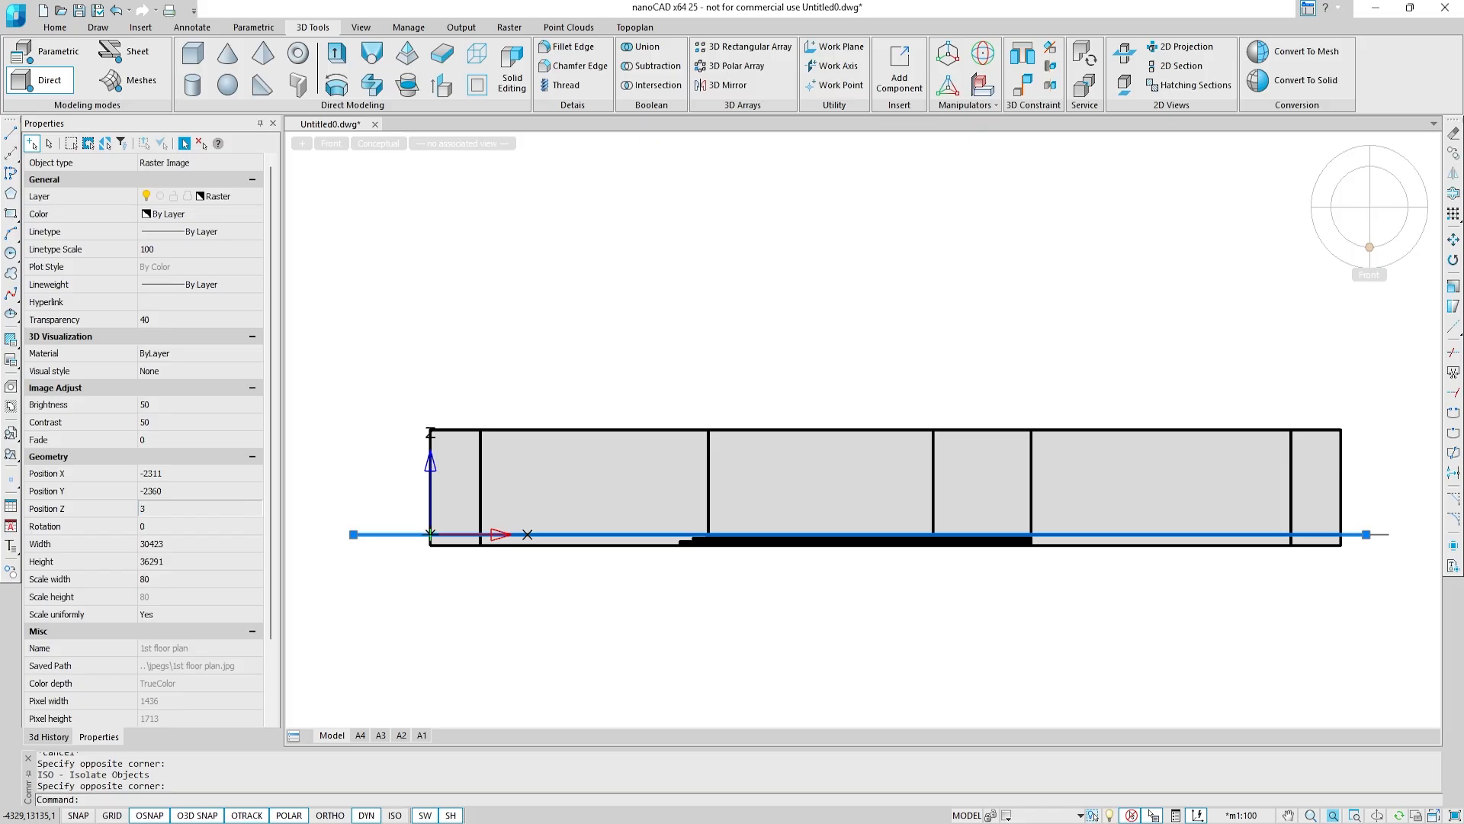
{"action": "type", "text": "3001"}
{"action": "key", "text": "Return"}
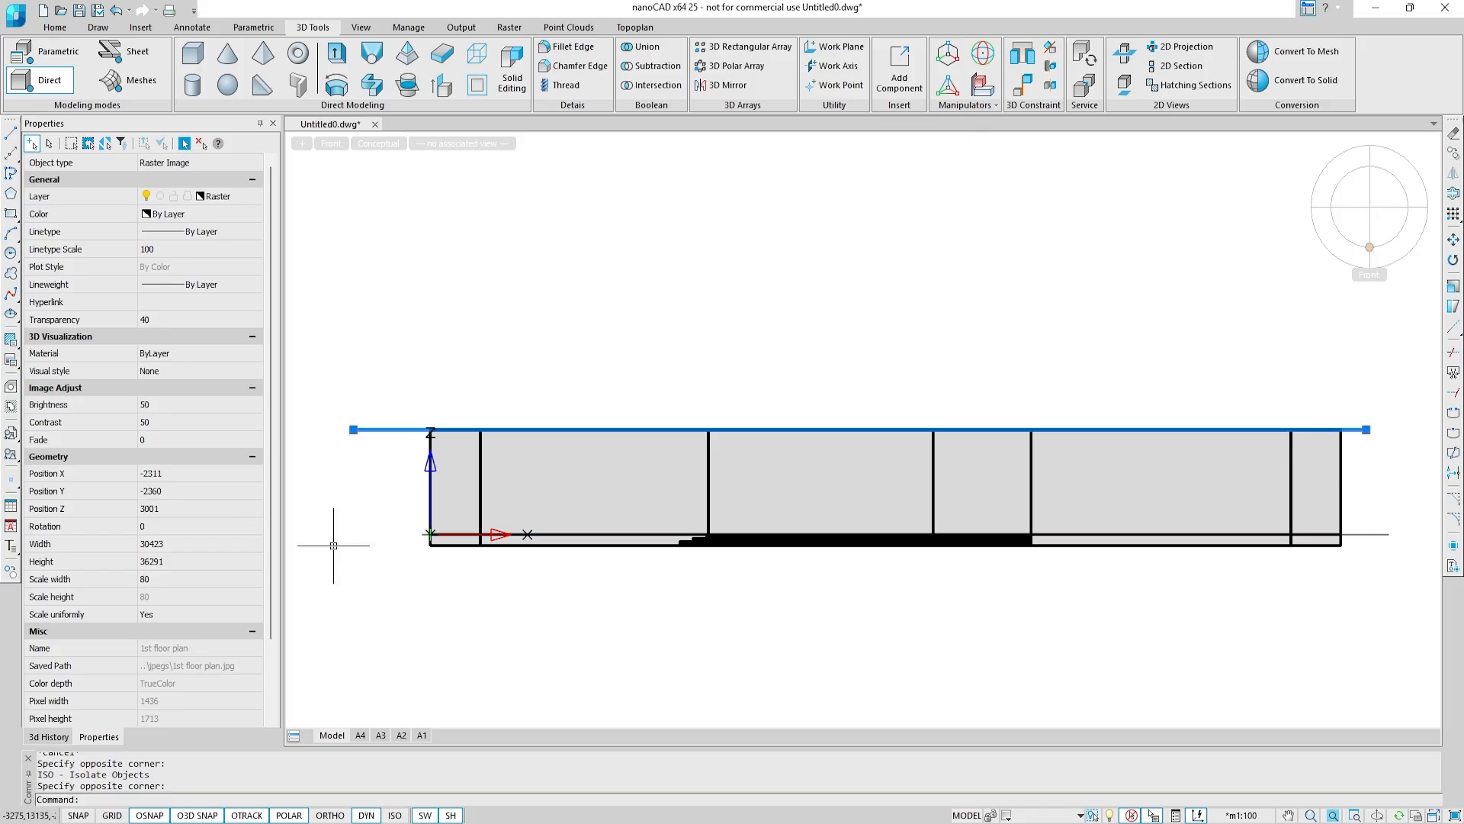
{"action": "key", "text": "Escape"}
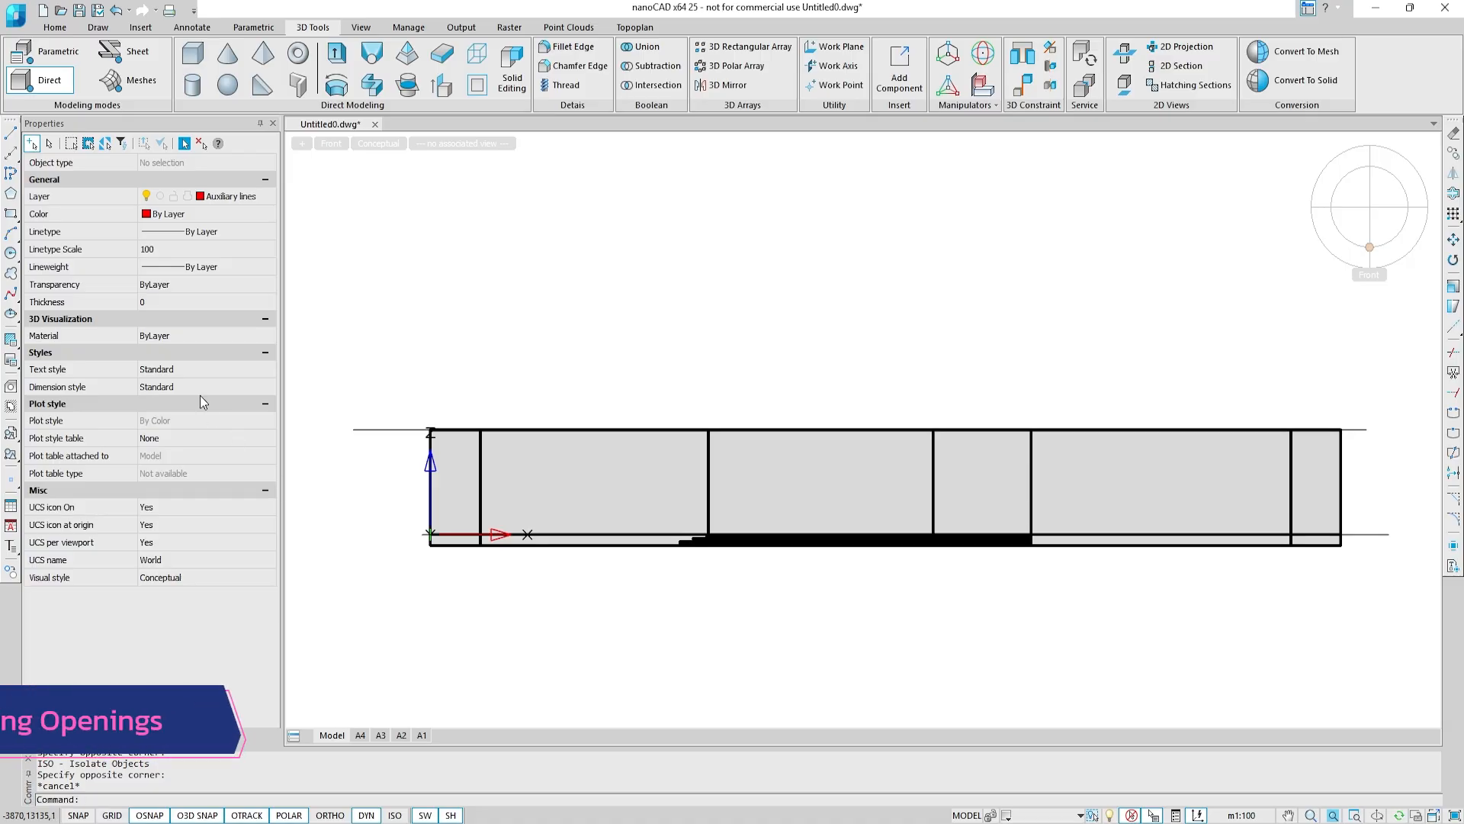
Step: Draw a 5700 by 2500 rectangle on the front wall face, starting from its bottom corner beside the entrance steps
{"action": "left_click", "coordinate": [11, 214]}
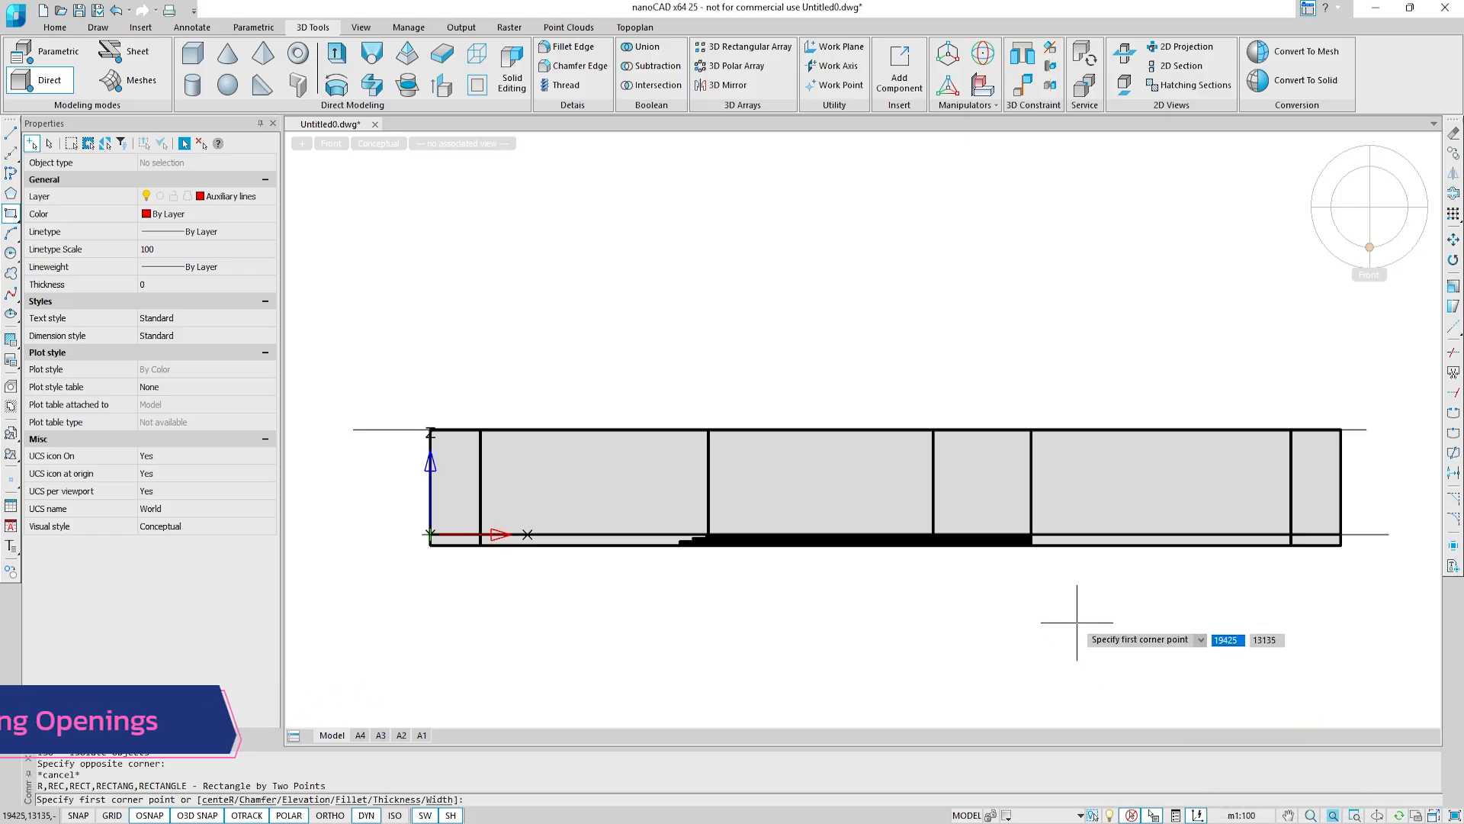
{"action": "middle_click_drag", "start_coordinate": [1078, 619], "coordinate": [986, 658], "text": "shift"}
{"action": "scroll", "coordinate": [986, 657], "scroll_direction": "up", "scroll_amount": 10}
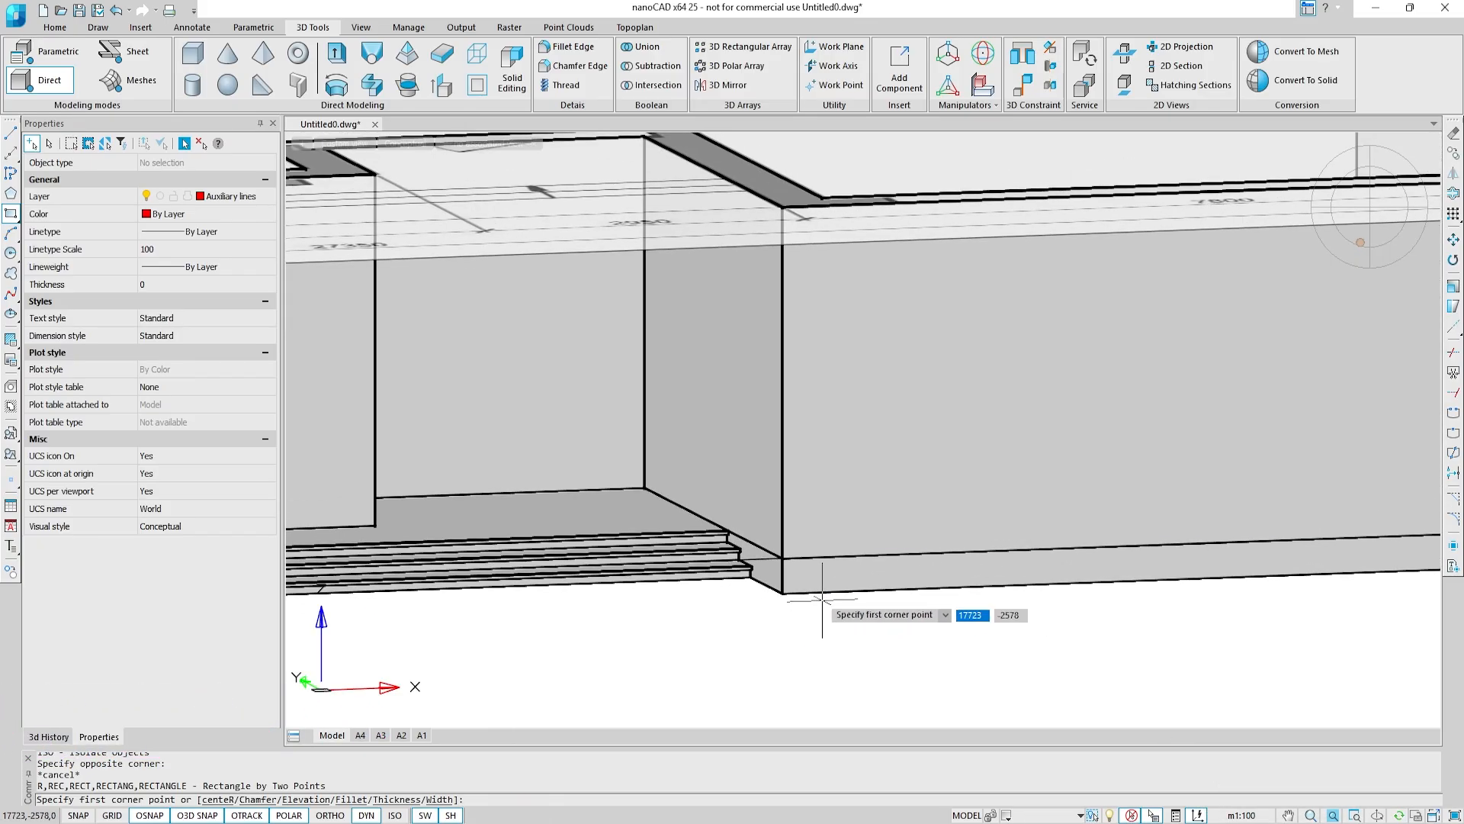
{"action": "scroll", "coordinate": [778, 595], "scroll_direction": "up", "scroll_amount": 3}
{"action": "left_click", "coordinate": [778, 595]}
{"action": "scroll", "coordinate": [915, 396], "scroll_direction": "down", "scroll_amount": 5}
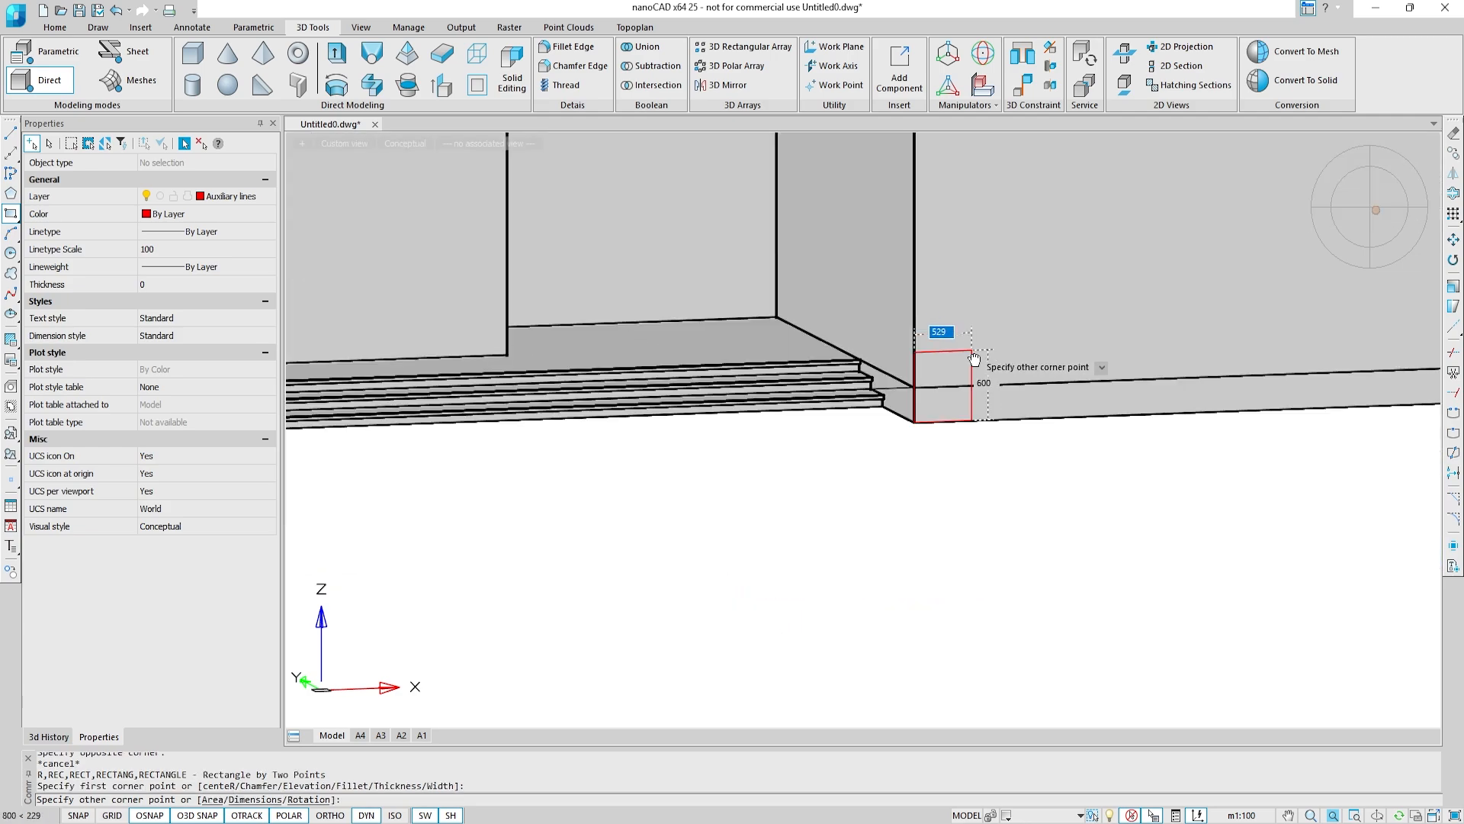
{"action": "scroll", "coordinate": [1128, 351], "scroll_direction": "up", "scroll_amount": 4}
{"action": "right_click", "coordinate": [1149, 359]}
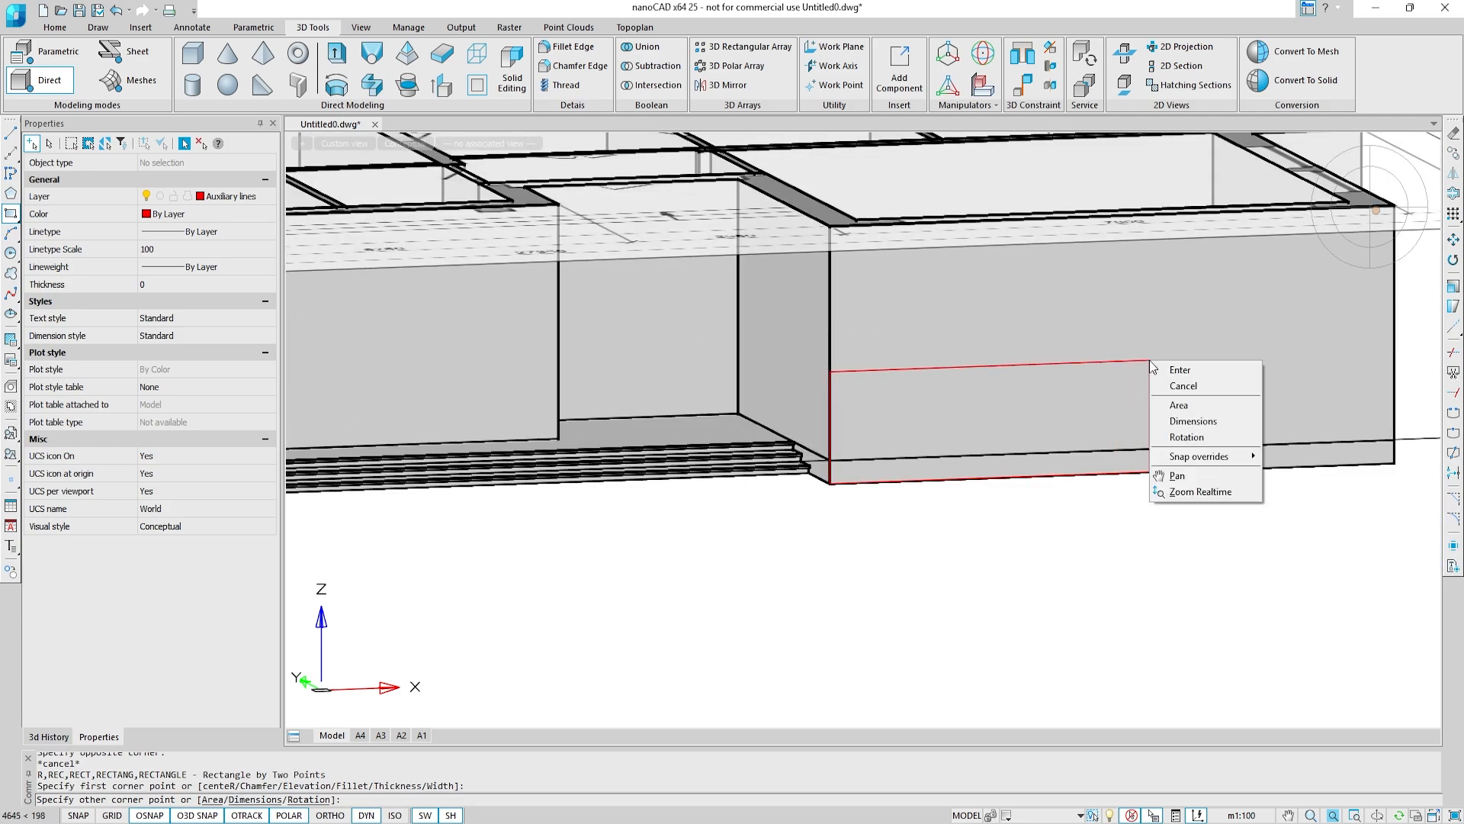
{"action": "left_click", "coordinate": [1172, 420]}
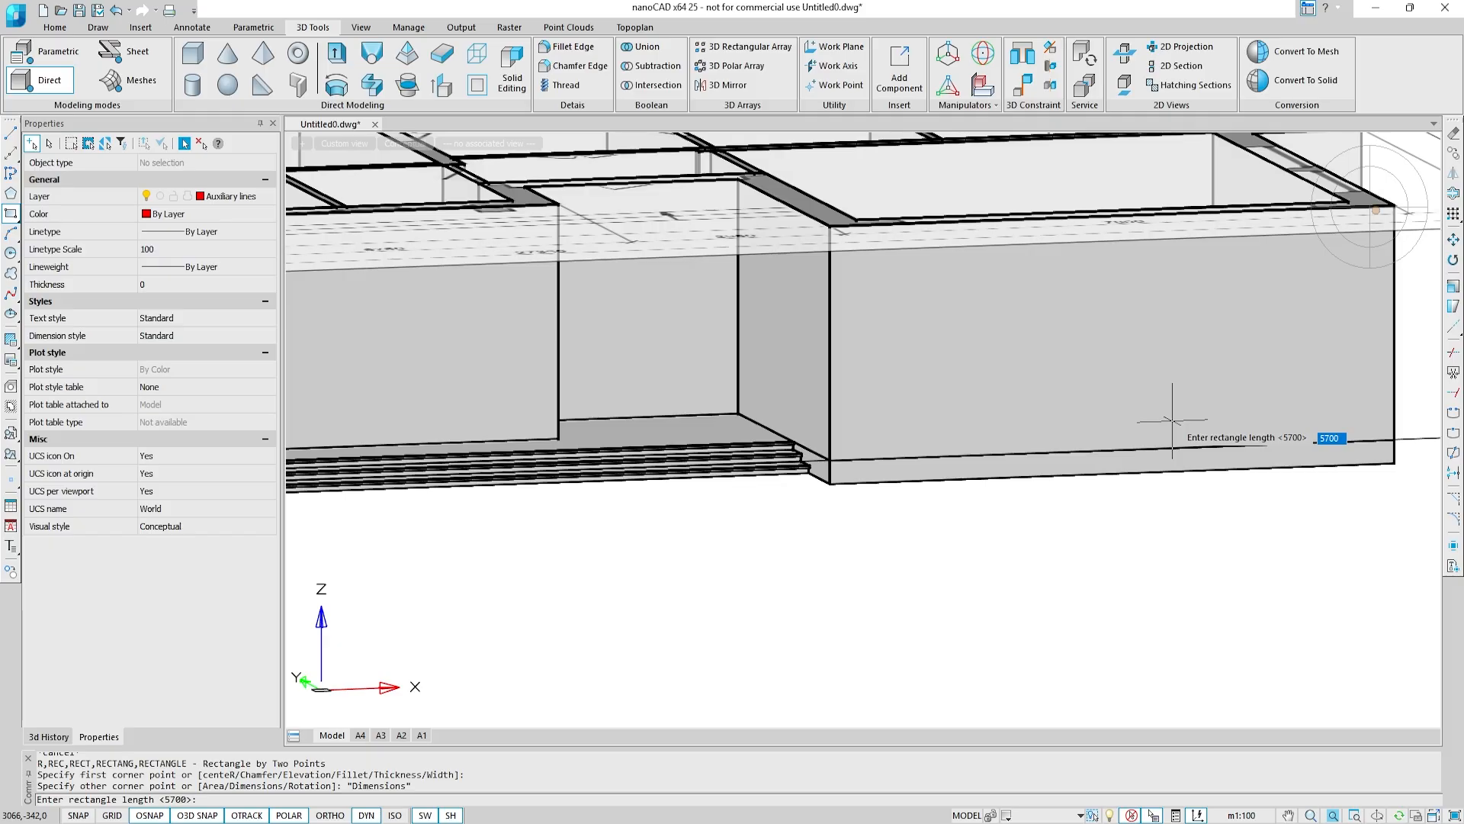
{"action": "key", "text": "Return"}
{"action": "type", "text": "25"}
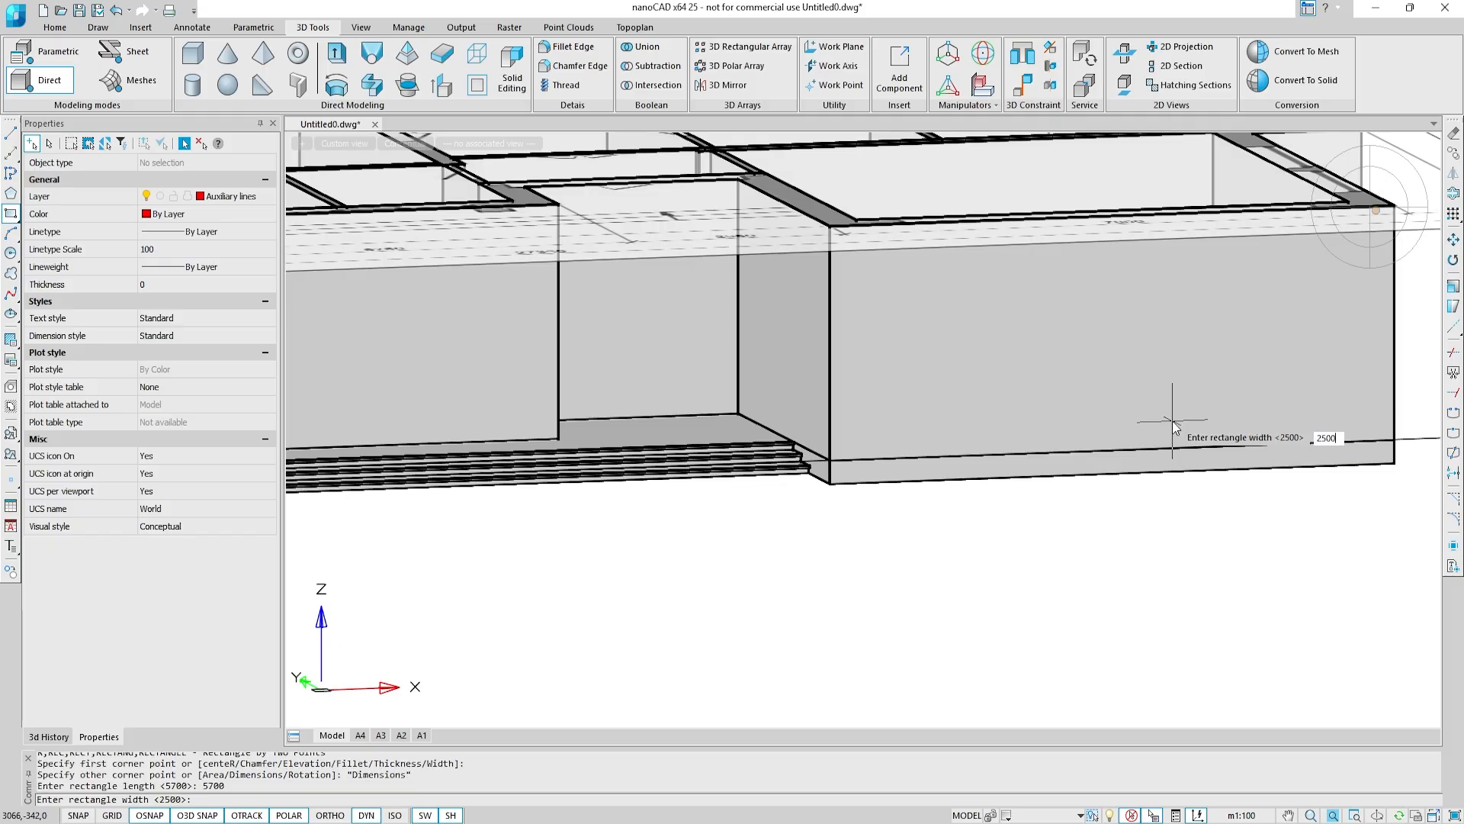
{"action": "key", "text": "Return"}
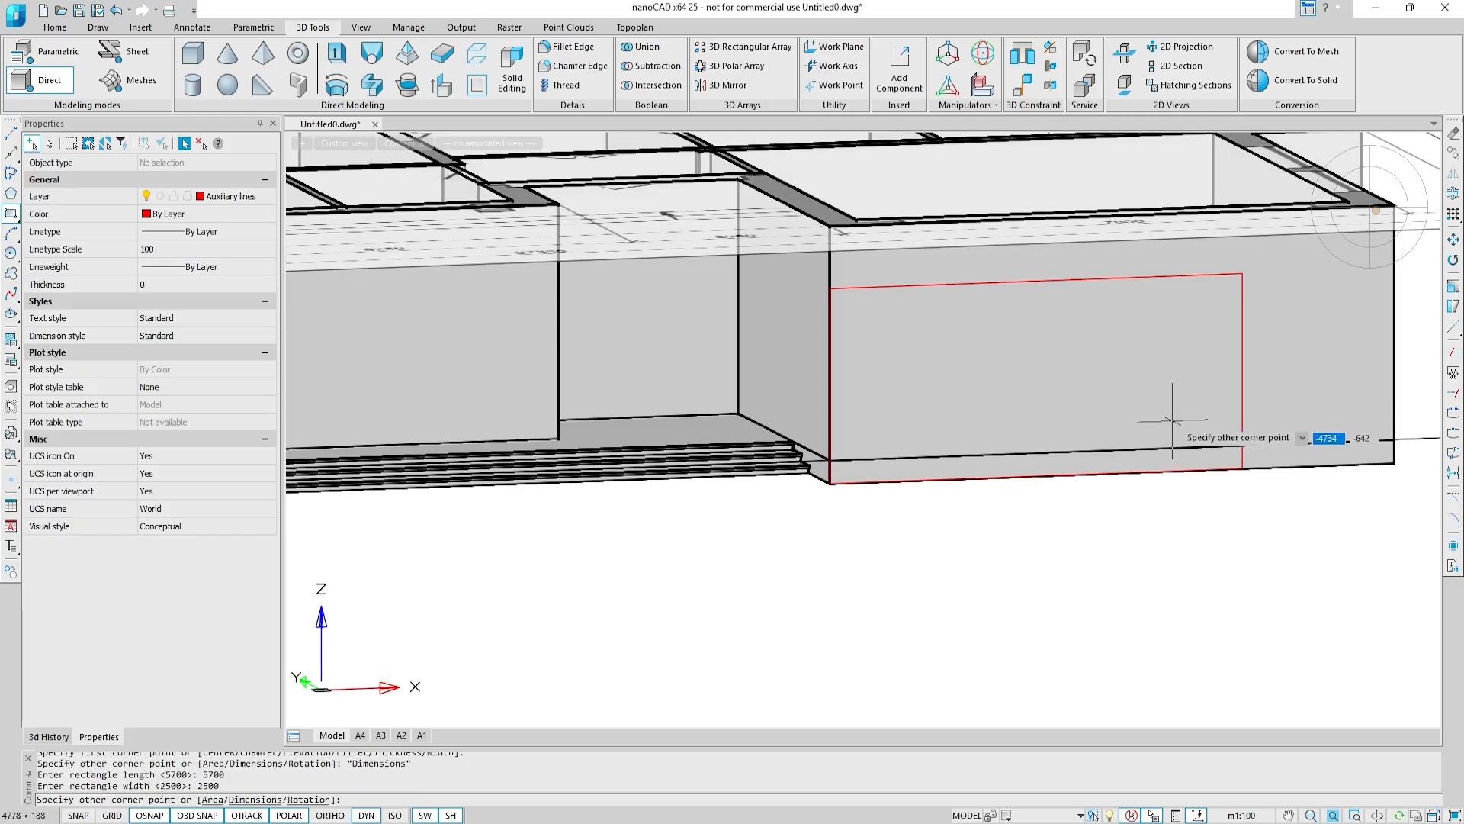
{"action": "left_click", "coordinate": [1172, 420]}
Step: Delete the auxiliary polyline running along the base of the front steps and wall
{"action": "scroll", "coordinate": [845, 538], "scroll_direction": "up", "scroll_amount": 4}
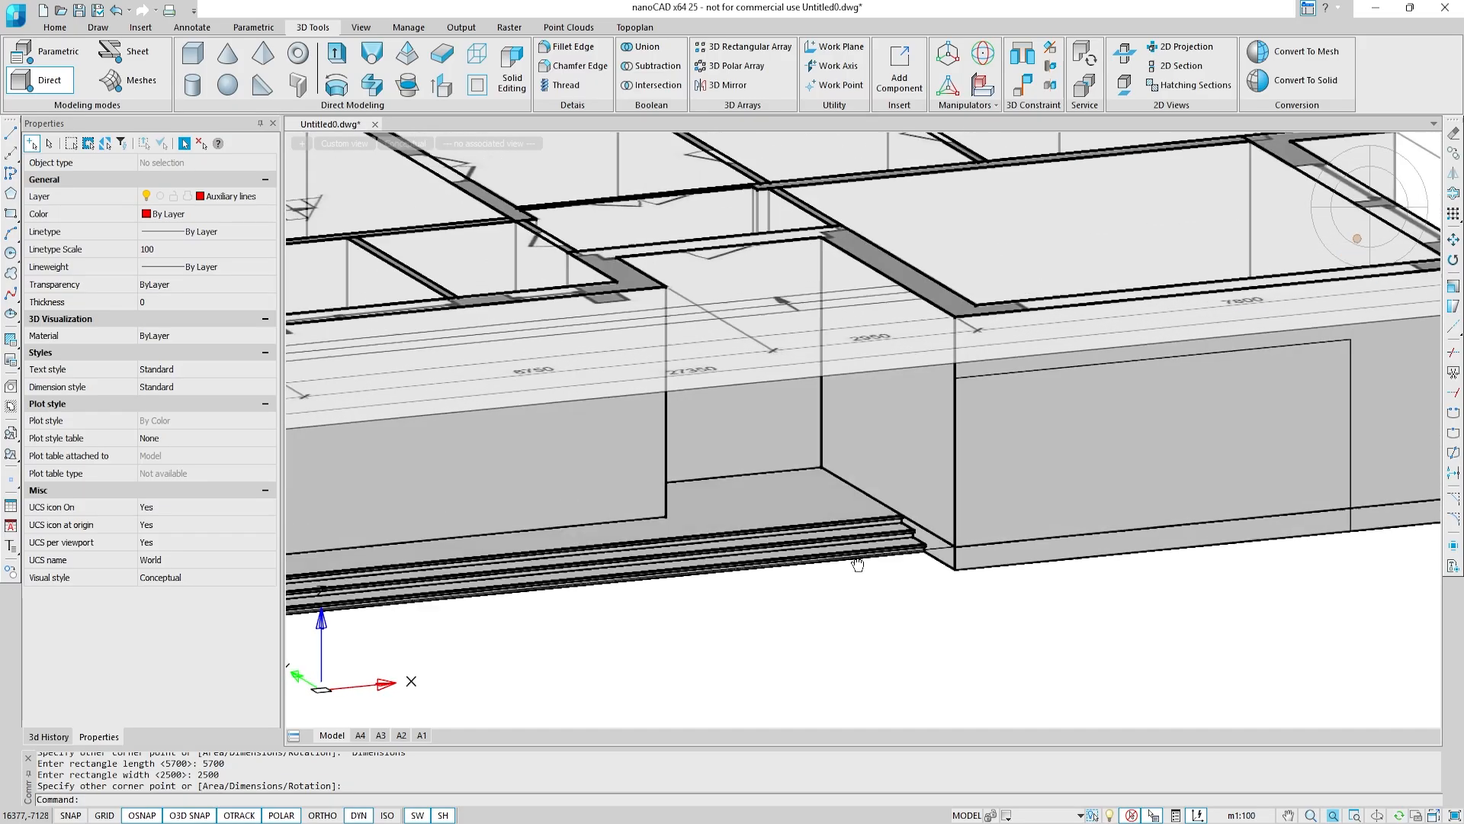
{"action": "left_click", "coordinate": [873, 652]}
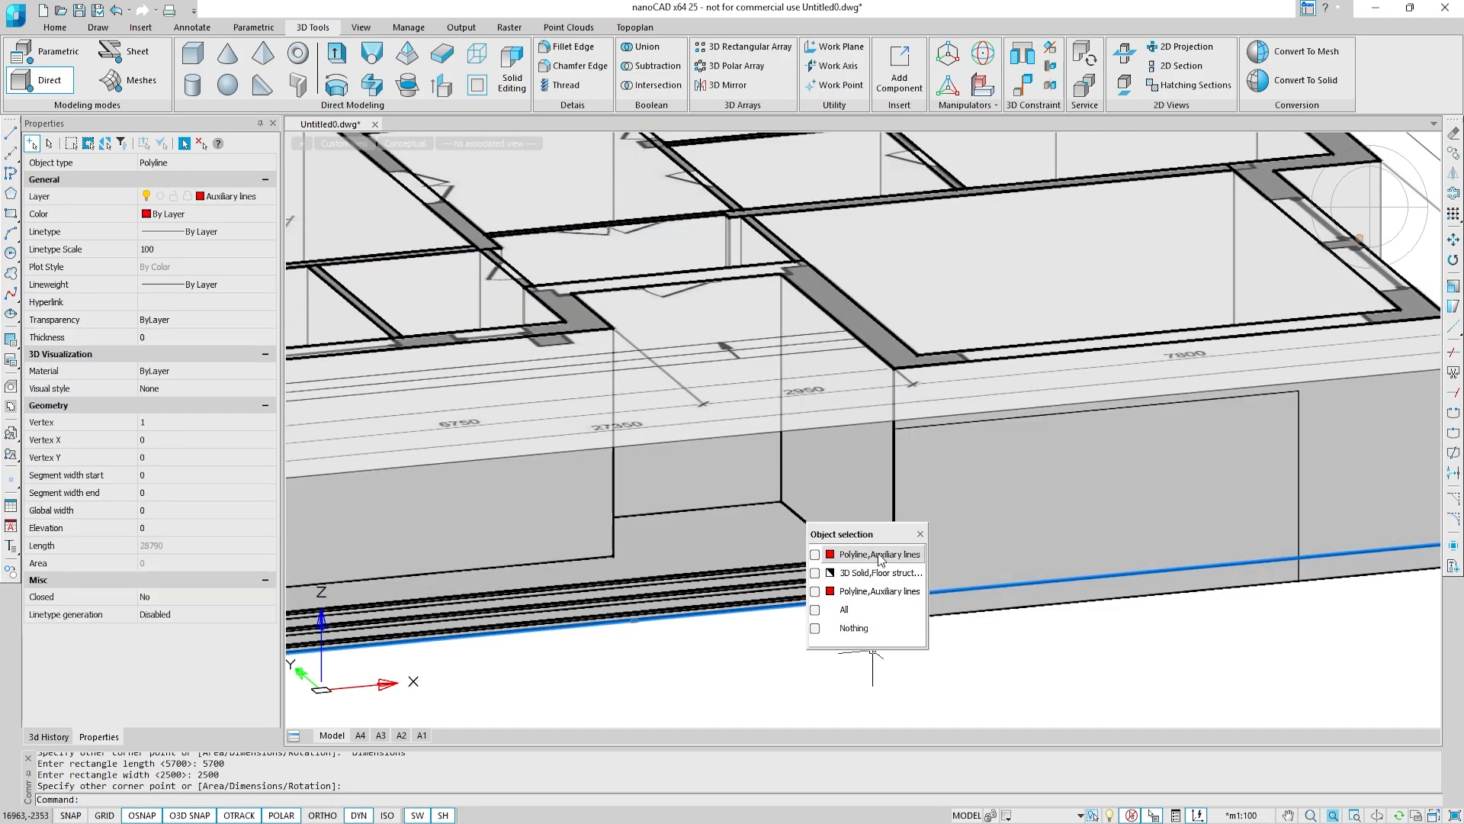
{"action": "left_click", "coordinate": [877, 554]}
{"action": "key", "text": "Delete"}
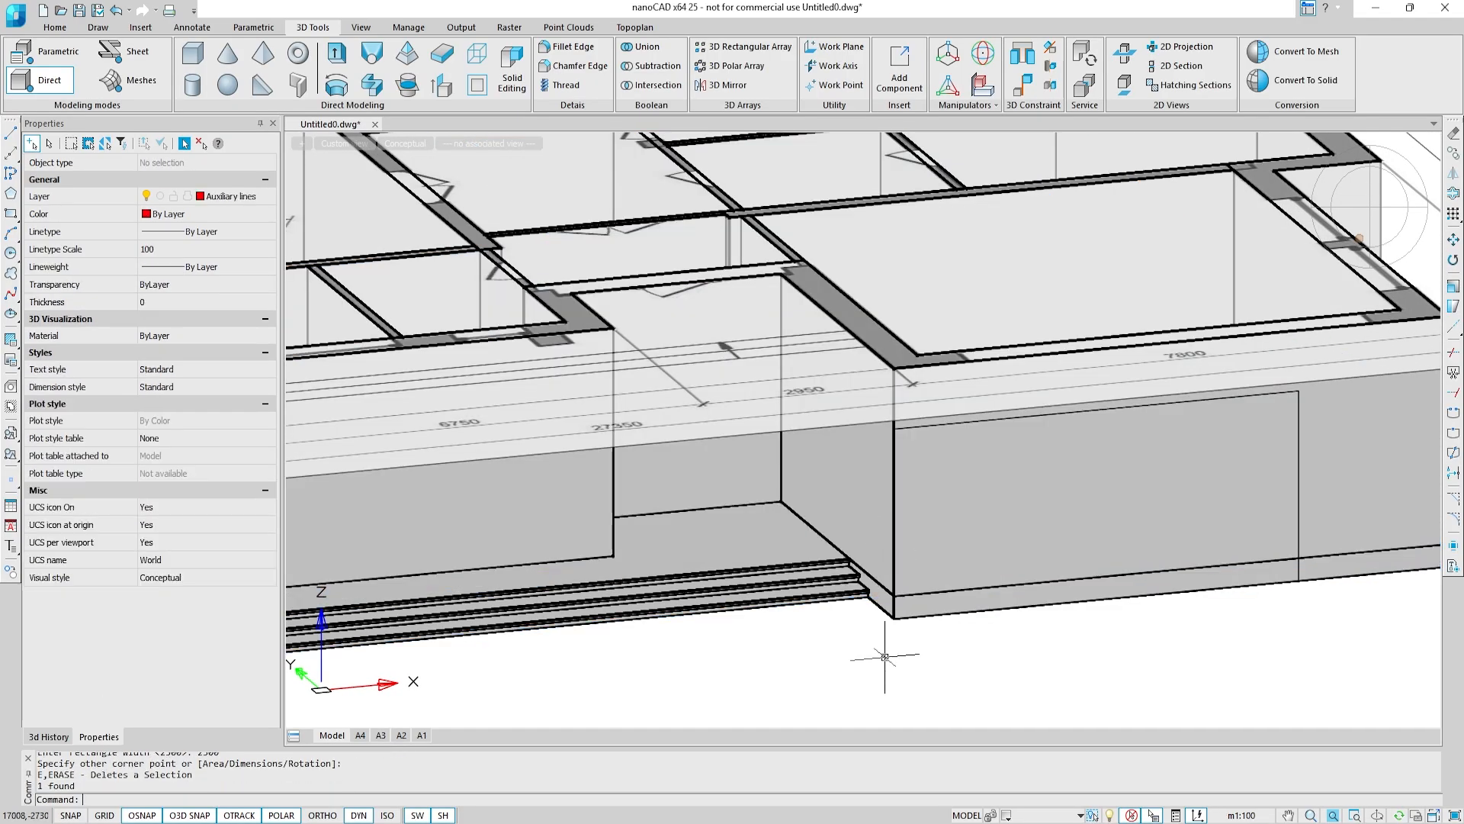
Step: Move the rectangle from its bottom-edge midpoint to the midpoint of the wall's bottom edge
{"action": "middle_click_drag", "start_coordinate": [905, 654], "coordinate": [669, 650]}
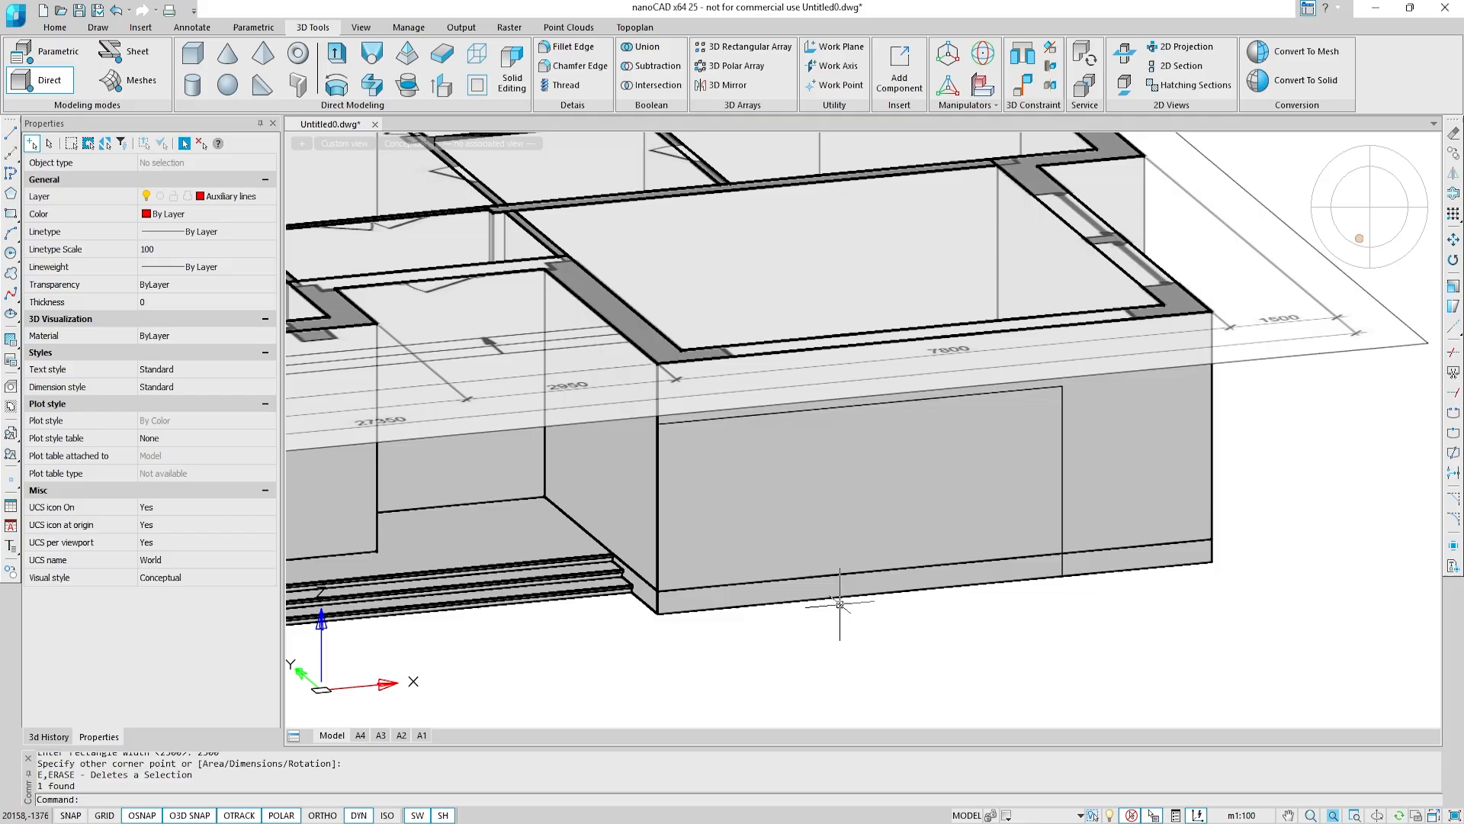
{"action": "left_click", "coordinate": [1063, 524]}
{"action": "left_click", "coordinate": [1007, 582]}
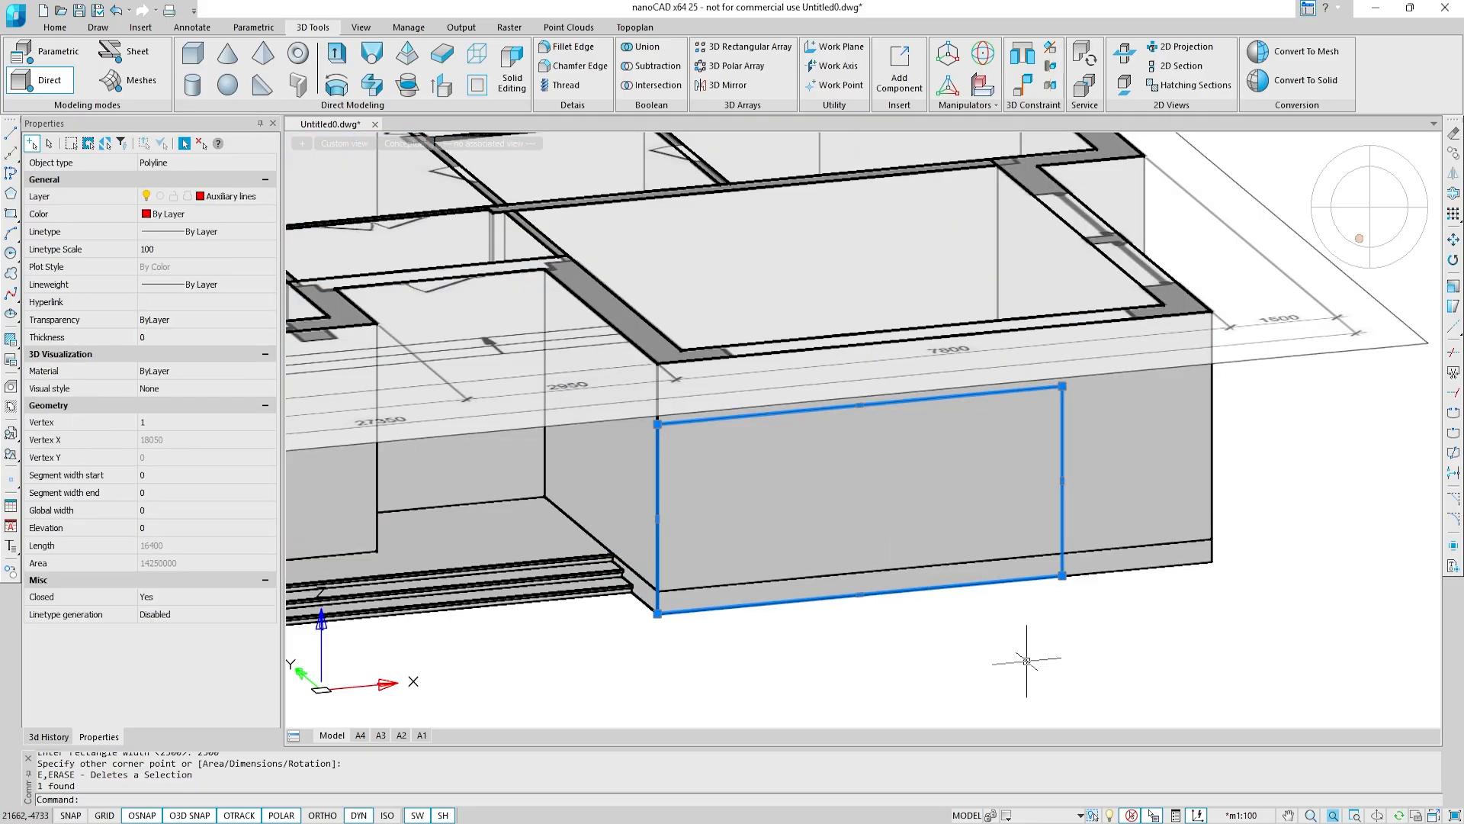
{"action": "type", "text": "m"}
{"action": "key", "text": "Return"}
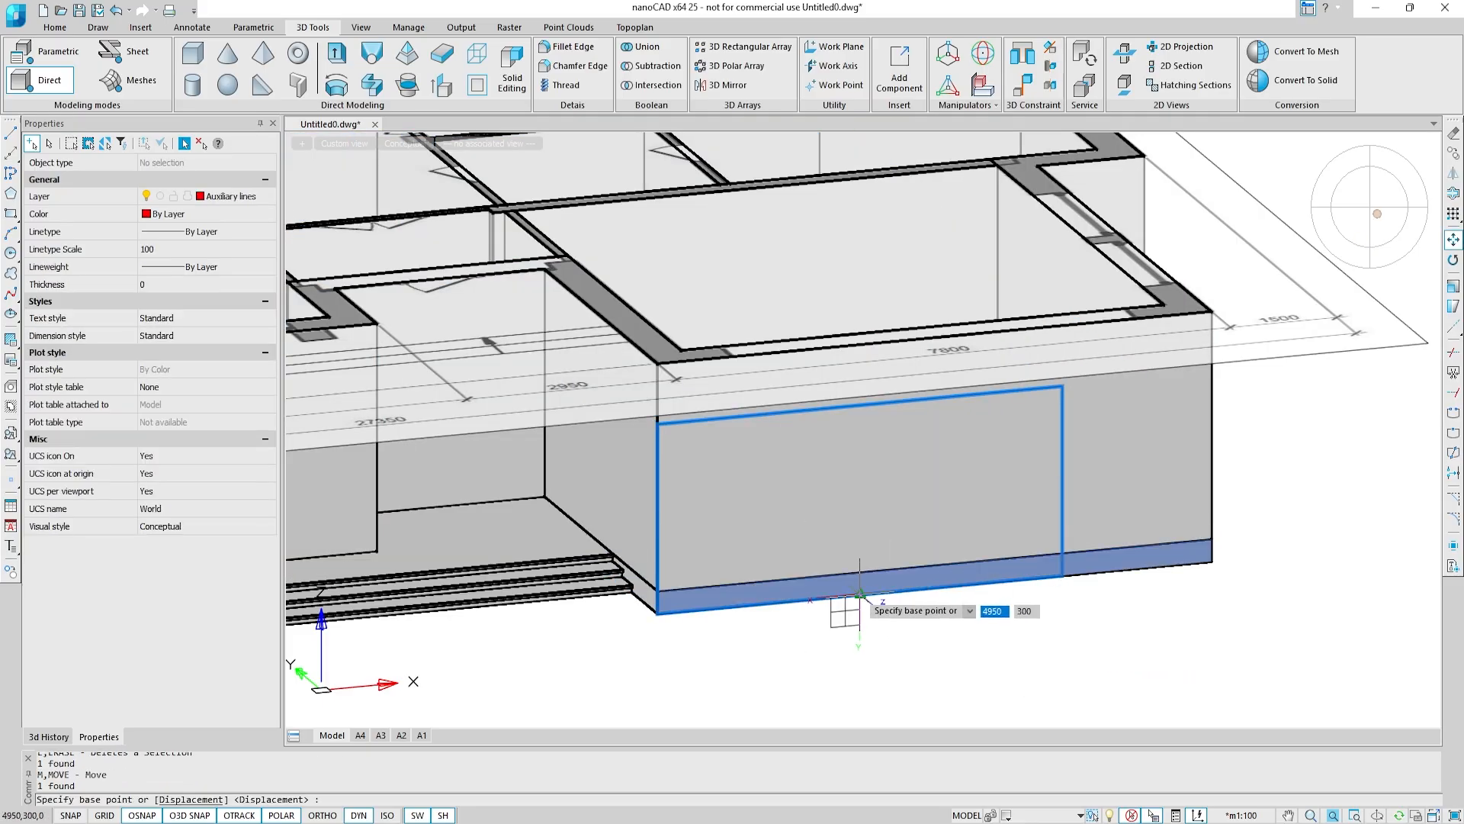
{"action": "left_click", "coordinate": [862, 596]}
{"action": "left_click", "coordinate": [935, 589]}
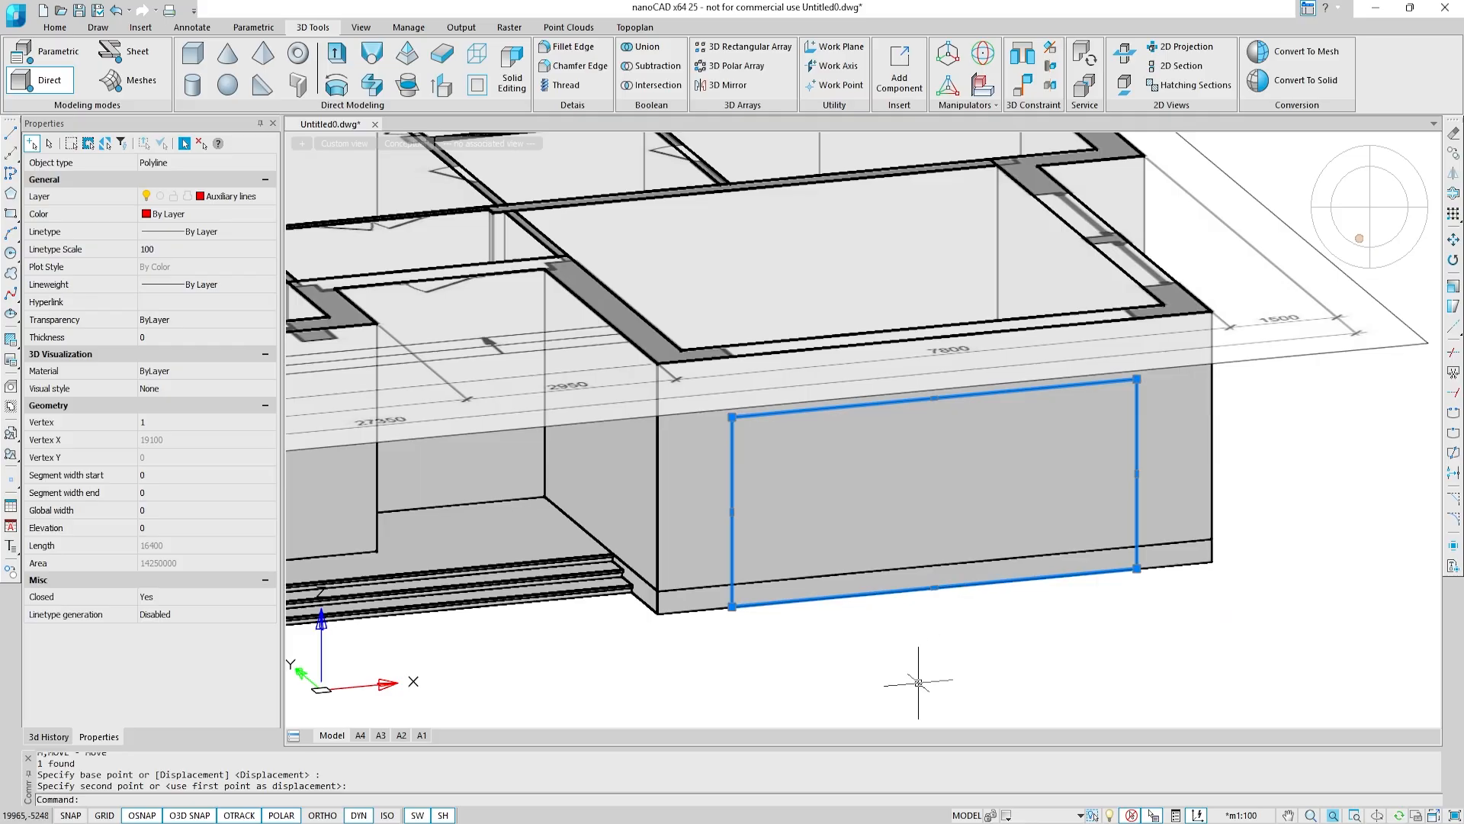
{"action": "key", "text": "Escape"}
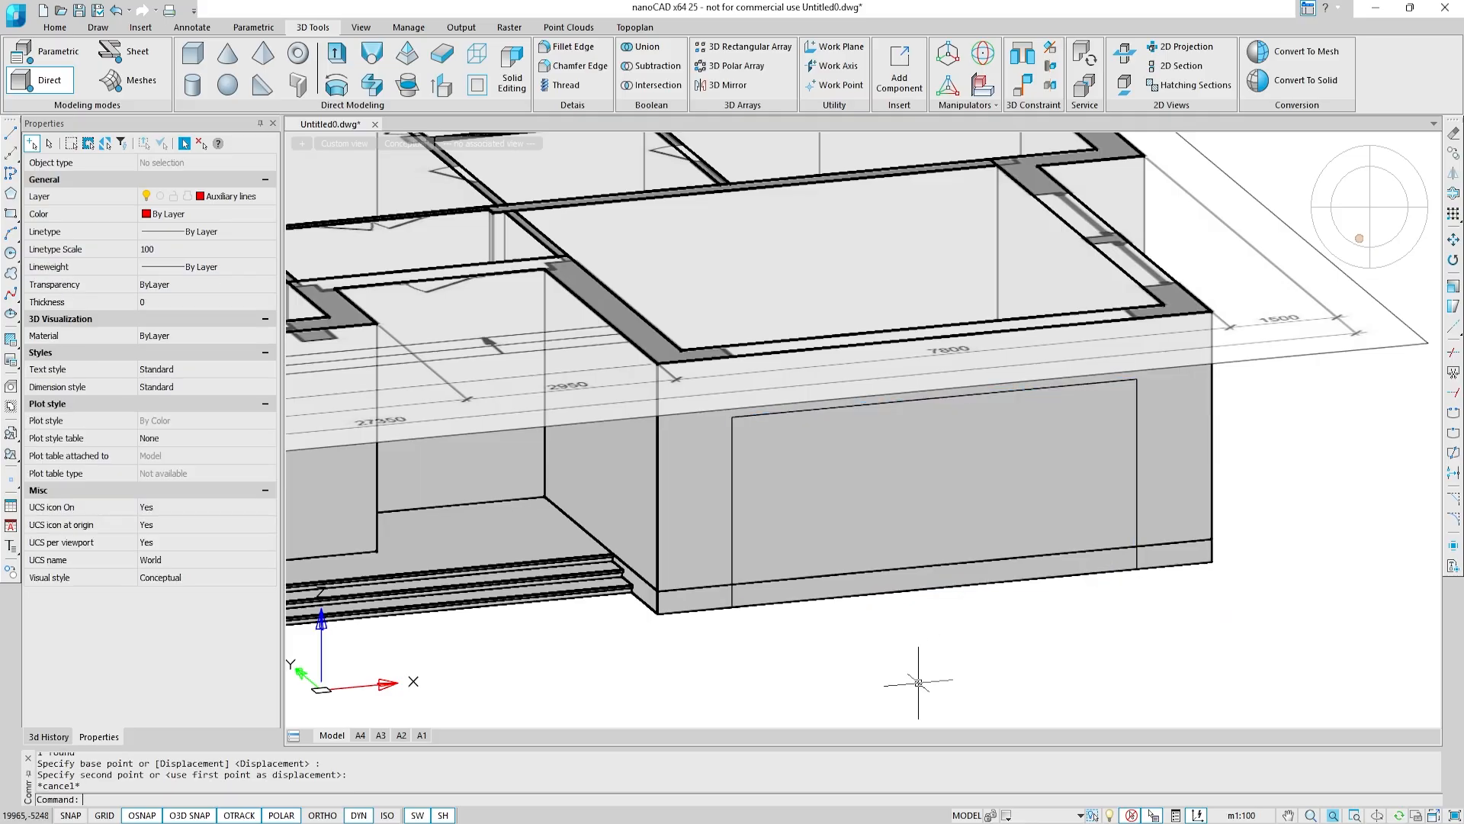
Step: Cut the rectangular opening through the front wall and the floor structure strip below it with Presspull
{"action": "left_click", "coordinate": [442, 86]}
{"action": "left_click", "coordinate": [854, 506]}
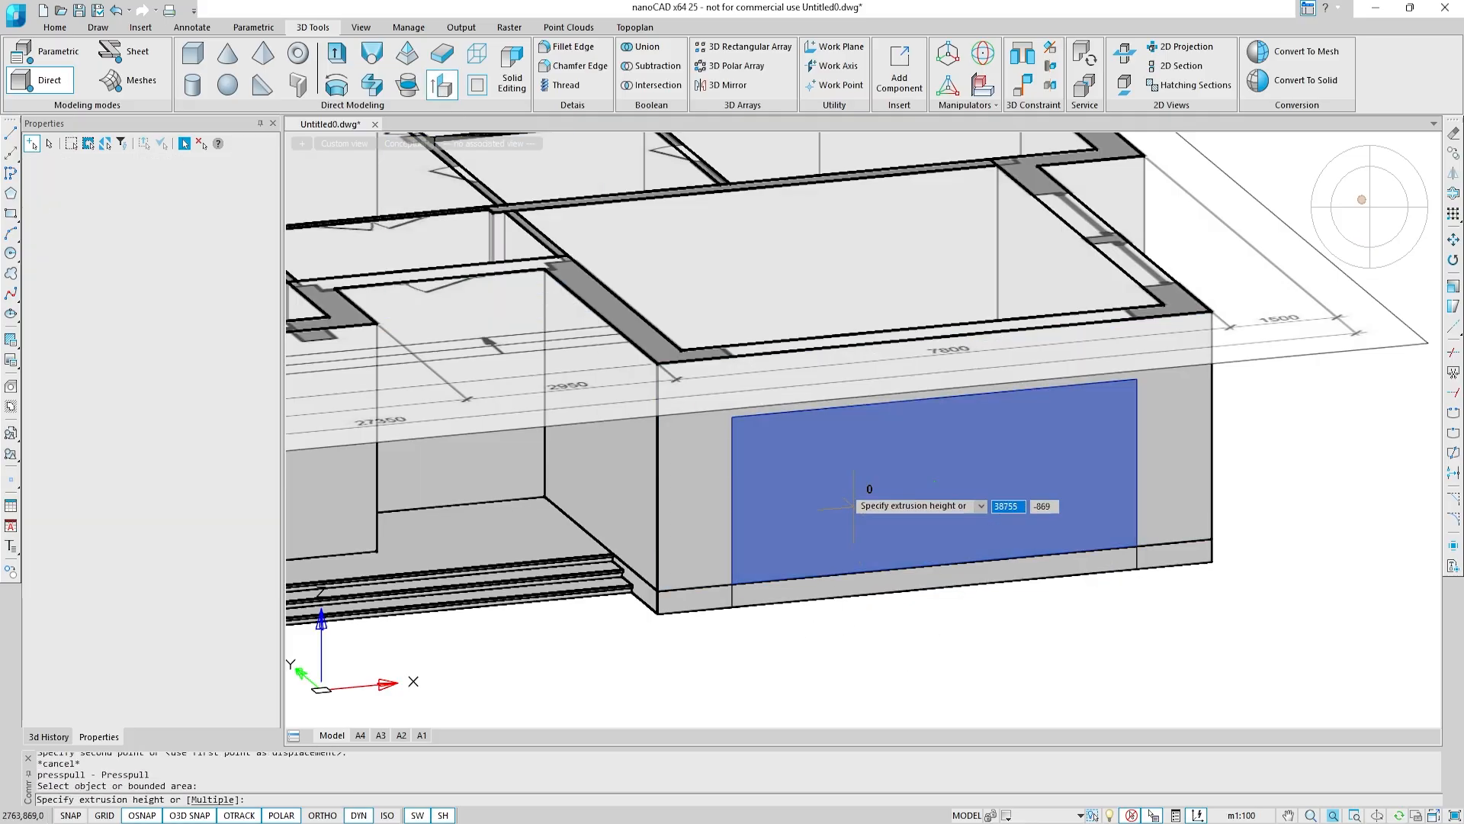
{"action": "left_click", "coordinate": [765, 276]}
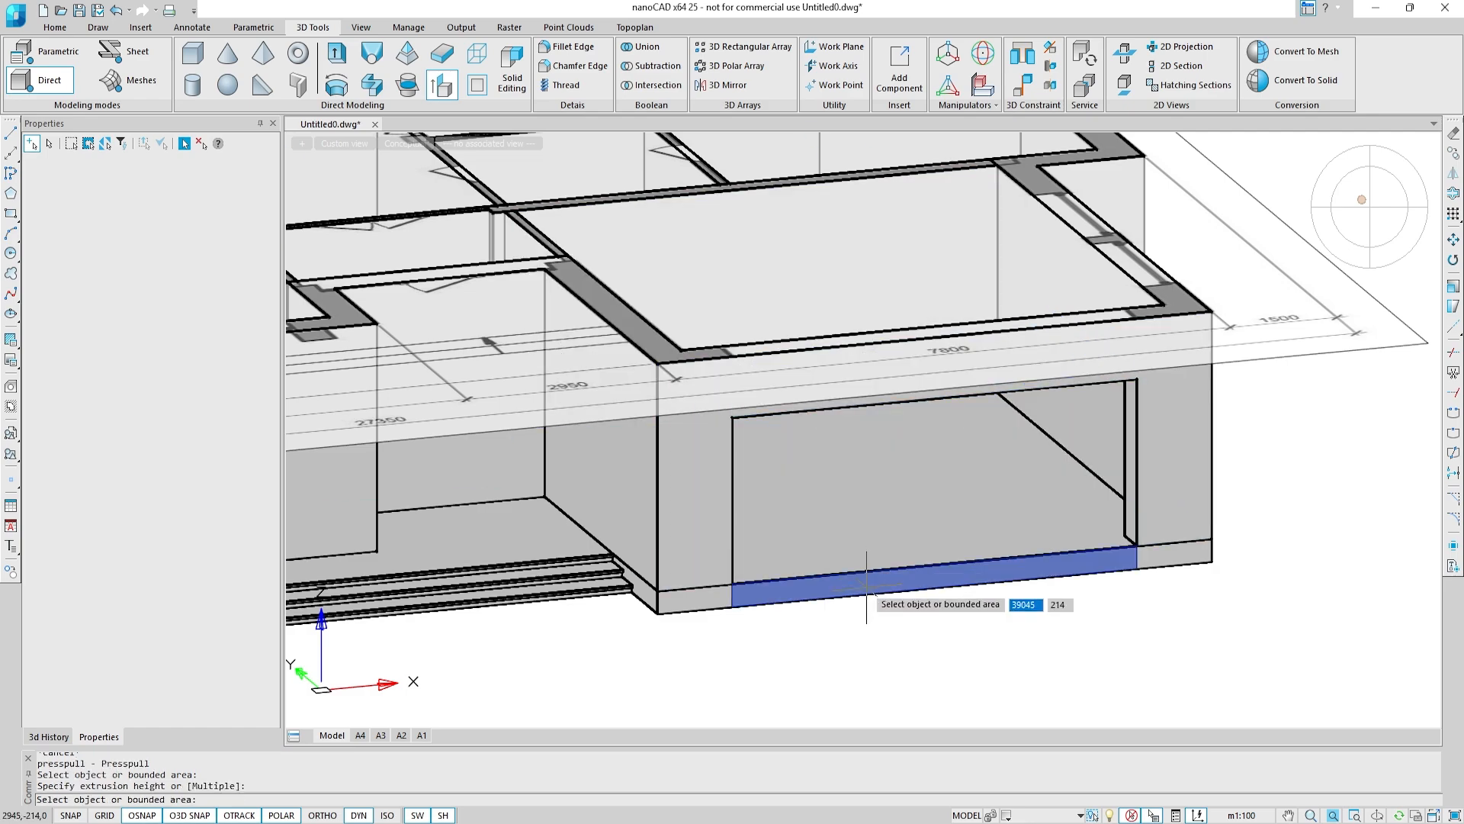
{"action": "left_click", "coordinate": [866, 585]}
{"action": "left_click", "coordinate": [770, 301]}
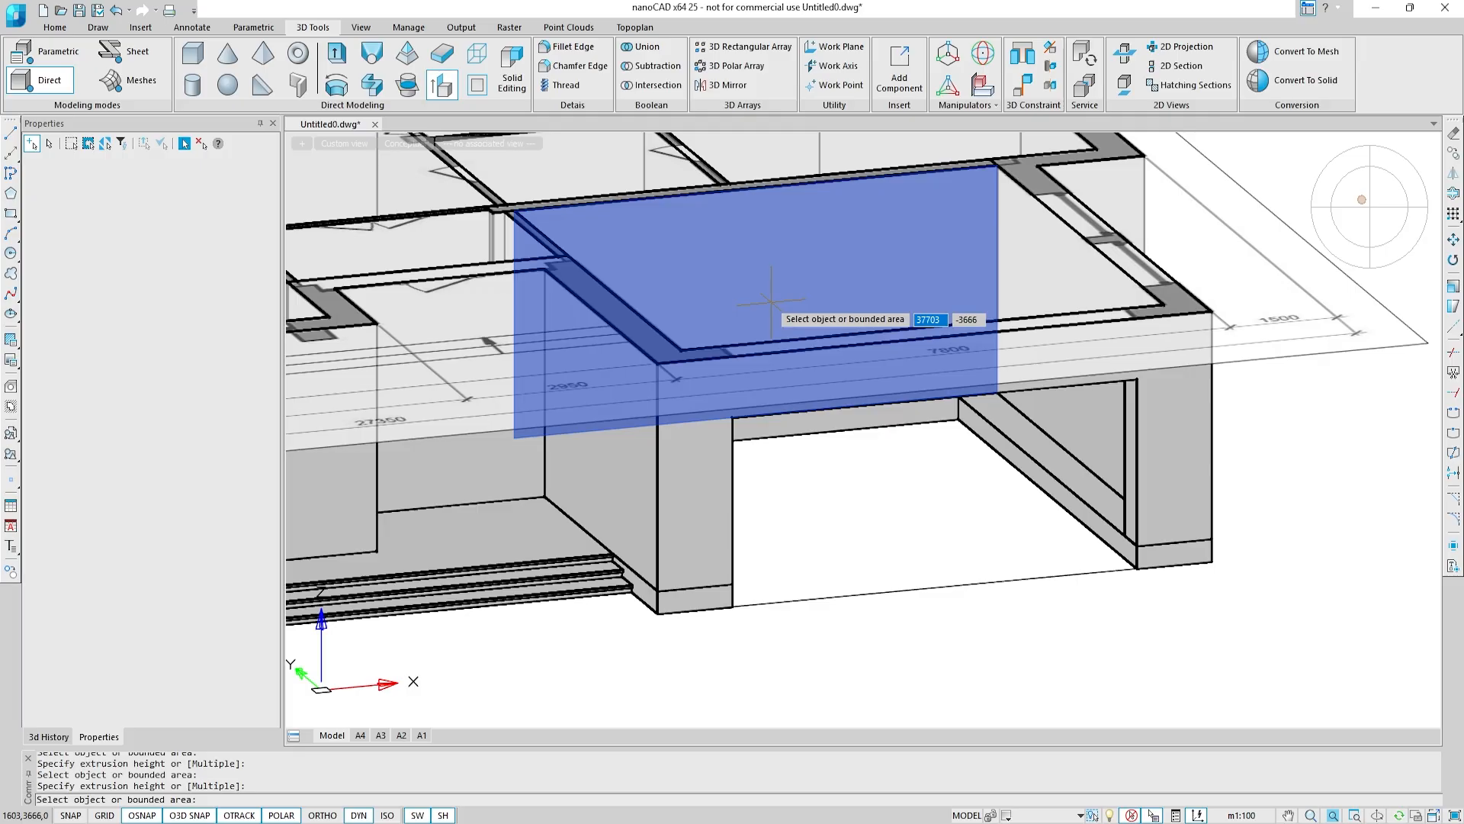
{"action": "key", "text": "Escape"}
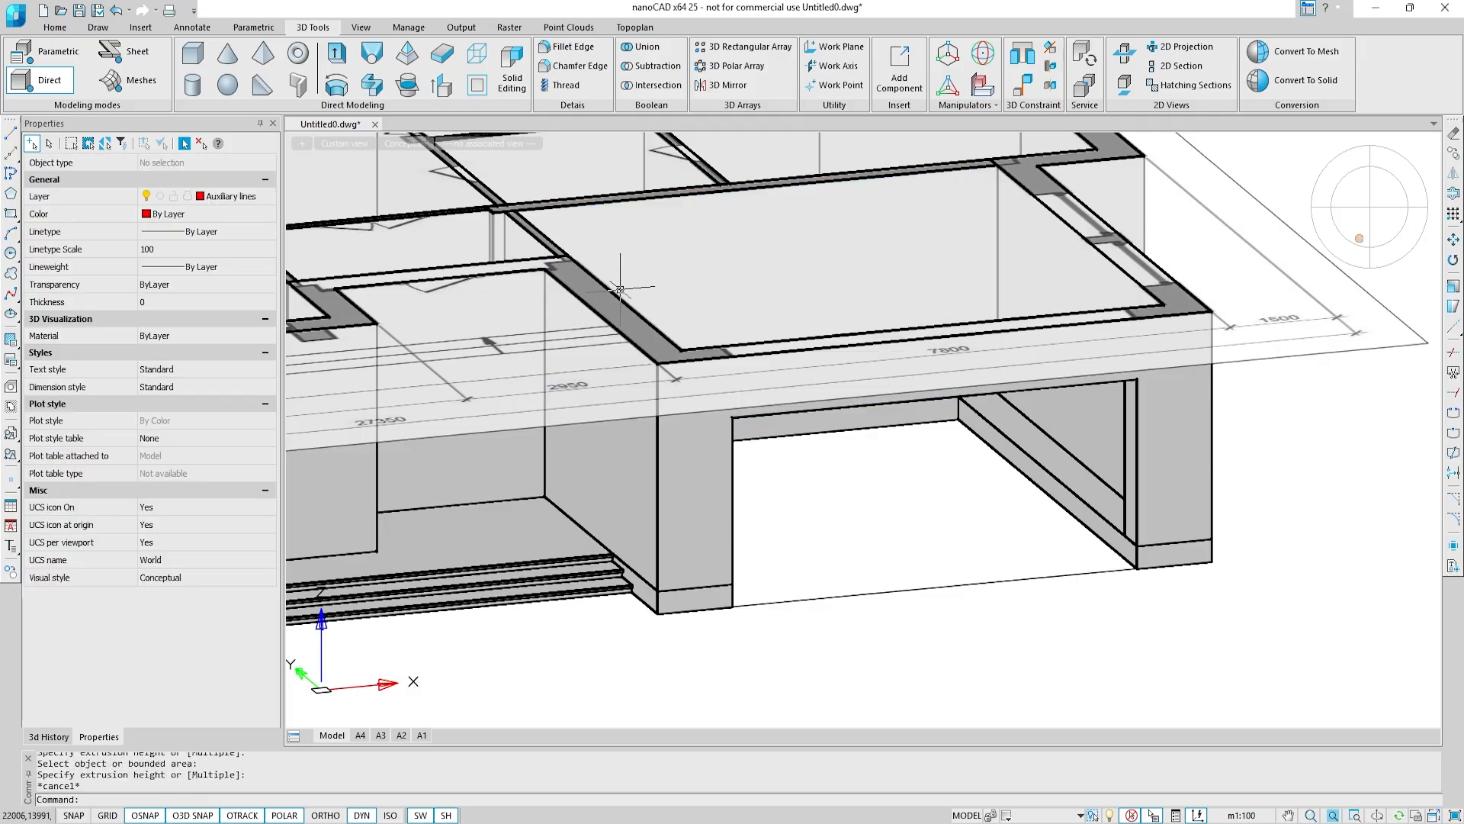
Step: Turn off the Floor structures and Stairs layers
{"action": "left_click", "coordinate": [244, 200]}
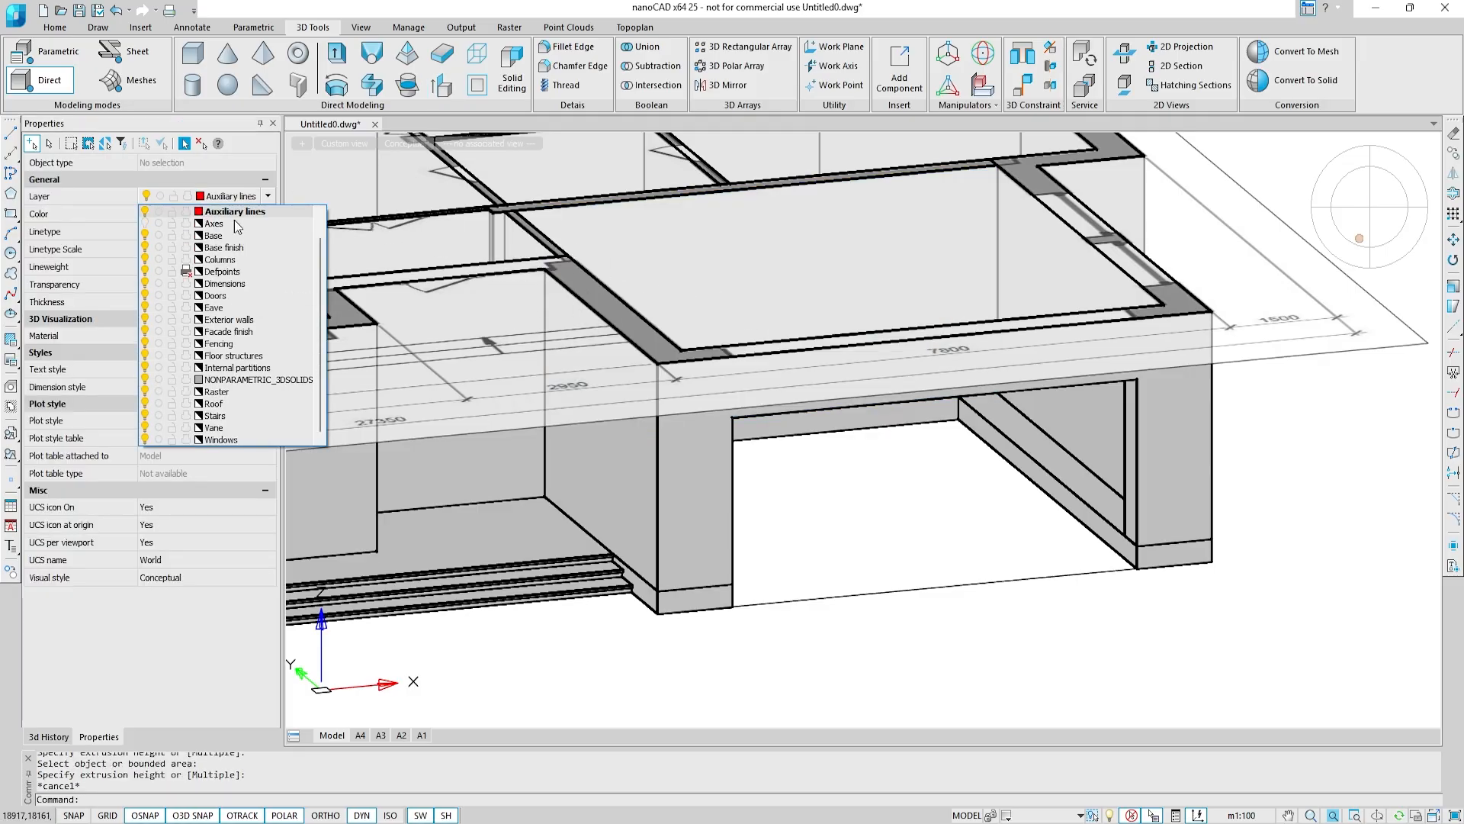
{"action": "left_click", "coordinate": [145, 356]}
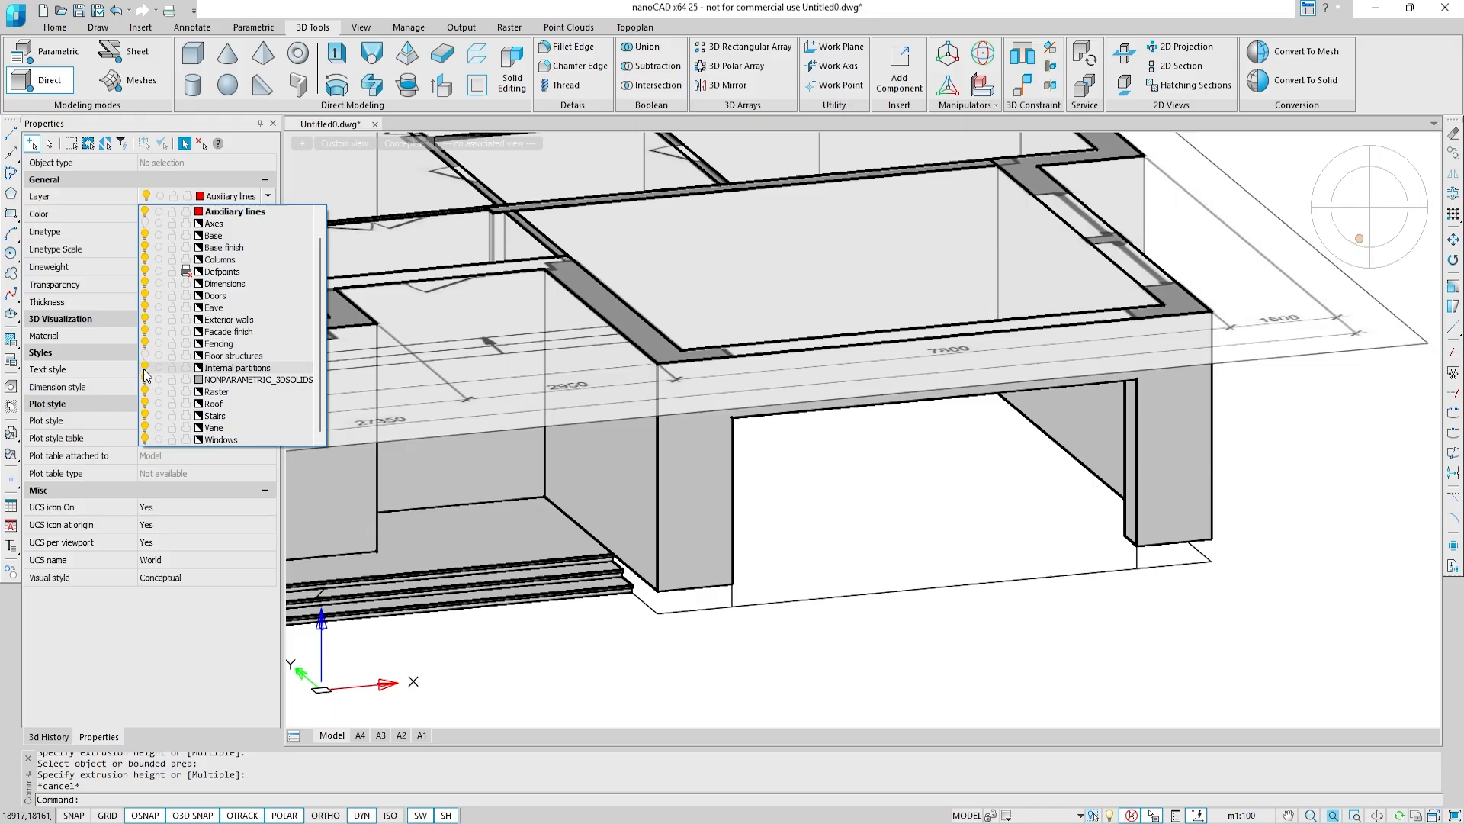
{"action": "left_click", "coordinate": [144, 416]}
{"action": "left_click", "coordinate": [580, 652]}
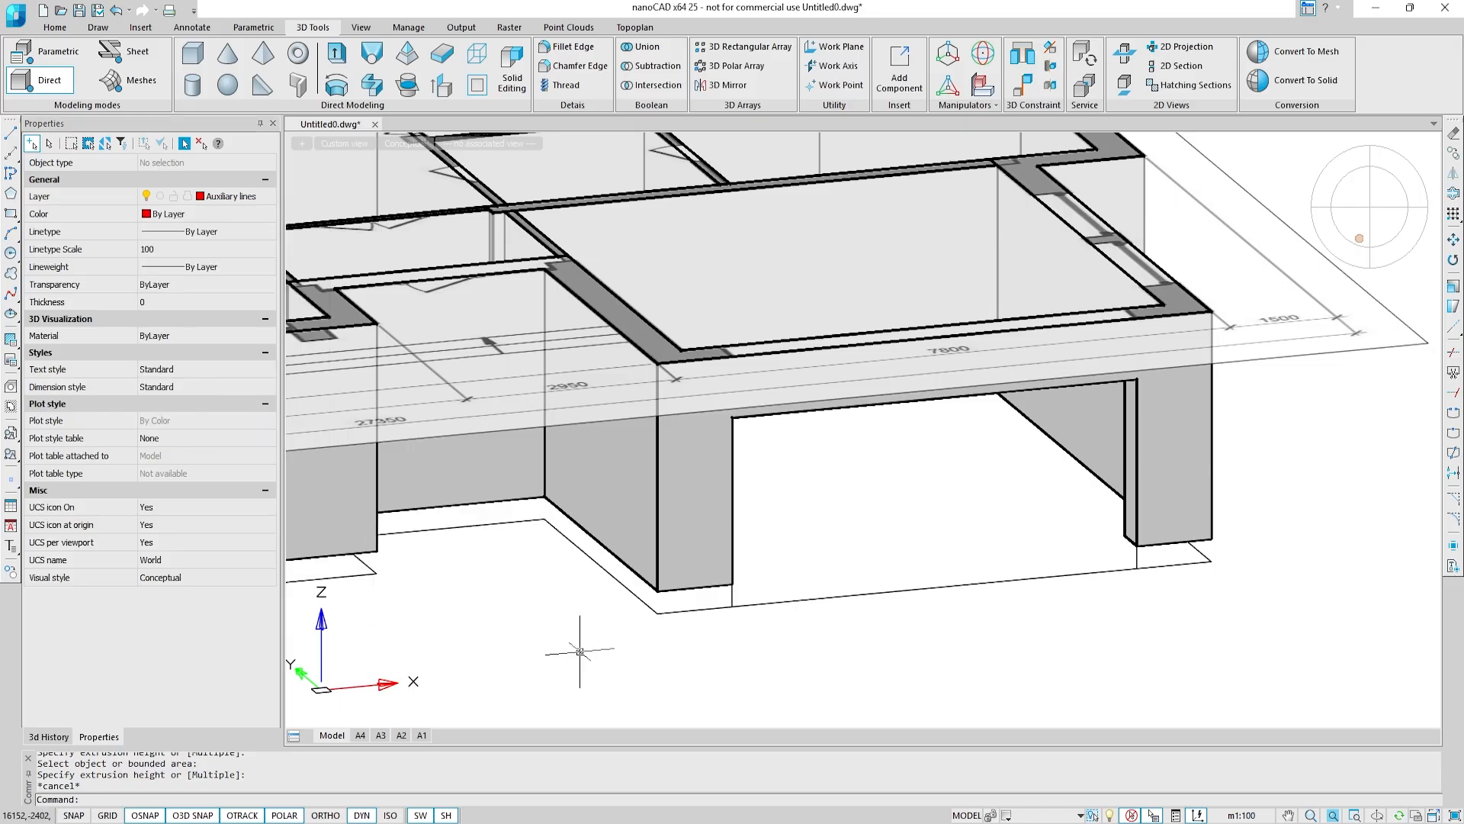
Step: Draw a 2950 by 2500 mm rectangle on the recessed entrance wall, starting from the wall's bottom corner
{"action": "left_click", "coordinate": [9, 216]}
{"action": "middle_click_drag", "start_coordinate": [521, 571], "coordinate": [914, 449], "text": "shift"}
{"action": "middle_click_drag", "start_coordinate": [705, 411], "coordinate": [662, 418], "text": "shift"}
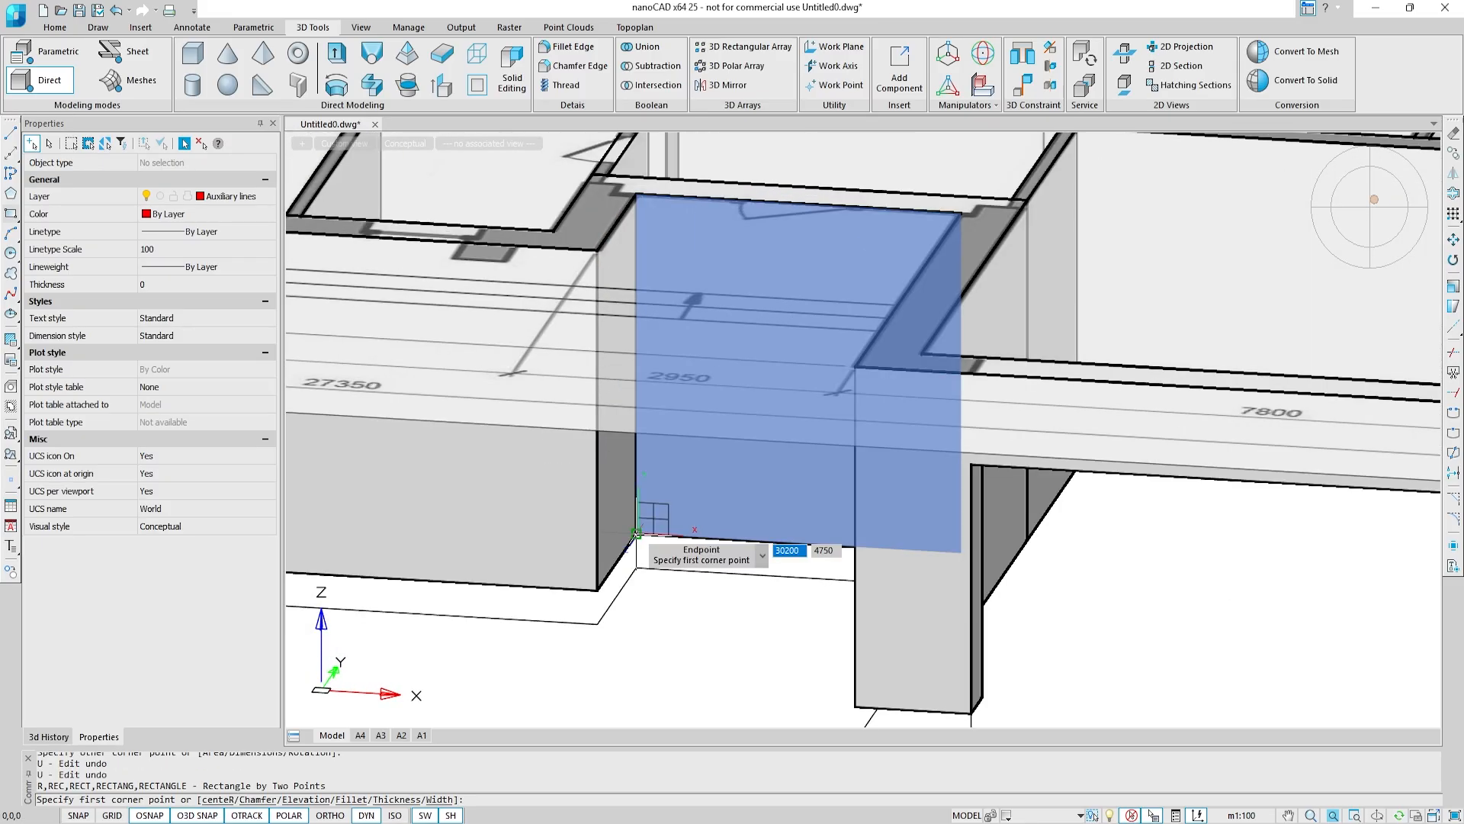
{"action": "left_click", "coordinate": [639, 531]}
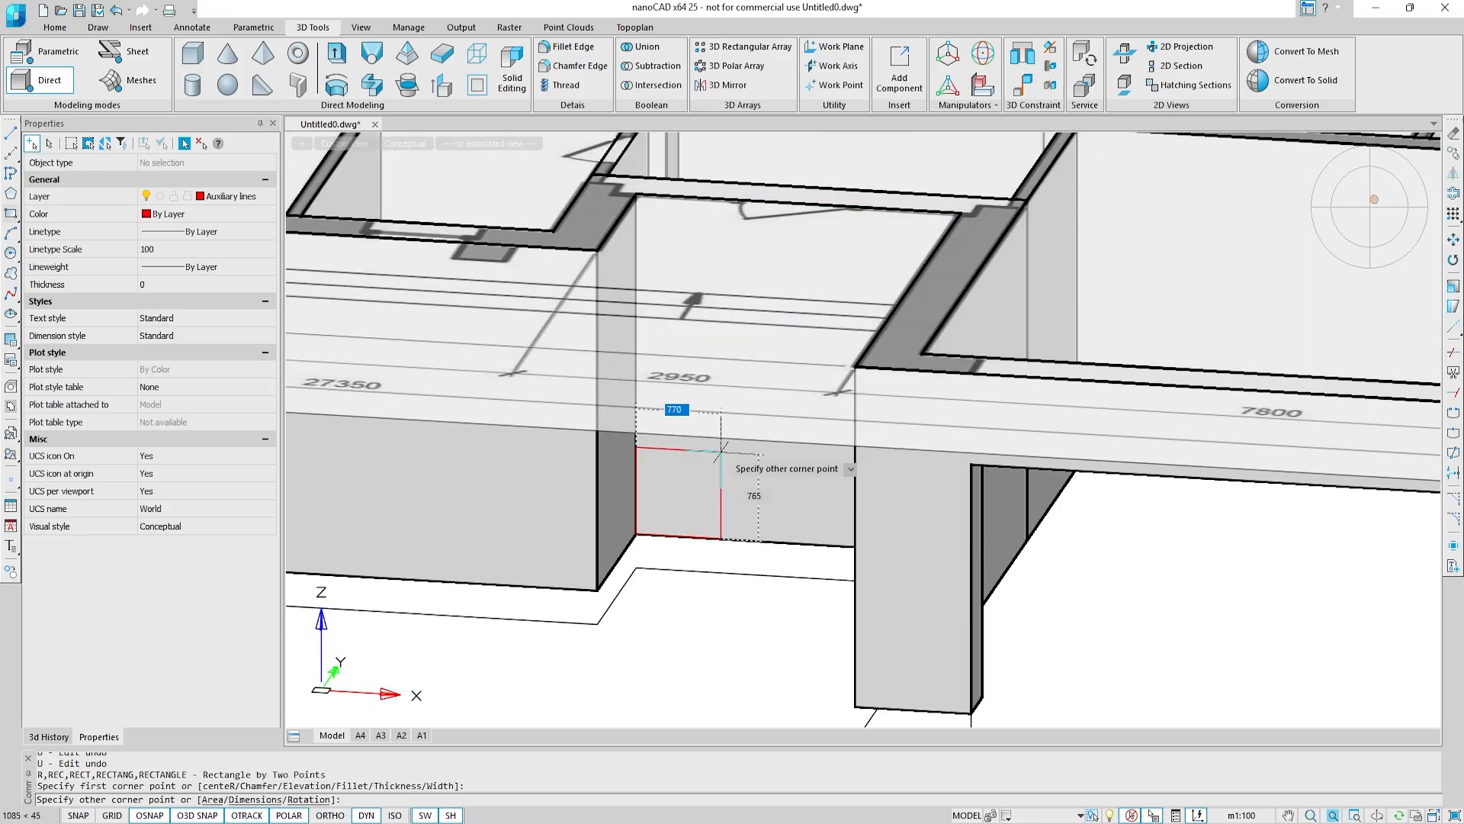
{"action": "right_click", "coordinate": [722, 451]}
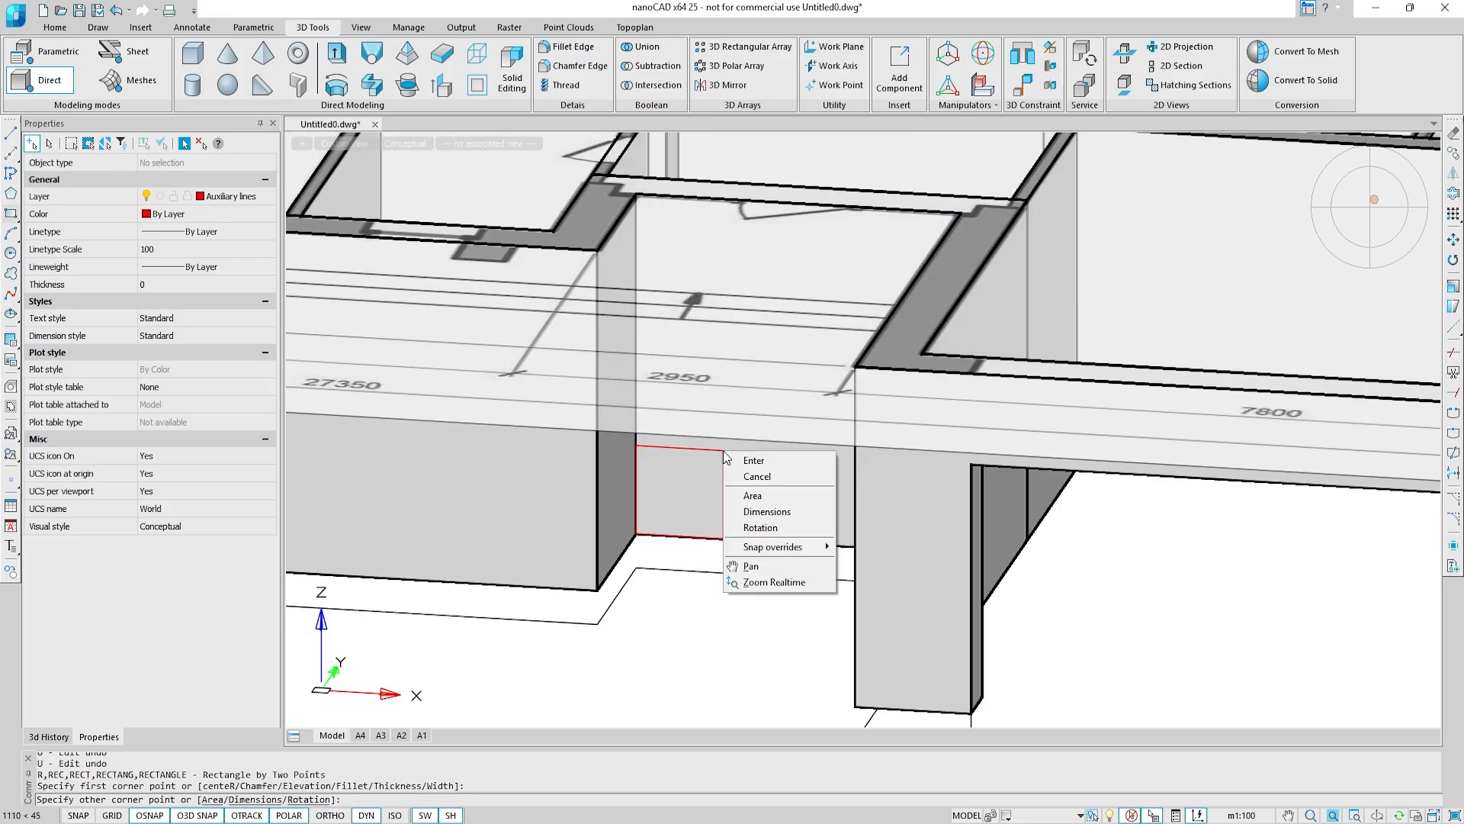
{"action": "left_click", "coordinate": [748, 512]}
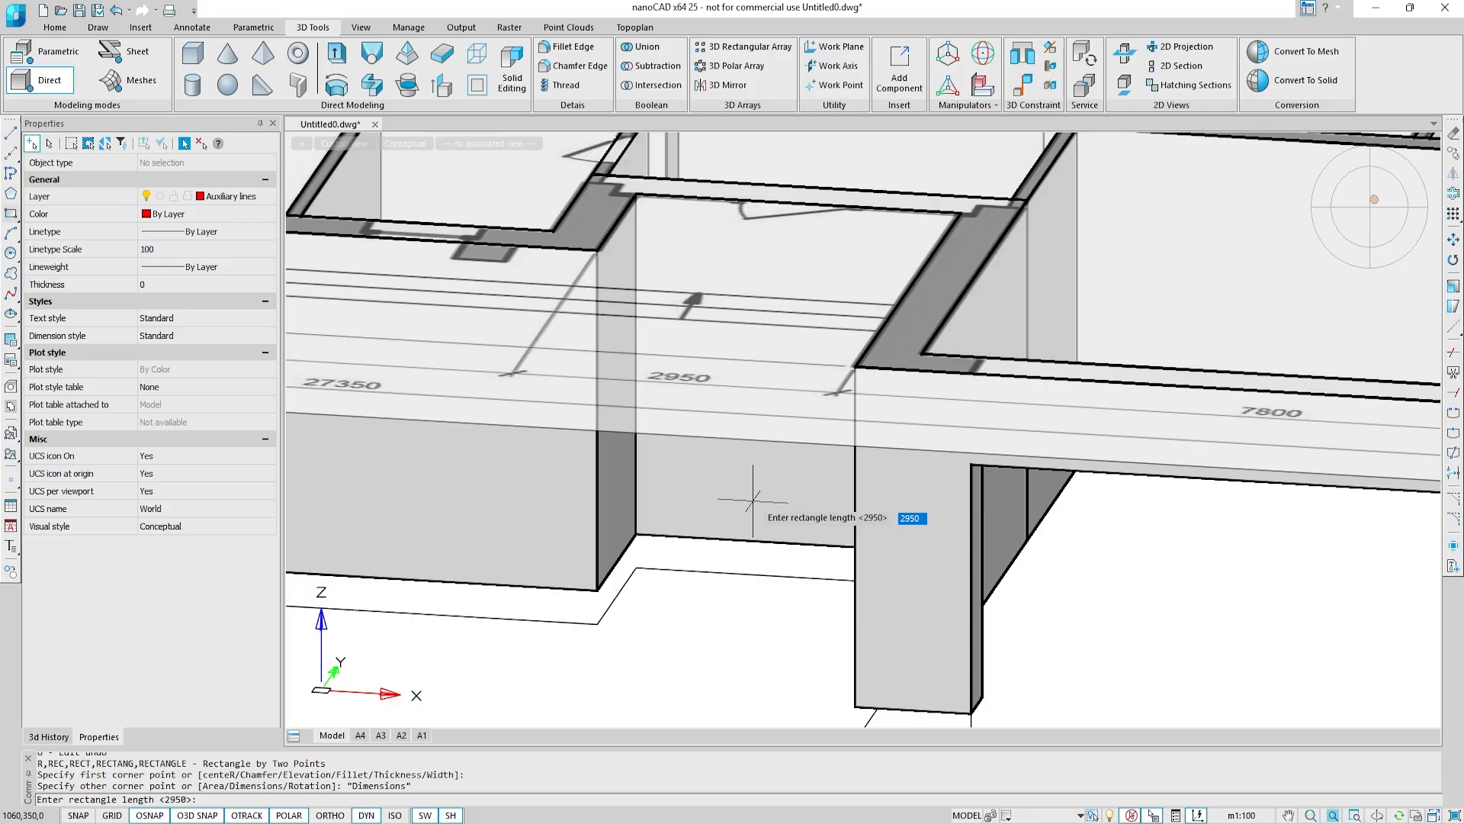
{"action": "key", "text": "Return"}
{"action": "type", "text": "2500"}
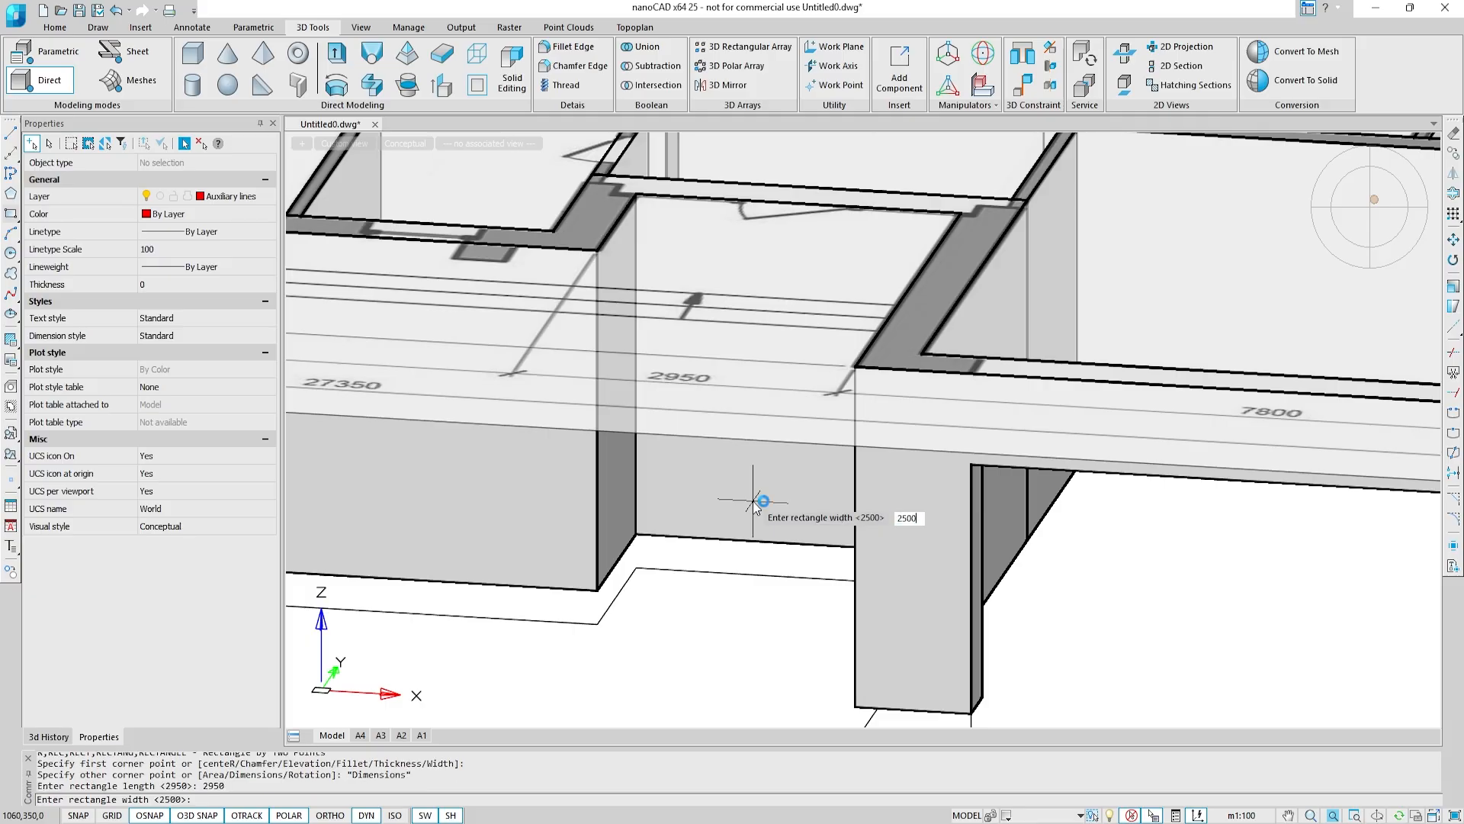
{"action": "key", "text": "Return"}
{"action": "left_click", "coordinate": [752, 500]}
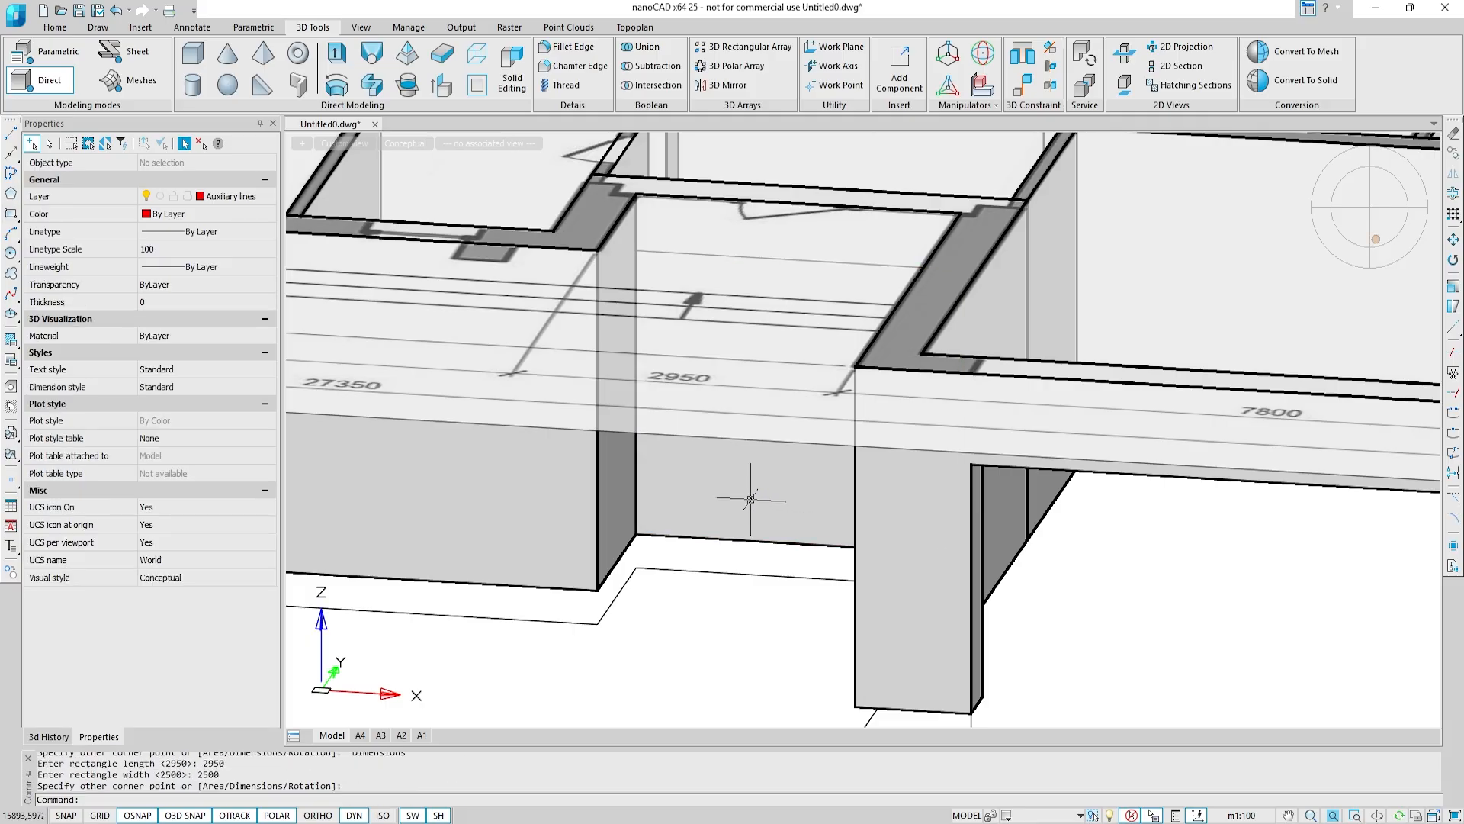
Step: Cut the rectangular opening through the recessed entrance wall with Presspull and save the drawing
{"action": "left_click", "coordinate": [442, 85]}
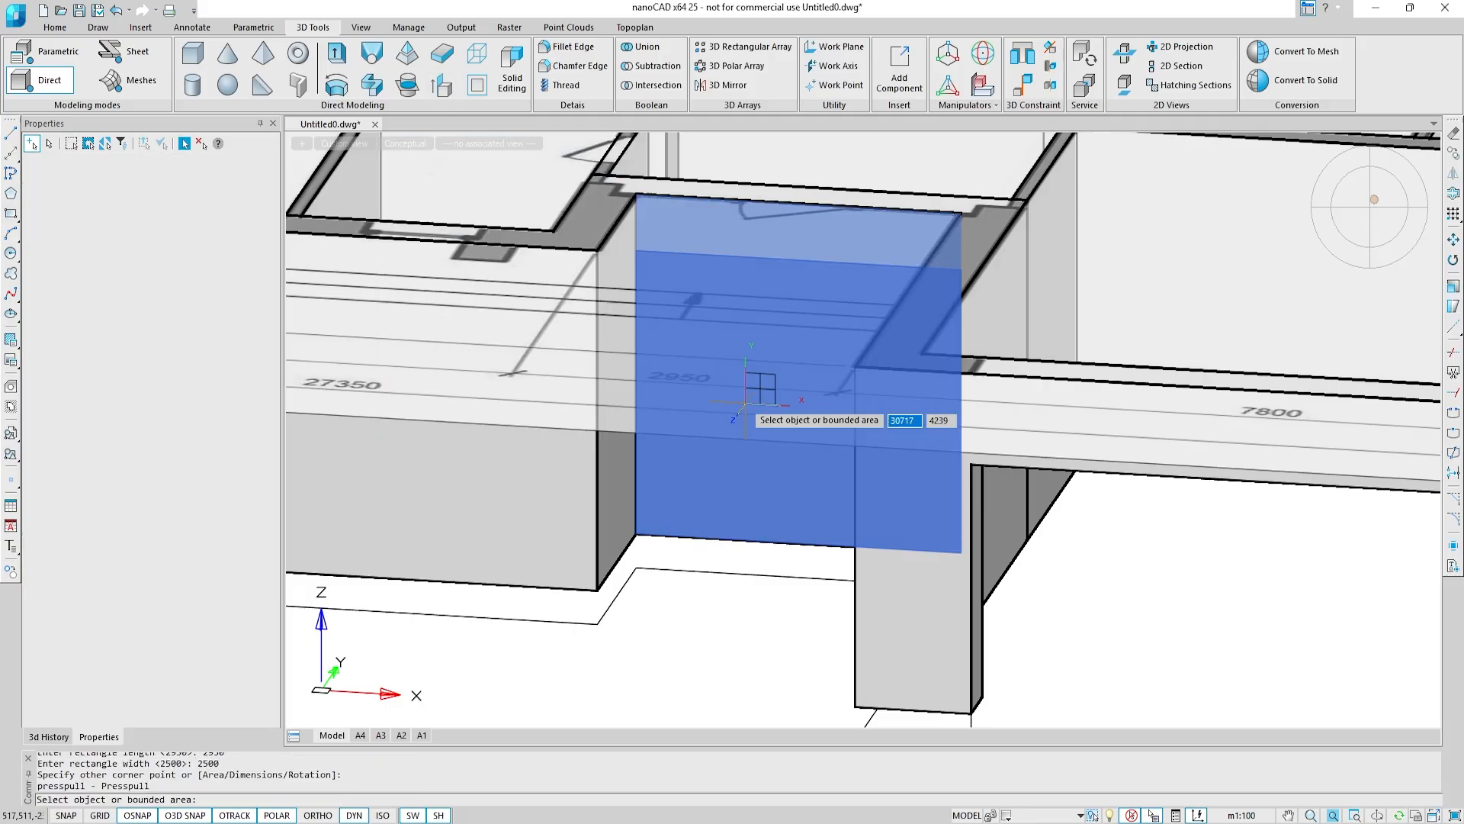
{"action": "left_click", "coordinate": [767, 482]}
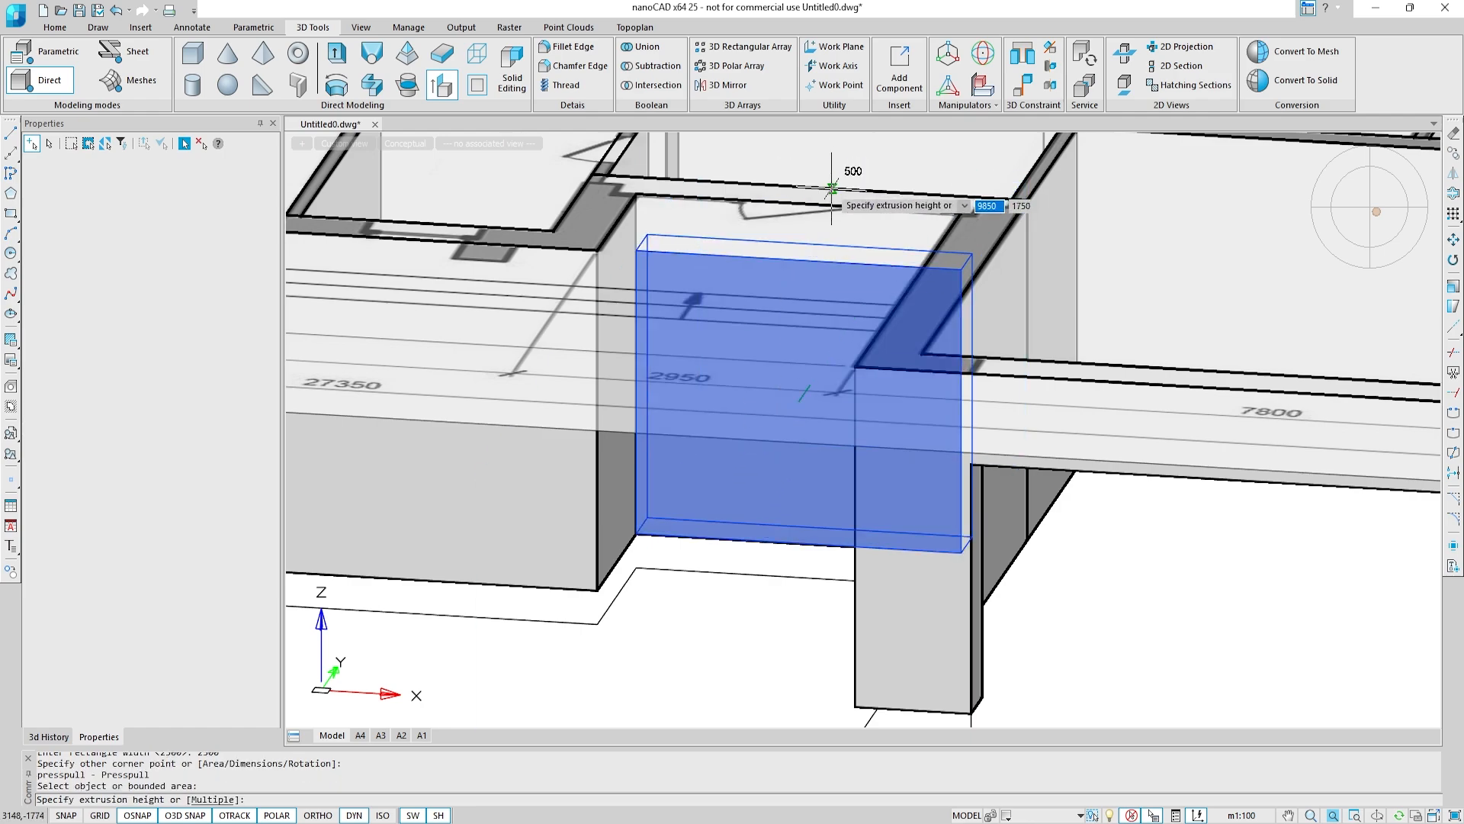
{"action": "key", "text": "Escape"}
{"action": "key", "text": "ctrl+s"}
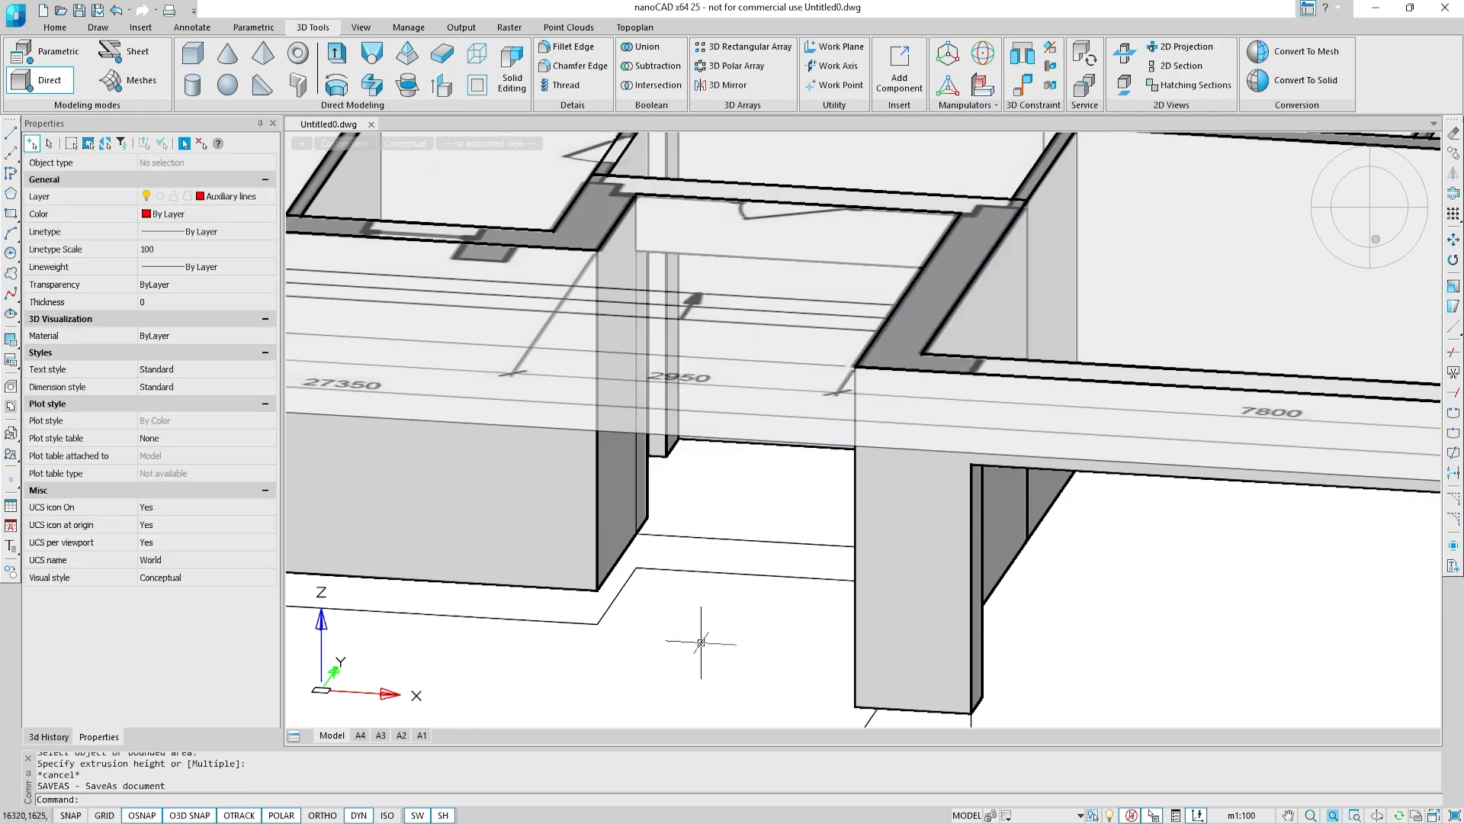
Step: Draw a 900 by 2500 mm rectangle on the 6750 mm front wall, starting from its bottom corner beside the entrance recess
{"action": "left_click", "coordinate": [11, 214]}
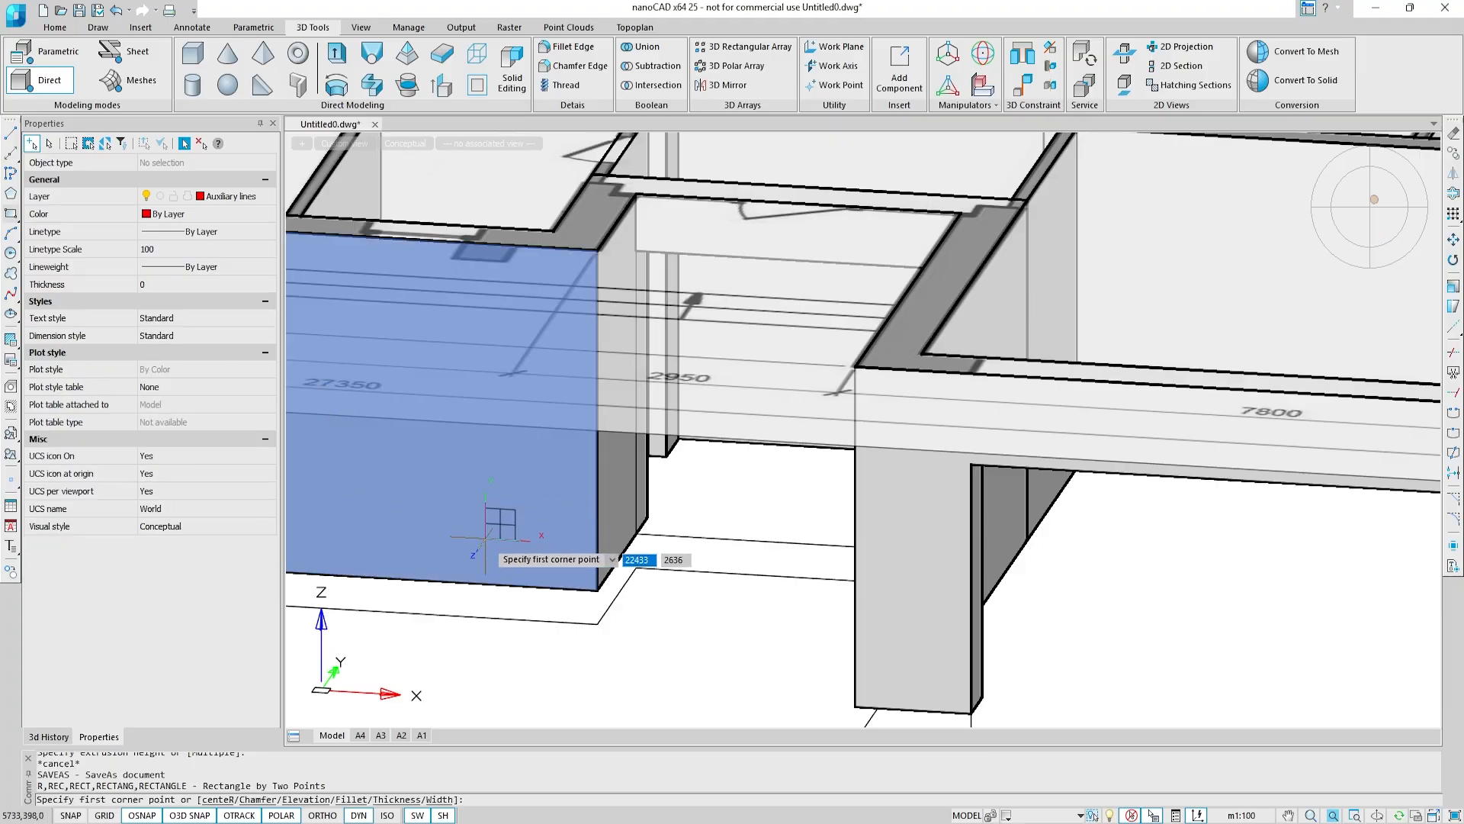
{"action": "left_click", "coordinate": [598, 589]}
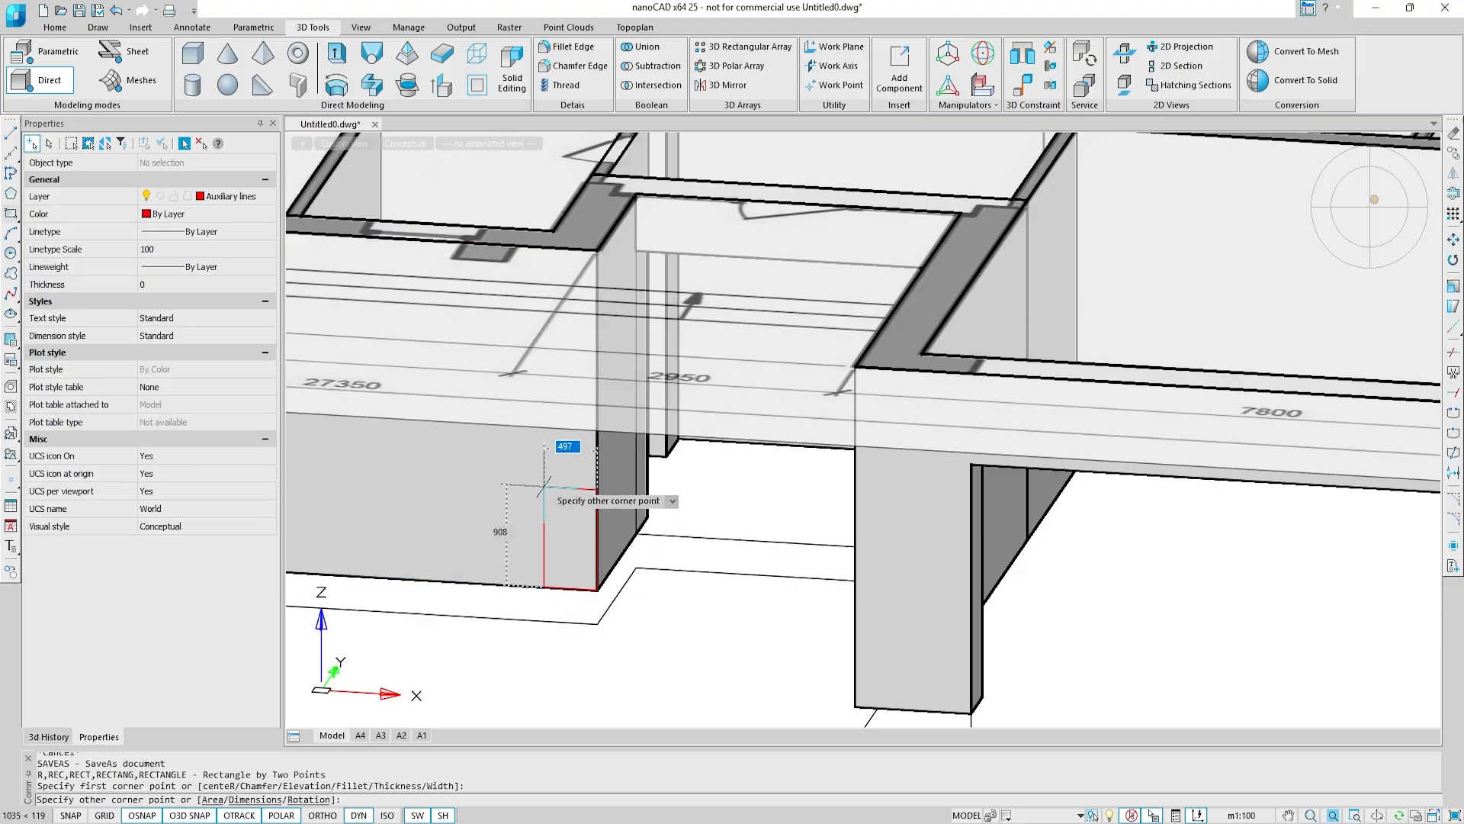
{"action": "right_click", "coordinate": [538, 476]}
{"action": "left_click", "coordinate": [565, 537]}
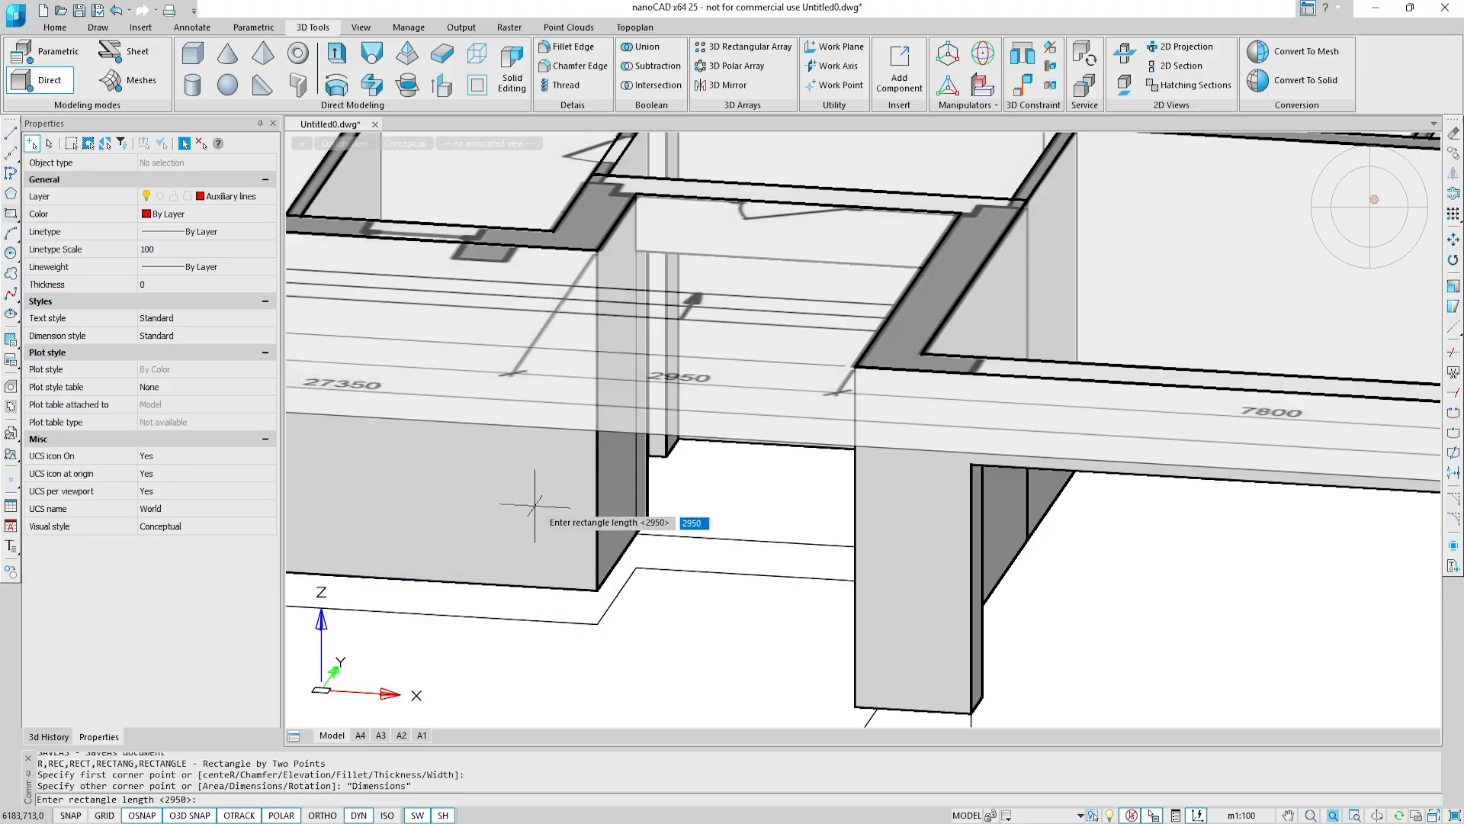
{"action": "key", "text": "Return"}
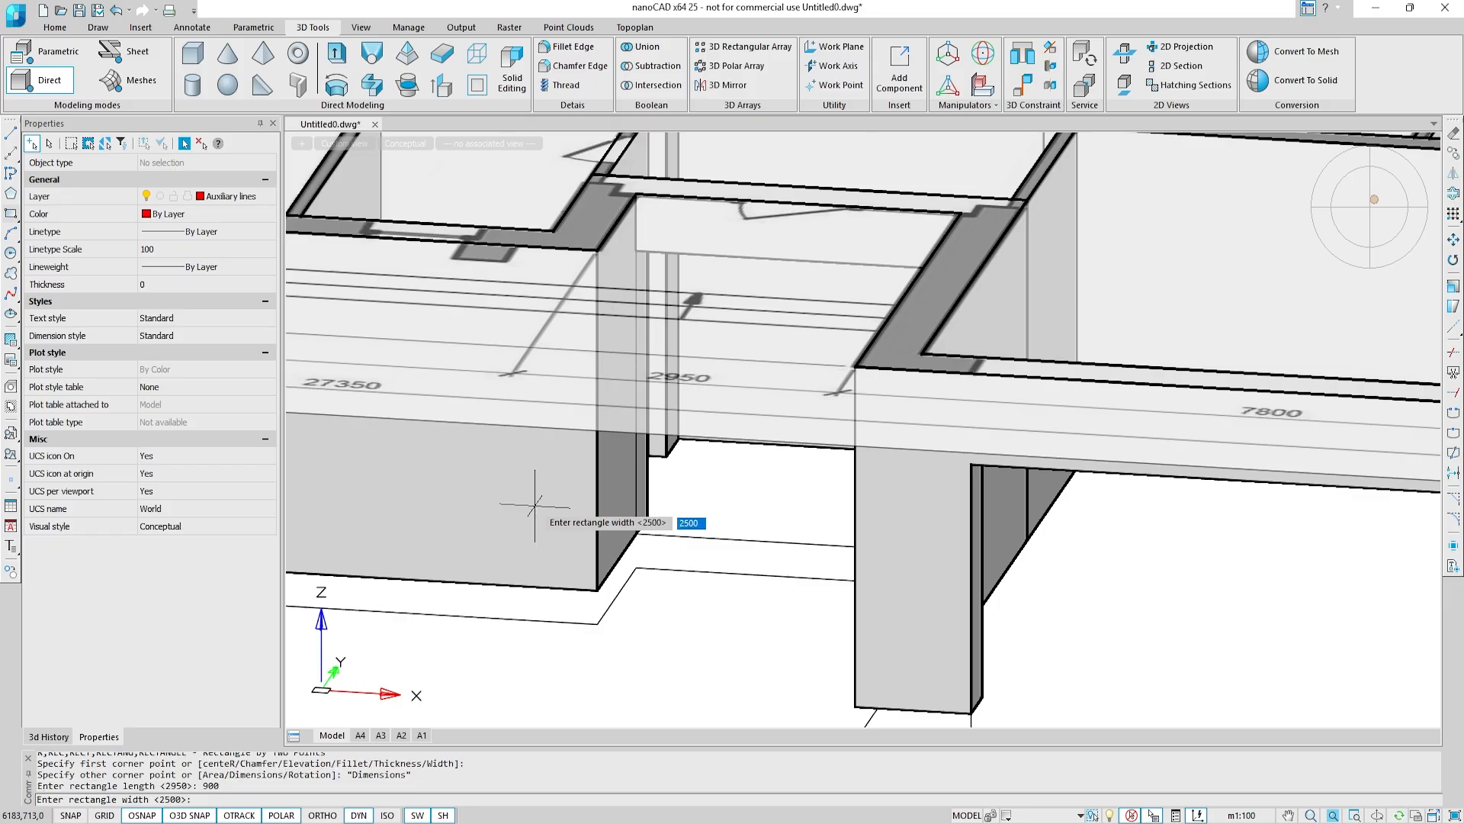
{"action": "key", "text": "Return"}
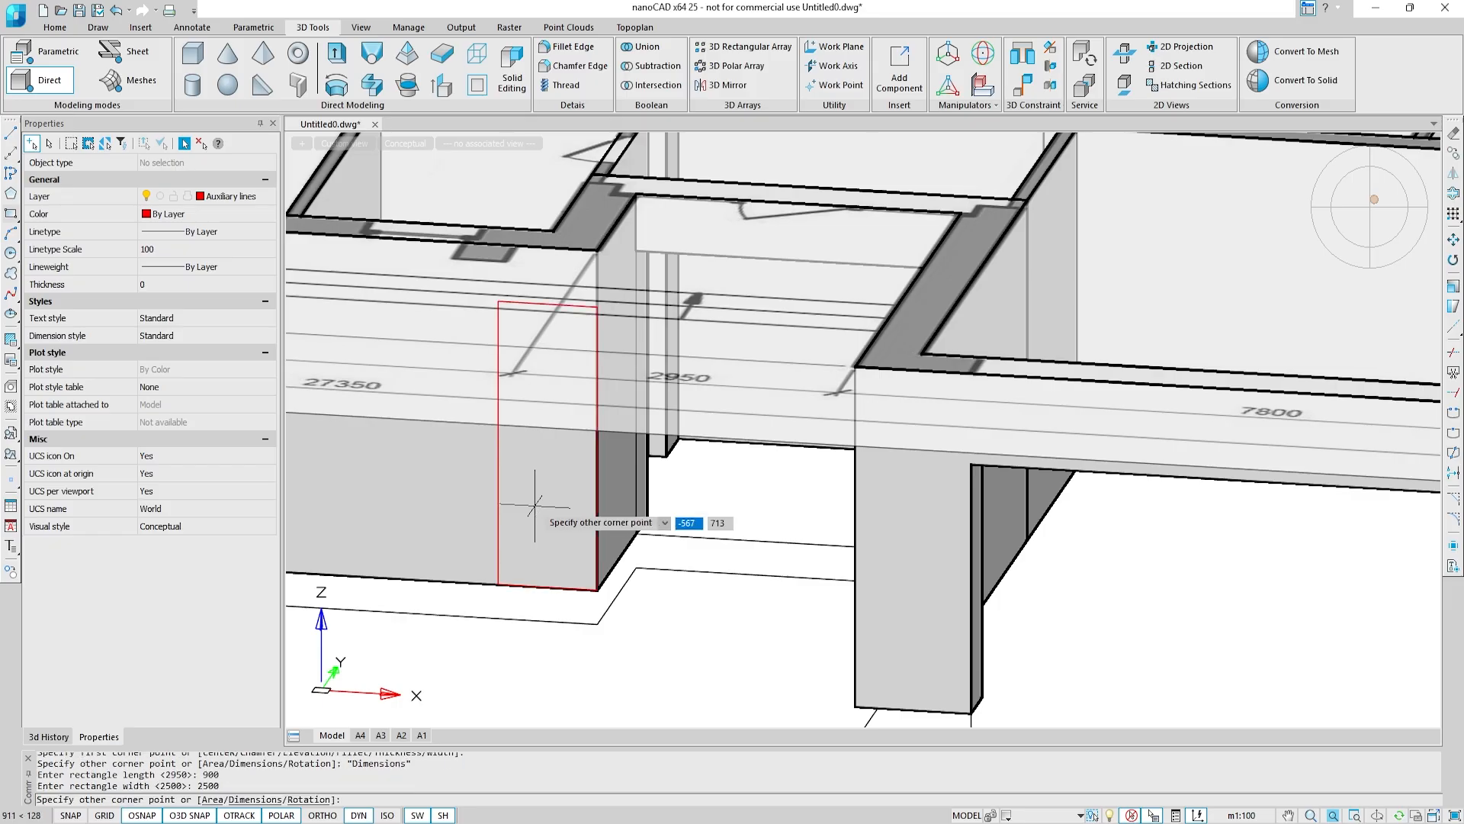
{"action": "left_click", "coordinate": [535, 505]}
Step: Move the 900 mm wide rectangle 1170 mm along the wall's base, away from the entrance recess corner
{"action": "left_click", "coordinate": [498, 507]}
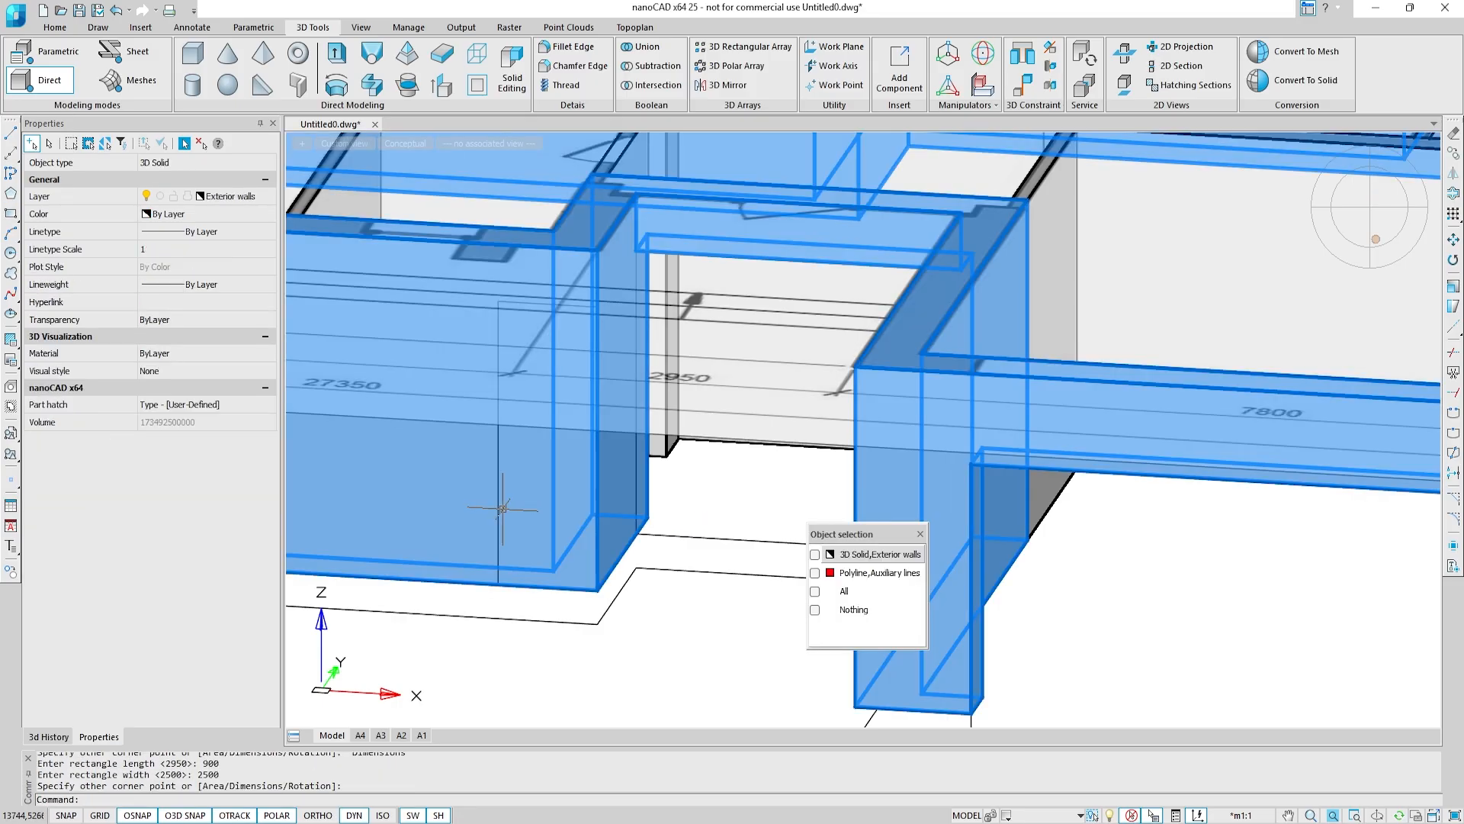
{"action": "left_click", "coordinate": [884, 572]}
{"action": "middle_click_drag", "start_coordinate": [510, 650], "coordinate": [643, 656]}
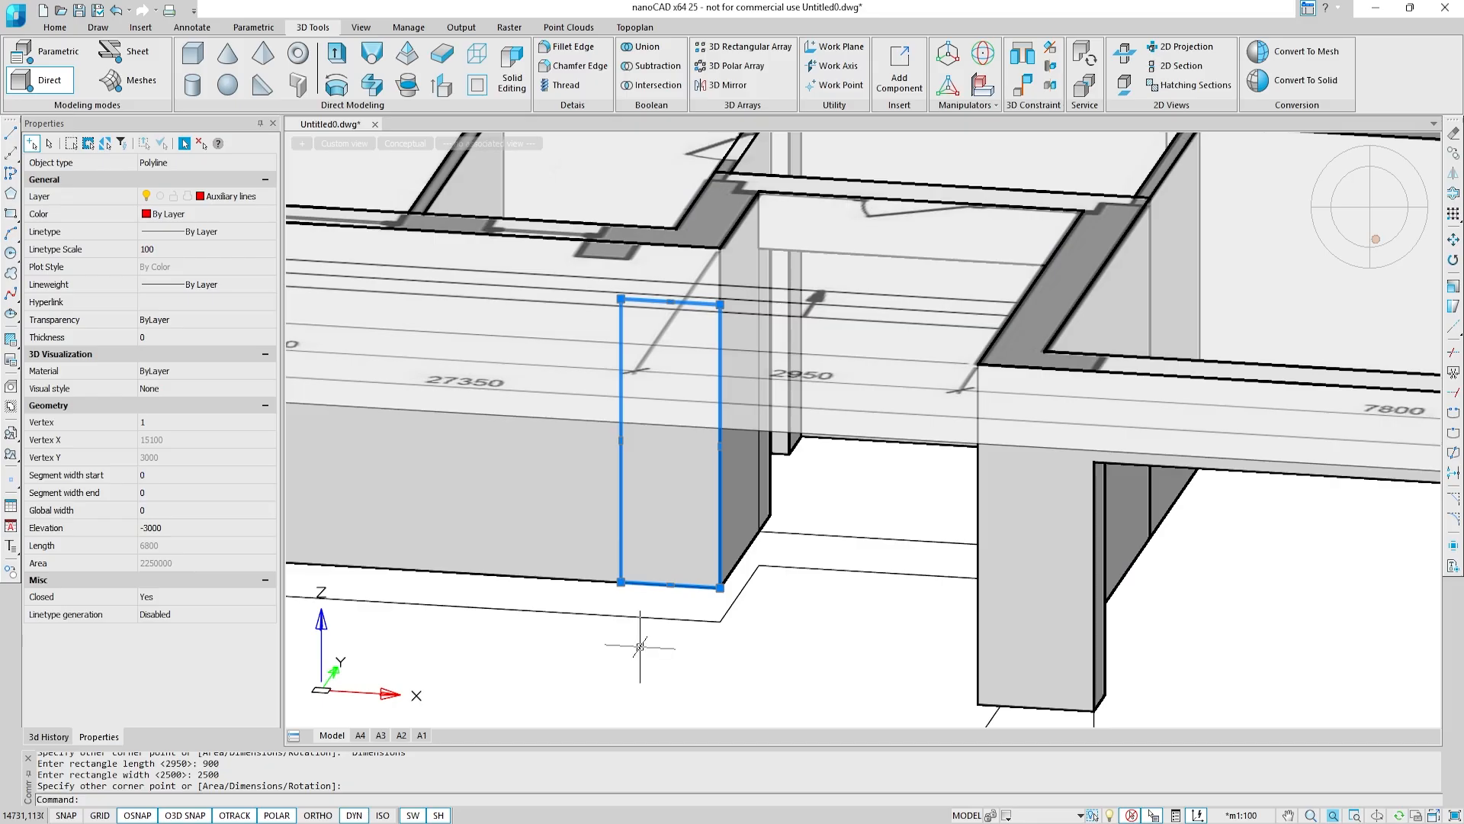
{"action": "type", "text": "m"}
{"action": "key", "text": "Return"}
{"action": "left_click", "coordinate": [721, 586]}
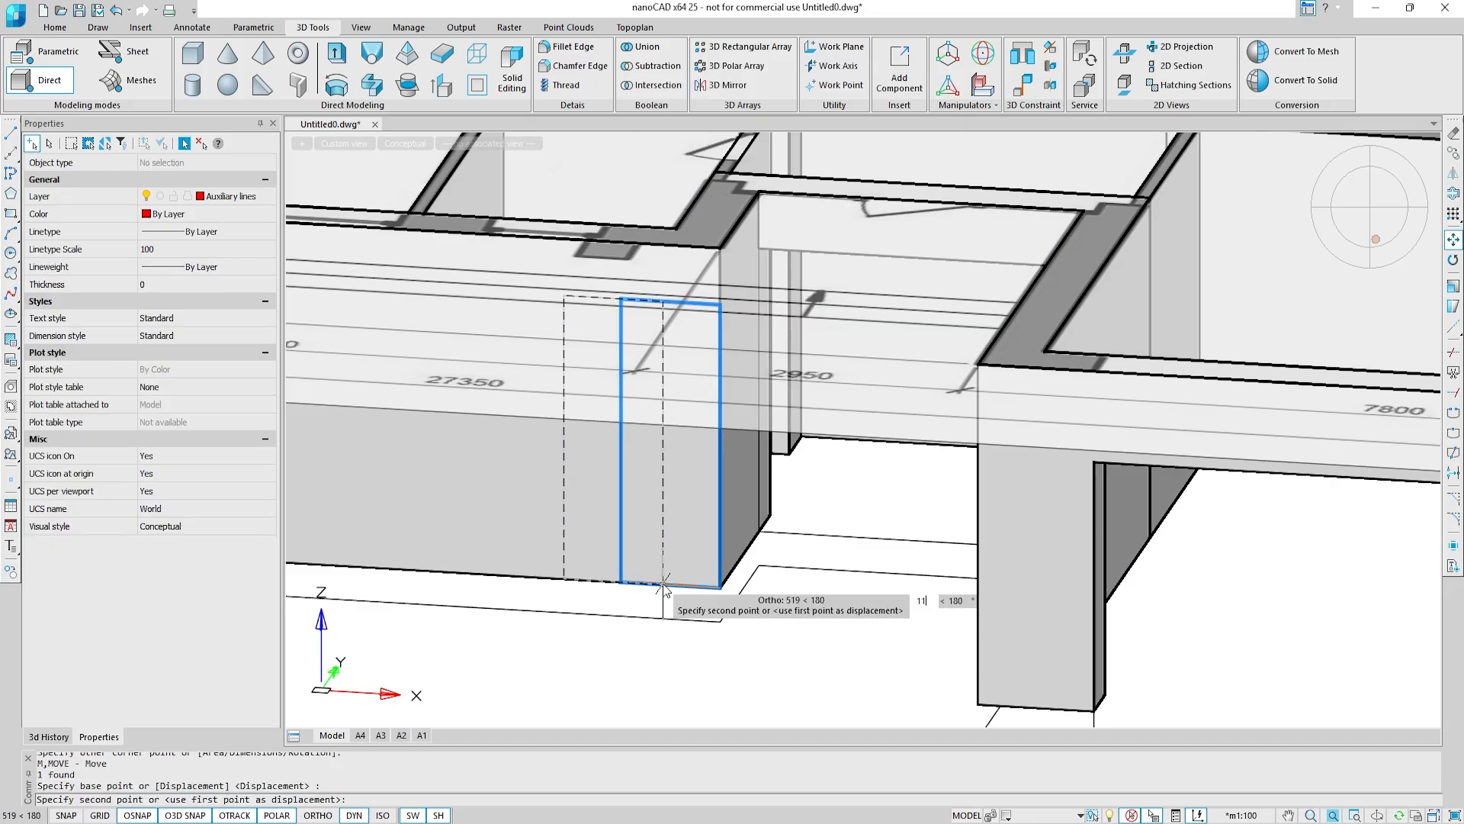
{"action": "key", "text": "Return"}
{"action": "middle_click_drag", "start_coordinate": [572, 625], "coordinate": [1060, 601]}
{"action": "key", "text": "Escape"}
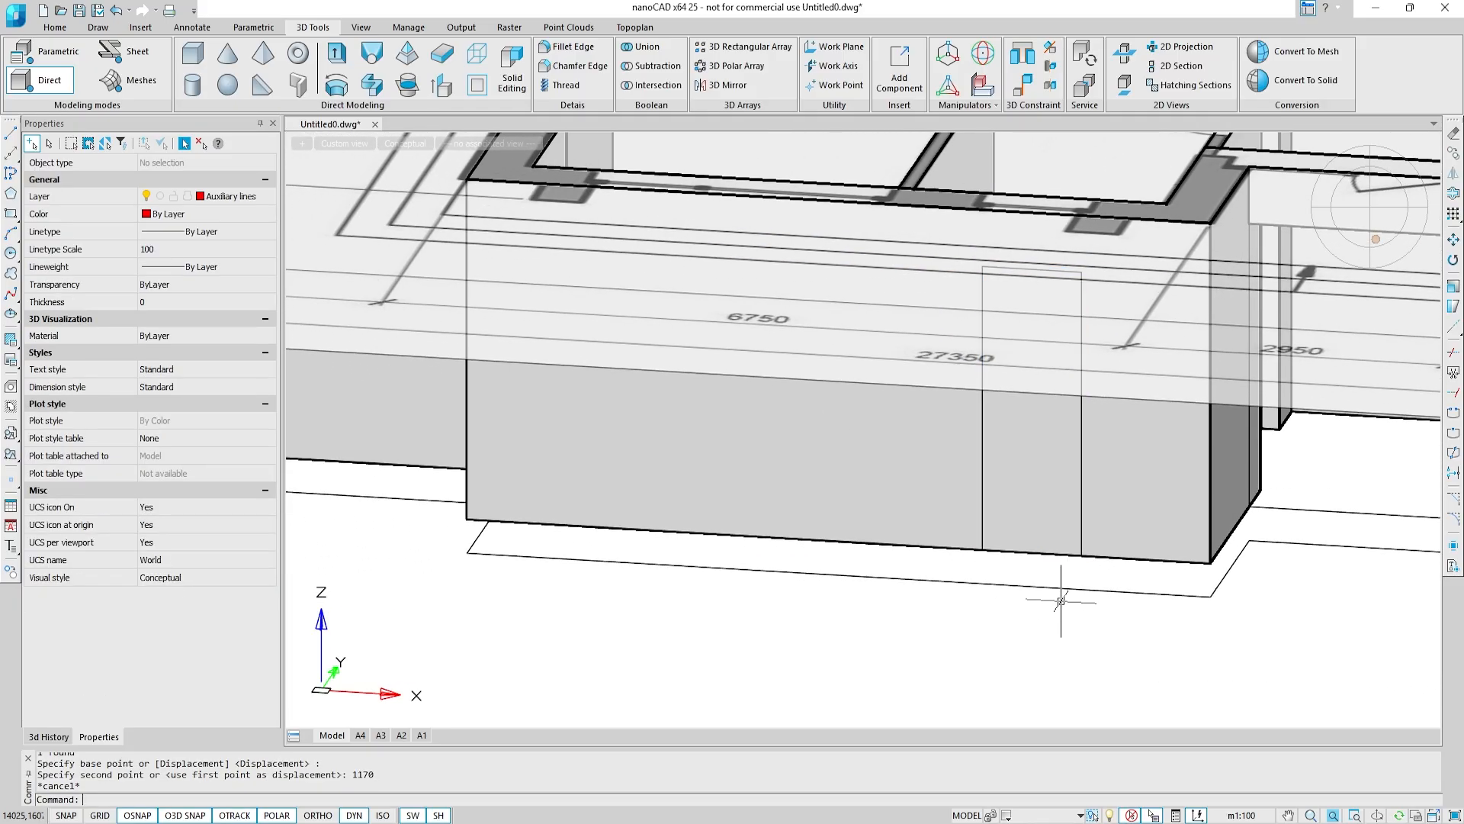
Step: Draw a 2600 by 2500 mm rectangle on the same front wall, starting from its bottom corner opposite the entrance recess
{"action": "left_click", "coordinate": [11, 215]}
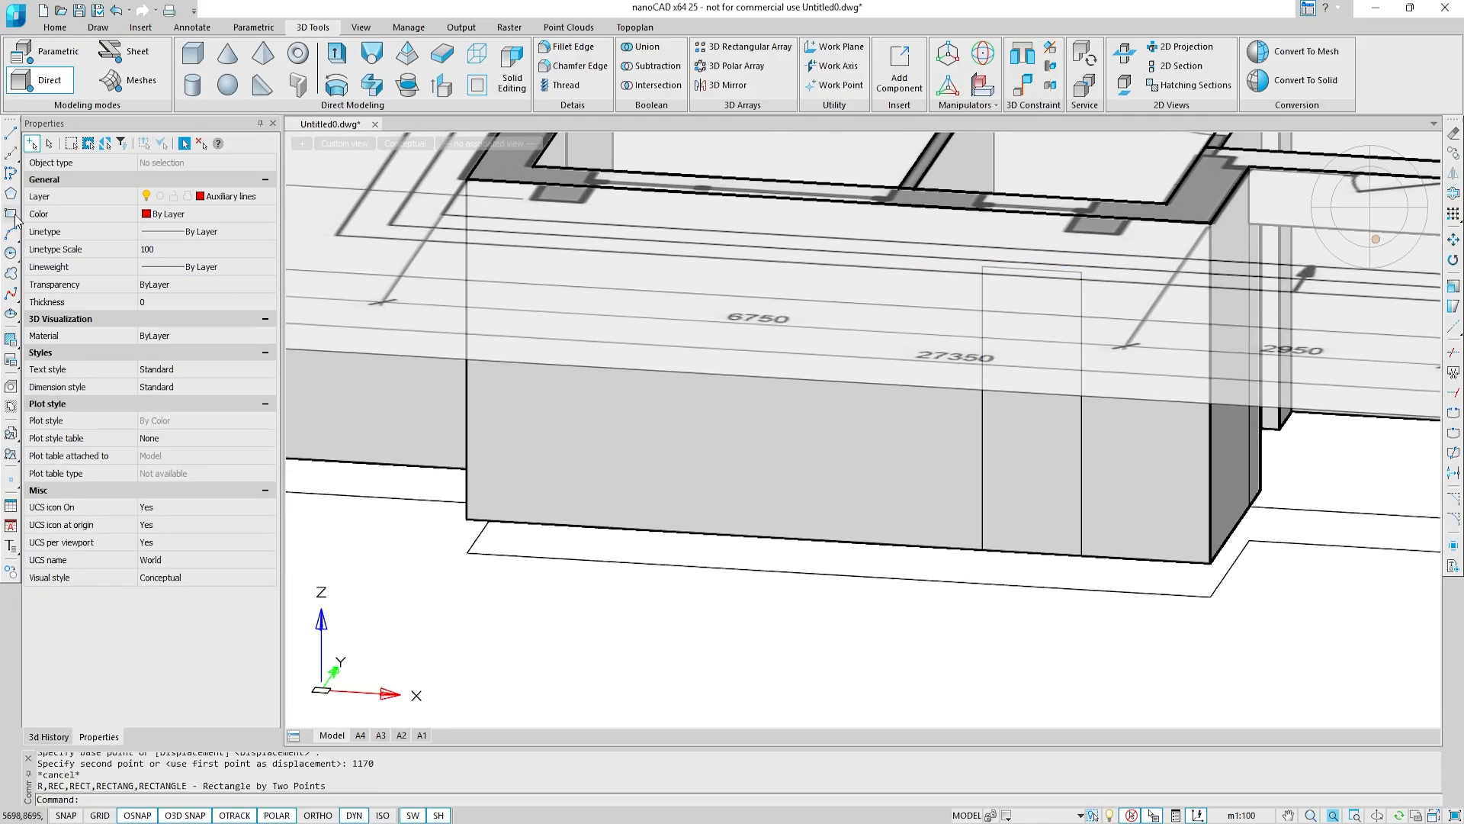
{"action": "left_click", "coordinate": [467, 522]}
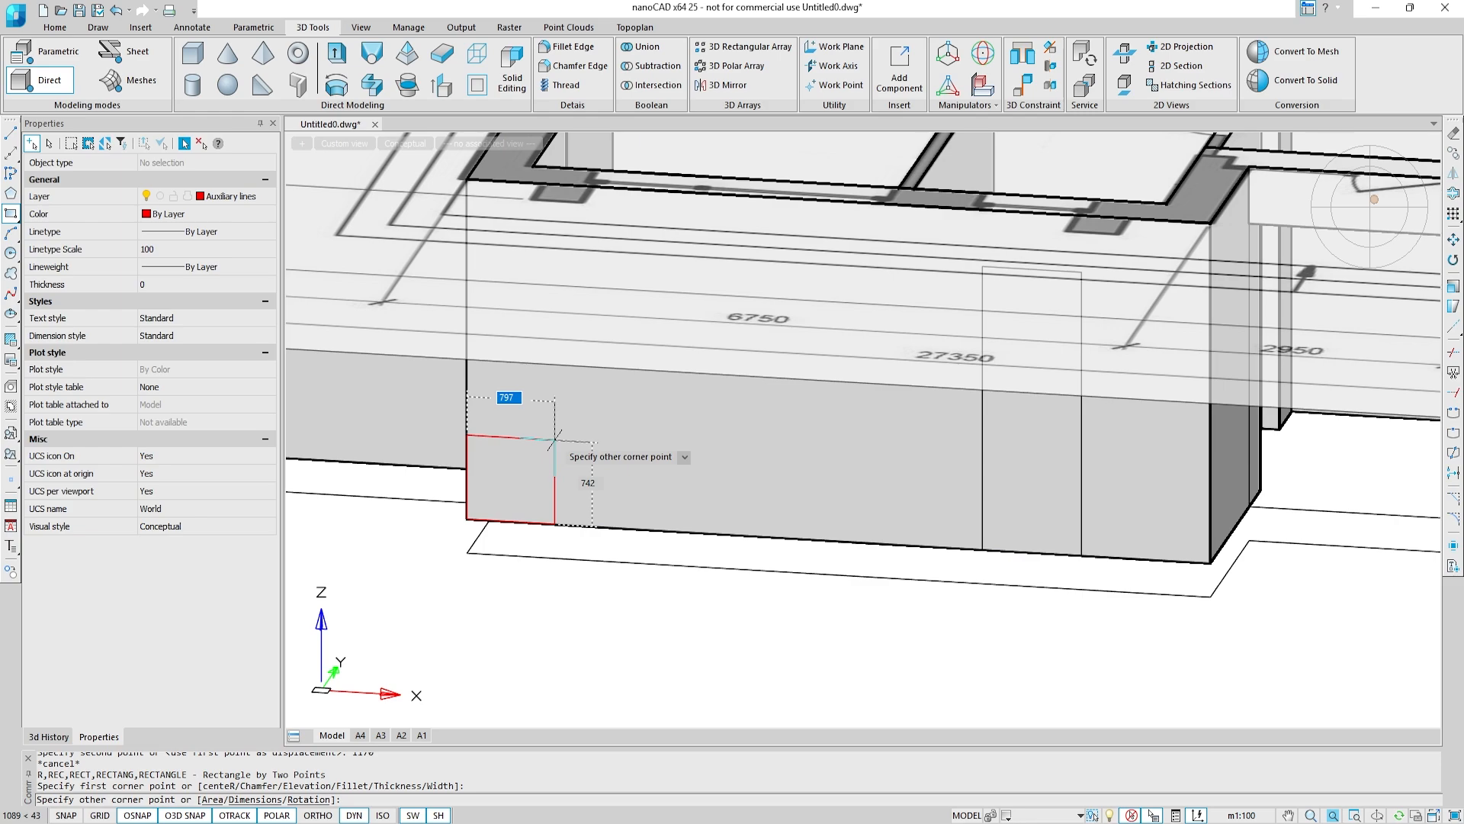
{"action": "right_click", "coordinate": [562, 406]}
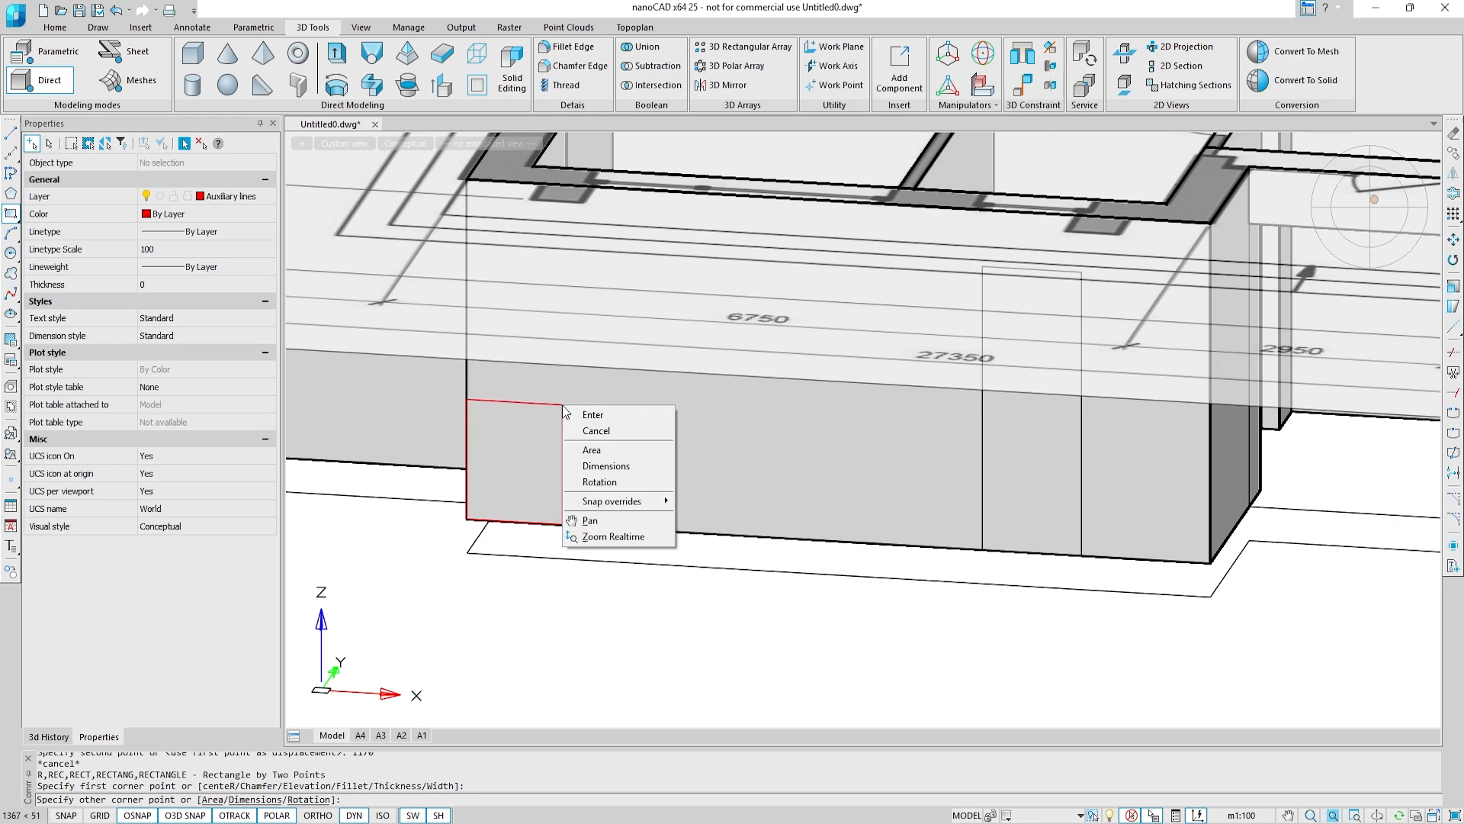
{"action": "left_click", "coordinate": [592, 466]}
{"action": "type", "text": "2600"}
{"action": "key", "text": "Return"}
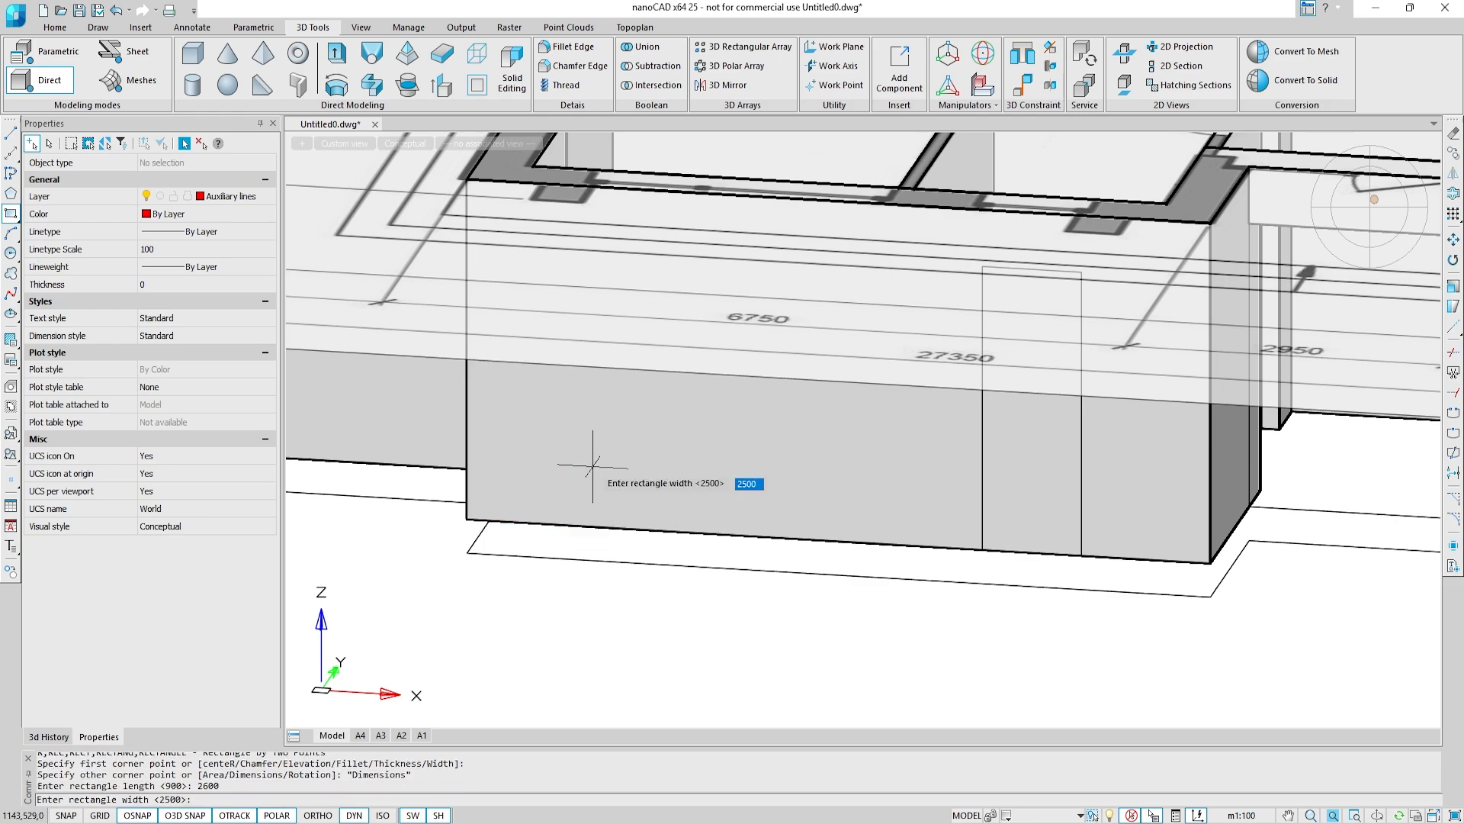
{"action": "type", "text": "2500"}
{"action": "key", "text": "Return"}
{"action": "left_click", "coordinate": [592, 463]}
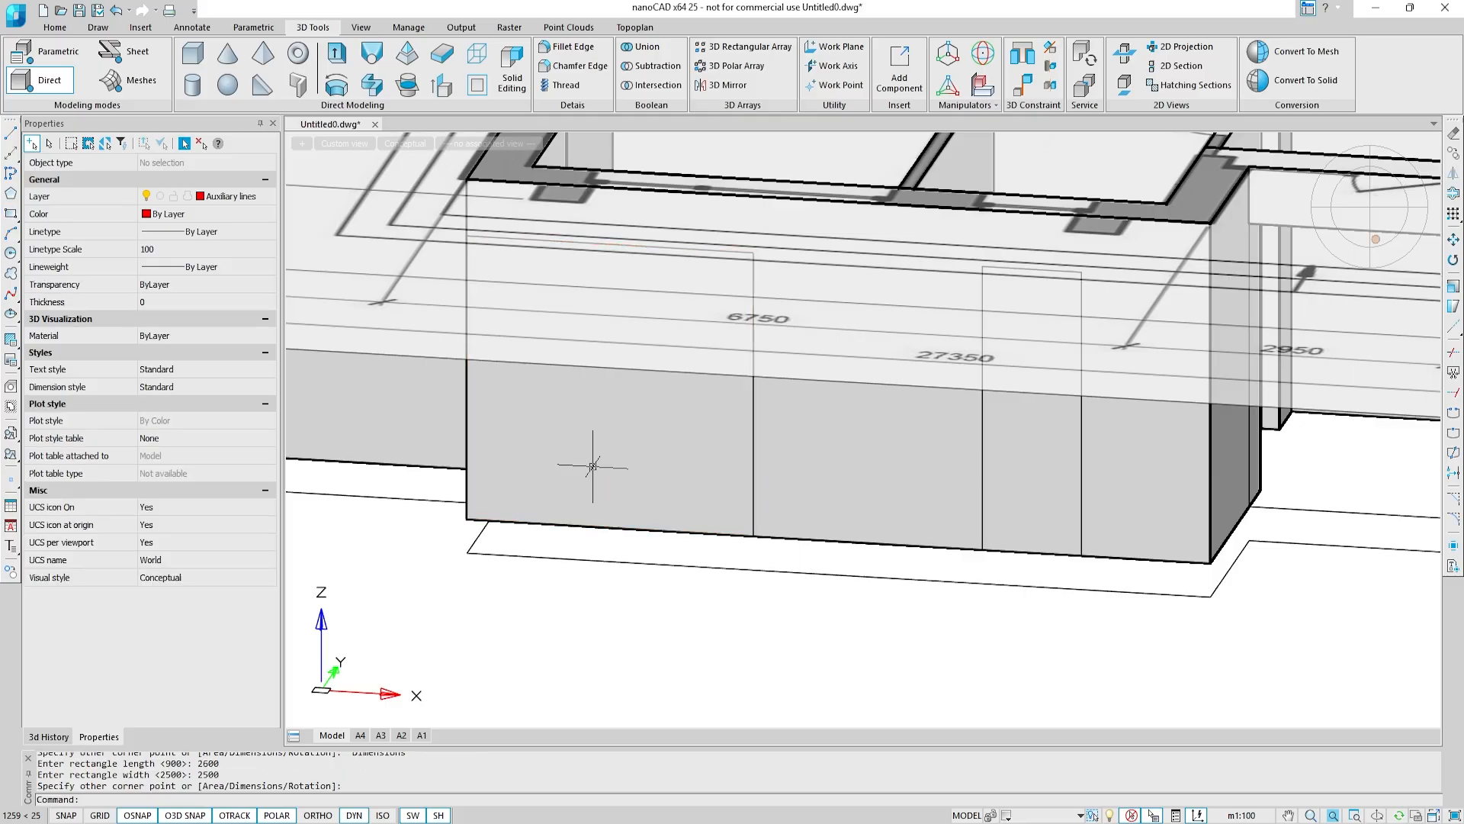
Step: Move the 2600 mm wide rectangle 1180 mm along the wall's base, toward the narrower rectangle
{"action": "left_click", "coordinate": [753, 481]}
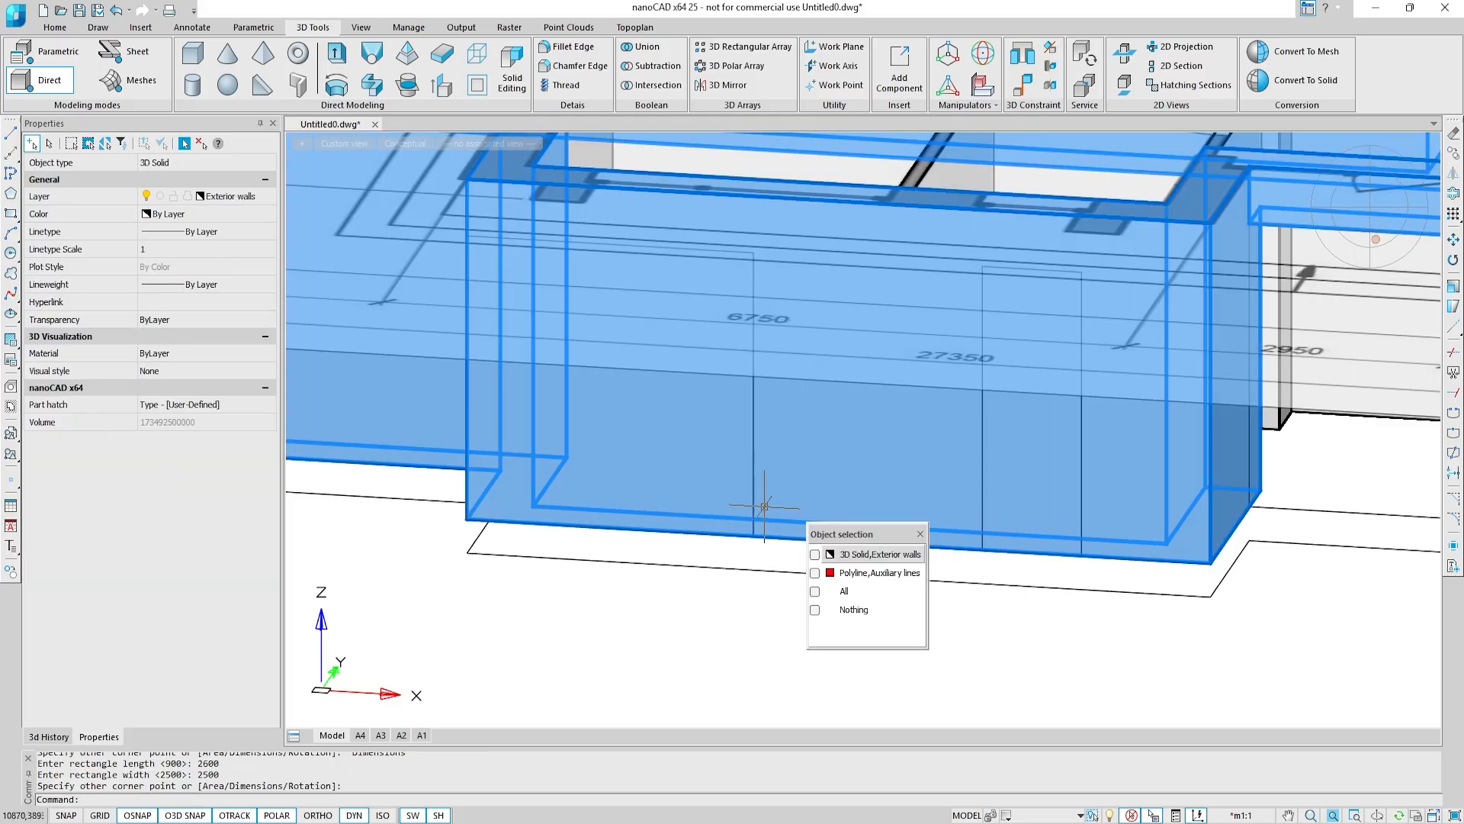
{"action": "left_click", "coordinate": [877, 575]}
{"action": "type", "text": "m"}
{"action": "key", "text": "Return"}
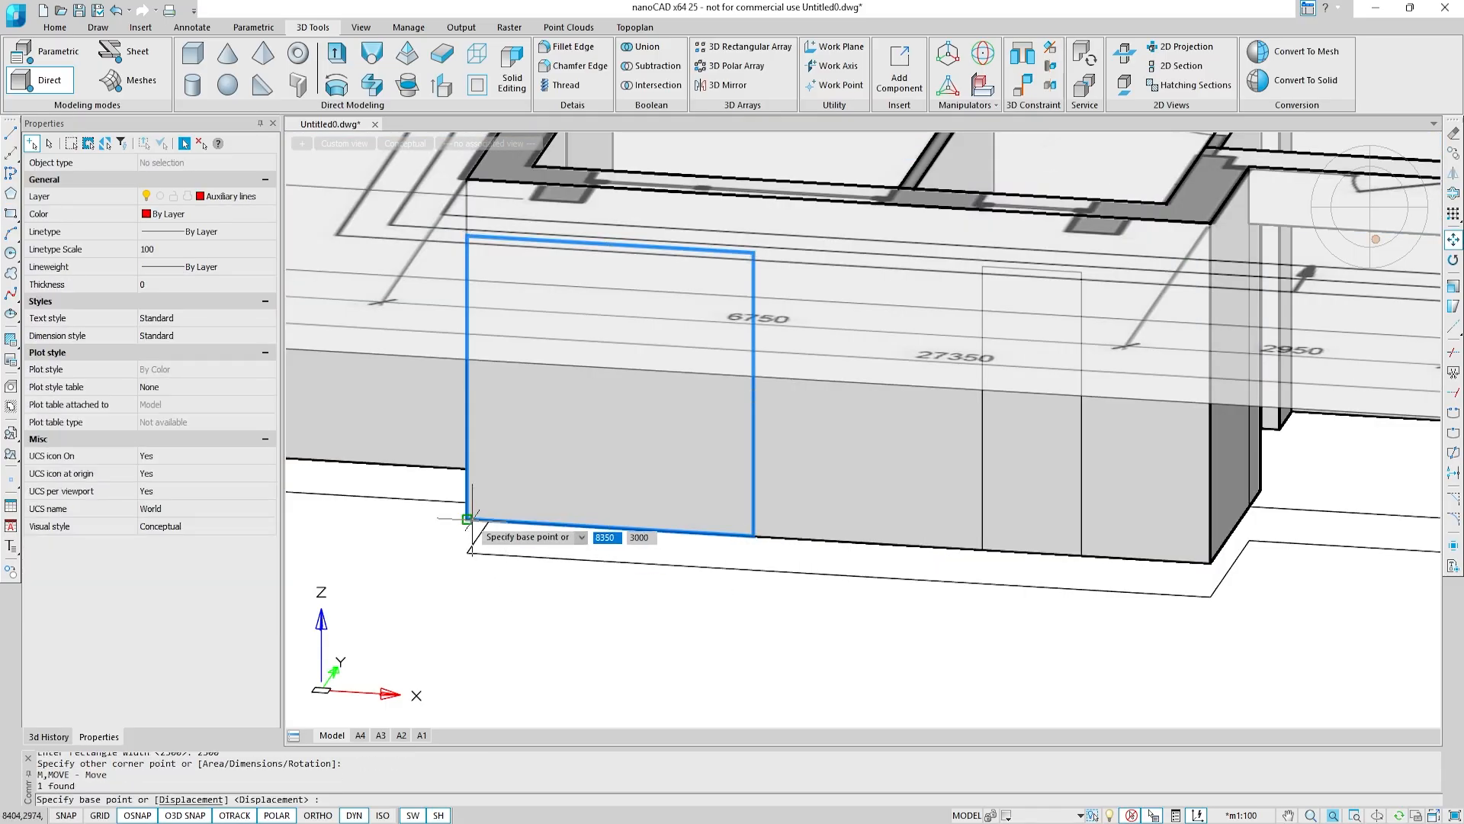
{"action": "left_click", "coordinate": [467, 519]}
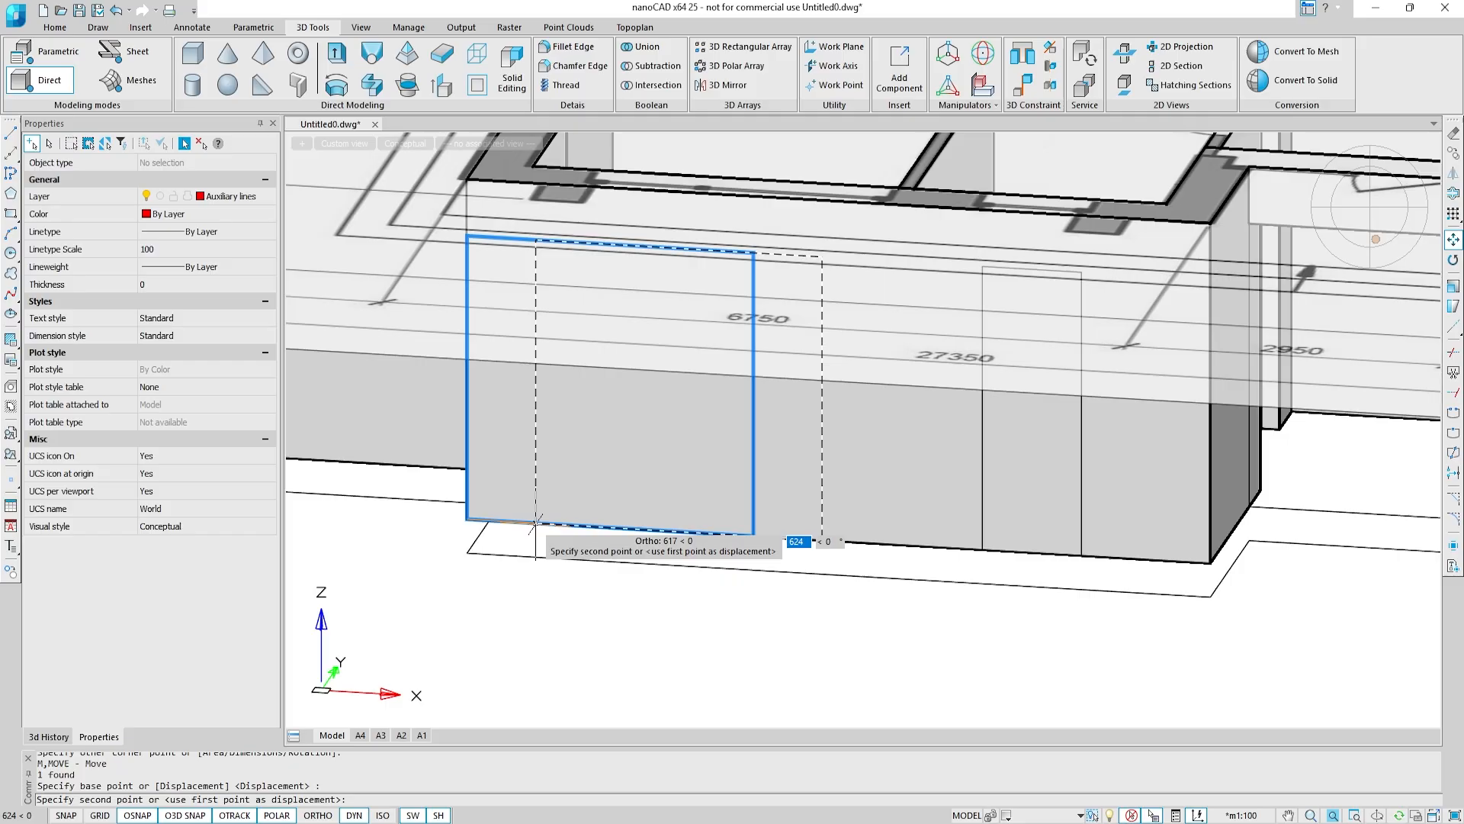
{"action": "type", "text": "1180"}
{"action": "key", "text": "Return"}
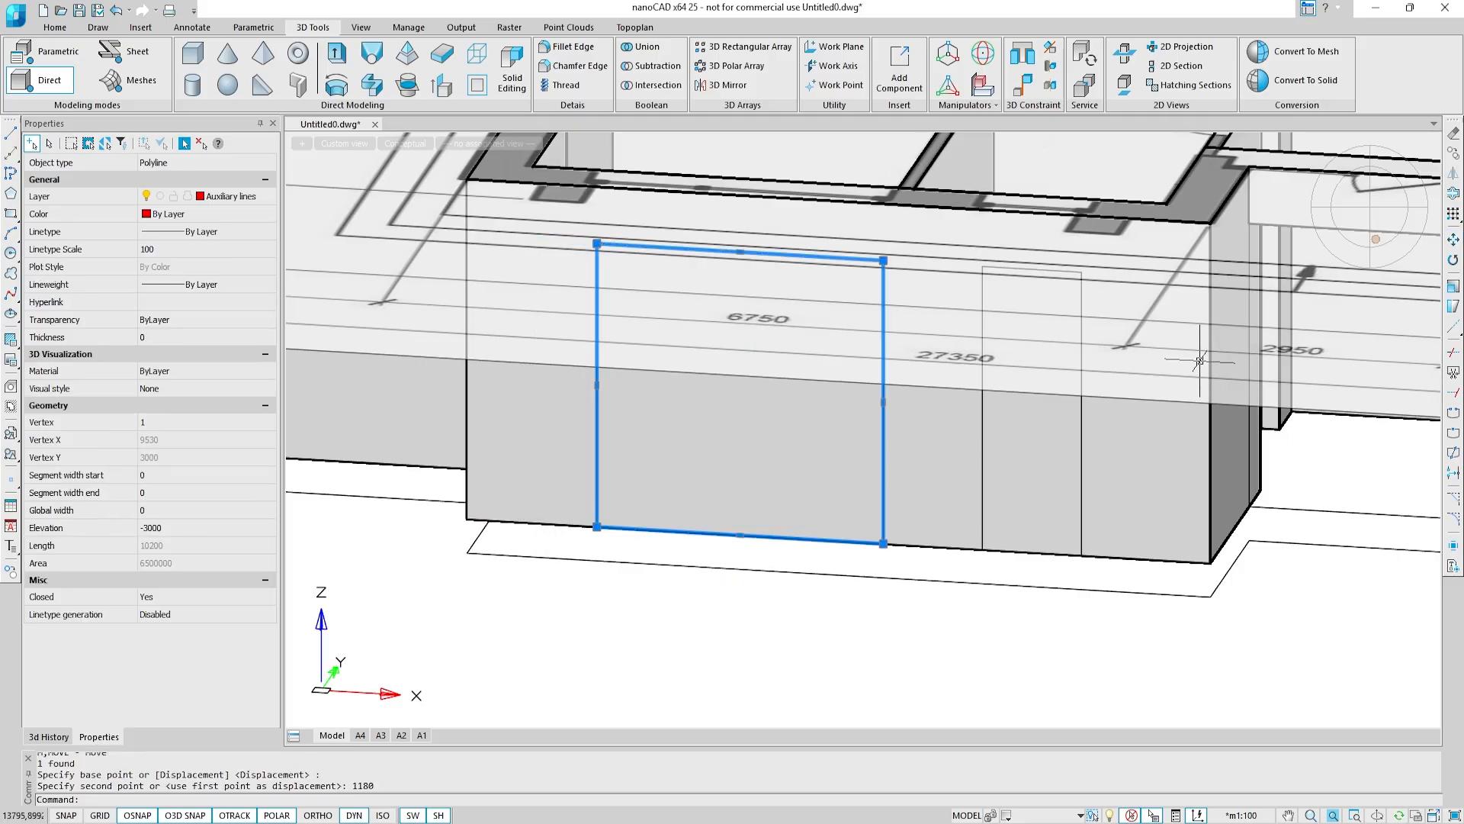
Step: Copy the 2600 mm wide rectangle from its bottom corner to the far bottom corner of the adjacent 6850 mm wall
{"action": "left_click", "coordinate": [1455, 160]}
{"action": "left_click", "coordinate": [597, 526]}
{"action": "middle_click_drag", "start_coordinate": [408, 510], "coordinate": [936, 521]}
{"action": "scroll", "coordinate": [576, 484], "scroll_direction": "down", "scroll_amount": 3}
{"action": "middle_click_drag", "start_coordinate": [580, 485], "coordinate": [695, 504]}
{"action": "scroll", "coordinate": [558, 488], "scroll_direction": "up", "scroll_amount": 3}
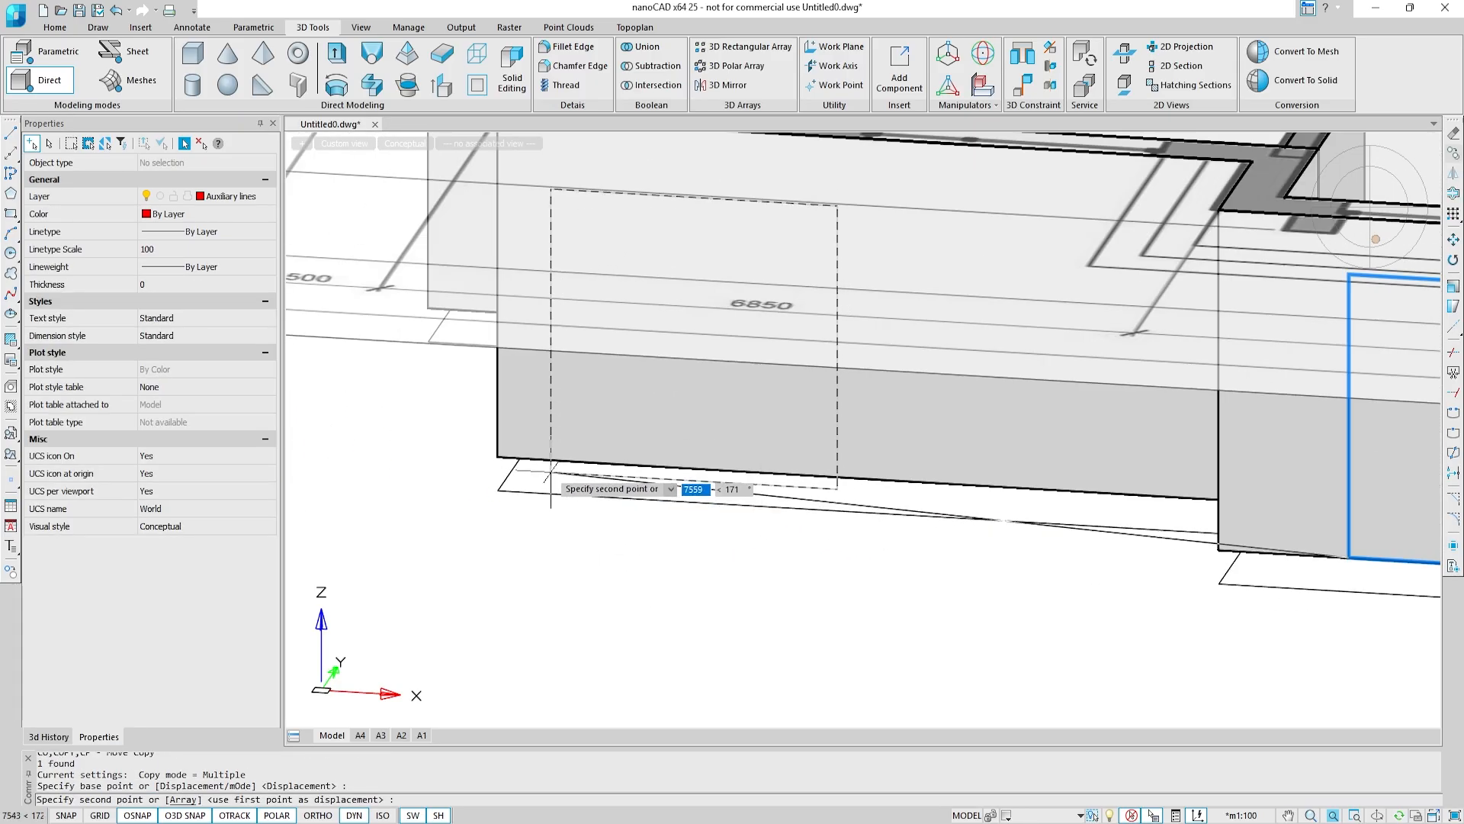
{"action": "left_click", "coordinate": [501, 459]}
{"action": "key", "text": "Escape"}
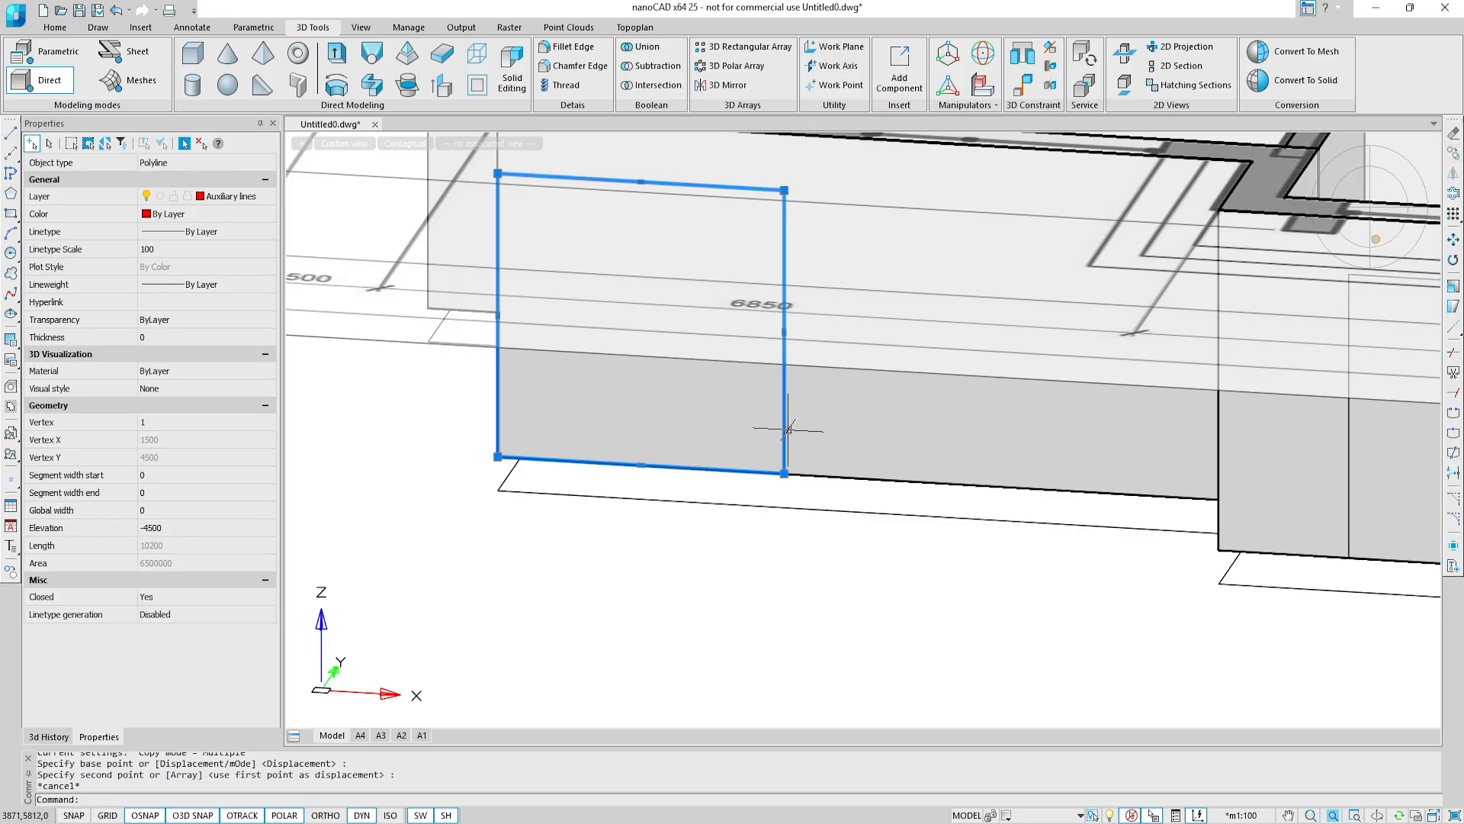
Step: Move the copied rectangle 3400 mm along the base of the 6850 mm wall, away from the outer corner
{"action": "type", "text": "m"}
{"action": "key", "text": "Return"}
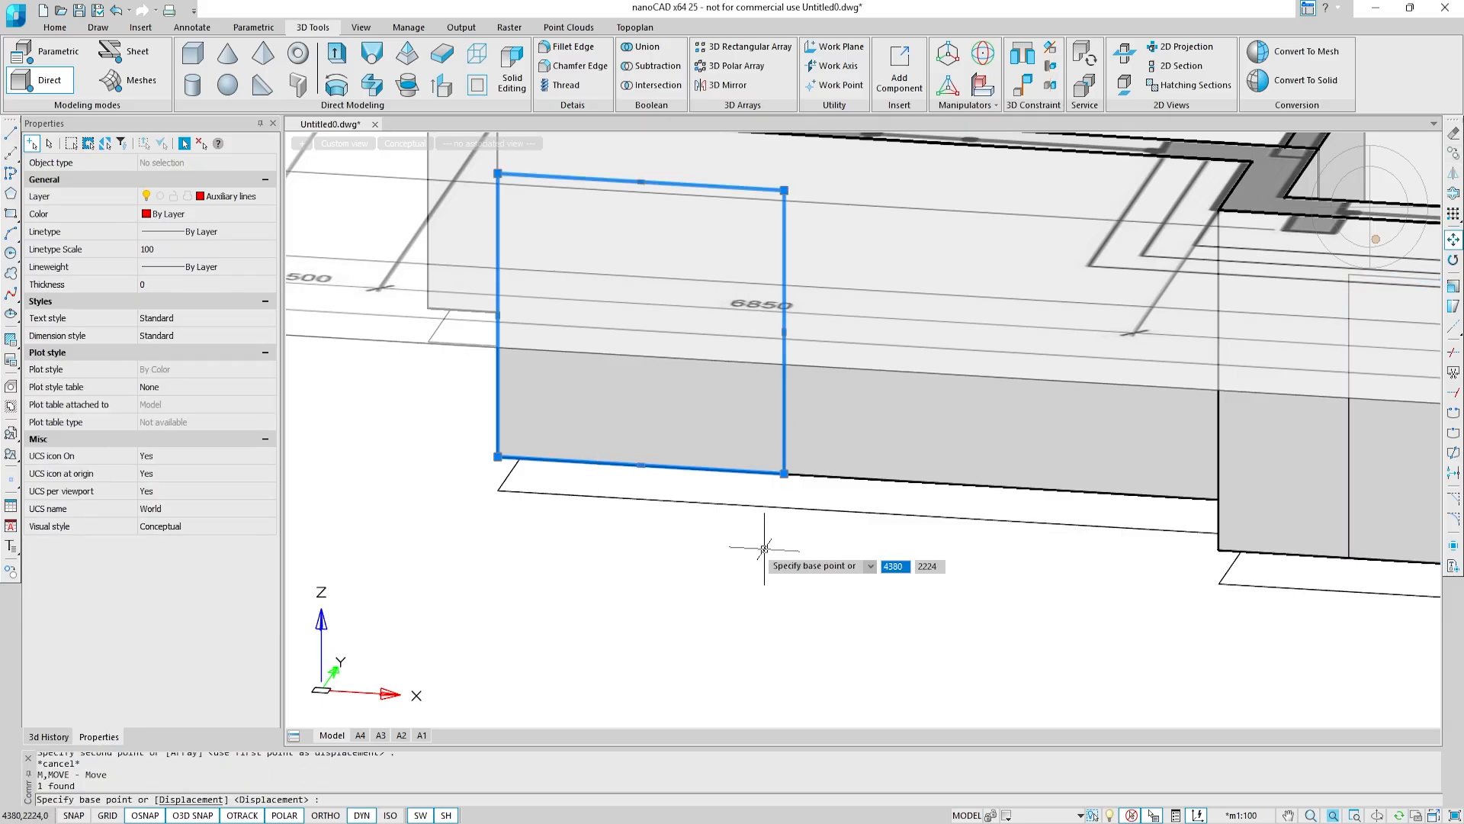
{"action": "left_click", "coordinate": [497, 456]}
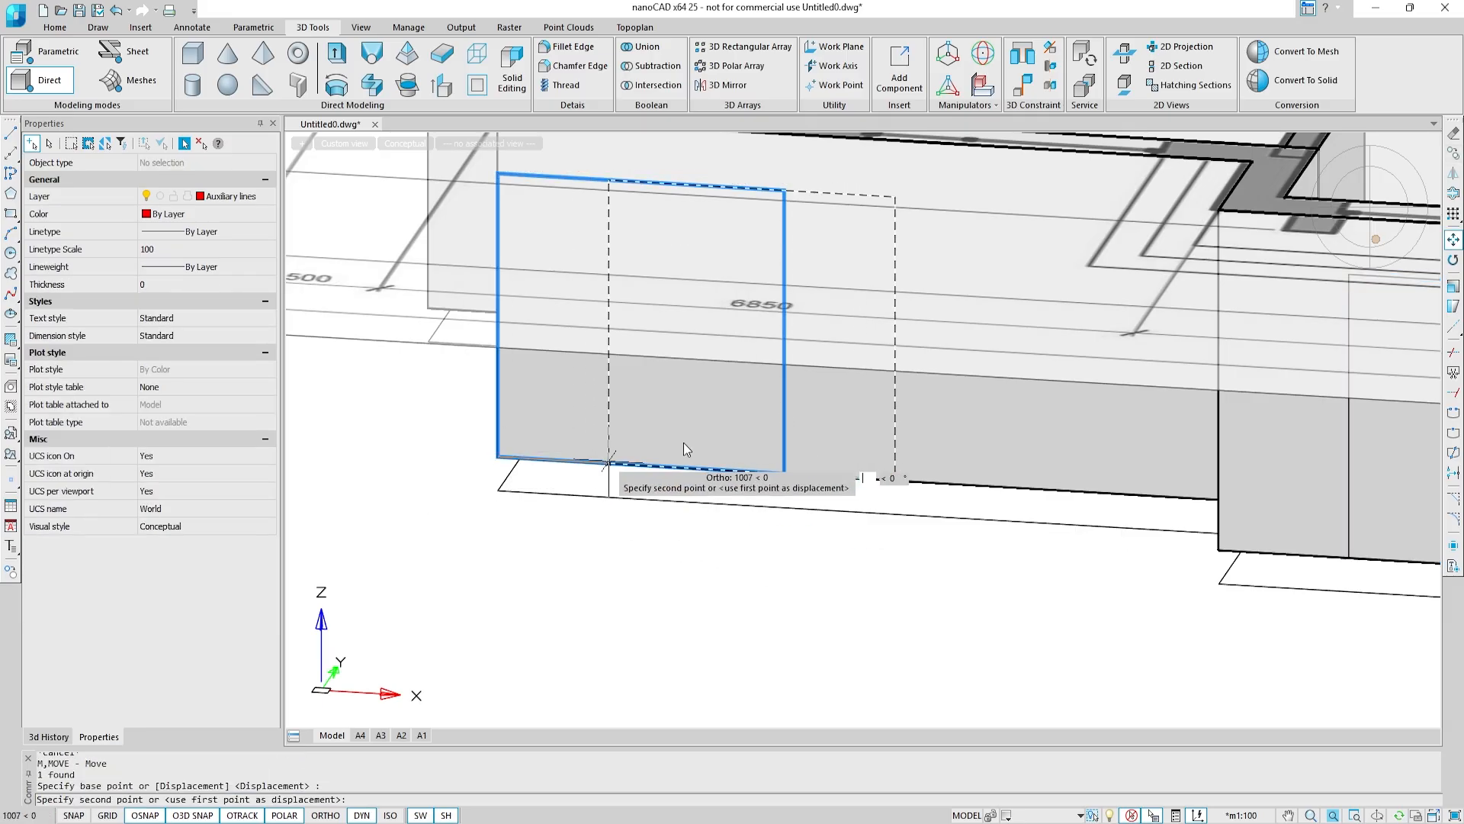
{"action": "type", "text": "3400"}
{"action": "key", "text": "Return"}
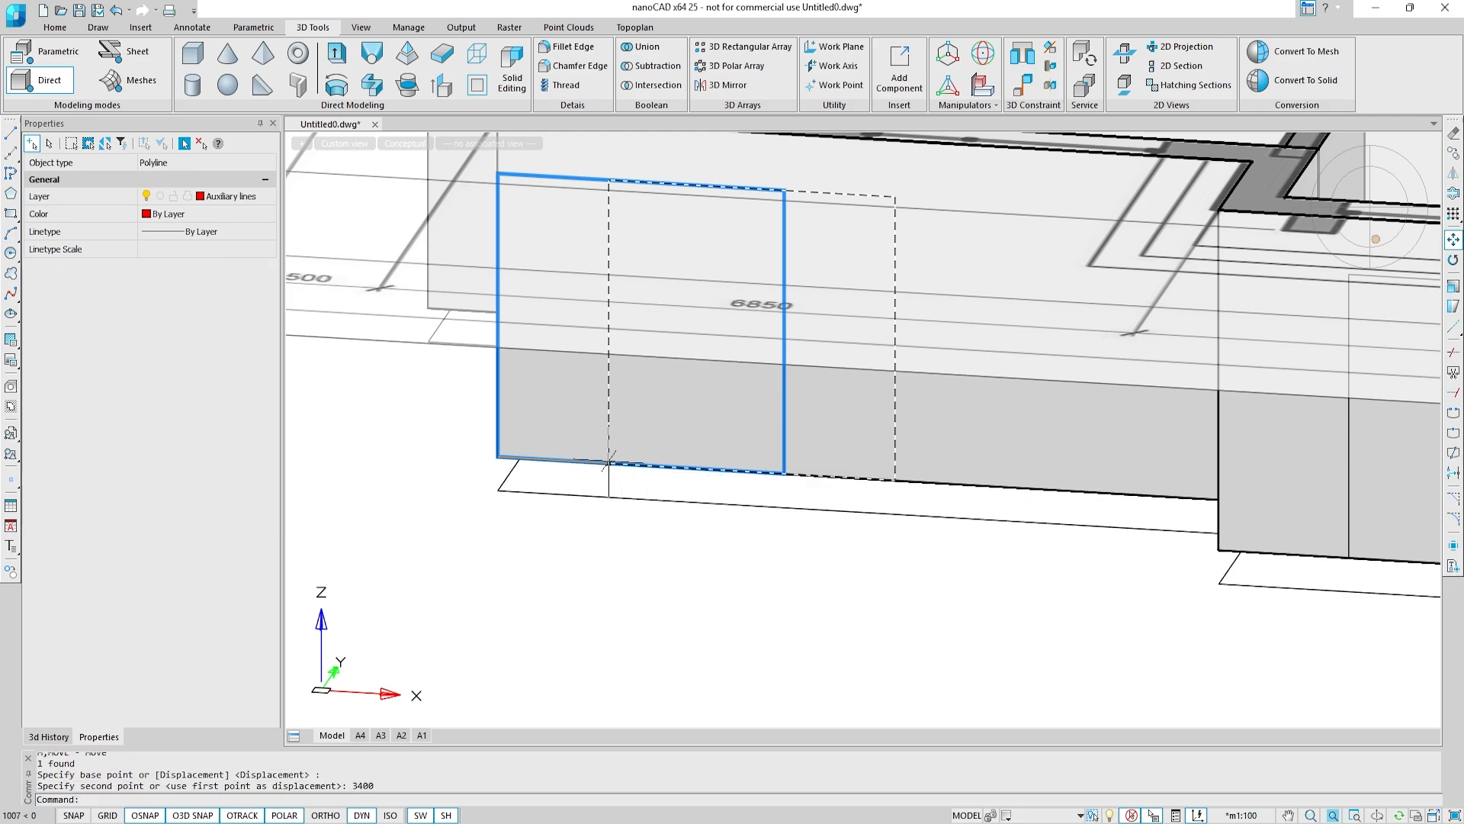
{"action": "key", "text": "Escape"}
Step: Draw a 900 by 2500 mm rectangle on the side wall around the corner, starting from its bottom corner with the front wall
{"action": "middle_click_drag", "start_coordinate": [650, 415], "coordinate": [716, 419], "text": "shift"}
{"action": "middle_click_drag", "start_coordinate": [469, 430], "coordinate": [734, 460]}
{"action": "middle_click_drag", "start_coordinate": [671, 423], "coordinate": [704, 418], "text": "shift"}
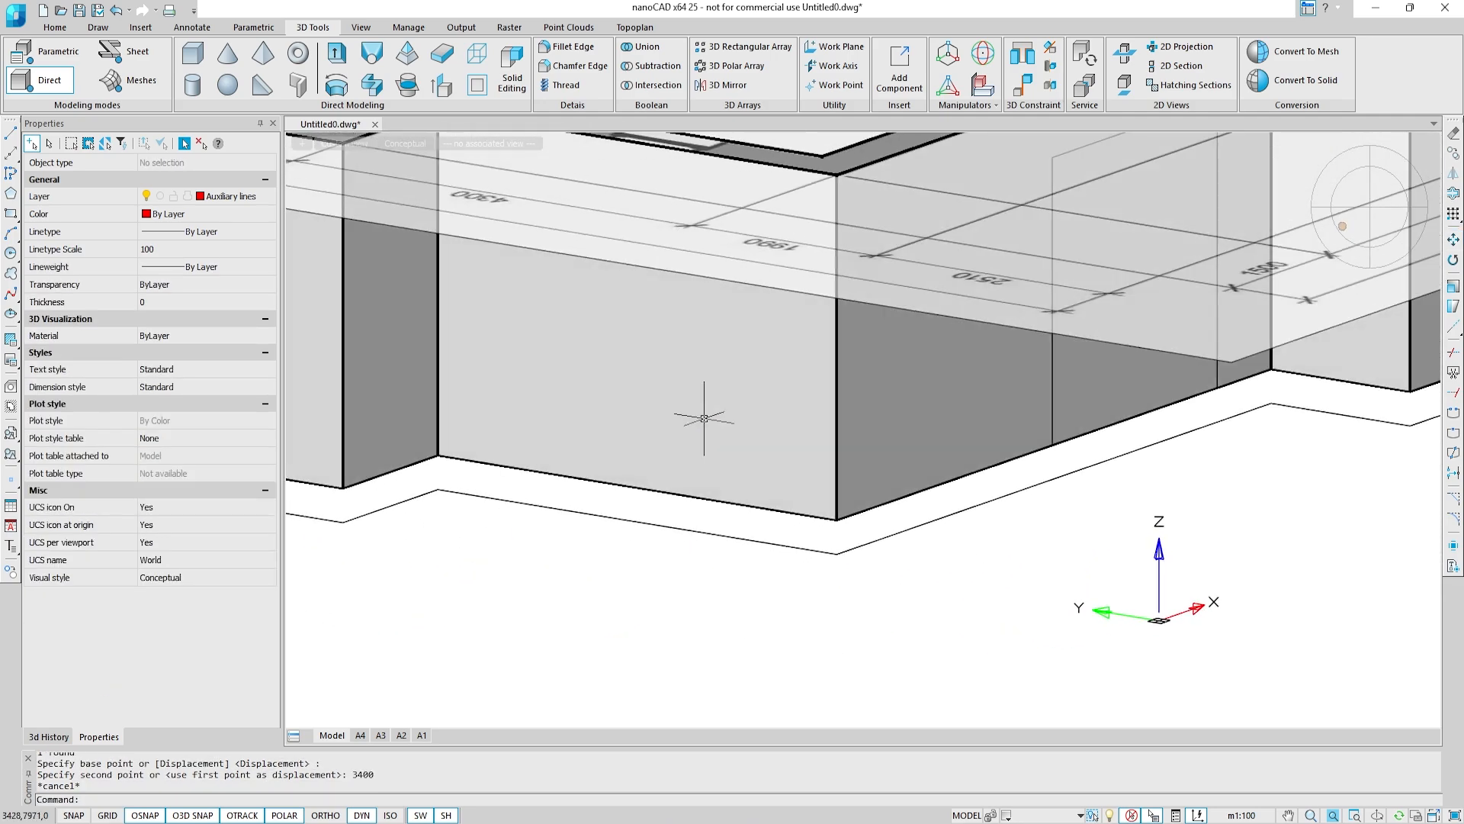
{"action": "left_click", "coordinate": [11, 214]}
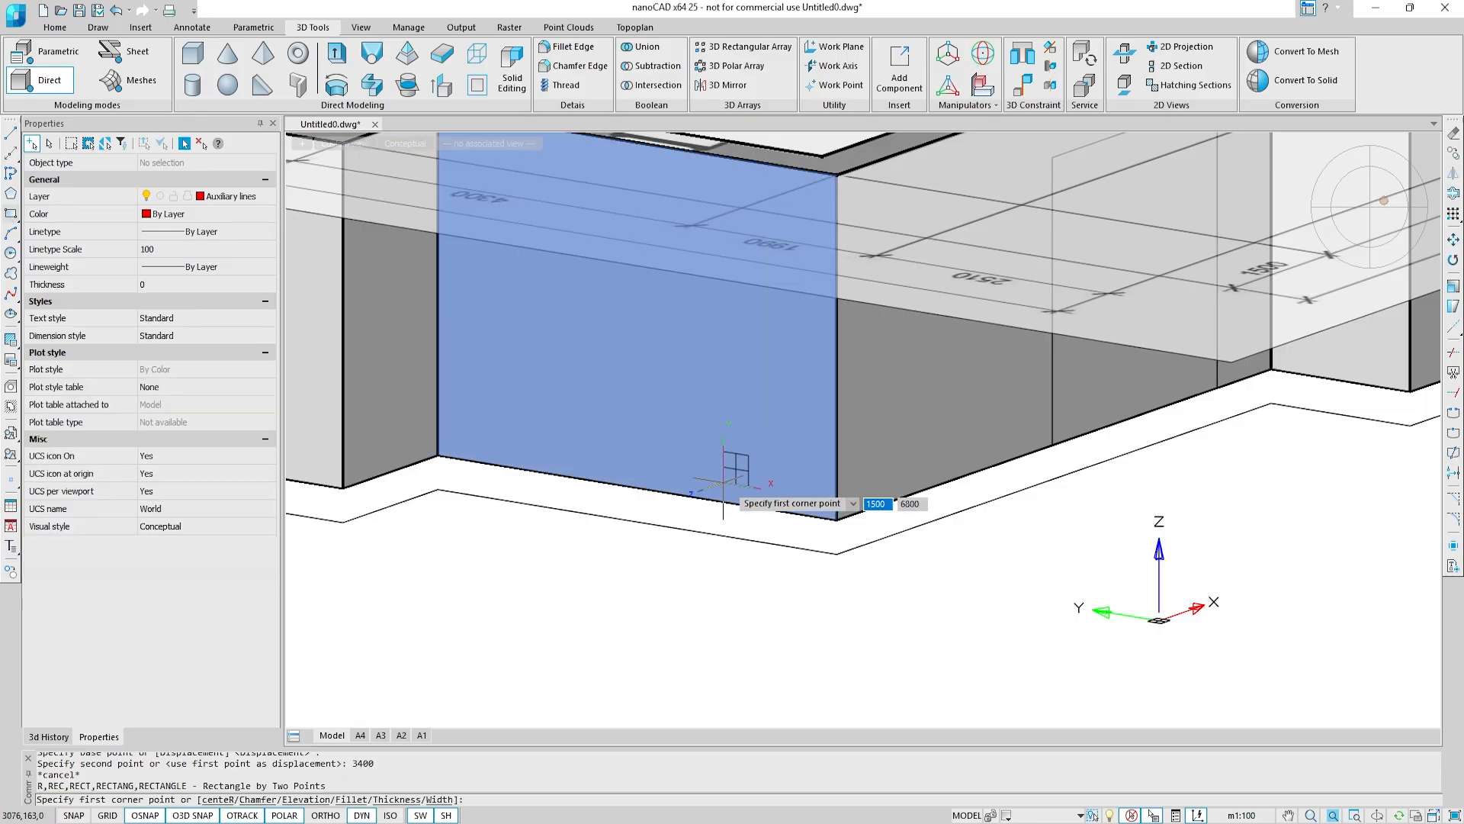
{"action": "left_click", "coordinate": [835, 517]}
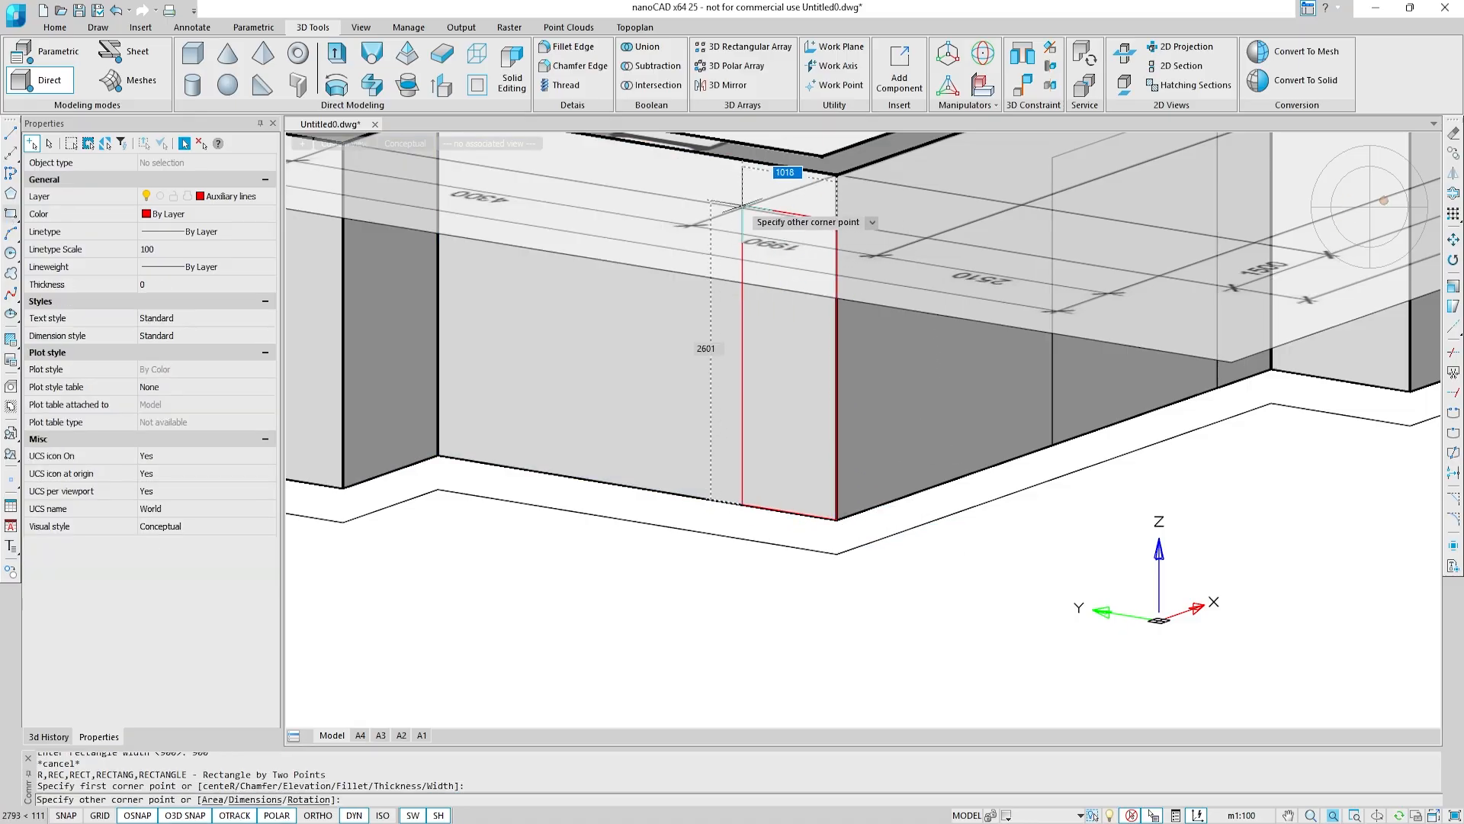
{"action": "type", "text": "900"}
{"action": "key", "text": "Tab"}
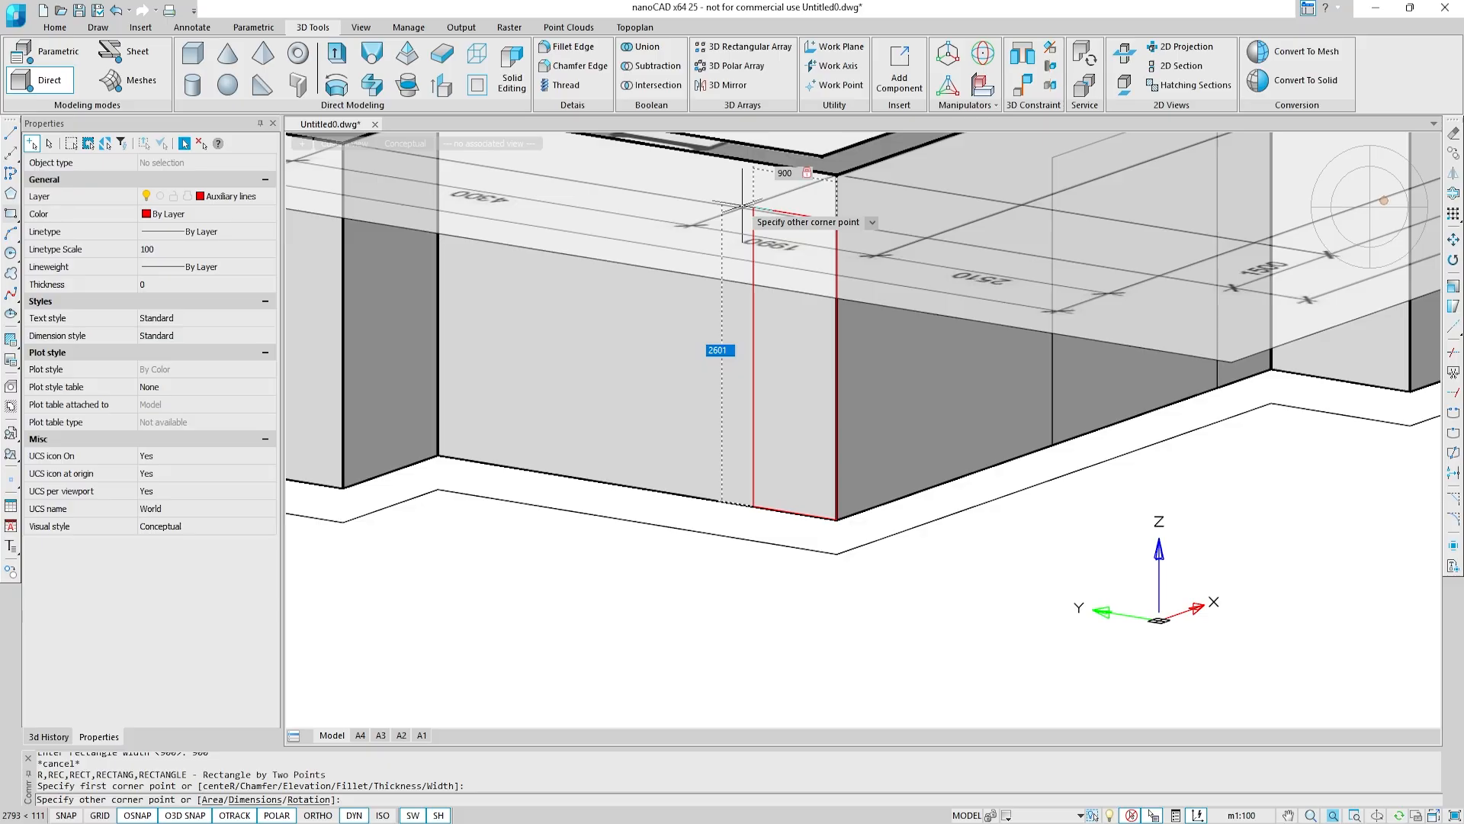
{"action": "type", "text": "2500"}
{"action": "key", "text": "Return"}
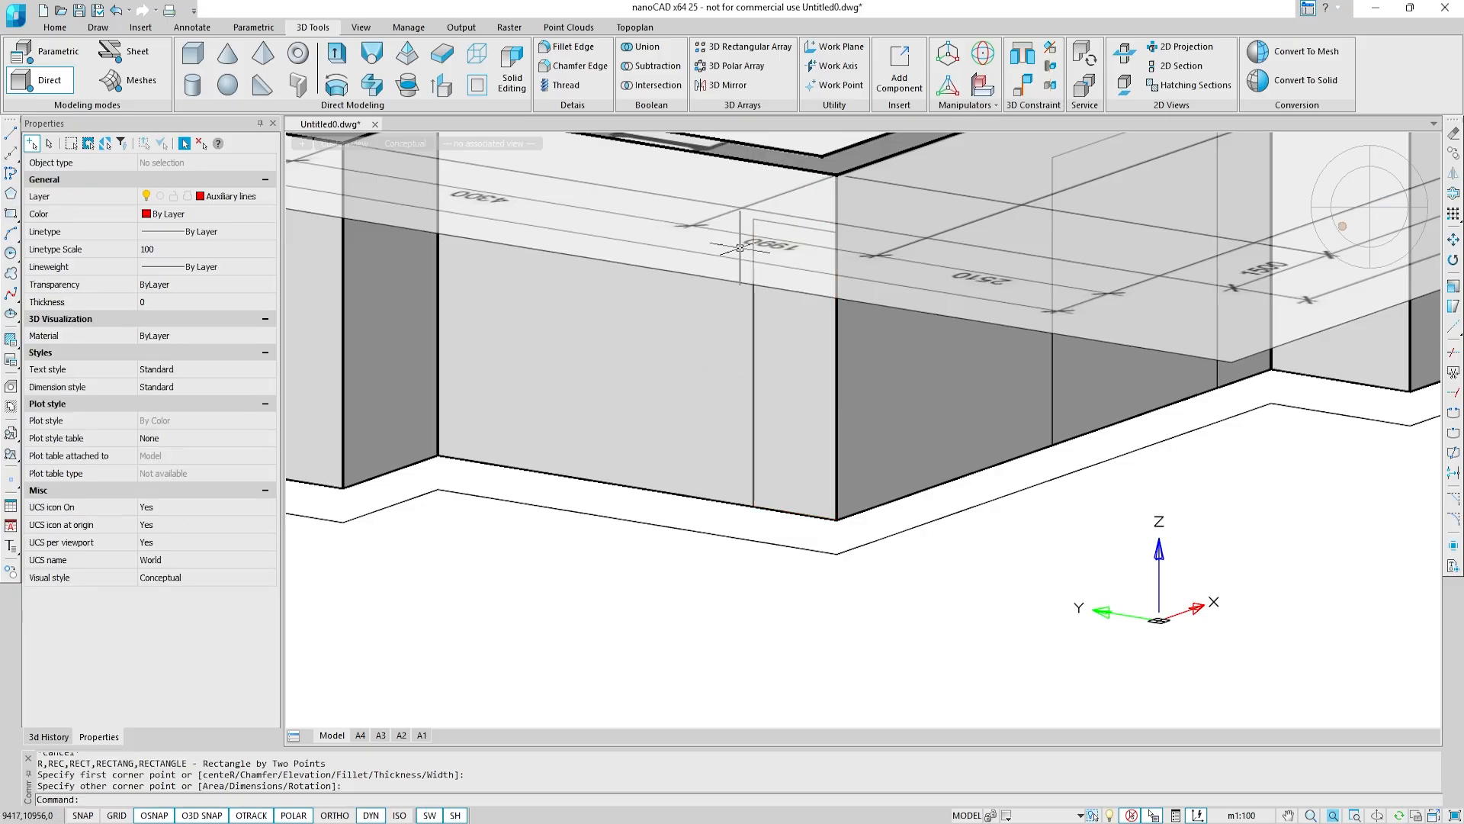
Step: Move the 900 mm wide rectangle 1530 mm along the side wall's base, away from the front corner
{"action": "left_click", "coordinate": [751, 438]}
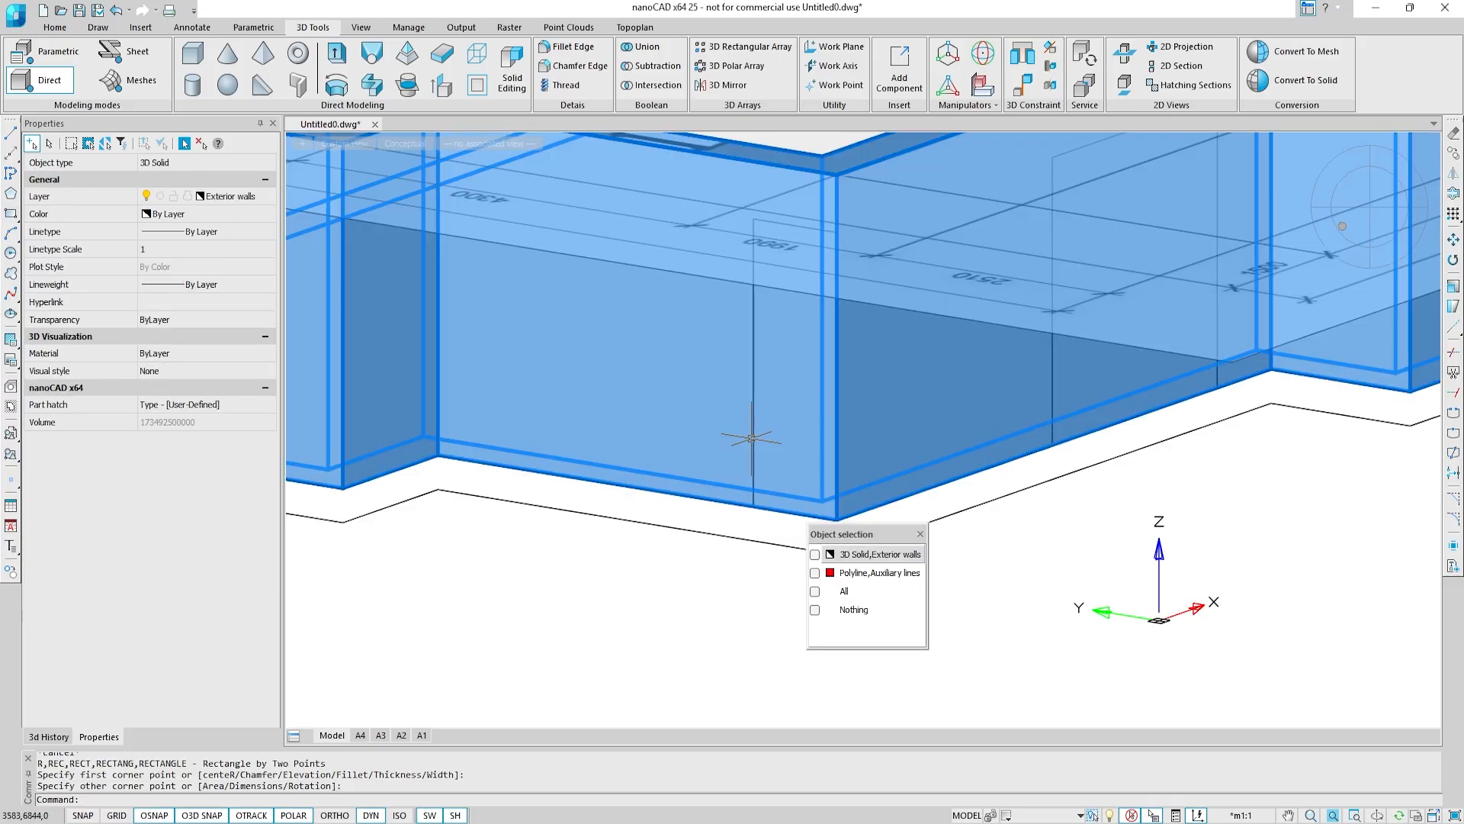
{"action": "left_click", "coordinate": [835, 568]}
{"action": "type", "text": "m"}
{"action": "key", "text": "Return"}
{"action": "left_click", "coordinate": [839, 538]}
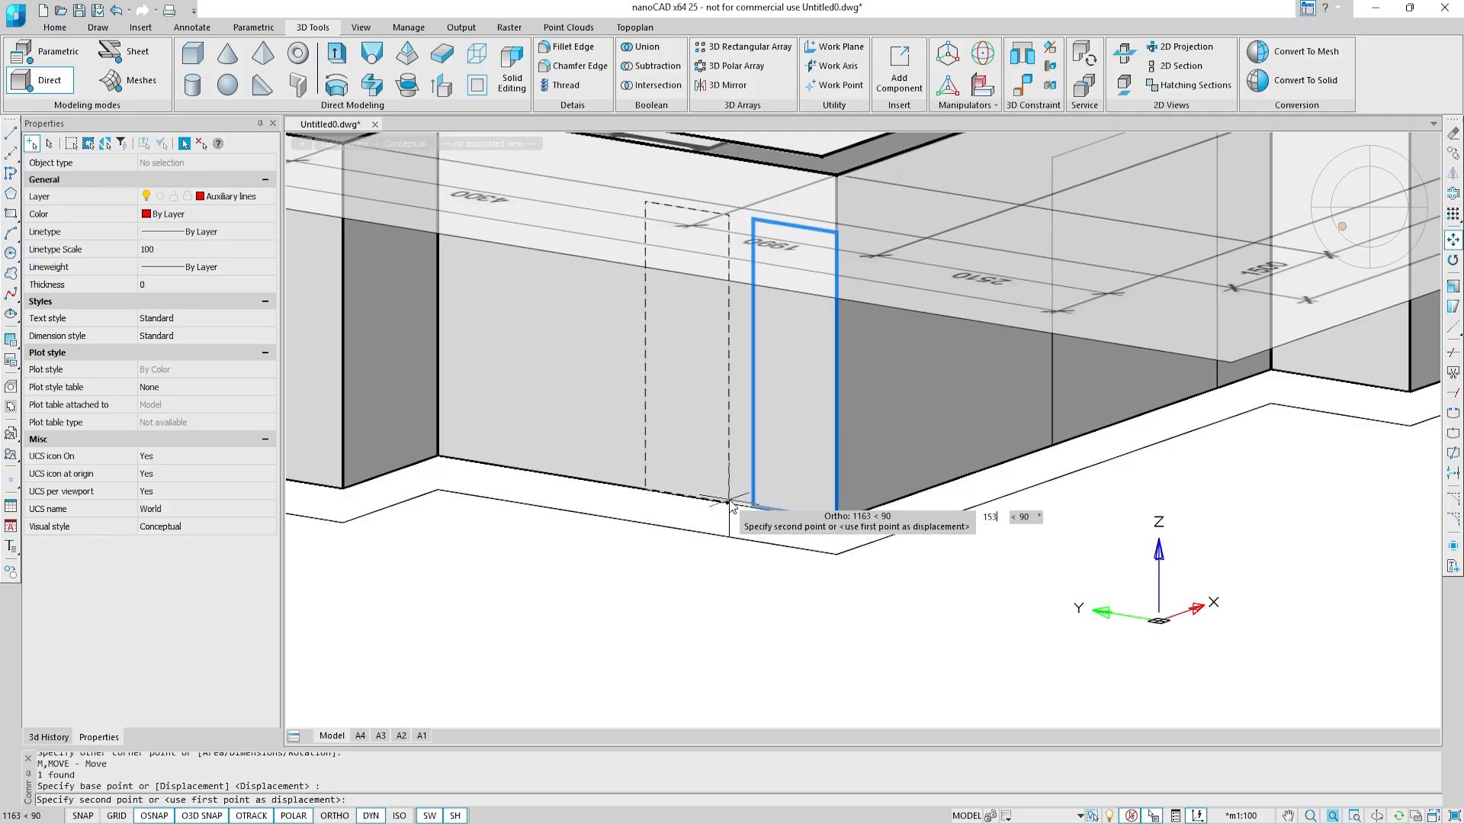
{"action": "key", "text": "Return"}
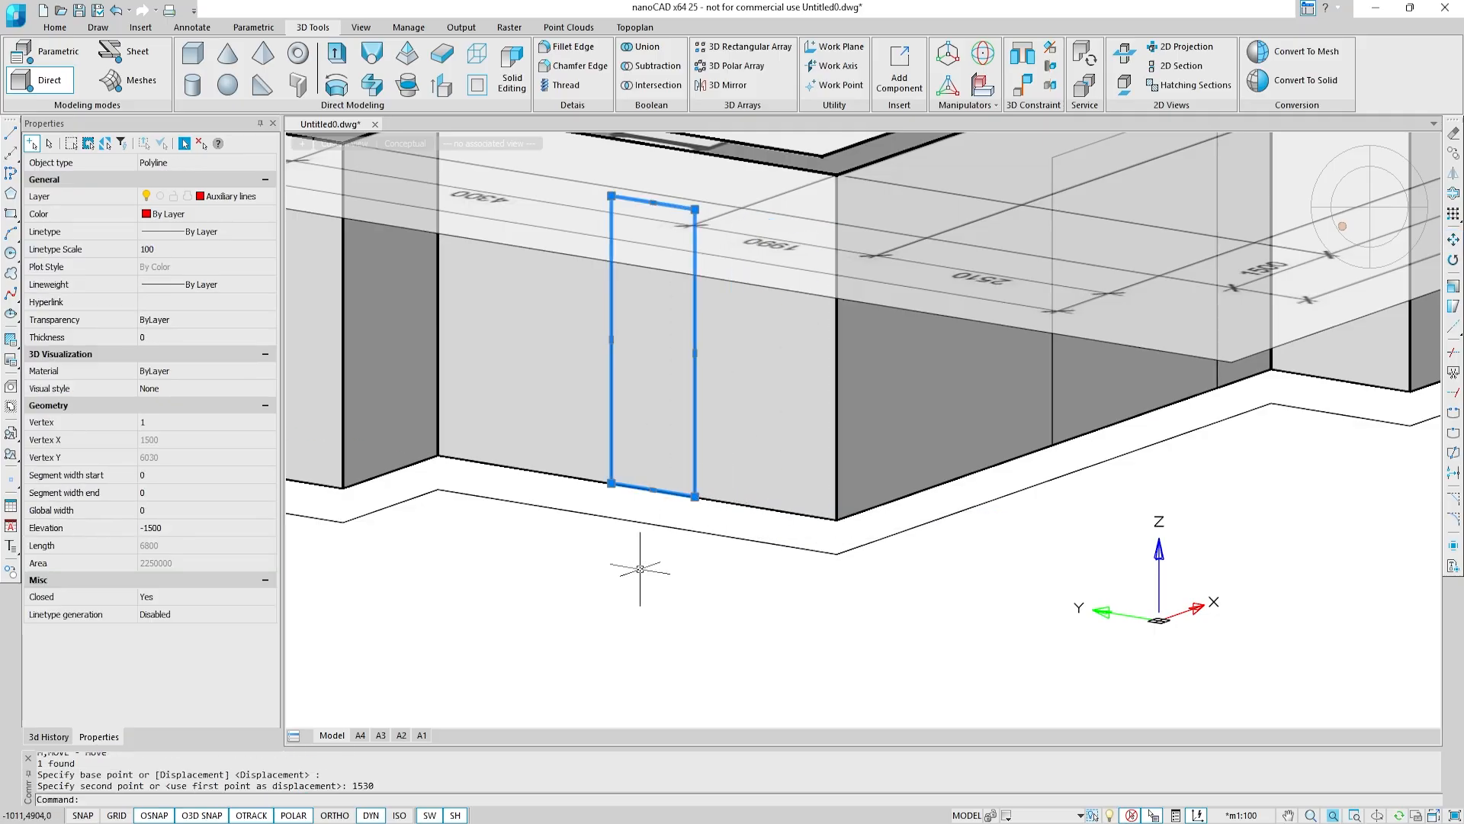
Step: Copy the 900 mm wide rectangle from its bottom corner to the near bottom corner of the adjacent 6200 mm side wall
{"action": "middle_click_drag", "start_coordinate": [604, 560], "coordinate": [927, 592]}
{"action": "type", "text": "co"}
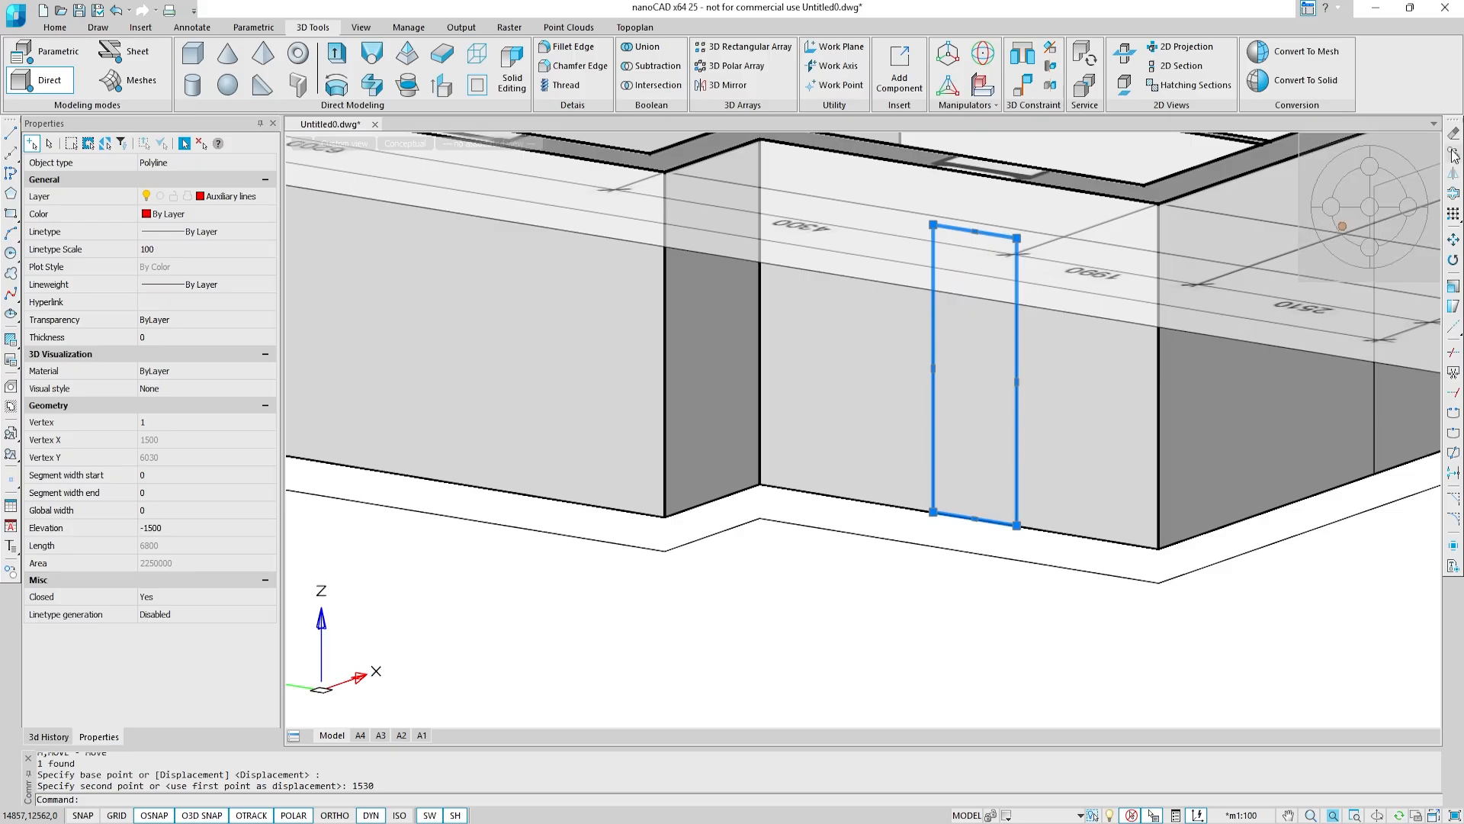
{"action": "key", "text": "Return"}
{"action": "left_click", "coordinate": [1017, 524]}
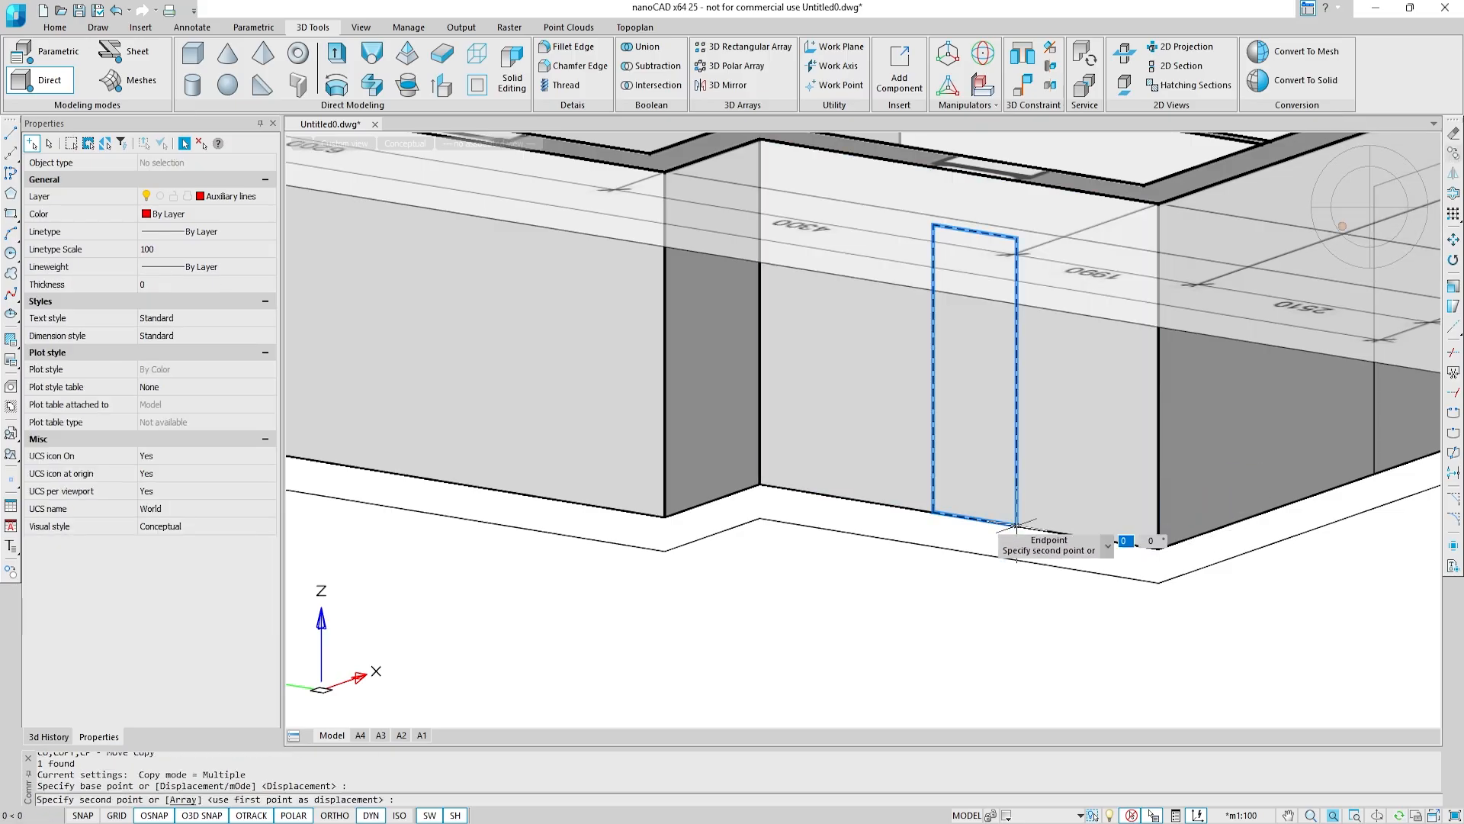
{"action": "left_click", "coordinate": [665, 517]}
{"action": "middle_click_drag", "start_coordinate": [477, 477], "coordinate": [705, 508]}
{"action": "key", "text": "Escape"}
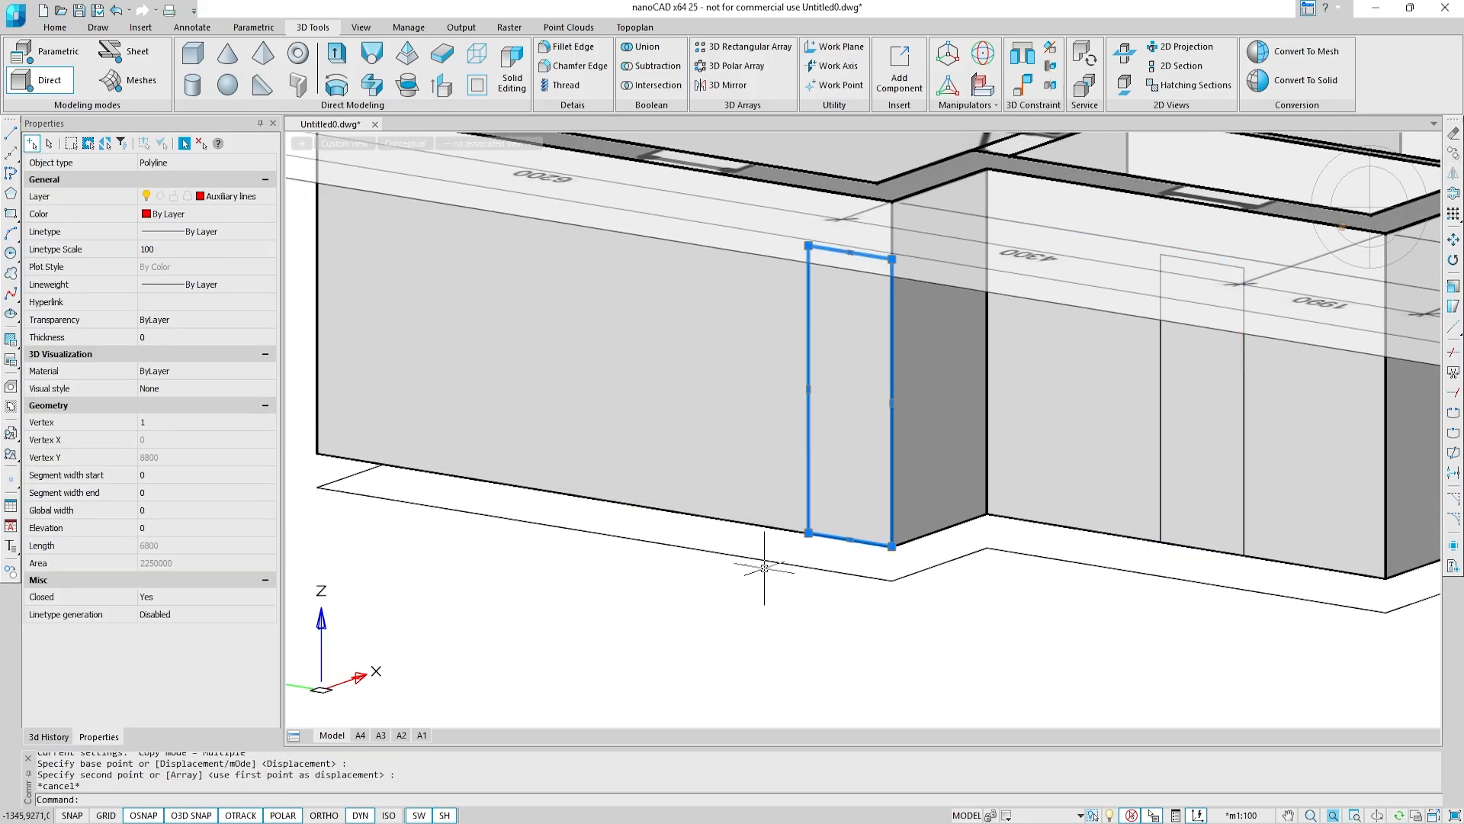
Step: Move the copied rectangle 1830 mm along the base of the 6200 mm side wall, away from the recess corner
{"action": "type", "text": "m"}
{"action": "key", "text": "Return"}
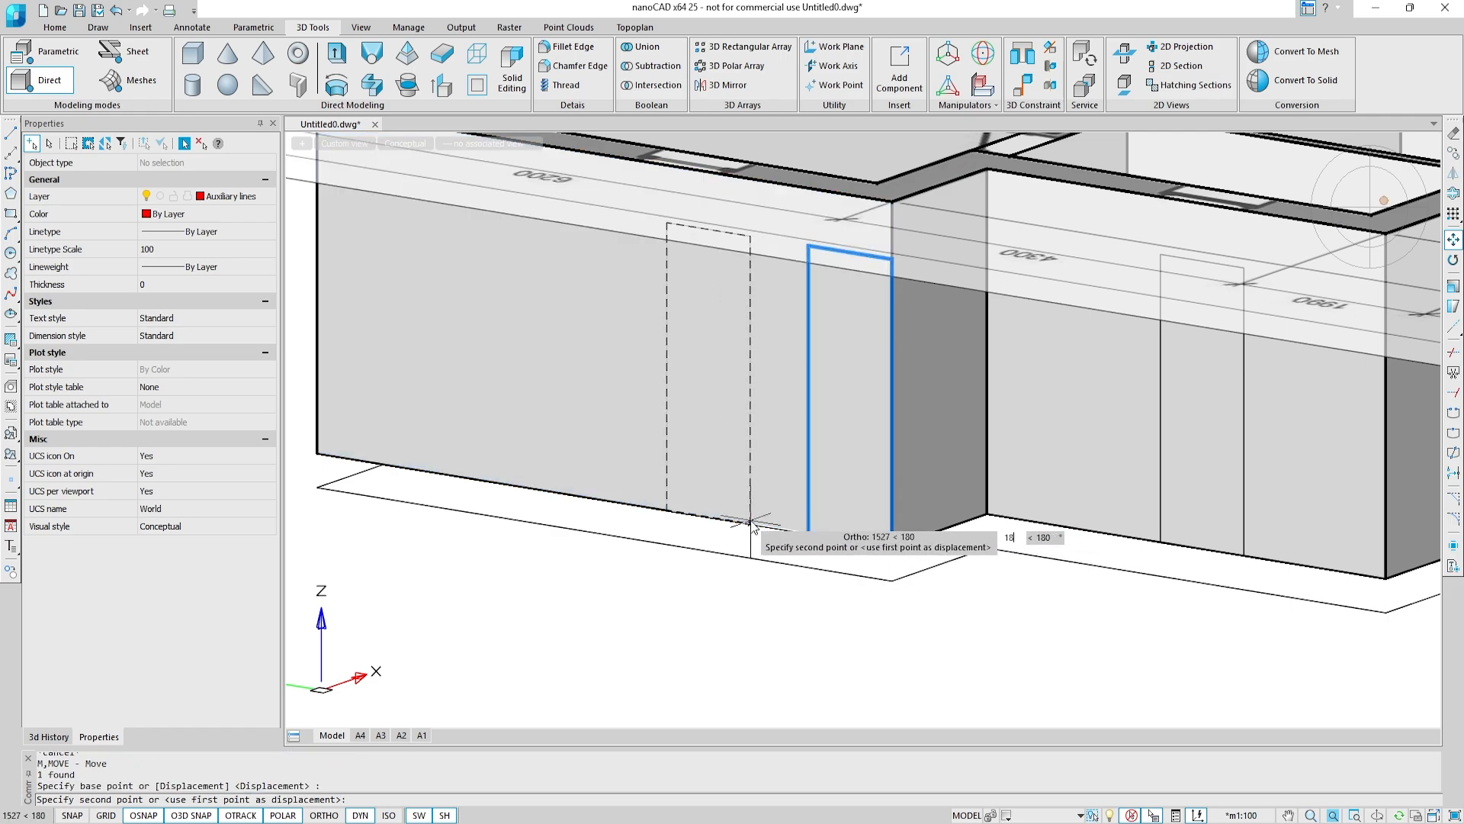
{"action": "key", "text": "Return"}
{"action": "key", "text": "Escape"}
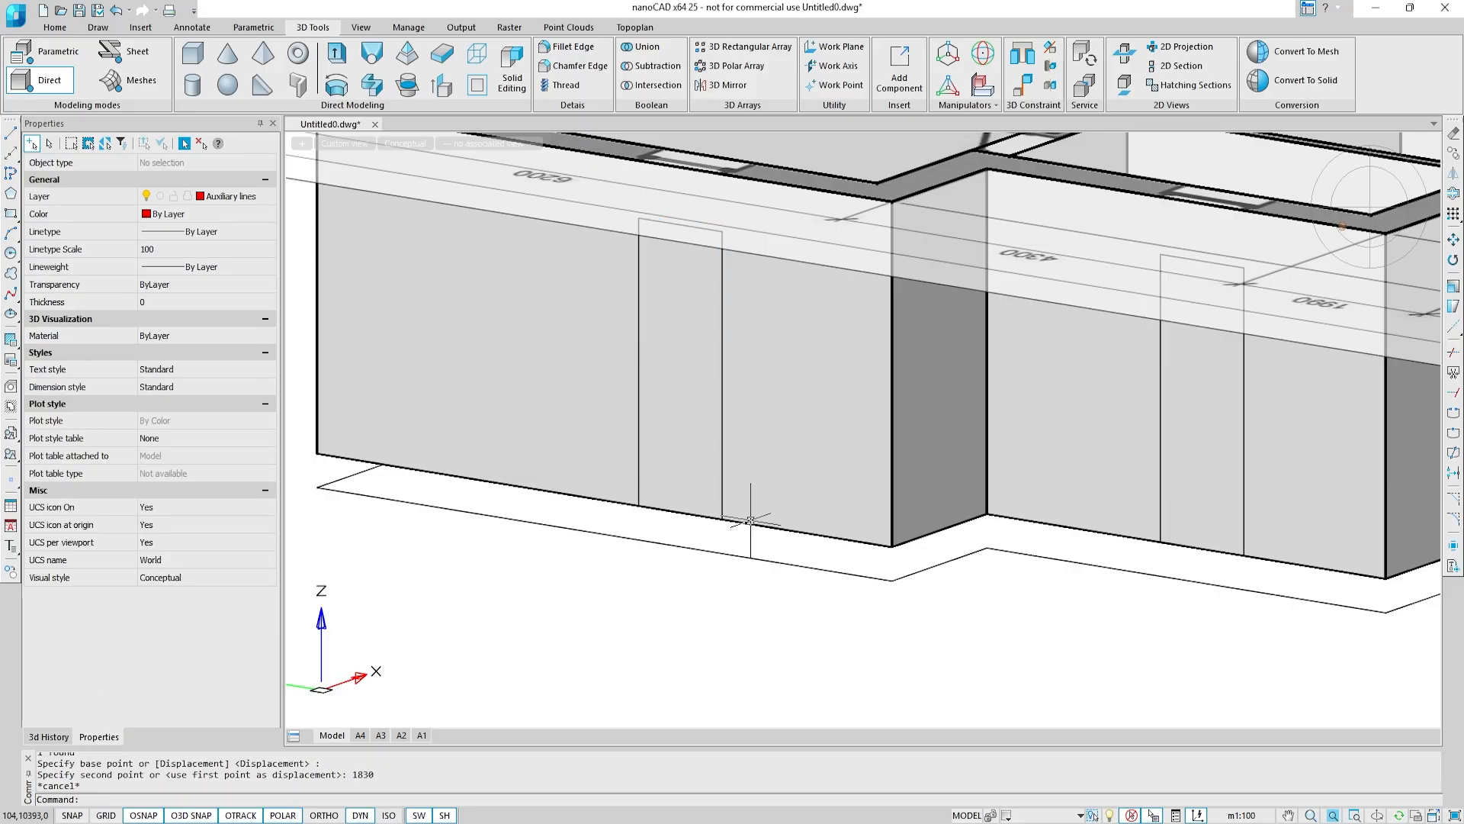
Step: Cut the two 900 mm wide openings through the side walls with Presspull
{"action": "left_click", "coordinate": [442, 85]}
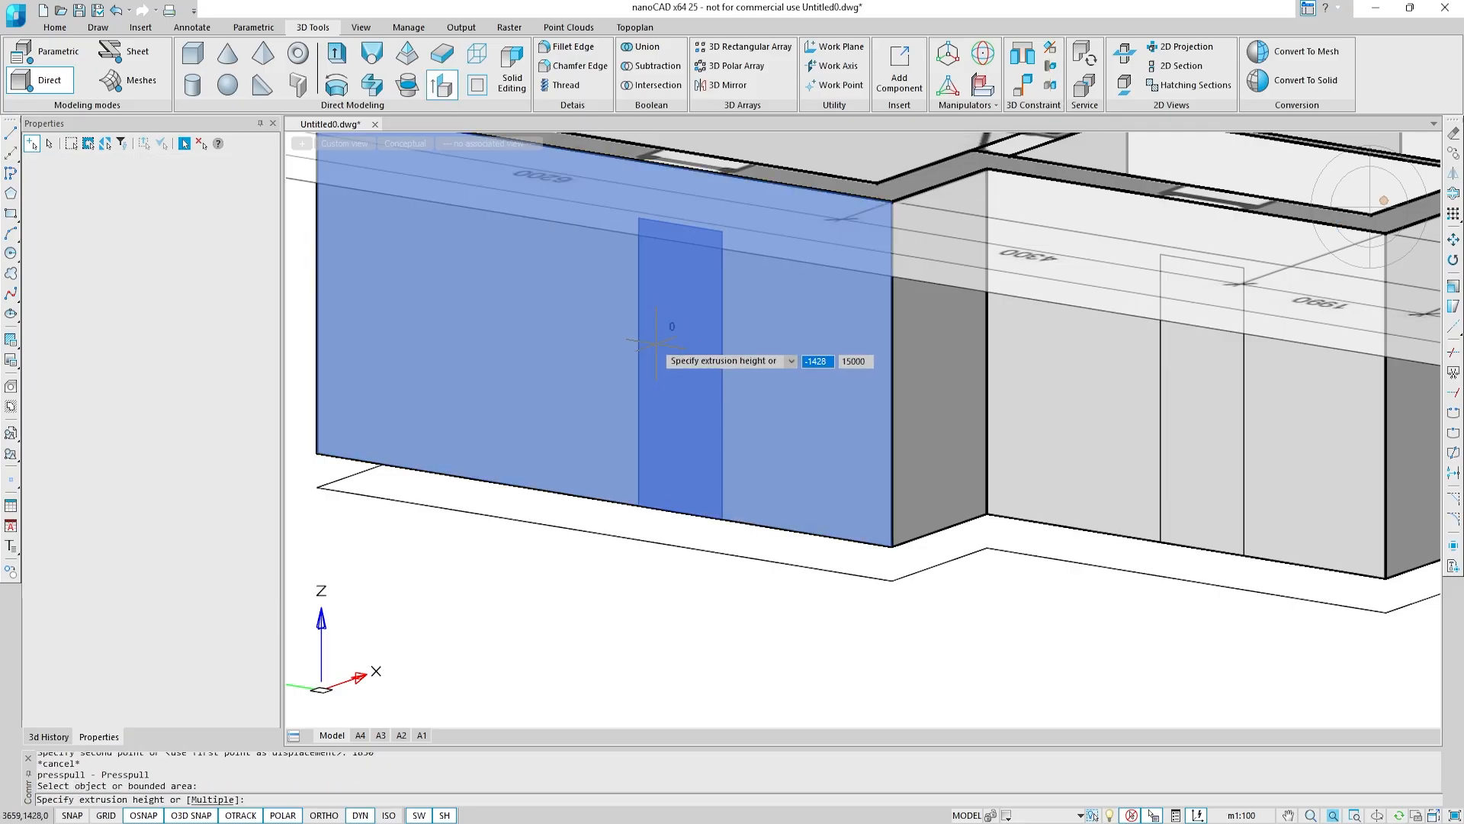
{"action": "left_click", "coordinate": [690, 328]}
{"action": "left_click", "coordinate": [817, 151]}
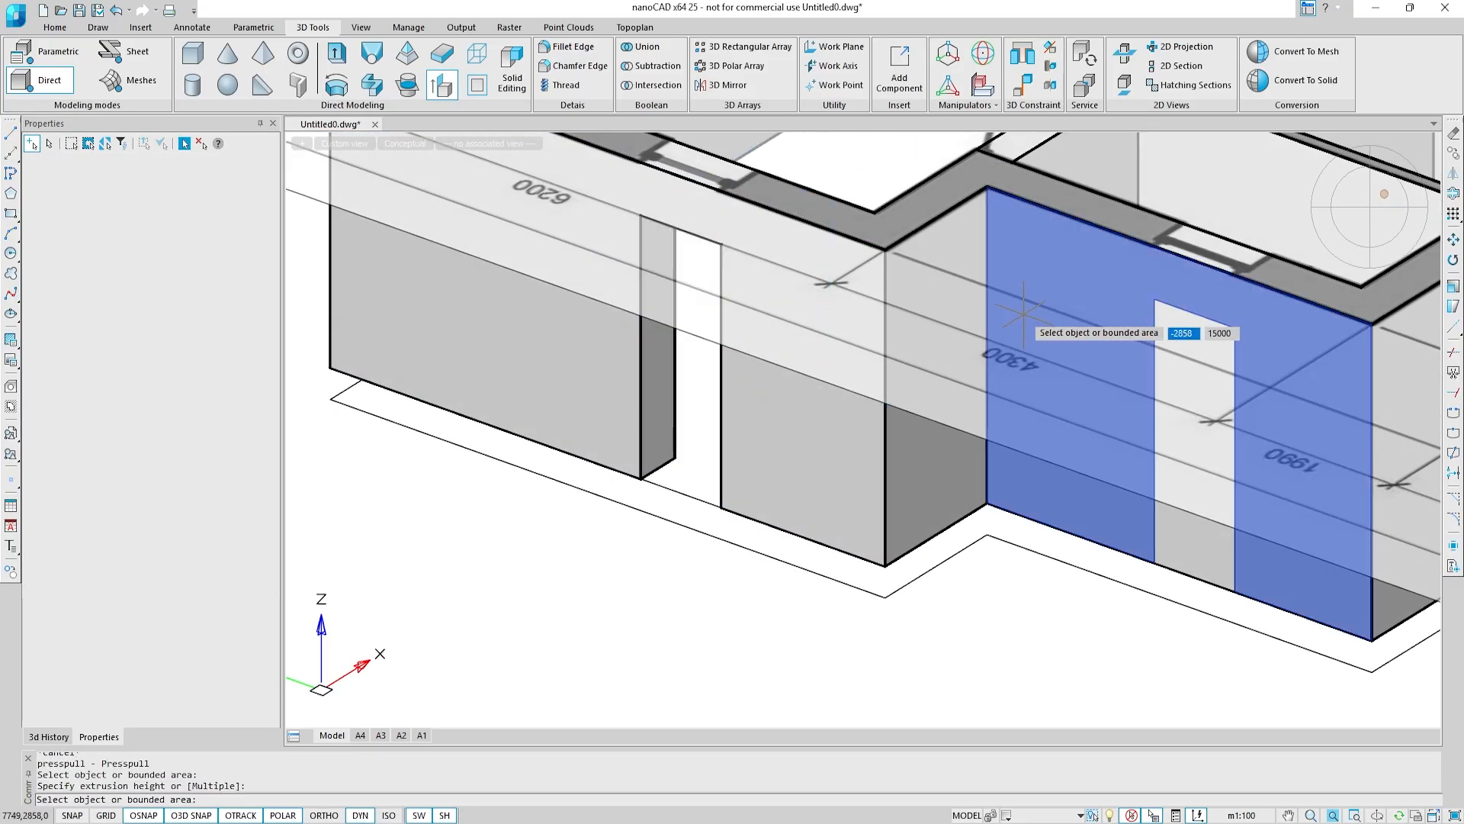
{"action": "middle_click_drag", "start_coordinate": [1038, 326], "coordinate": [560, 389]}
{"action": "left_click", "coordinate": [697, 520]}
{"action": "left_click", "coordinate": [834, 199]}
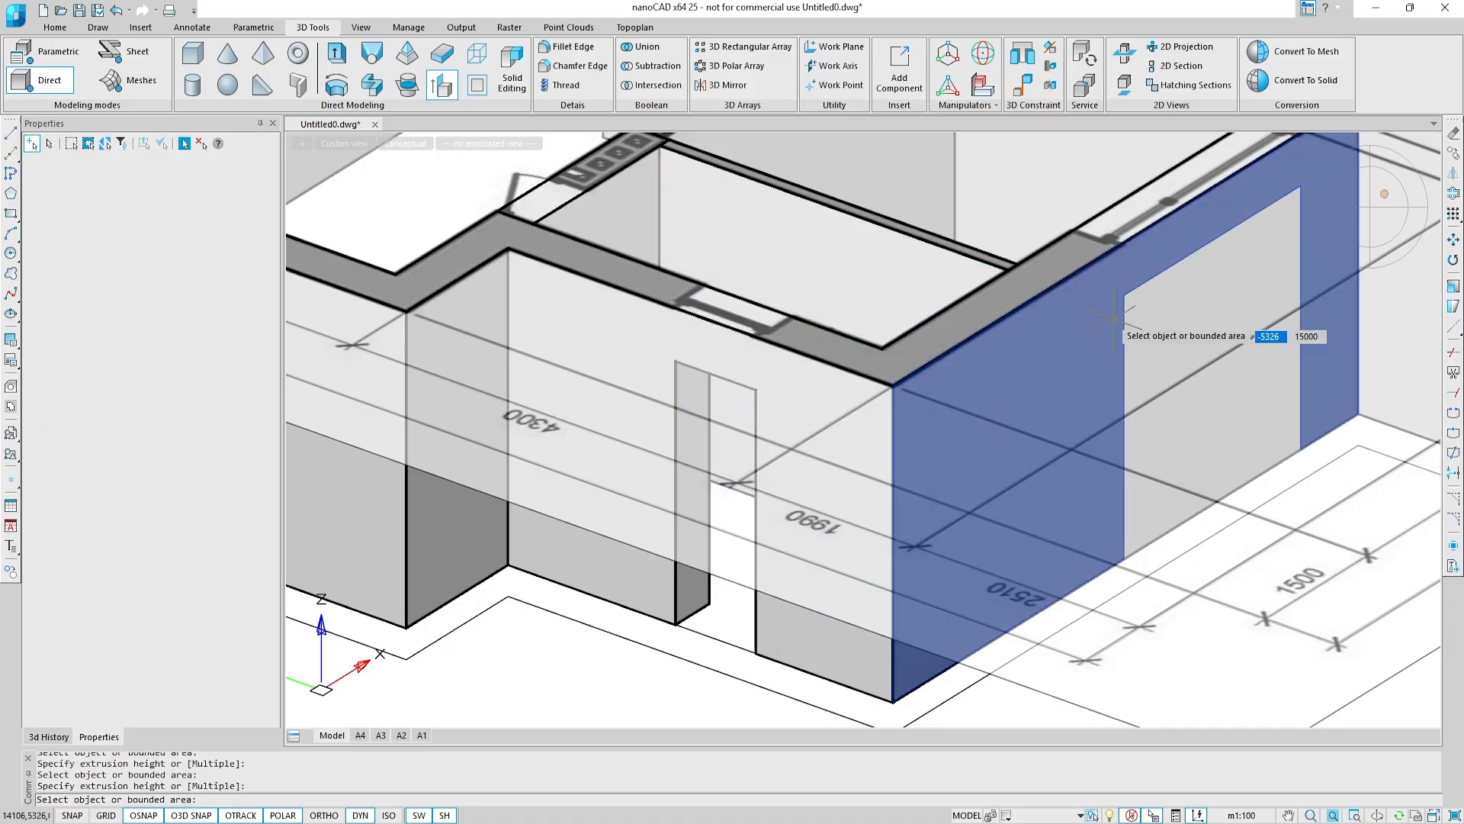
Step: Cut openings through the three rectangles on the front walls with Presspull
{"action": "middle_click_drag", "start_coordinate": [1224, 362], "coordinate": [892, 339]}
{"action": "left_click", "coordinate": [893, 340]}
{"action": "middle_click_drag", "start_coordinate": [566, 188], "coordinate": [682, 404]}
{"action": "left_click", "coordinate": [681, 402]}
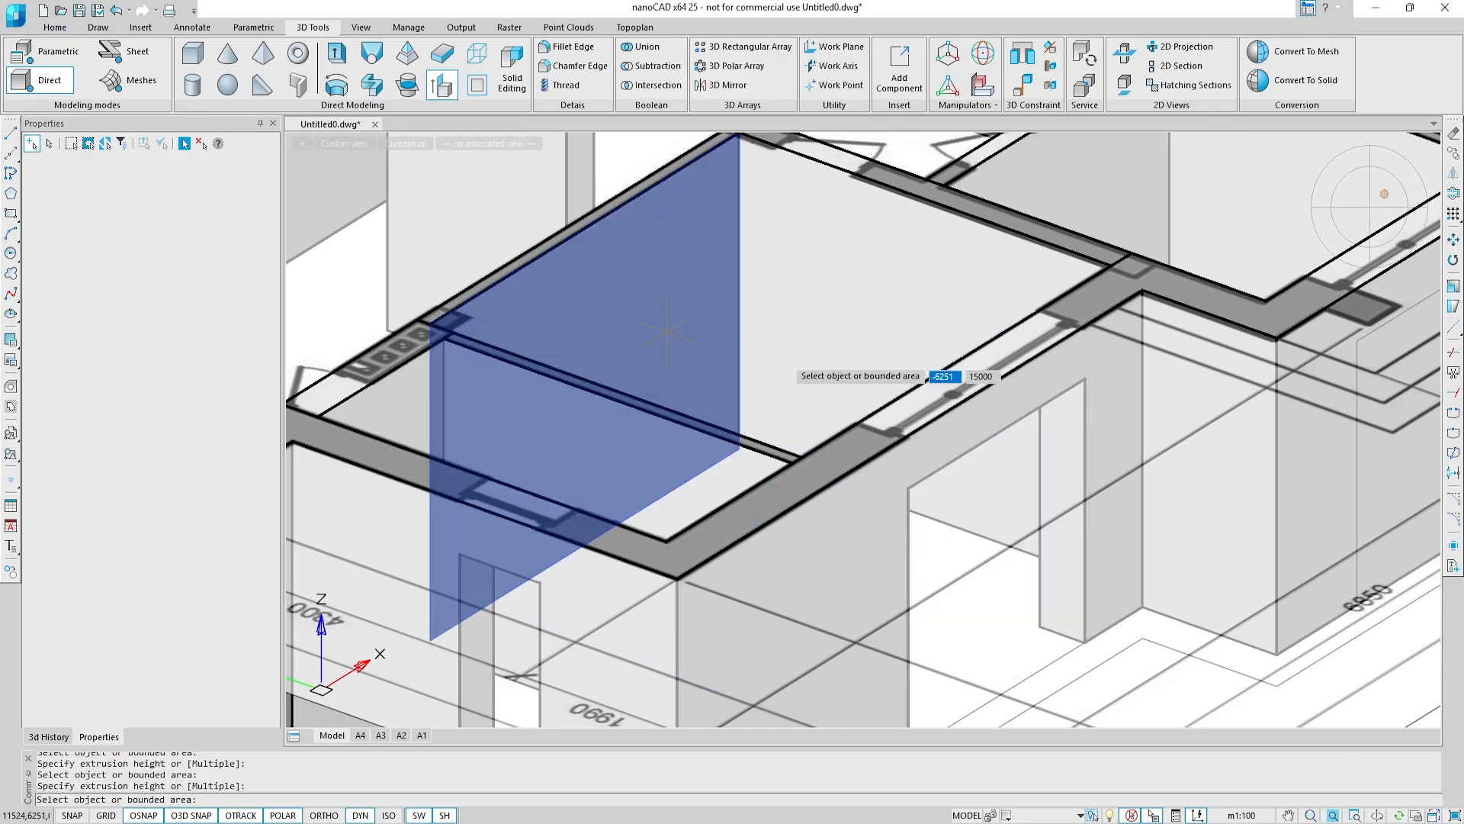
{"action": "middle_click_drag", "start_coordinate": [995, 406], "coordinate": [523, 357]}
{"action": "left_click", "coordinate": [981, 353]}
{"action": "middle_click_drag", "start_coordinate": [678, 209], "coordinate": [844, 436]}
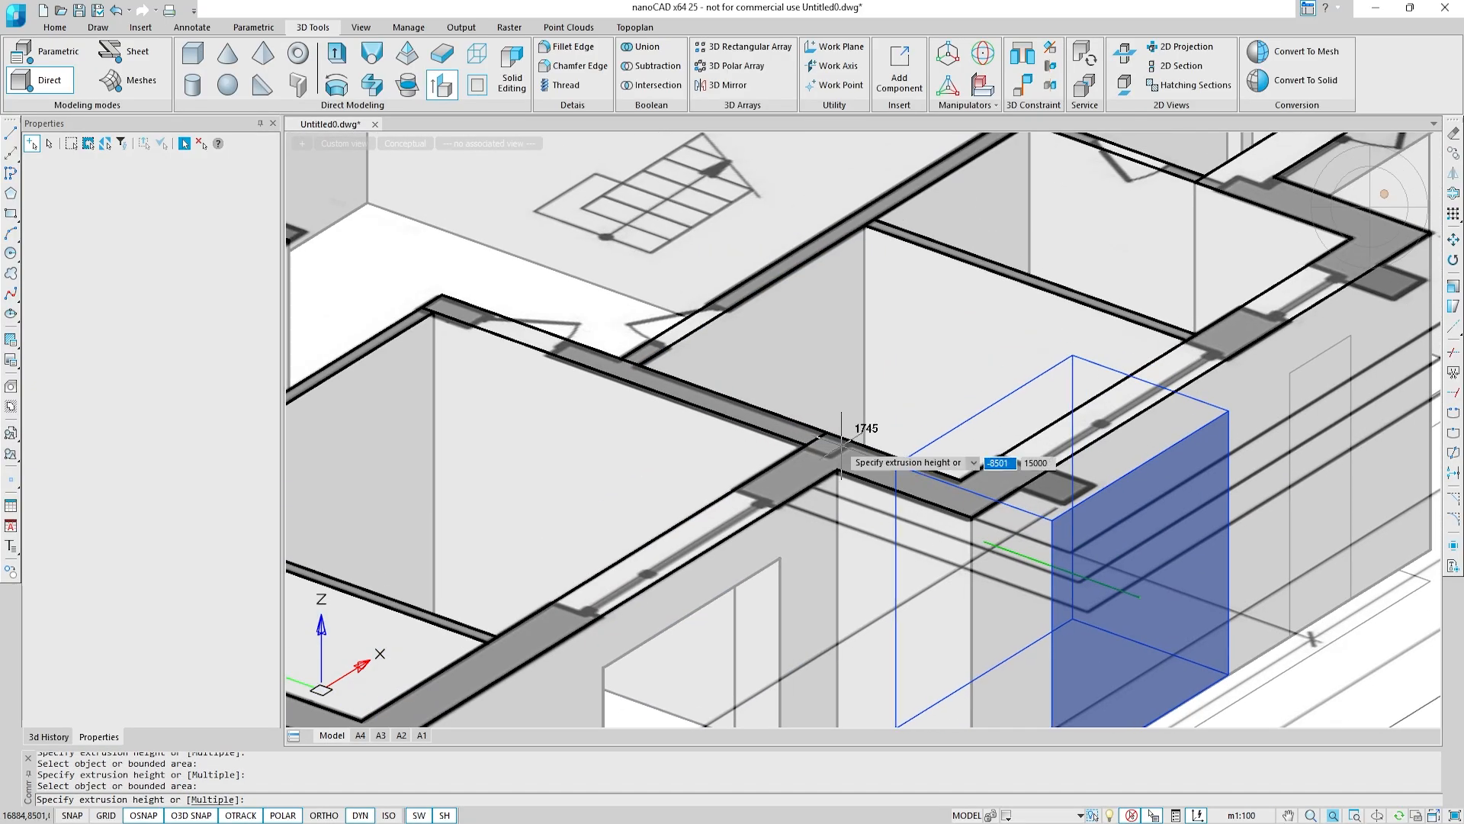
{"action": "left_click", "coordinate": [798, 378]}
{"action": "middle_click_drag", "start_coordinate": [1008, 401], "coordinate": [592, 391]}
{"action": "left_click", "coordinate": [904, 418]}
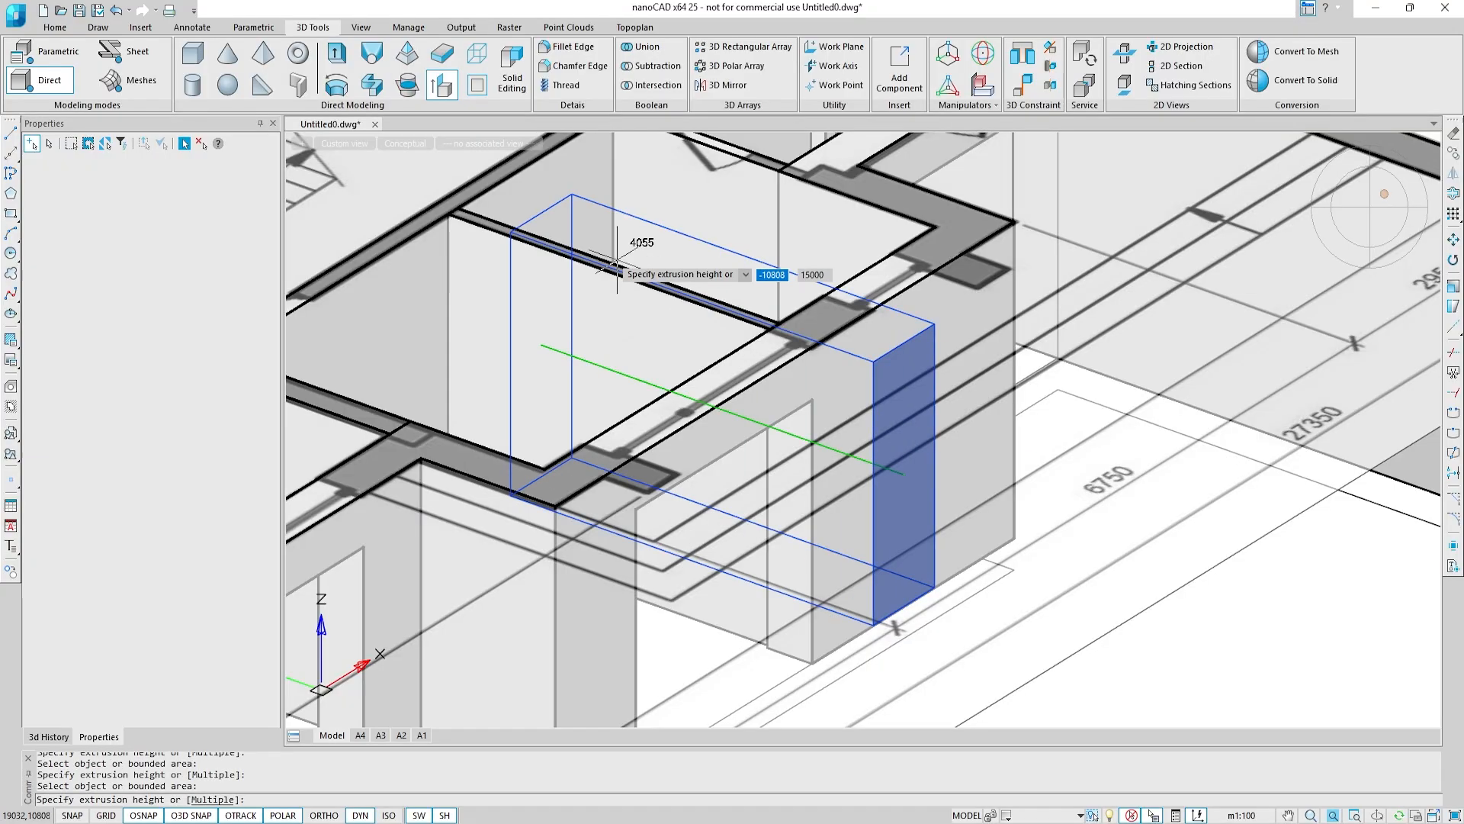
{"action": "left_click", "coordinate": [572, 232]}
{"action": "key", "text": "Escape"}
Step: Draw a 2100 by 2500 mm rectangle on the rear wall, starting from its bottom corner with the 6200 mm side wall
{"action": "middle_click_drag", "start_coordinate": [1014, 351], "coordinate": [1175, 409]}
{"action": "middle_click_drag", "start_coordinate": [625, 531], "coordinate": [963, 481]}
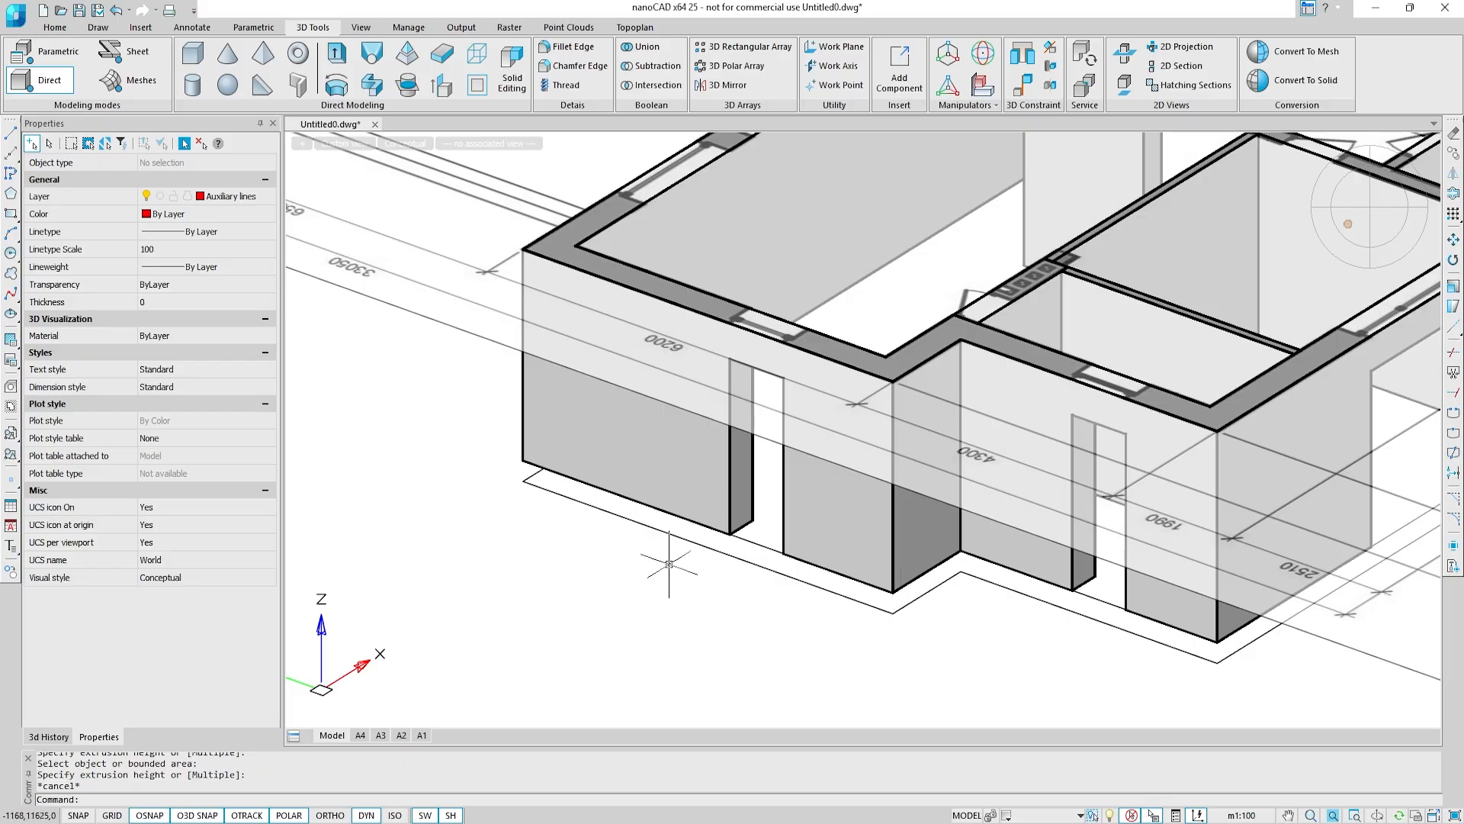
{"action": "middle_click_drag", "start_coordinate": [667, 574], "coordinate": [830, 621]}
{"action": "middle_click_drag", "start_coordinate": [719, 584], "coordinate": [869, 583], "text": "shift"}
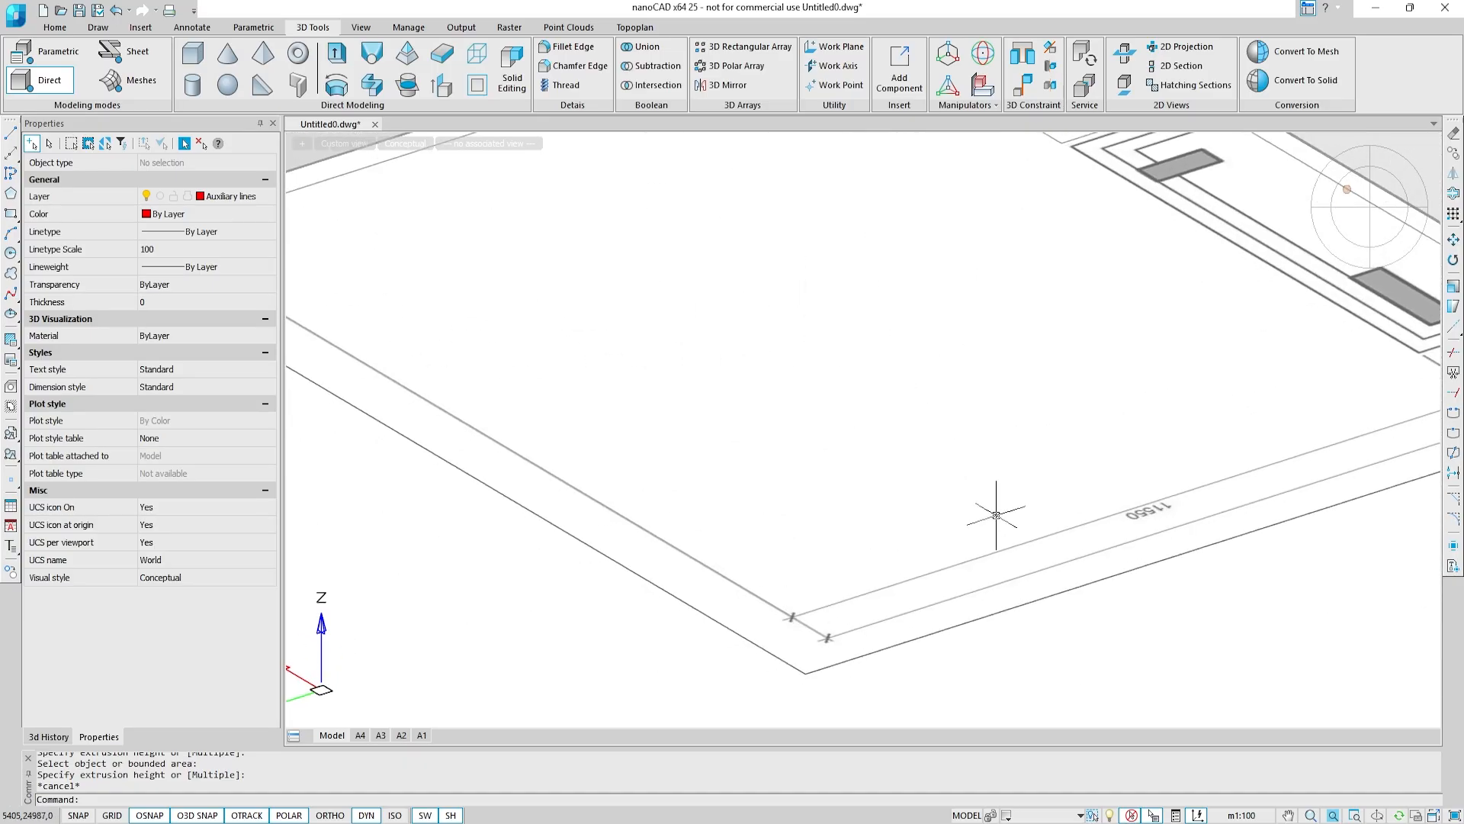
{"action": "middle_click_drag", "start_coordinate": [994, 514], "coordinate": [403, 652]}
{"action": "middle_click_drag", "start_coordinate": [1184, 578], "coordinate": [748, 605]}
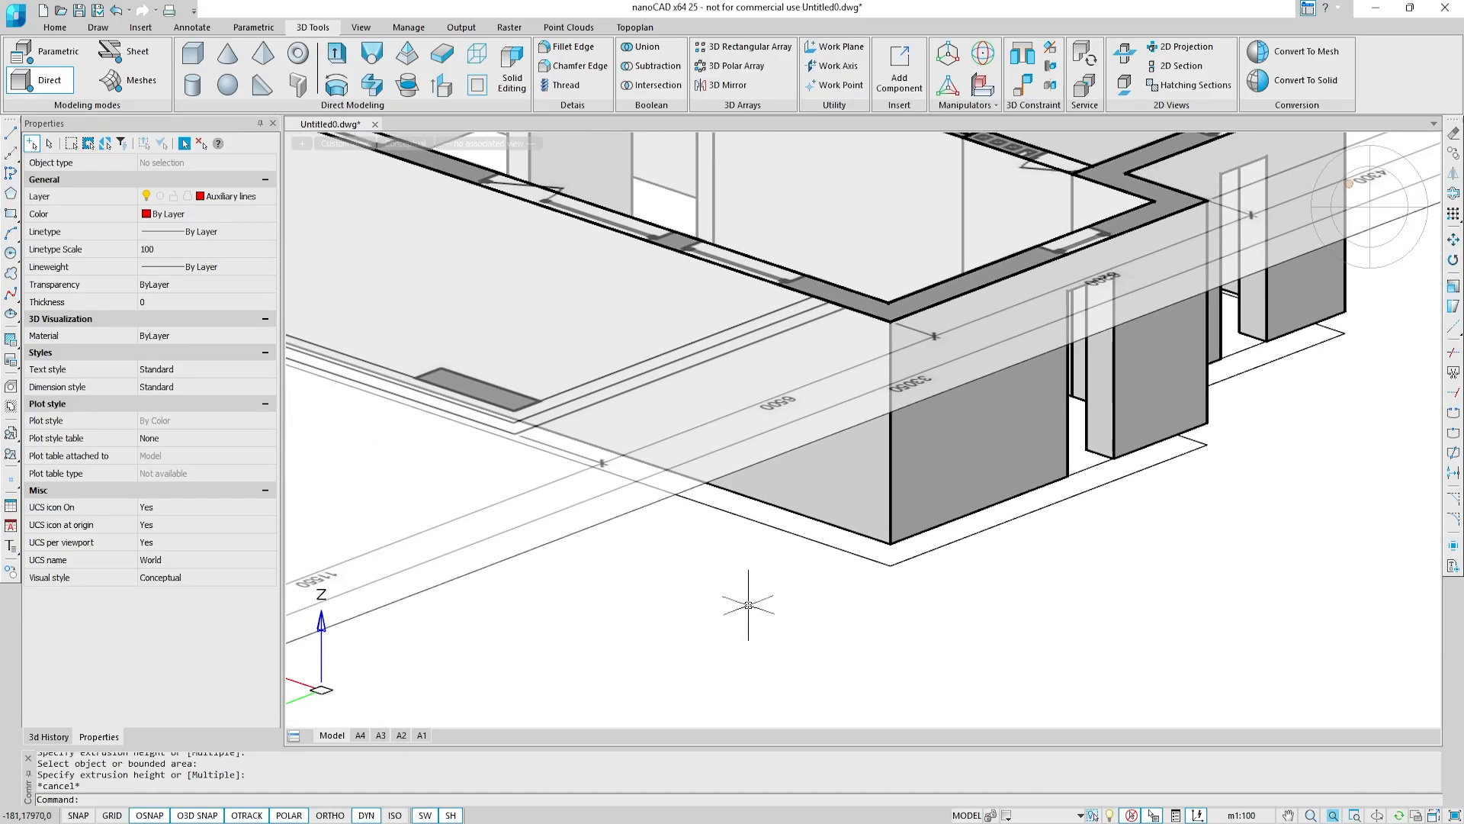
{"action": "left_click", "coordinate": [10, 214]}
{"action": "middle_click_drag", "start_coordinate": [740, 538], "coordinate": [953, 578]}
{"action": "left_click", "coordinate": [1103, 583]}
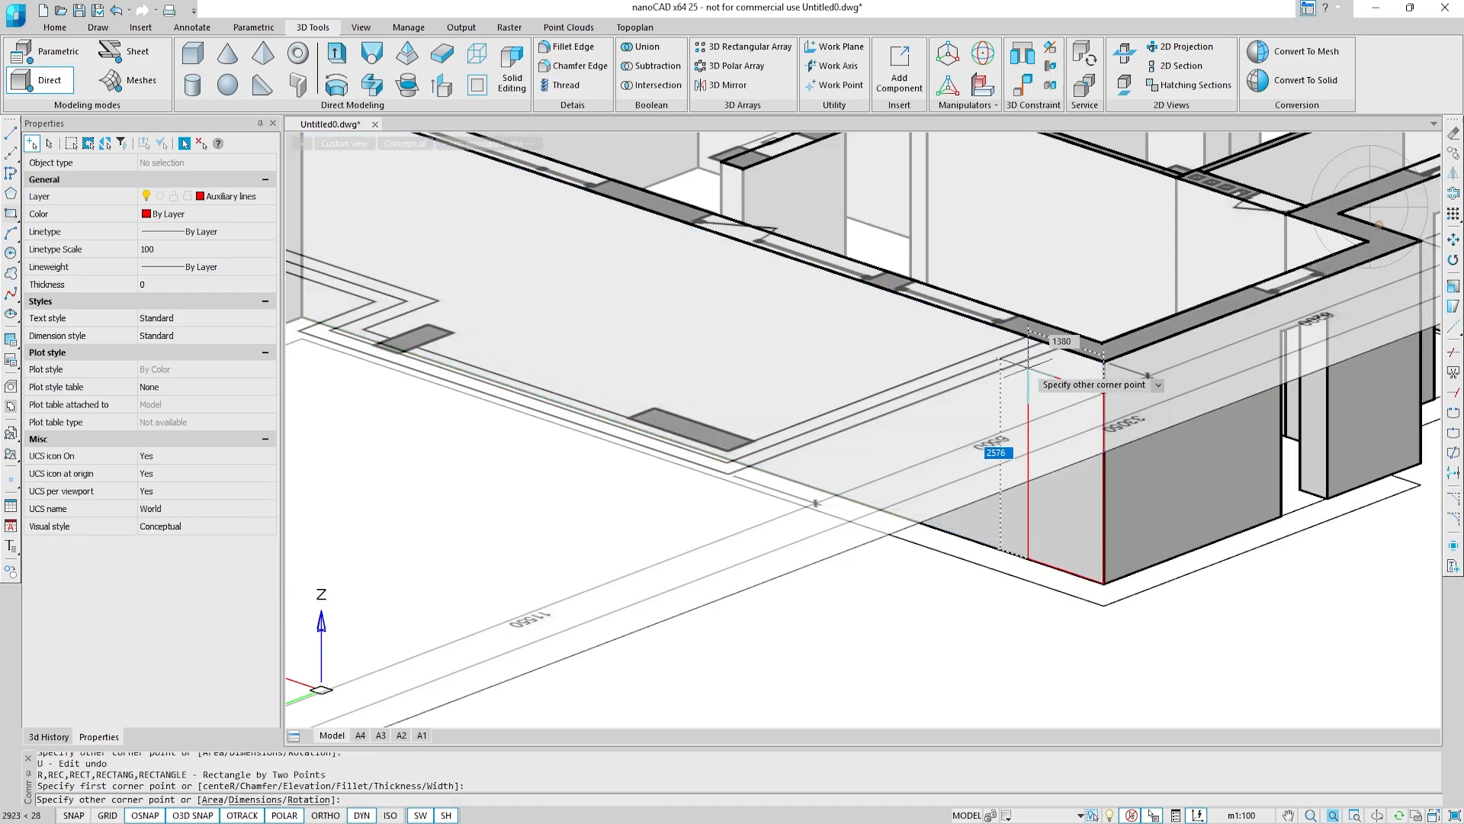
{"action": "key", "text": "Tab"}
{"action": "type", "text": "21"}
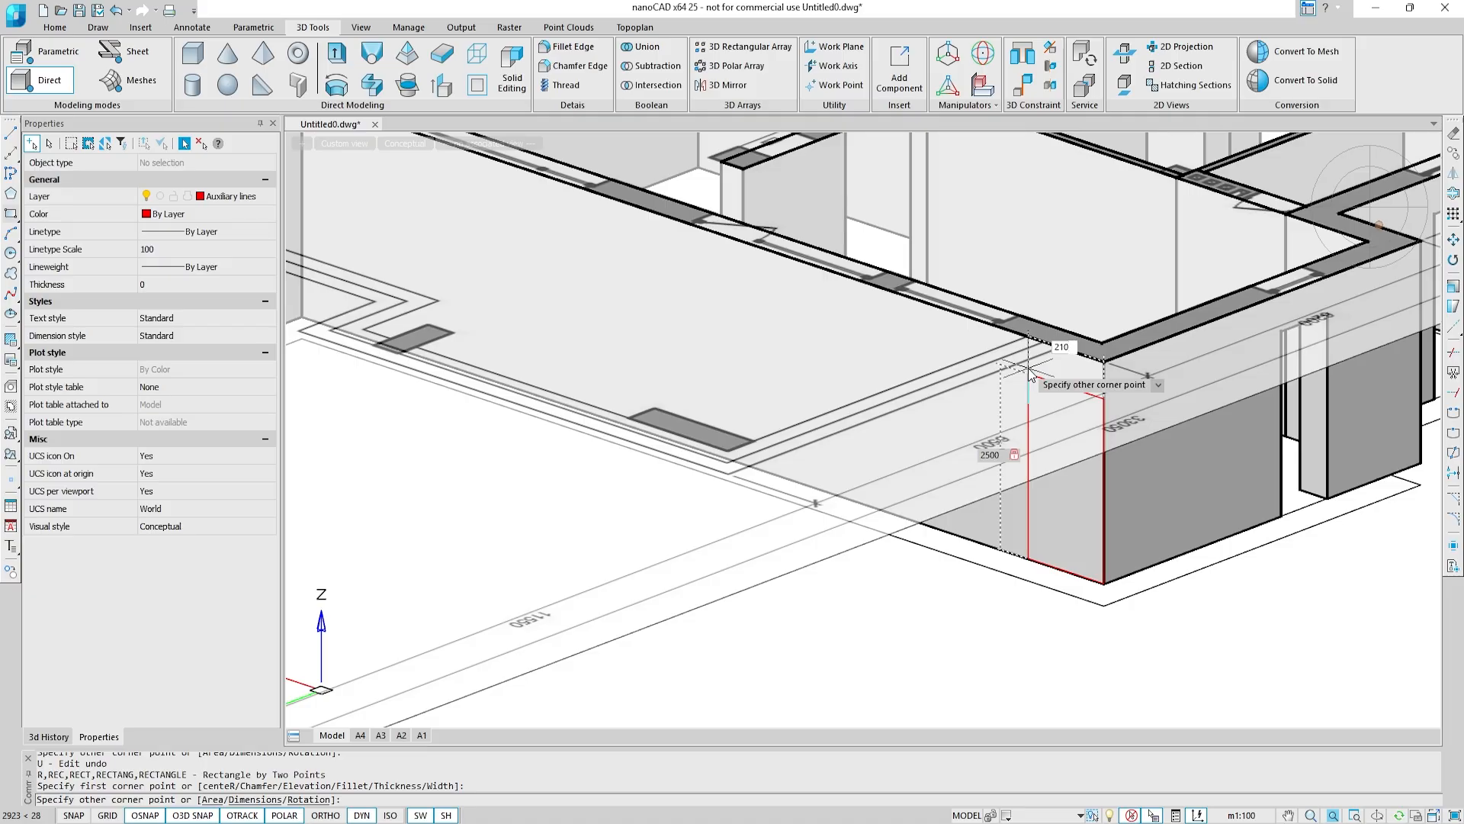
{"action": "type", "text": "0"}
{"action": "key", "text": "Return"}
Step: Move the 2100 mm wide rectangle 1950 mm along the rear wall's base, away from the corner
{"action": "left_click", "coordinate": [1024, 374]}
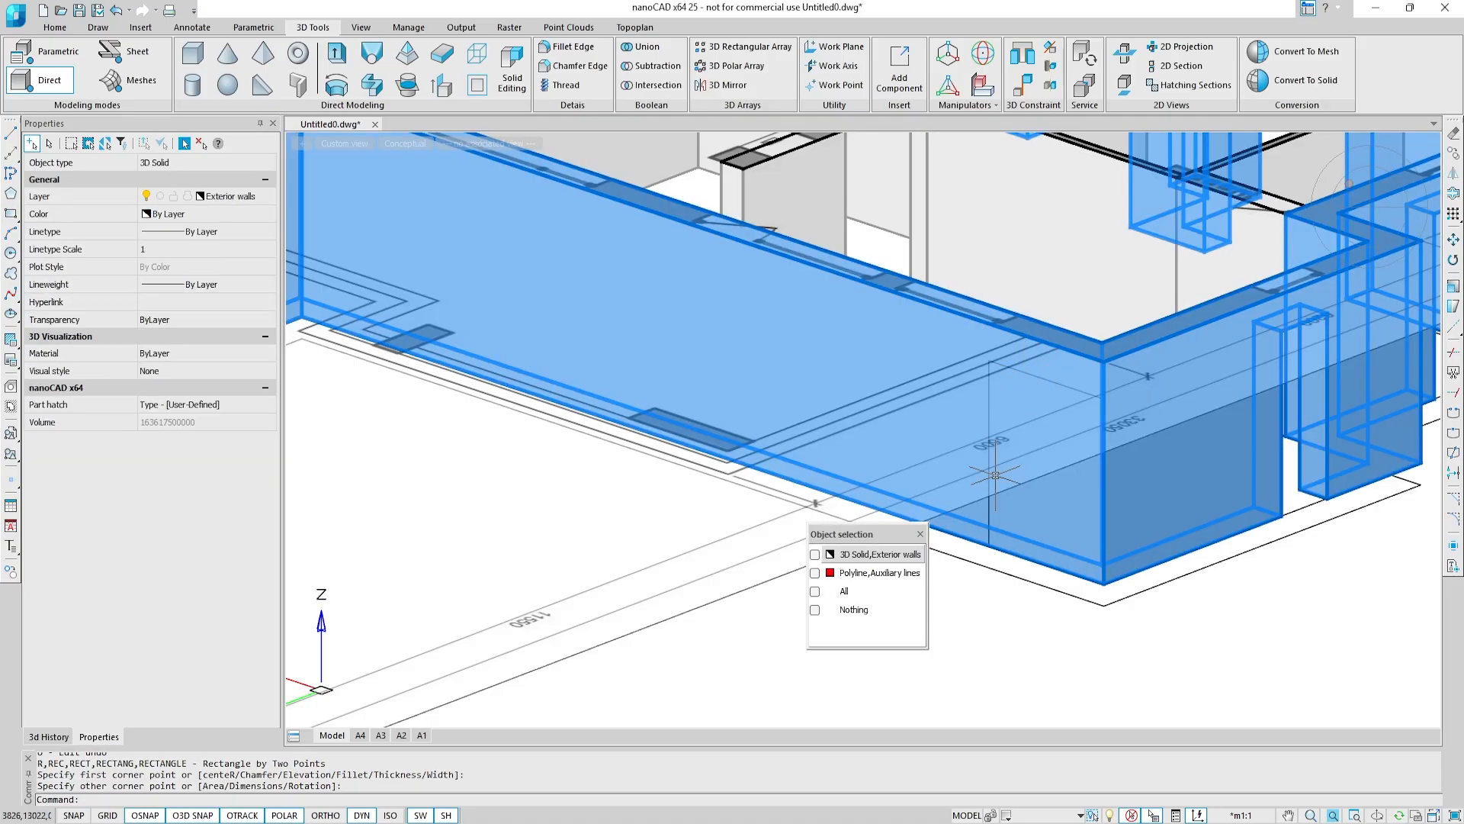
{"action": "left_click", "coordinate": [892, 572]}
{"action": "type", "text": "m"}
{"action": "key", "text": "Return"}
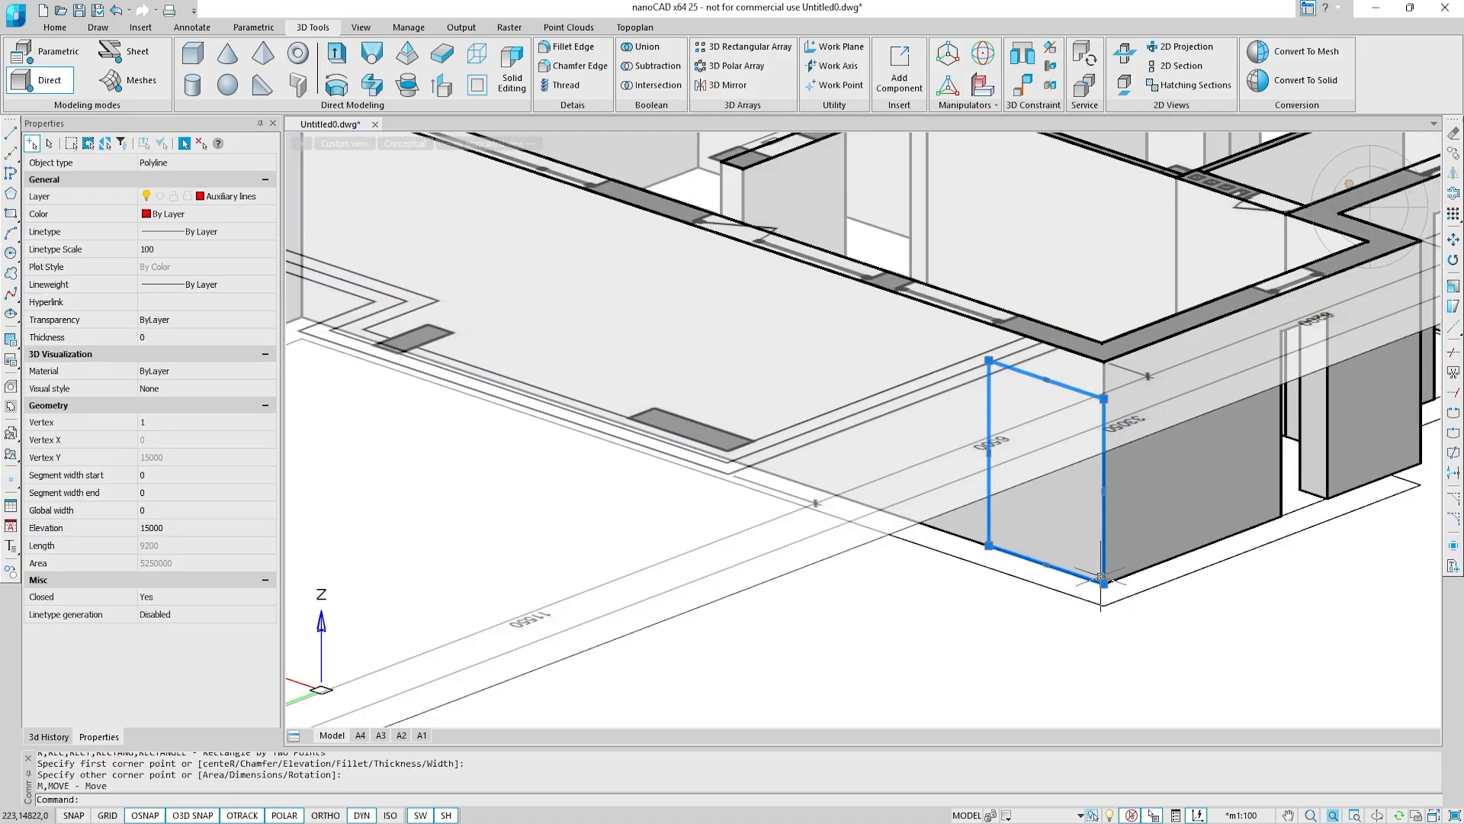
{"action": "left_click", "coordinate": [1102, 581]}
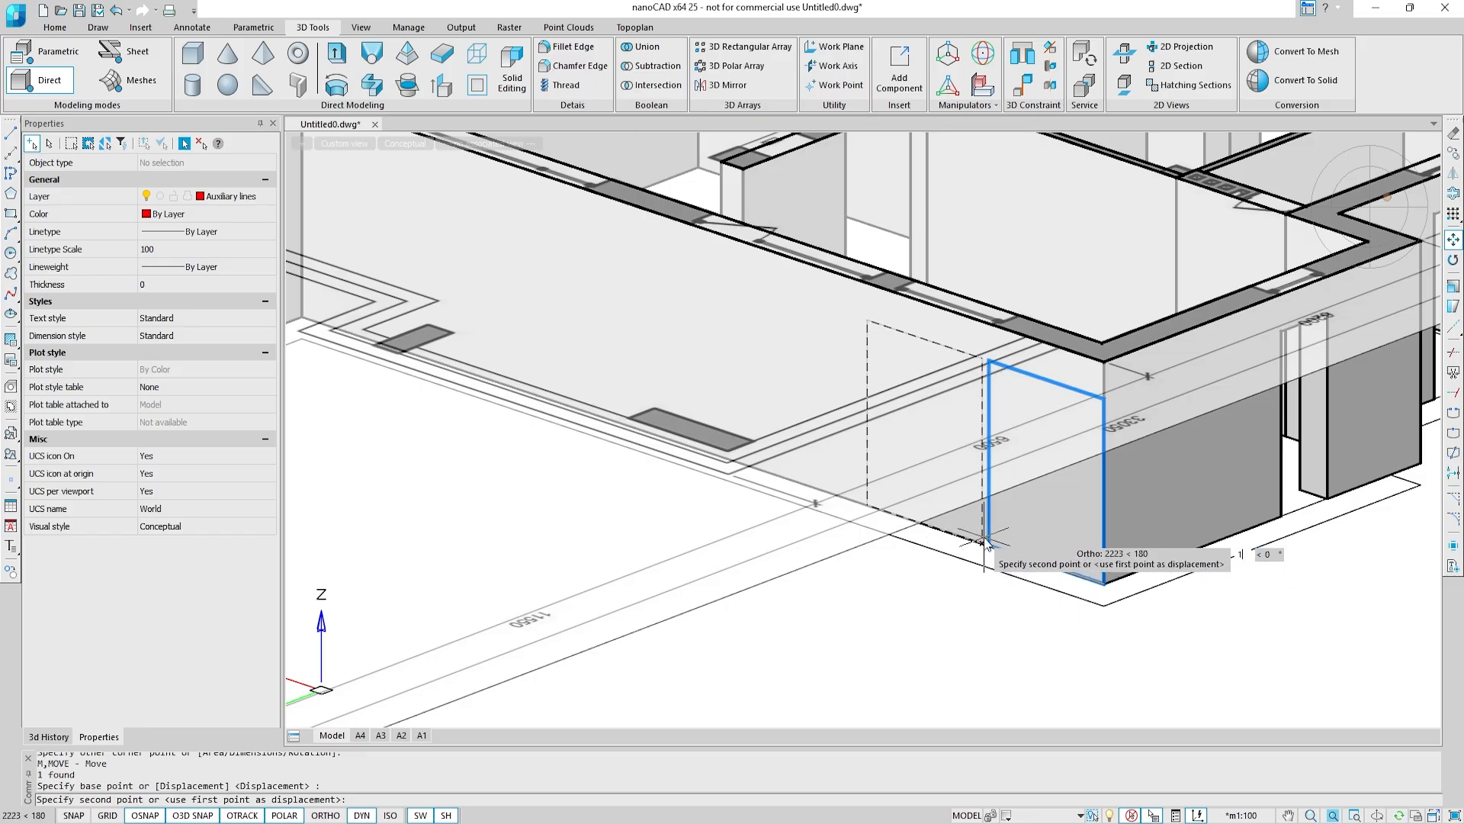
{"action": "key", "text": "Return"}
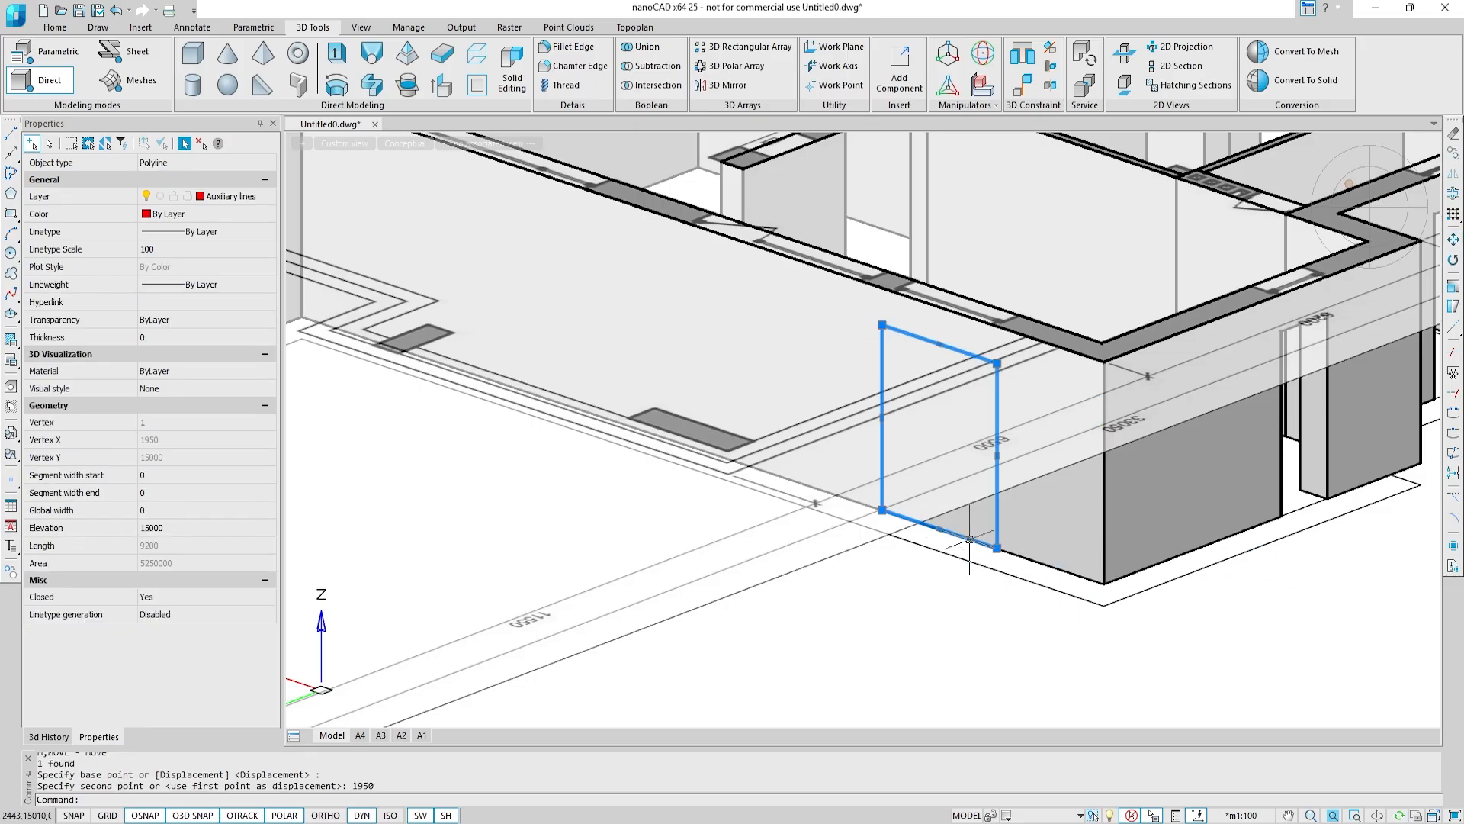
{"action": "middle_click_drag", "start_coordinate": [863, 560], "coordinate": [939, 572]}
{"action": "key", "text": "Escape"}
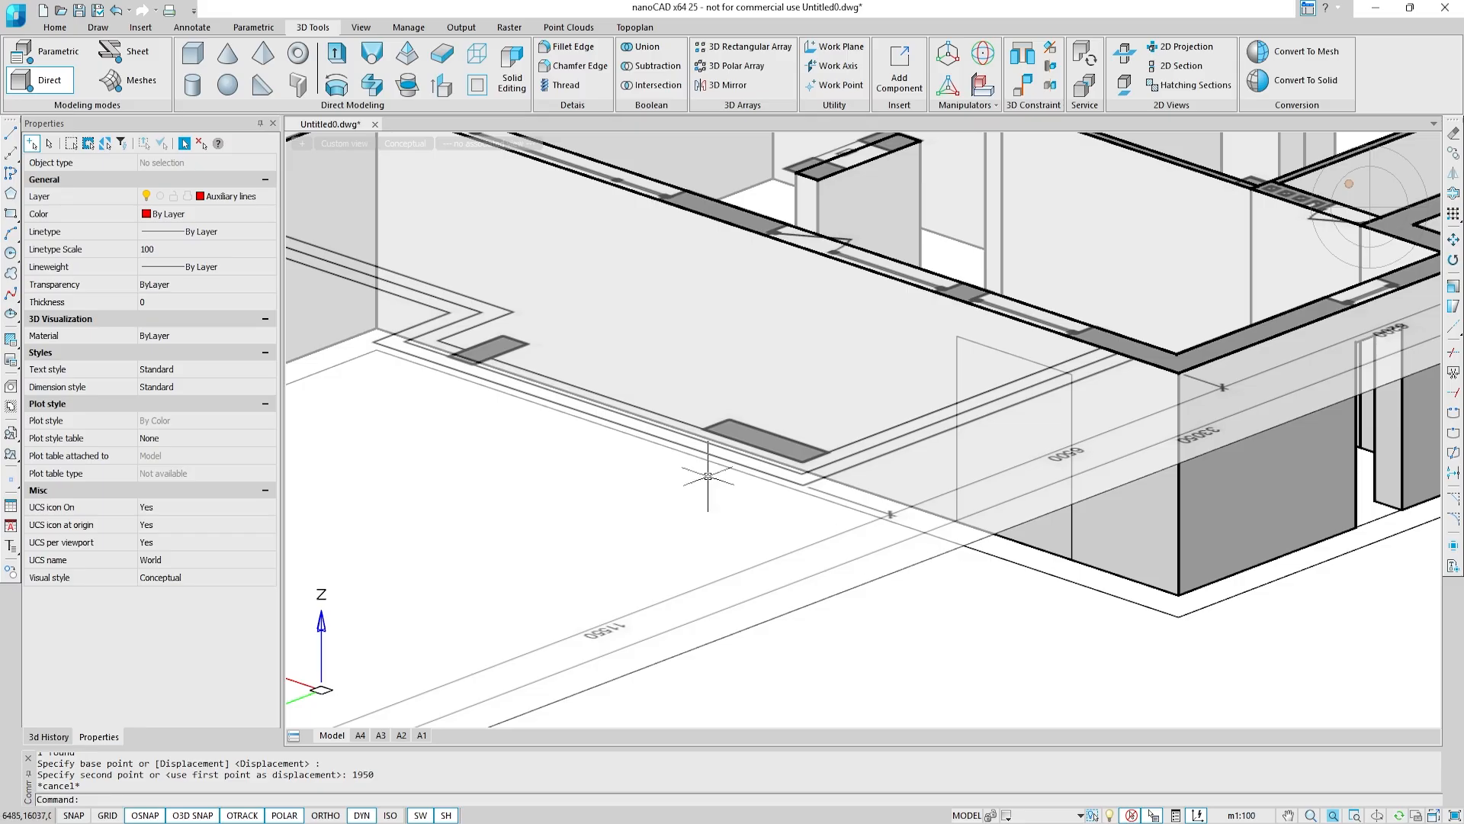
Step: Draw a 3100 by 2500 mm rectangle on the rear wall, starting from the far bottom corner of the 2100 mm wide rectangle
{"action": "left_click", "coordinate": [11, 213]}
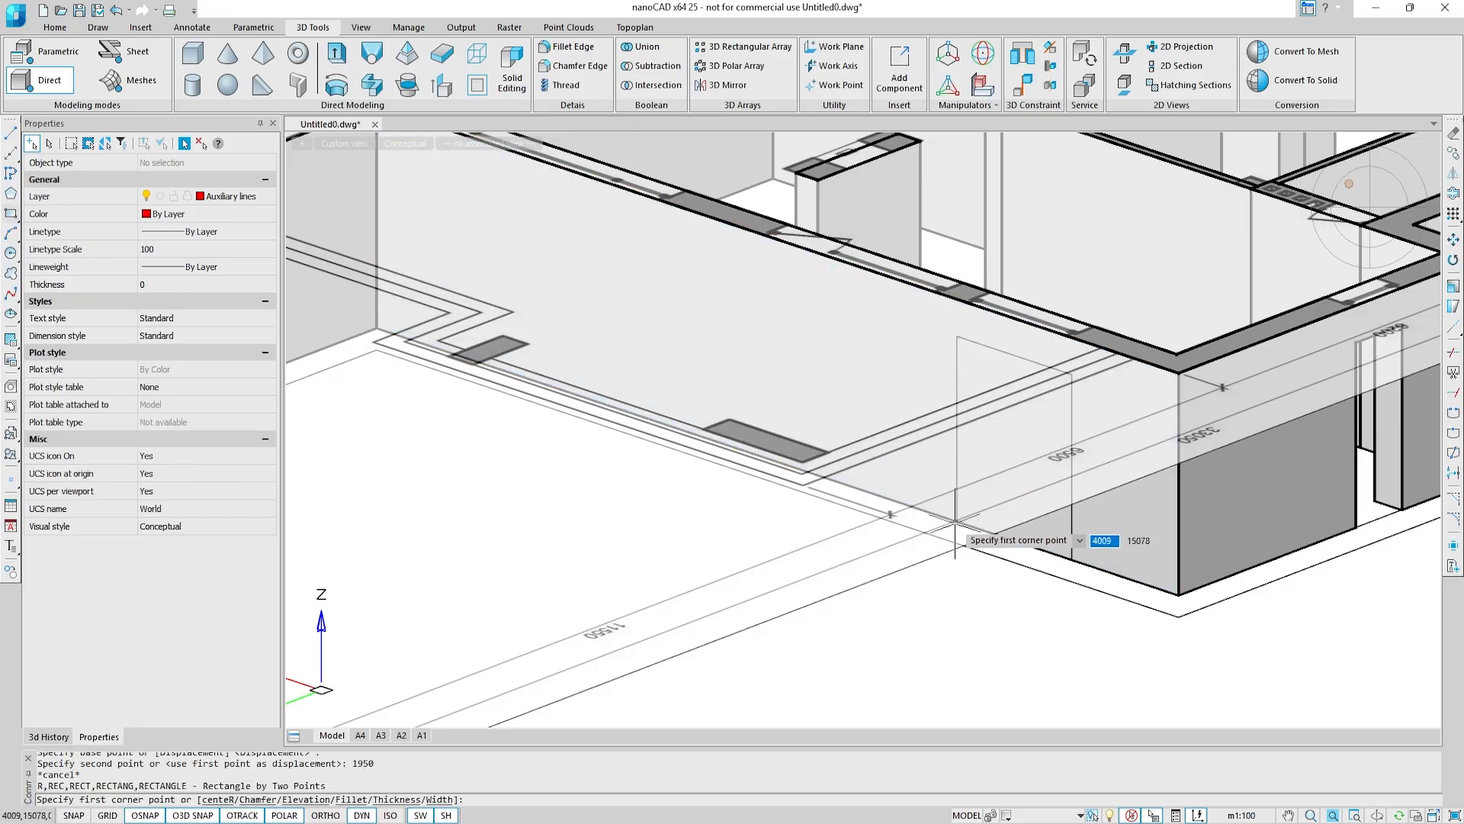
{"action": "left_click", "coordinate": [957, 522]}
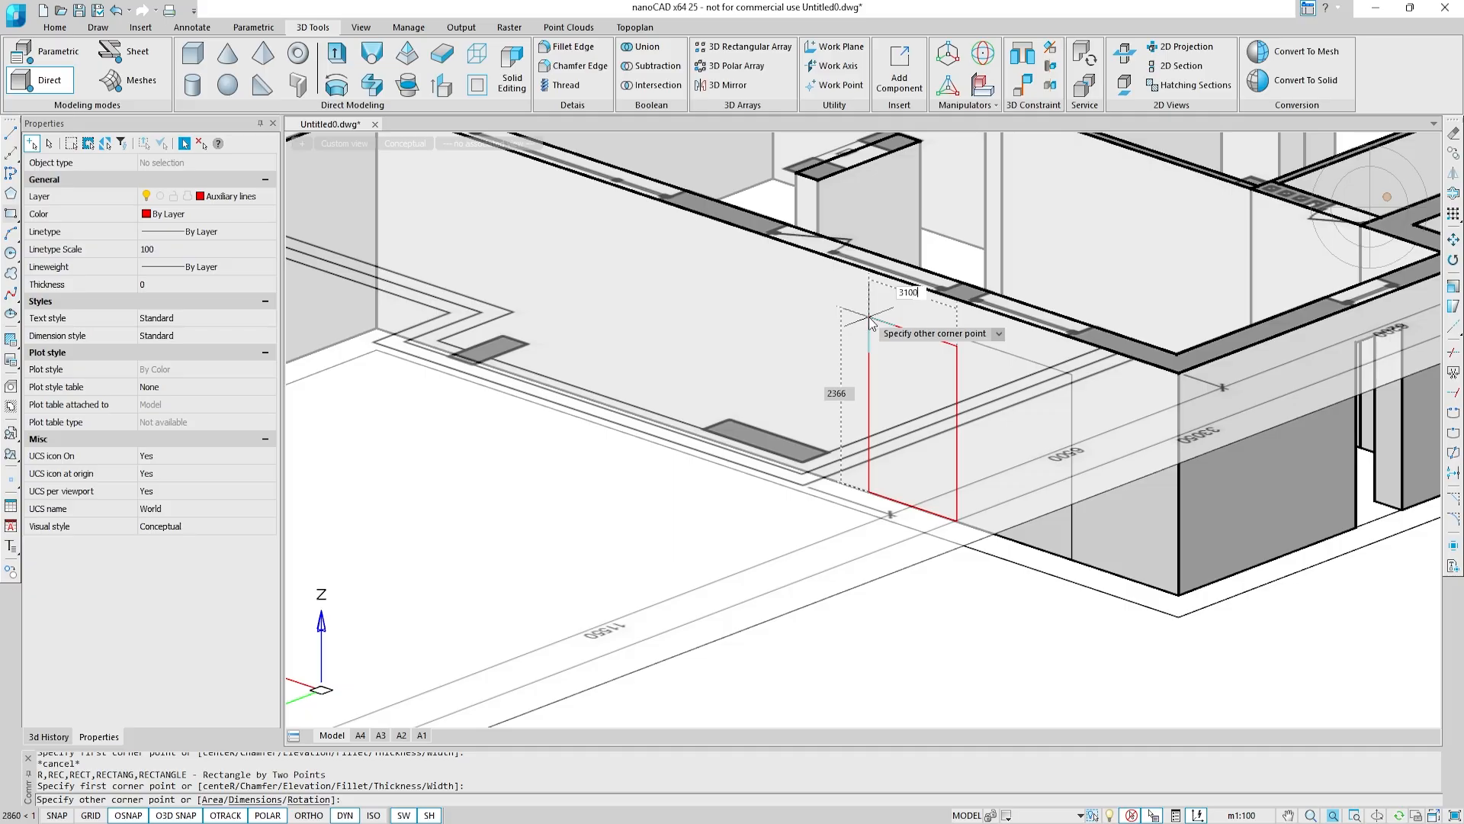
{"action": "type", "text": "3100"}
{"action": "key", "text": "Tab"}
{"action": "type", "text": "2500"}
{"action": "key", "text": "Return"}
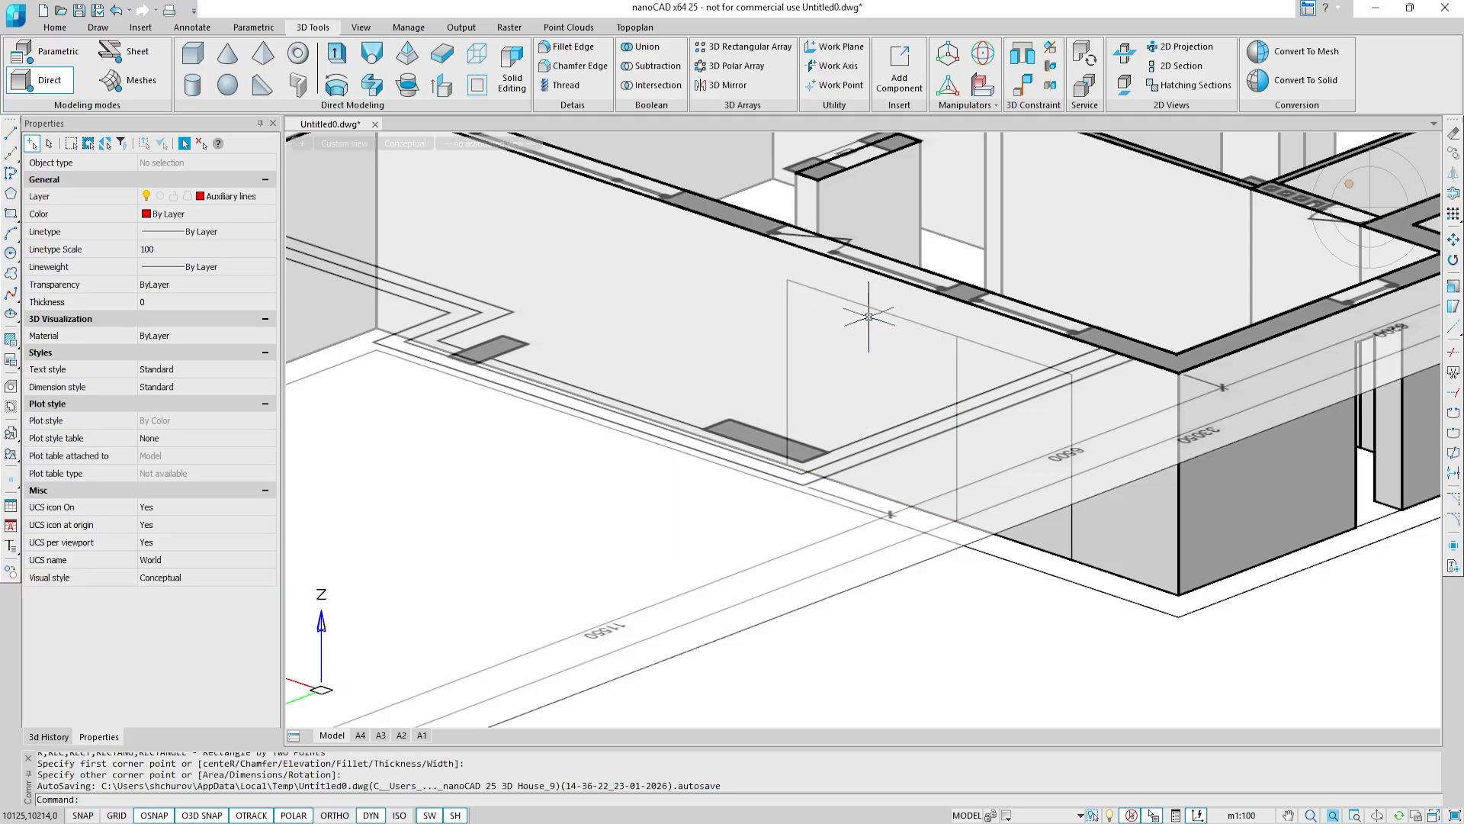
Step: Move the 3100 mm wide rectangle 400 mm along the rear wall's base, away from the 2100 mm wide rectangle
{"action": "left_click", "coordinate": [871, 311]}
{"action": "left_click", "coordinate": [882, 571]}
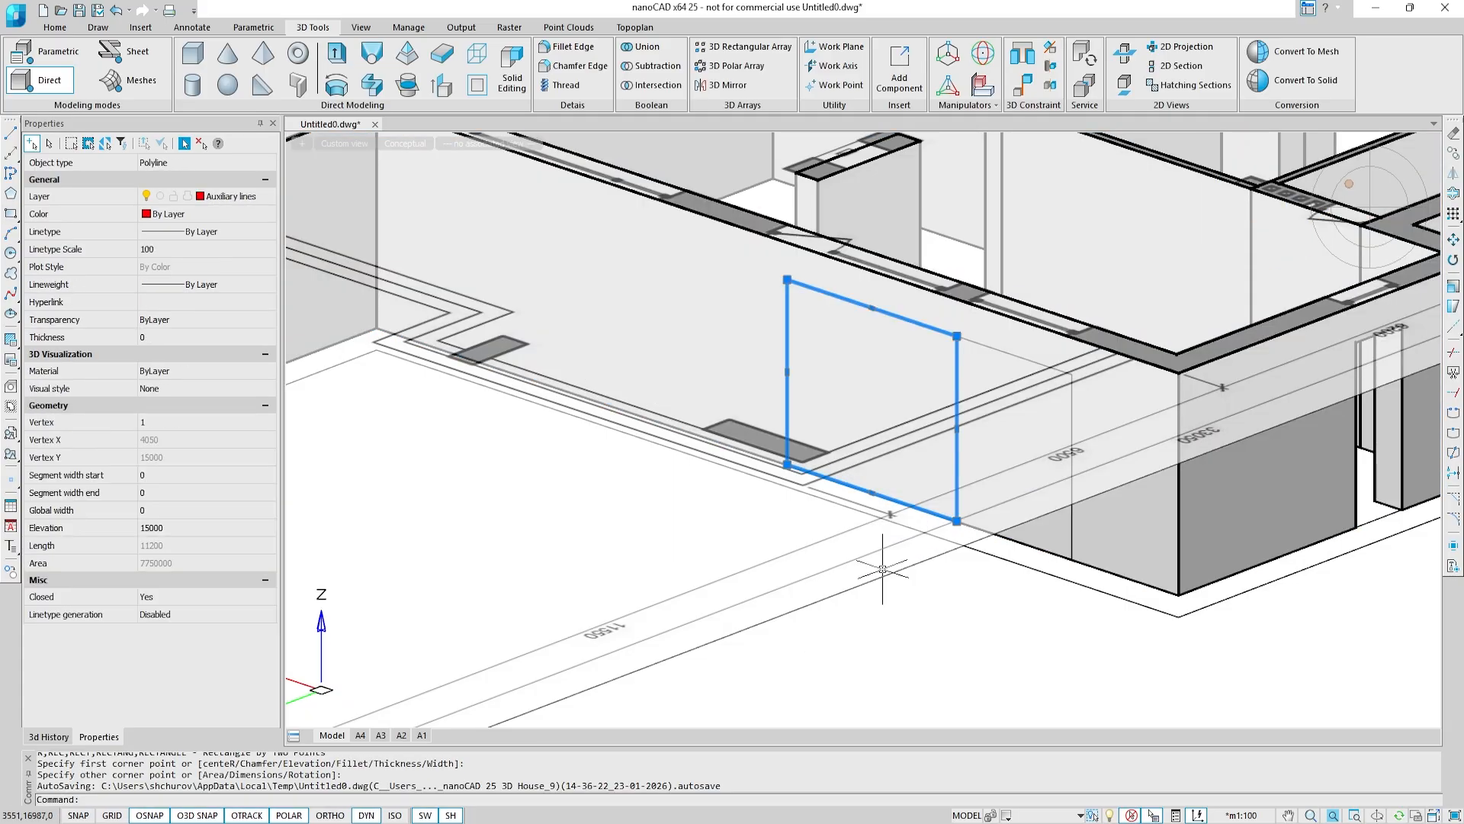
{"action": "type", "text": "m"}
{"action": "key", "text": "Return"}
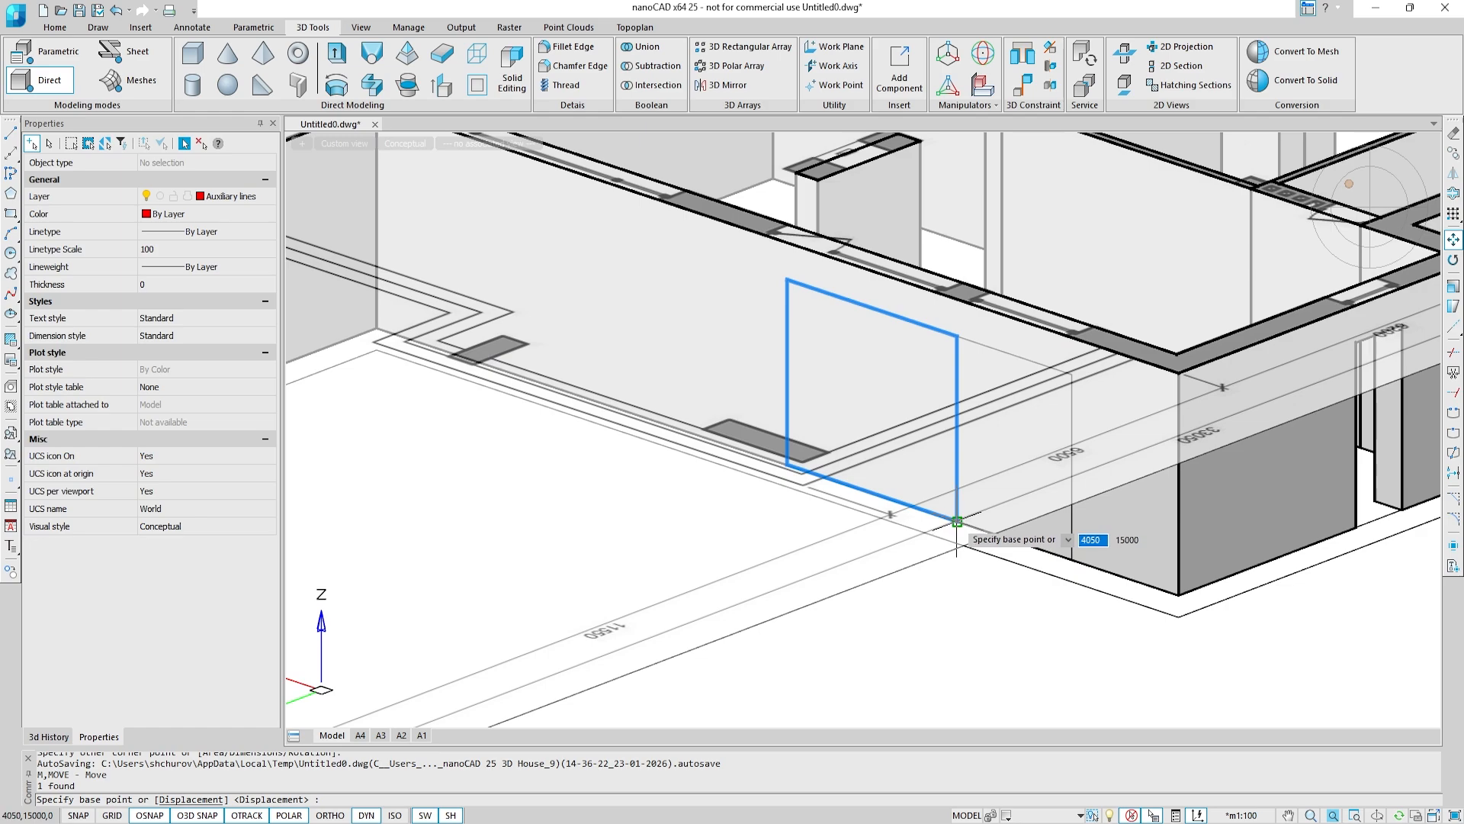
{"action": "left_click", "coordinate": [959, 521]}
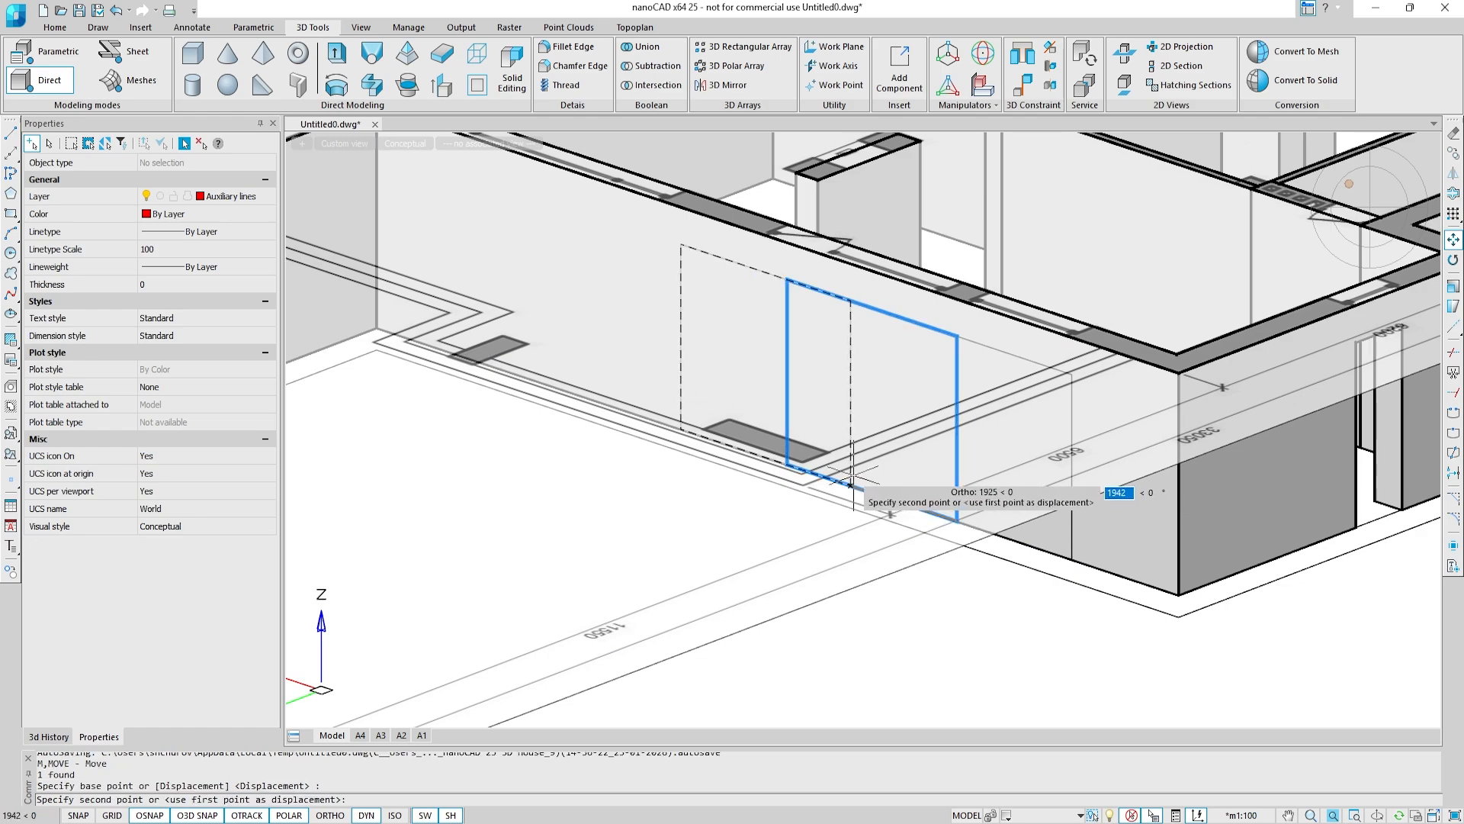
{"action": "type", "text": "400"}
{"action": "key", "text": "Return"}
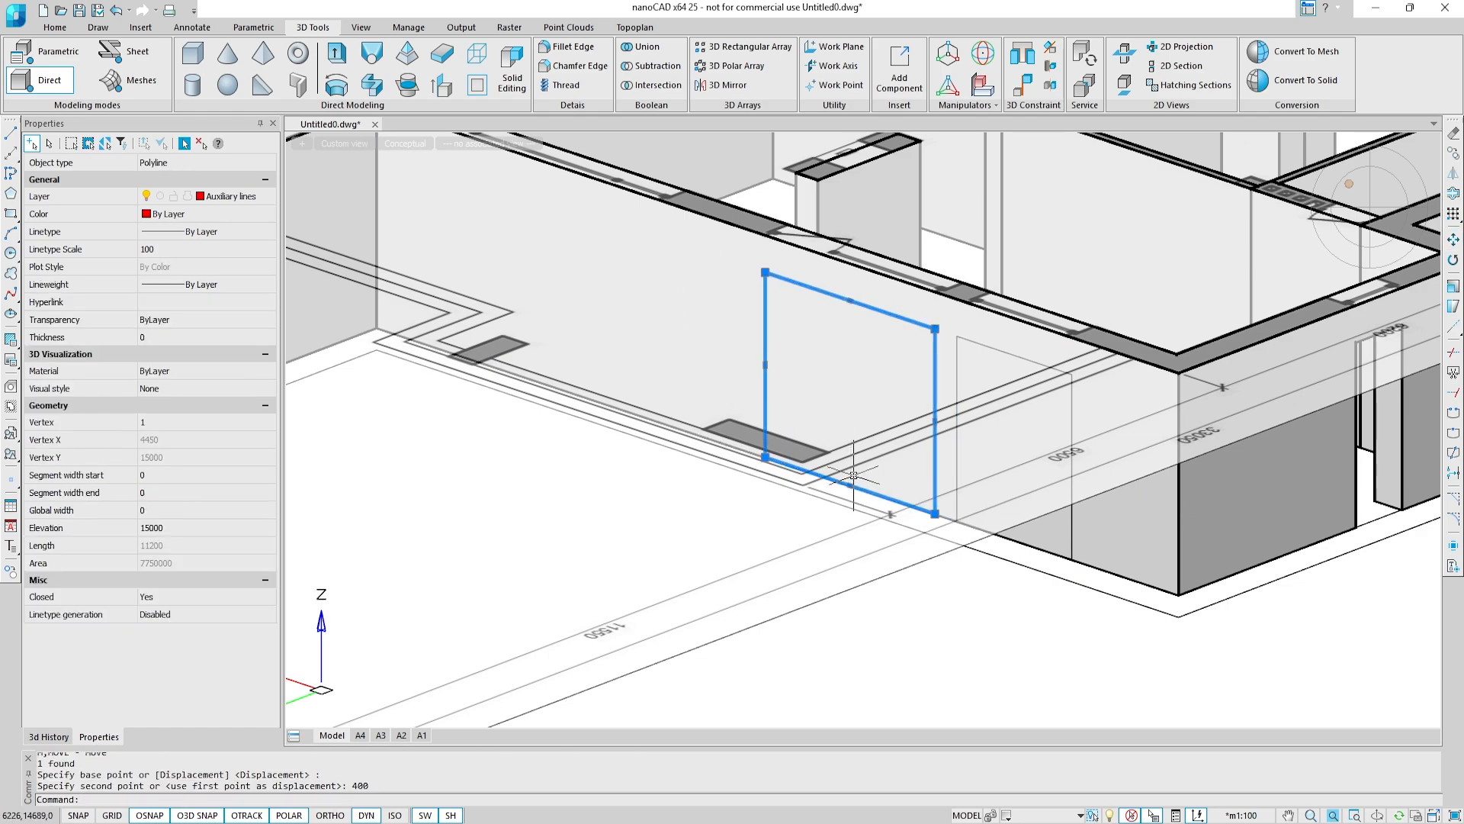
{"action": "key", "text": "Escape"}
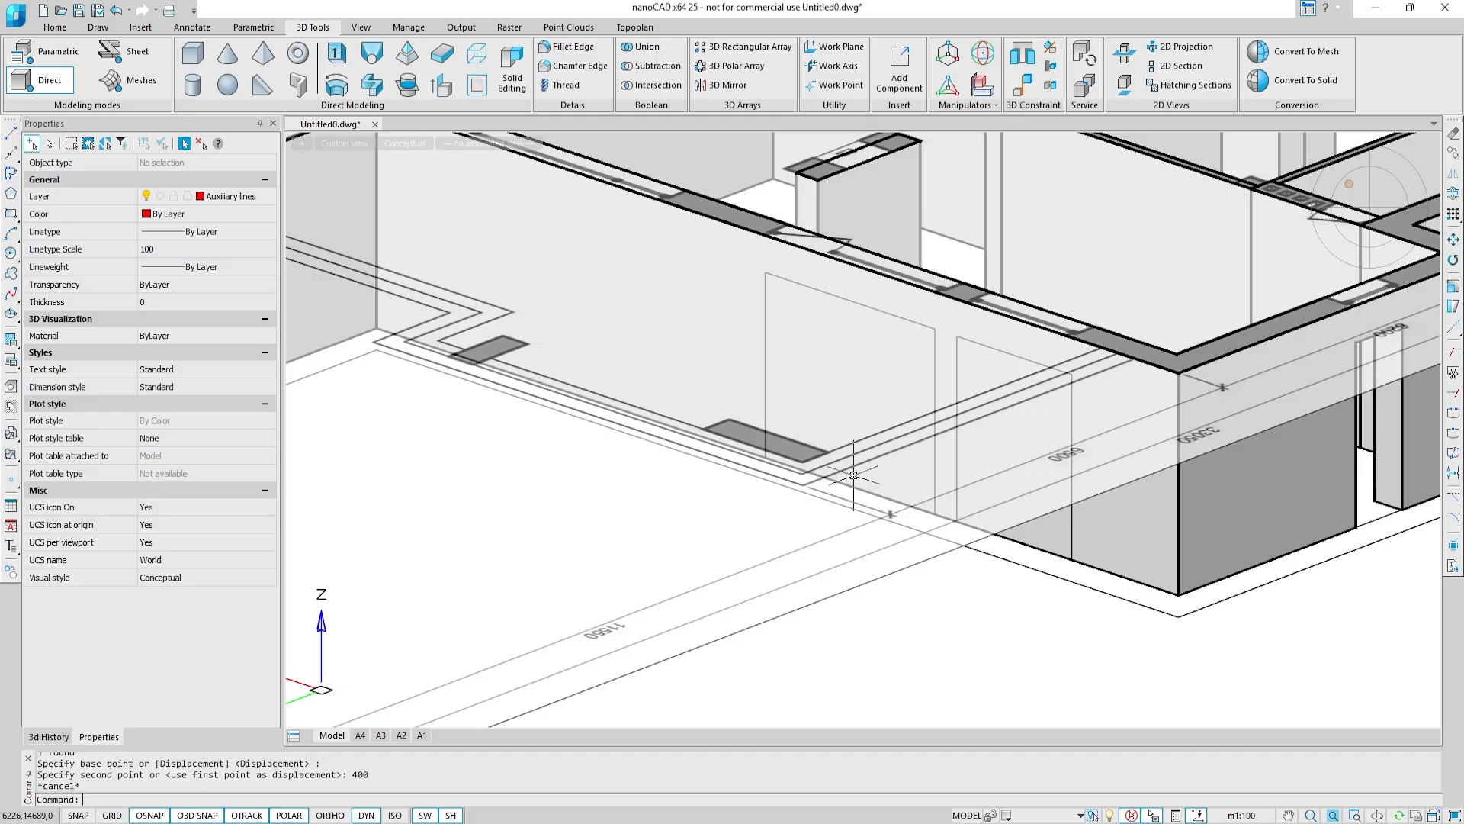
Step: Draw a 4500 by 2500 mm rectangle on the rear wall, starting from the far bottom corner of the 3100 mm wide rectangle
{"action": "middle_click_drag", "start_coordinate": [742, 424], "coordinate": [896, 517]}
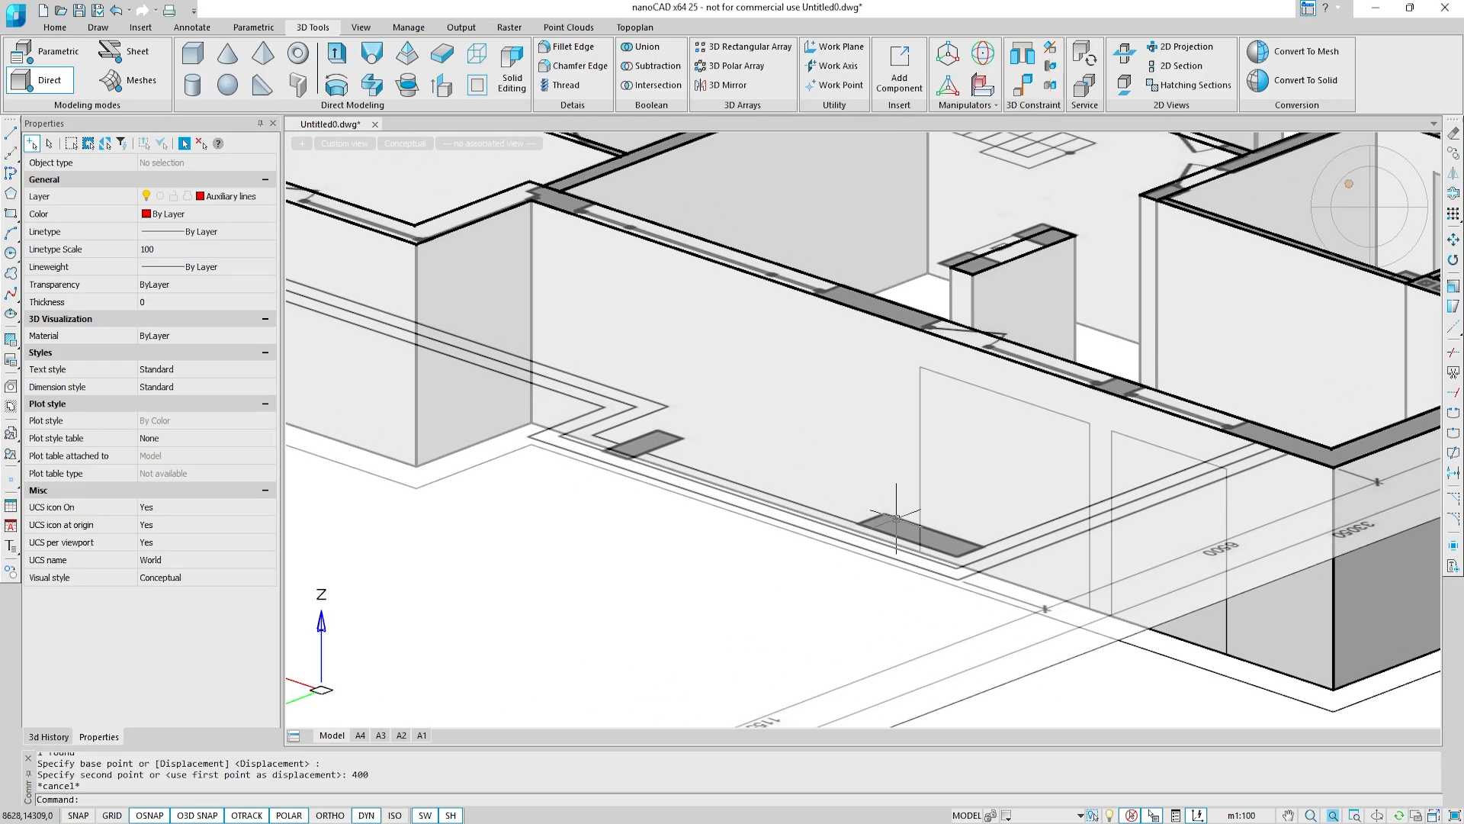
{"action": "left_click", "coordinate": [11, 216]}
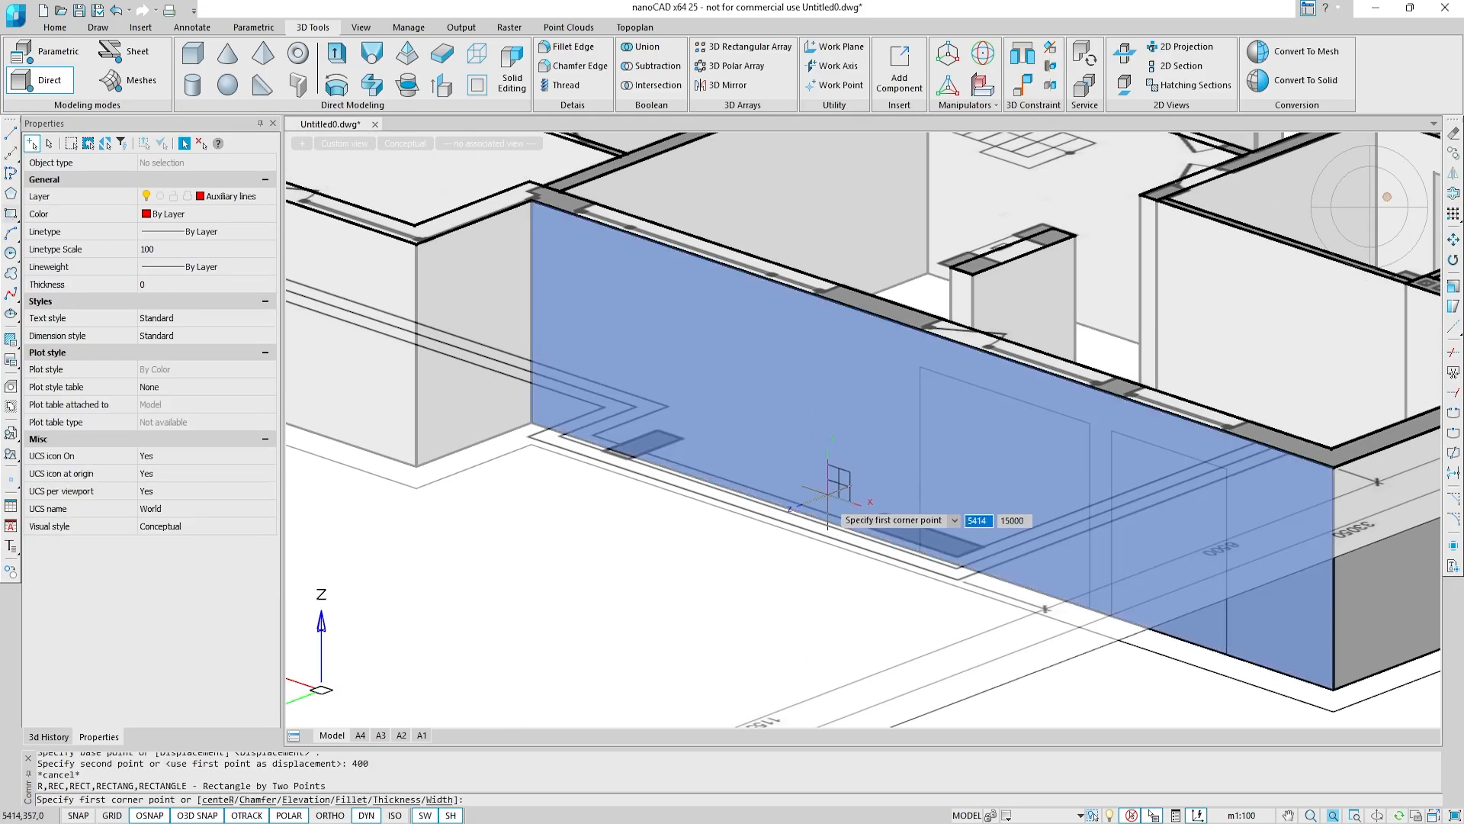
{"action": "left_click", "coordinate": [921, 553]}
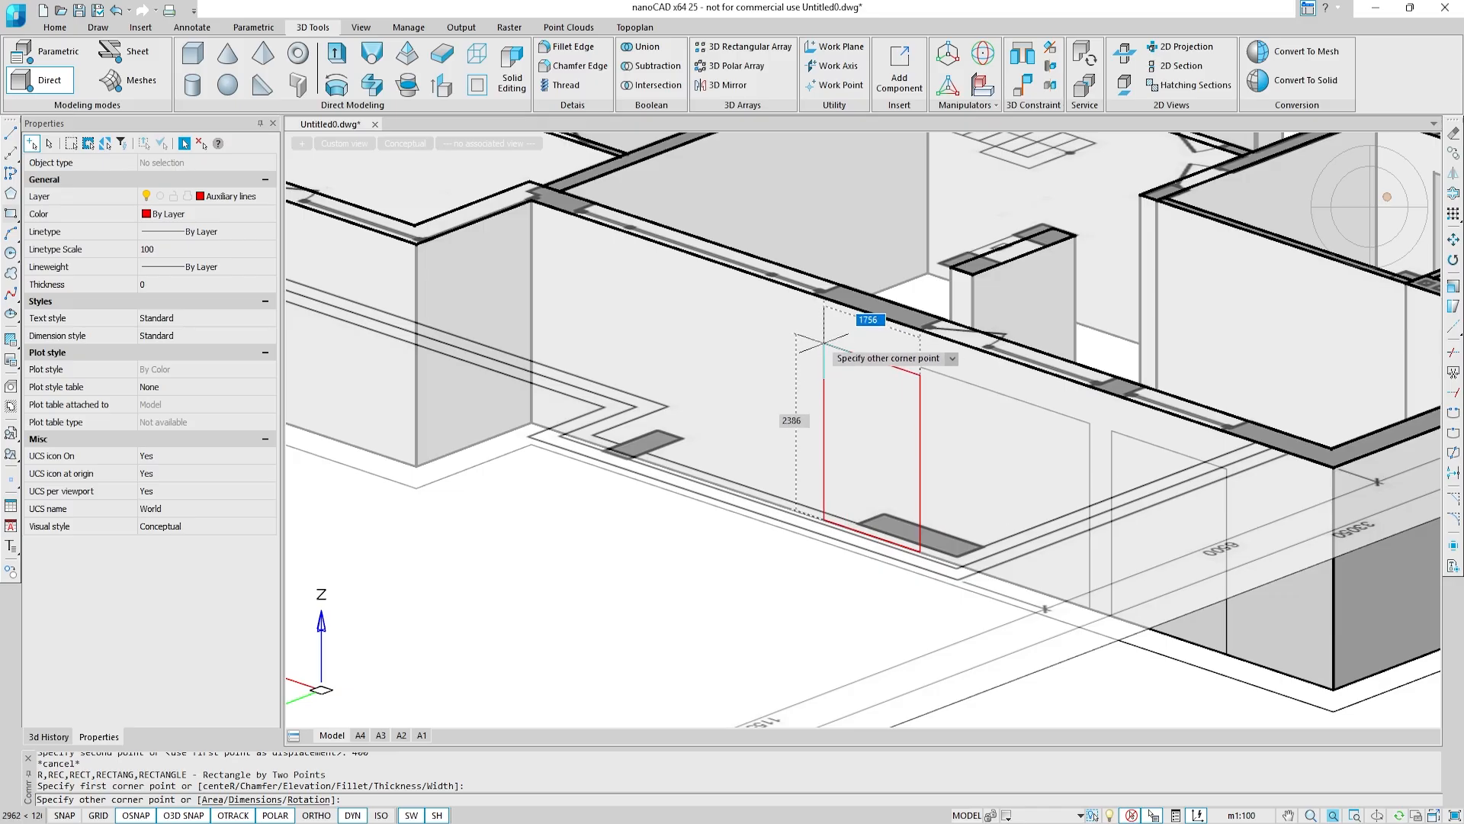
{"action": "type", "text": "4500"}
{"action": "key", "text": "Tab"}
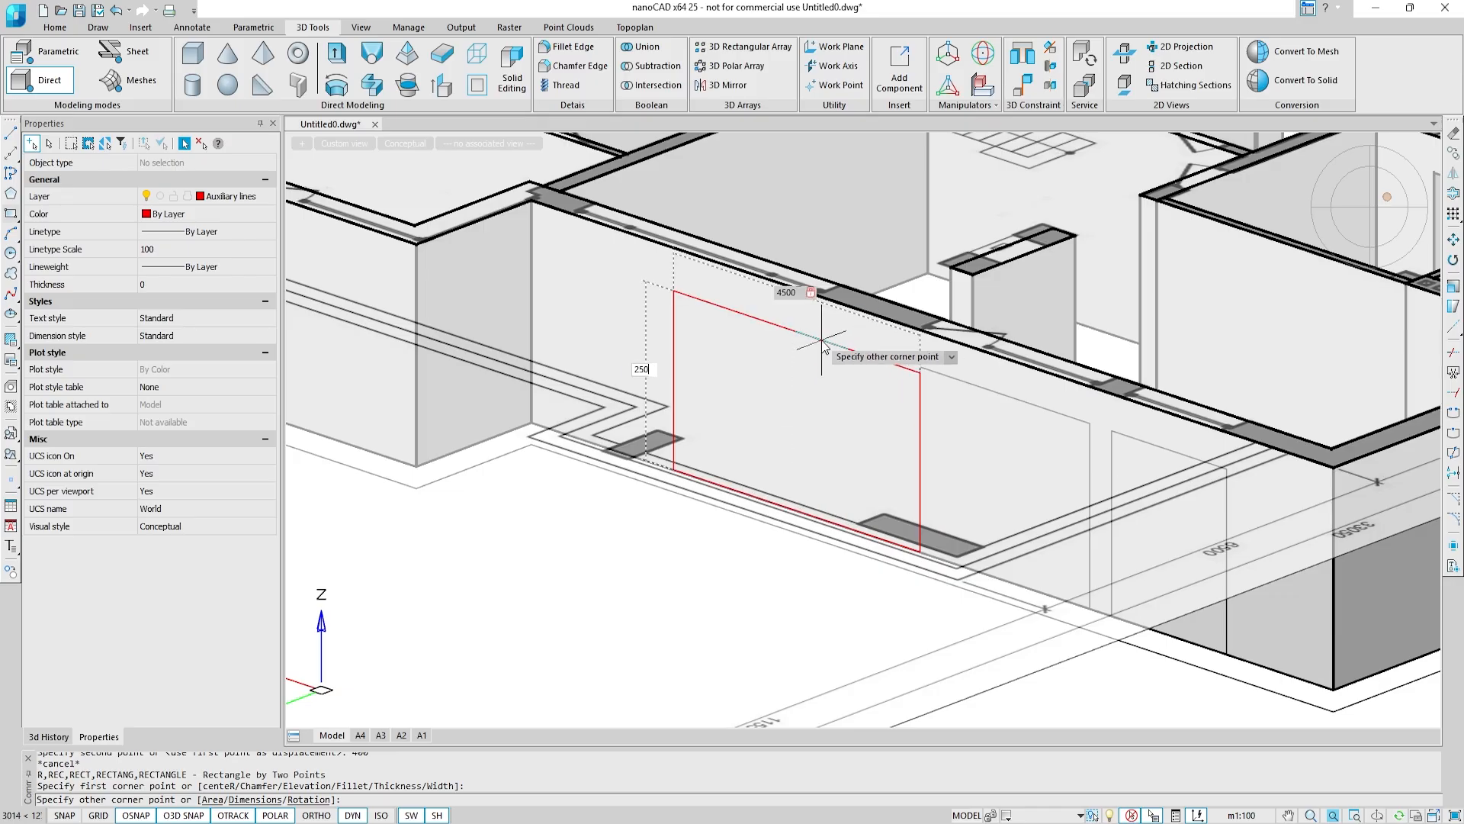
{"action": "type", "text": "250"}
{"action": "key", "text": "Return"}
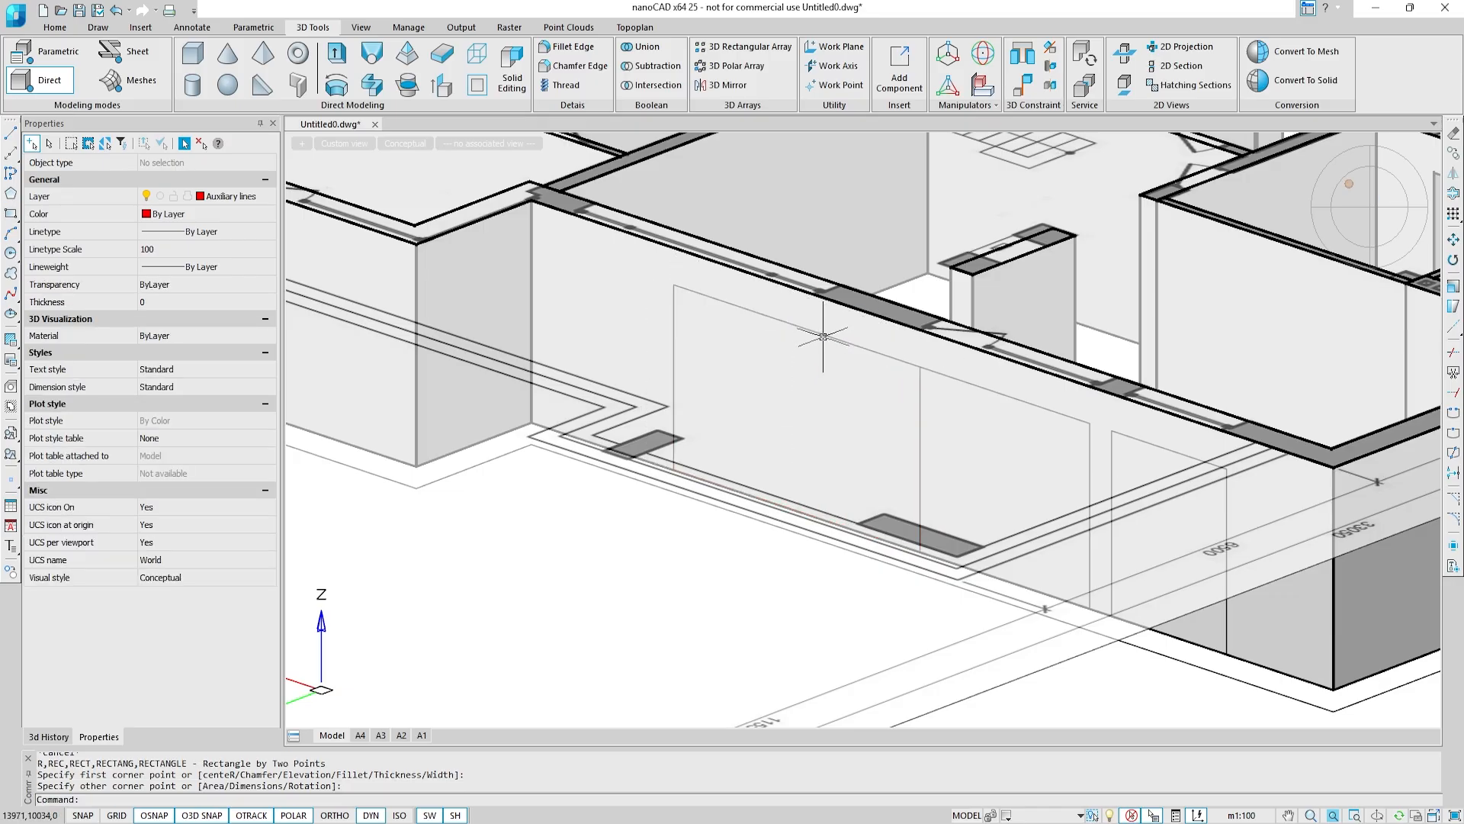
Step: Move the 4500 mm wide rectangle 1900 mm along the rear wall's base, away from the 3100 mm wide rectangle
{"action": "left_click", "coordinate": [823, 336]}
{"action": "left_click", "coordinate": [856, 571]}
{"action": "type", "text": "m"}
{"action": "key", "text": "Return"}
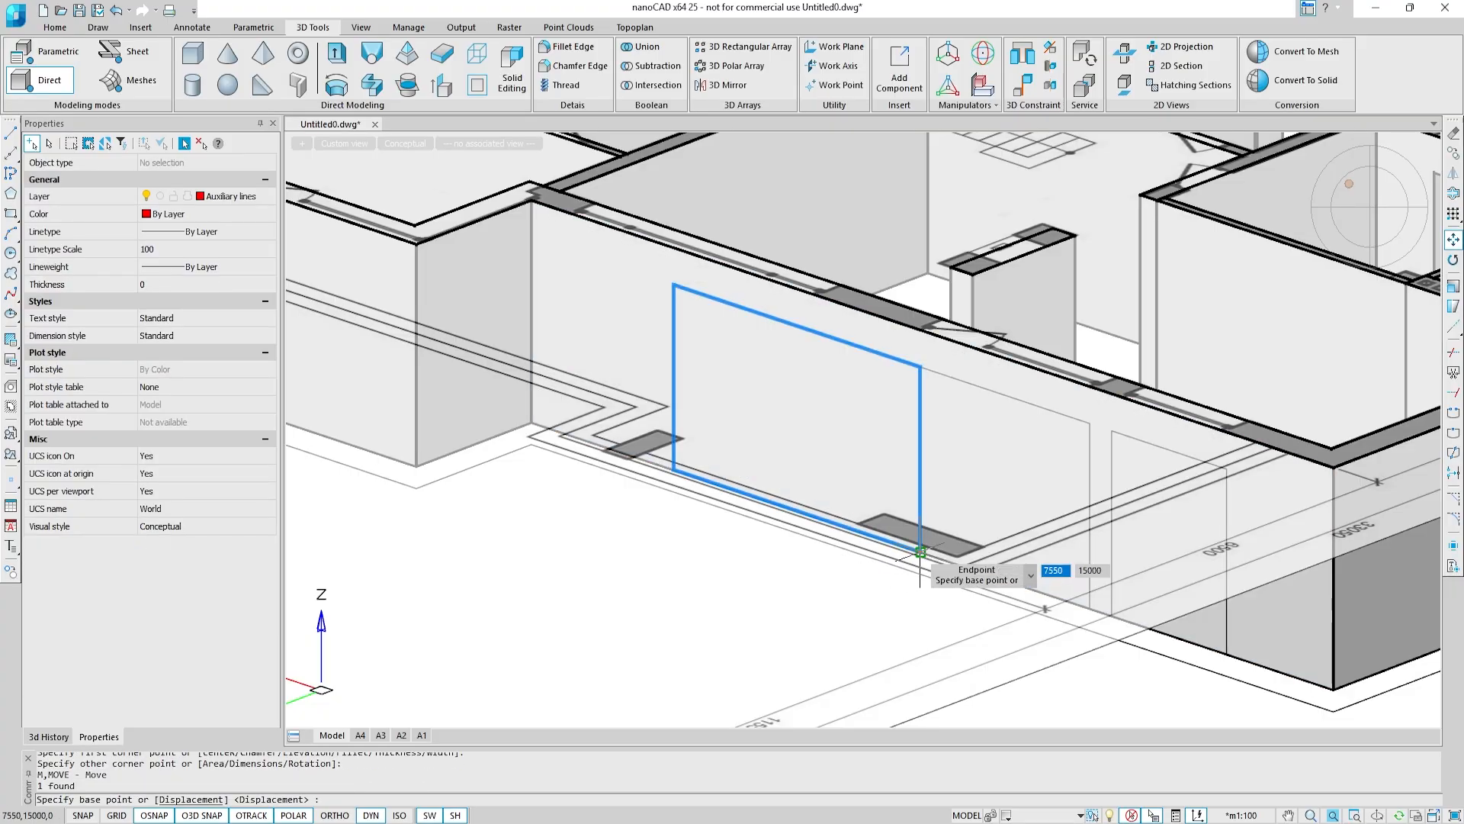
{"action": "left_click", "coordinate": [920, 550]}
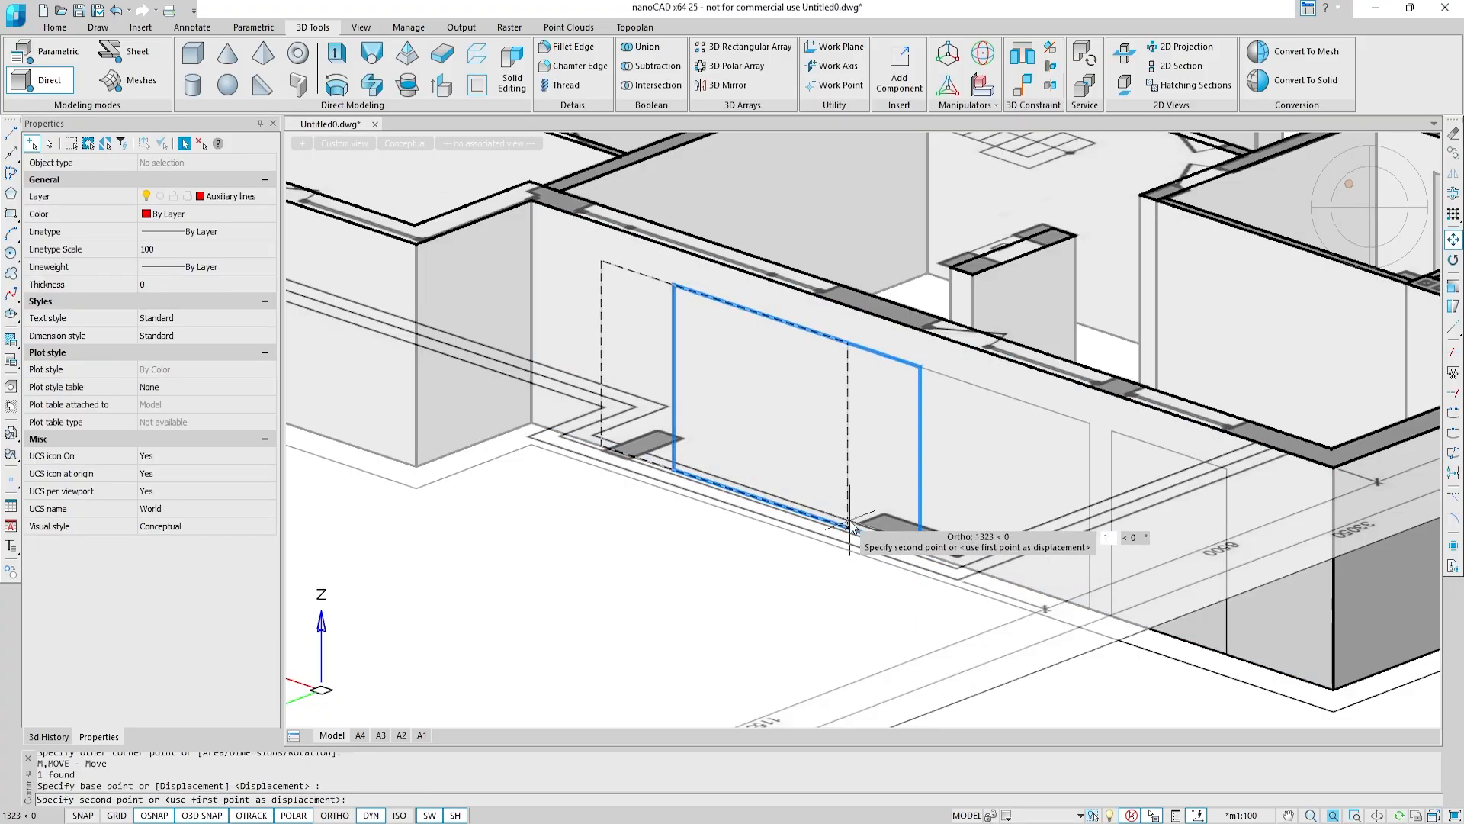
{"action": "type", "text": "1900"}
{"action": "key", "text": "Return"}
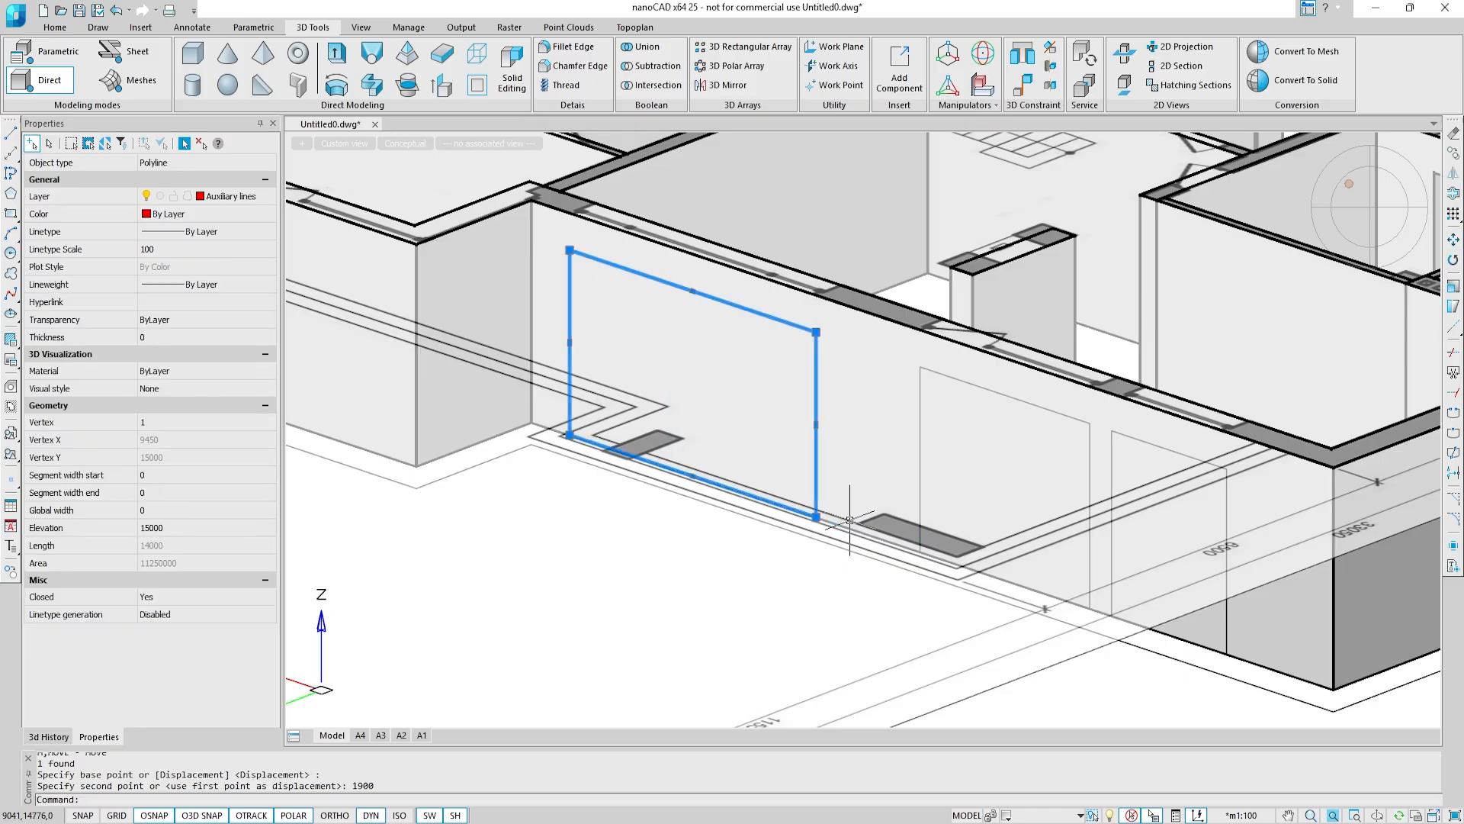
{"action": "middle_click_drag", "start_coordinate": [658, 552], "coordinate": [798, 581]}
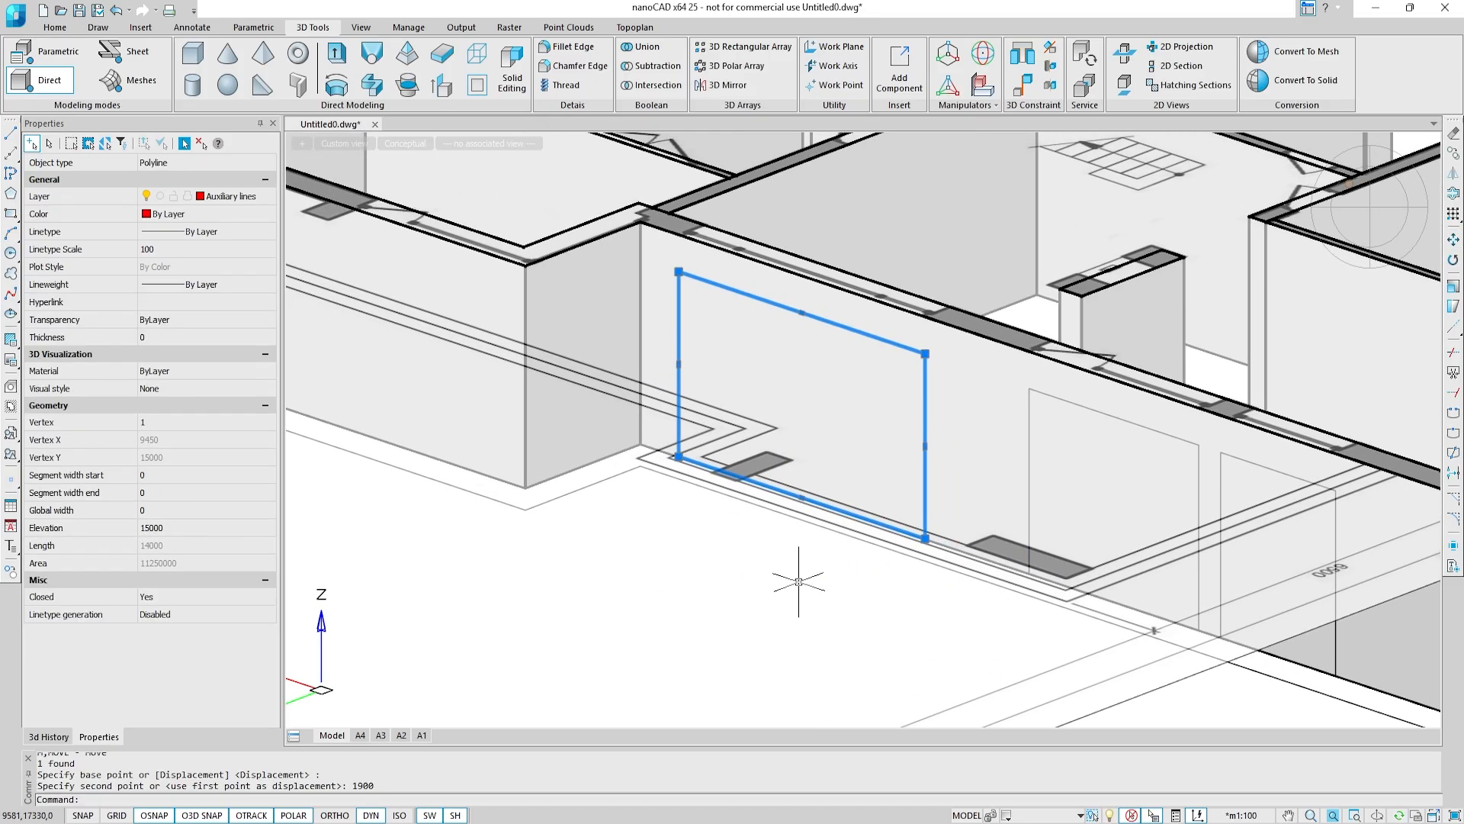
{"action": "key", "text": "Escape"}
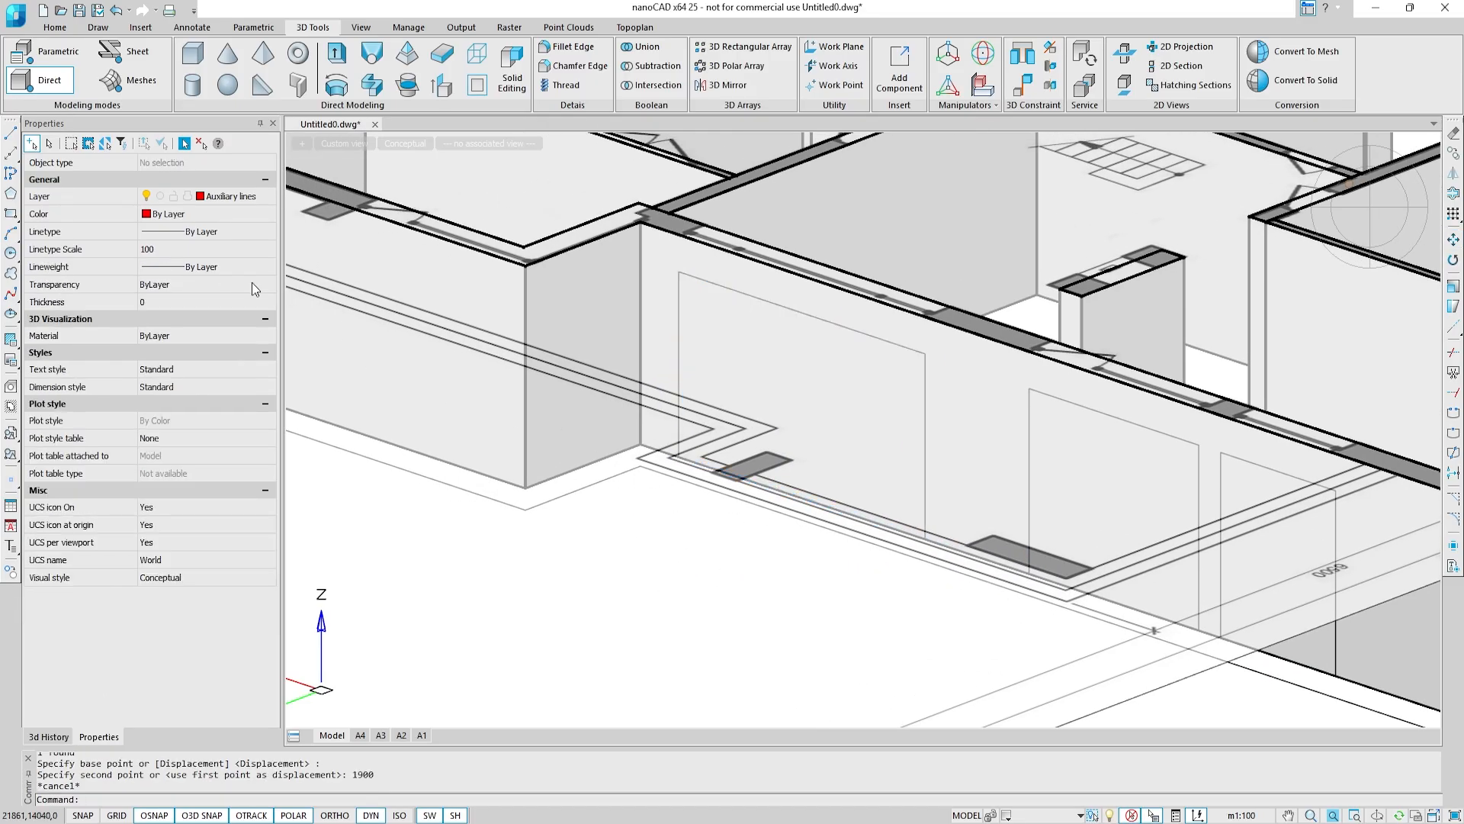
Step: Draw a 2250 by 2500 mm rectangle on the short return wall beside the rear wall, starting from its outer bottom corner
{"action": "left_click", "coordinate": [11, 215]}
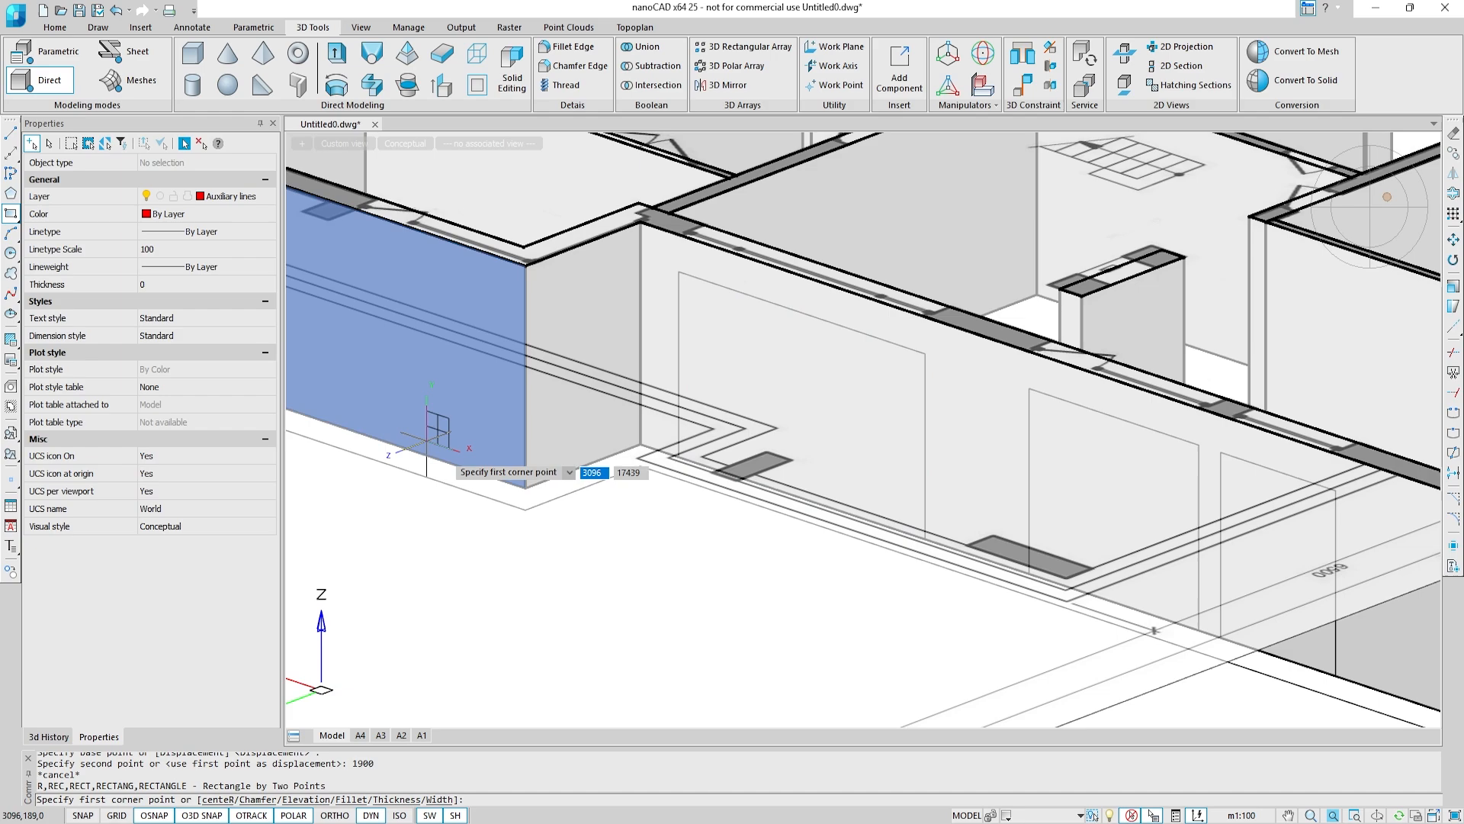
{"action": "left_click", "coordinate": [525, 486]}
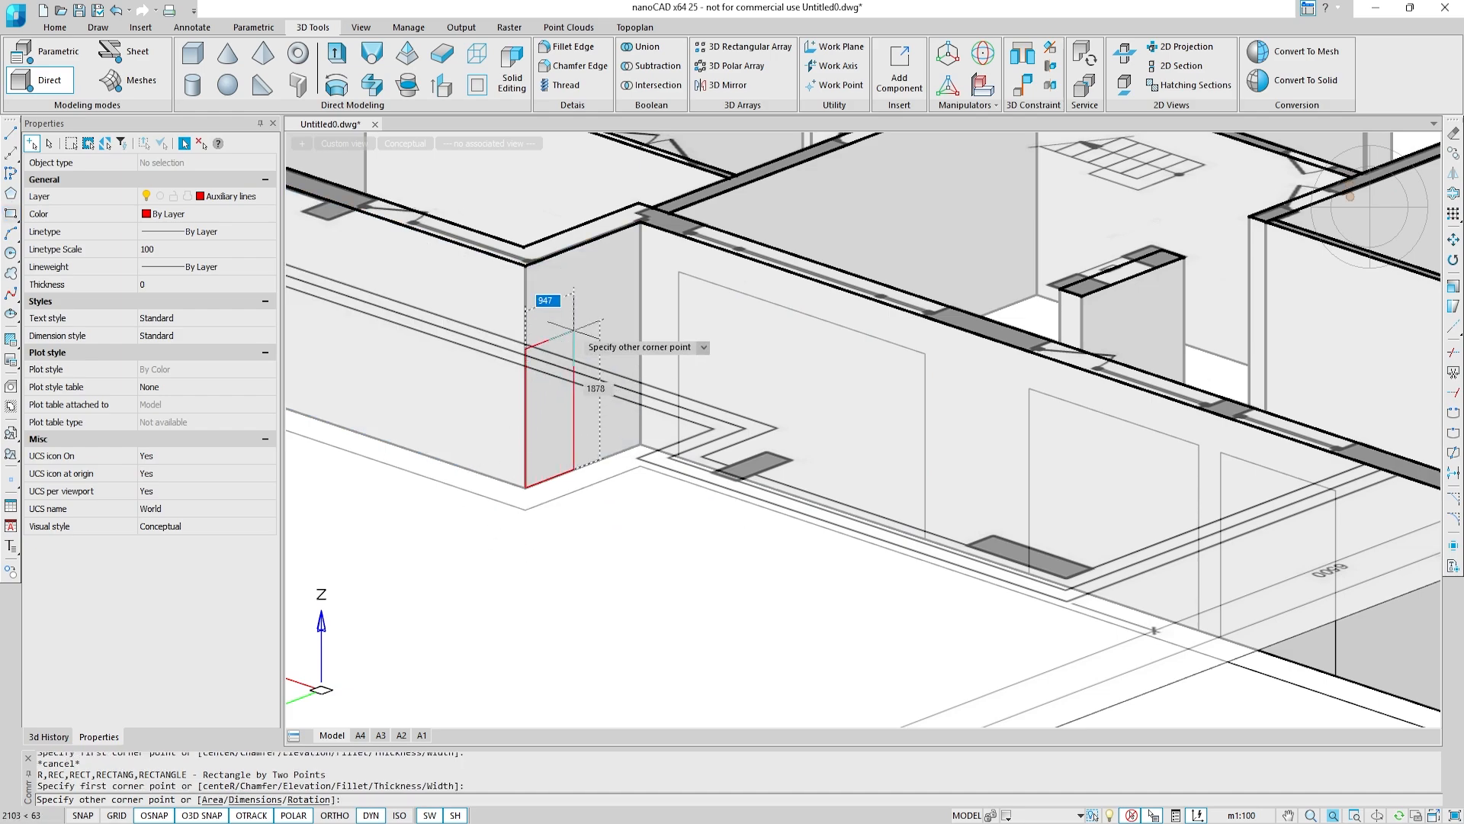
{"action": "key", "text": "Tab"}
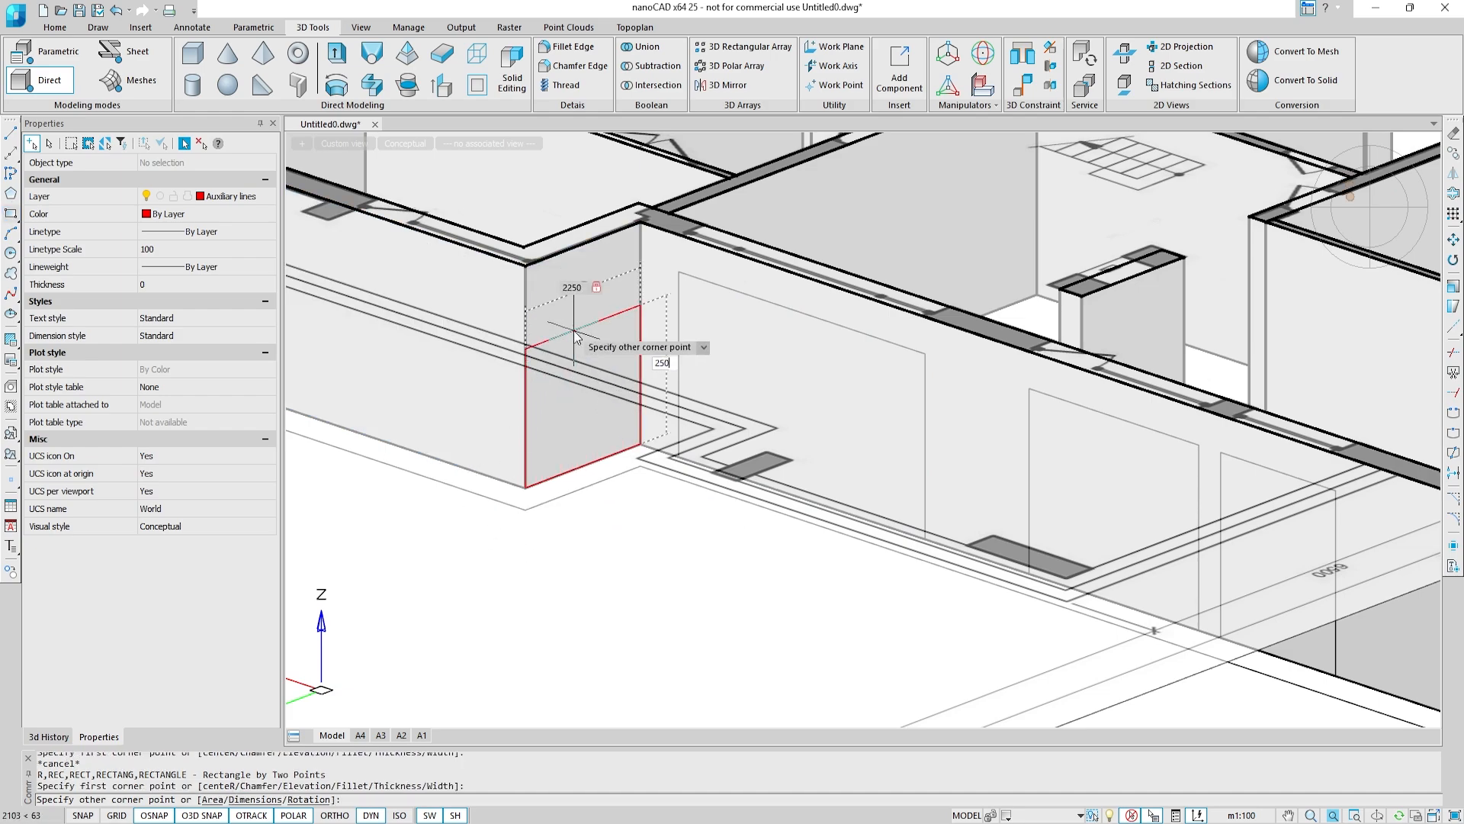
{"action": "key", "text": "Return"}
Step: Draw a 3150 by 2500 mm rectangle on the wall adjoining the short return wall, starting from their shared outer bottom corner
{"action": "middle_click_drag", "start_coordinate": [575, 339], "coordinate": [789, 431]}
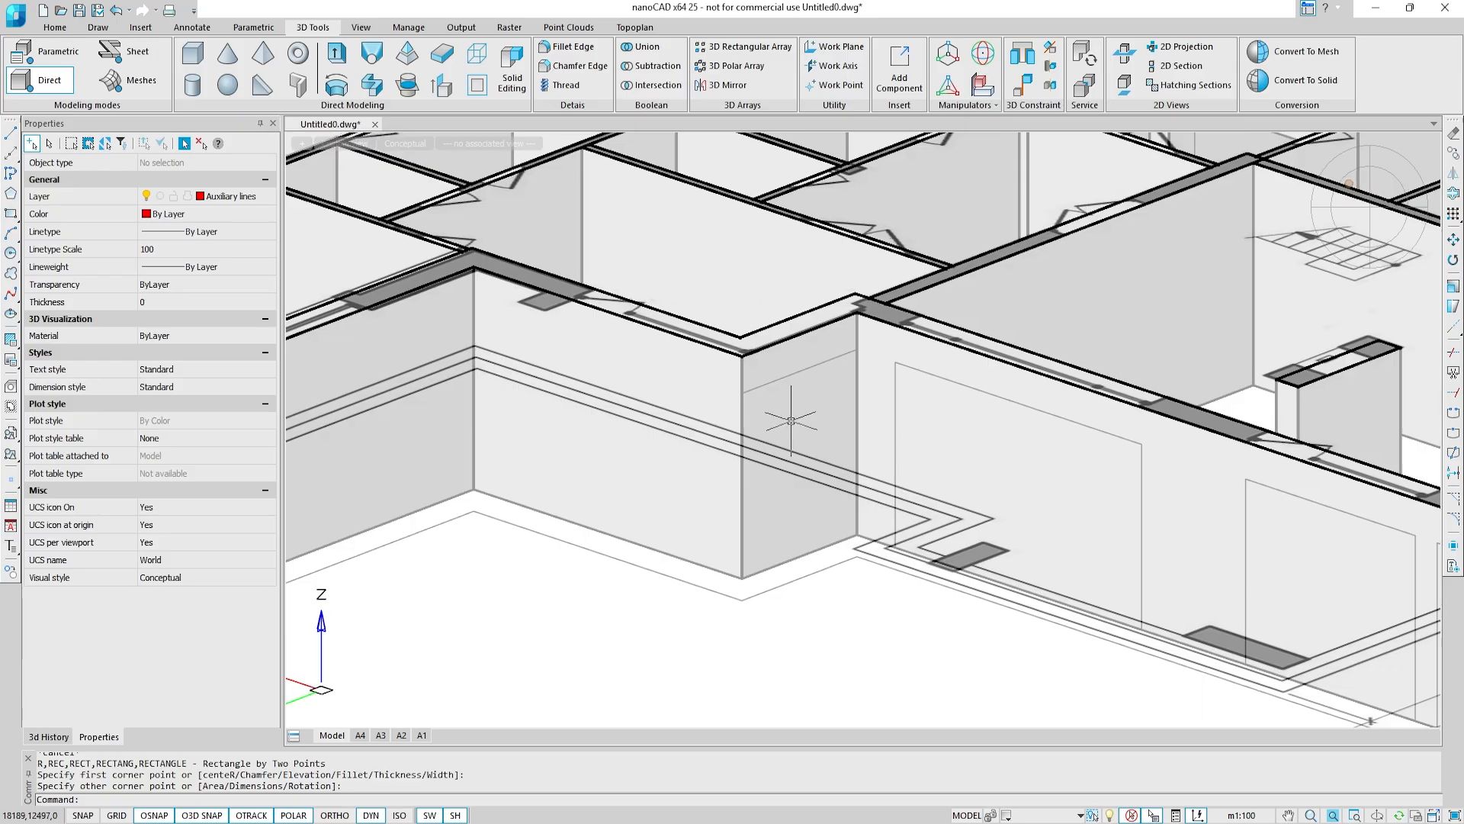
{"action": "left_click", "coordinate": [11, 213]}
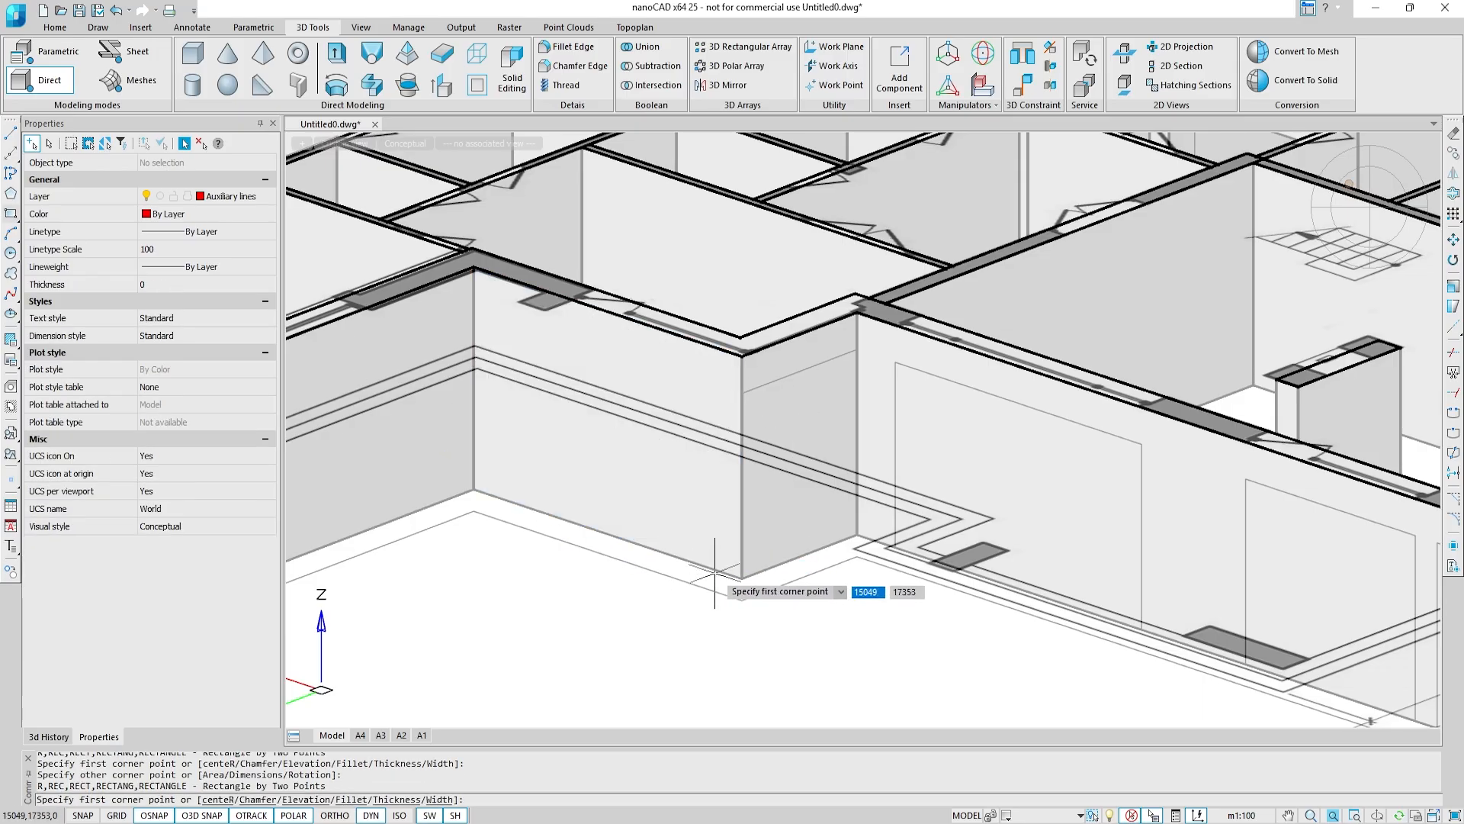
{"action": "scroll", "coordinate": [739, 568], "scroll_direction": "up", "scroll_amount": 5}
{"action": "left_click", "coordinate": [753, 601]}
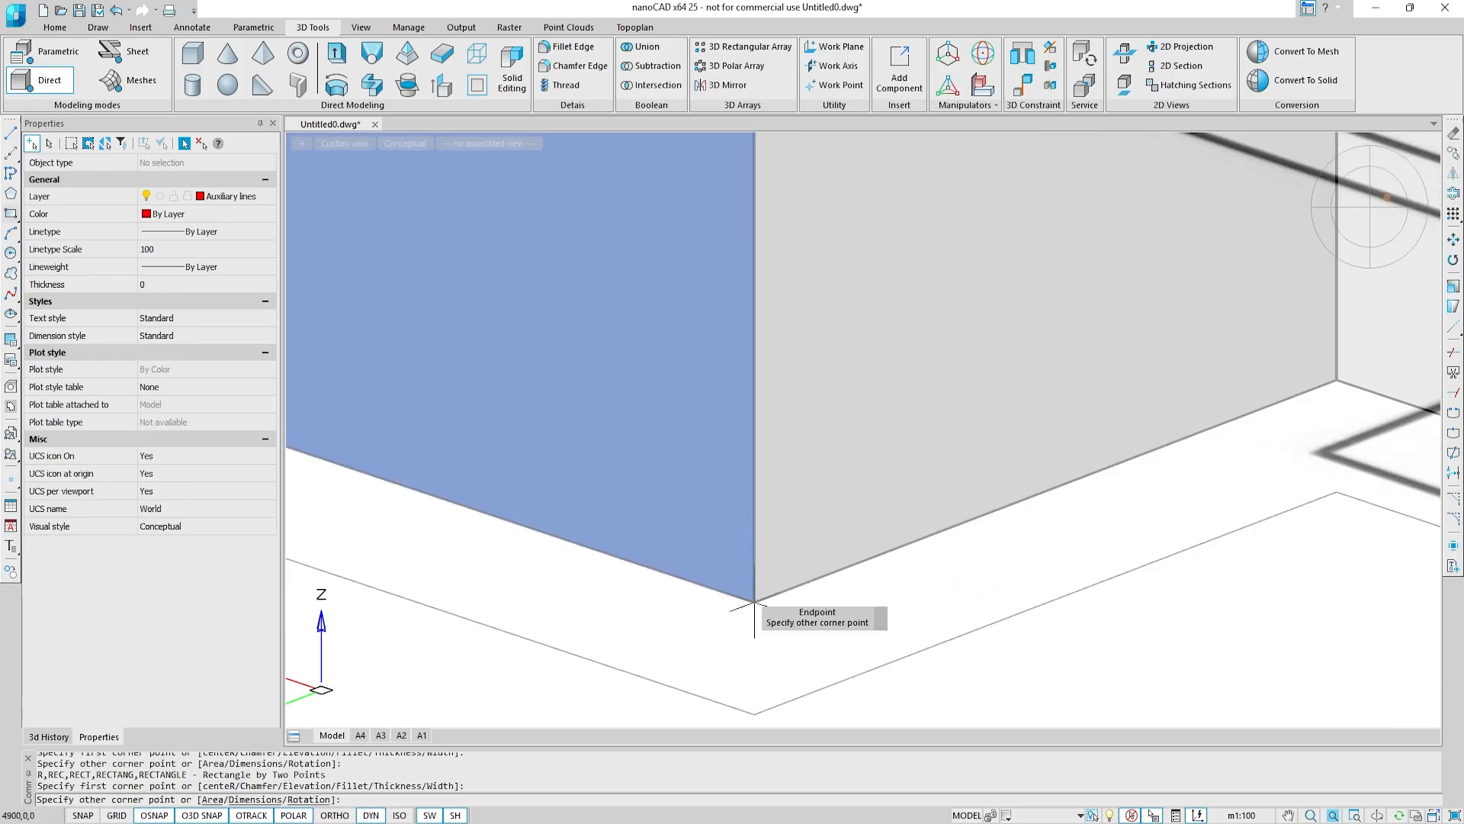
{"action": "scroll", "coordinate": [559, 172], "scroll_direction": "down", "scroll_amount": 3}
{"action": "middle_click_drag", "start_coordinate": [552, 186], "coordinate": [720, 496]}
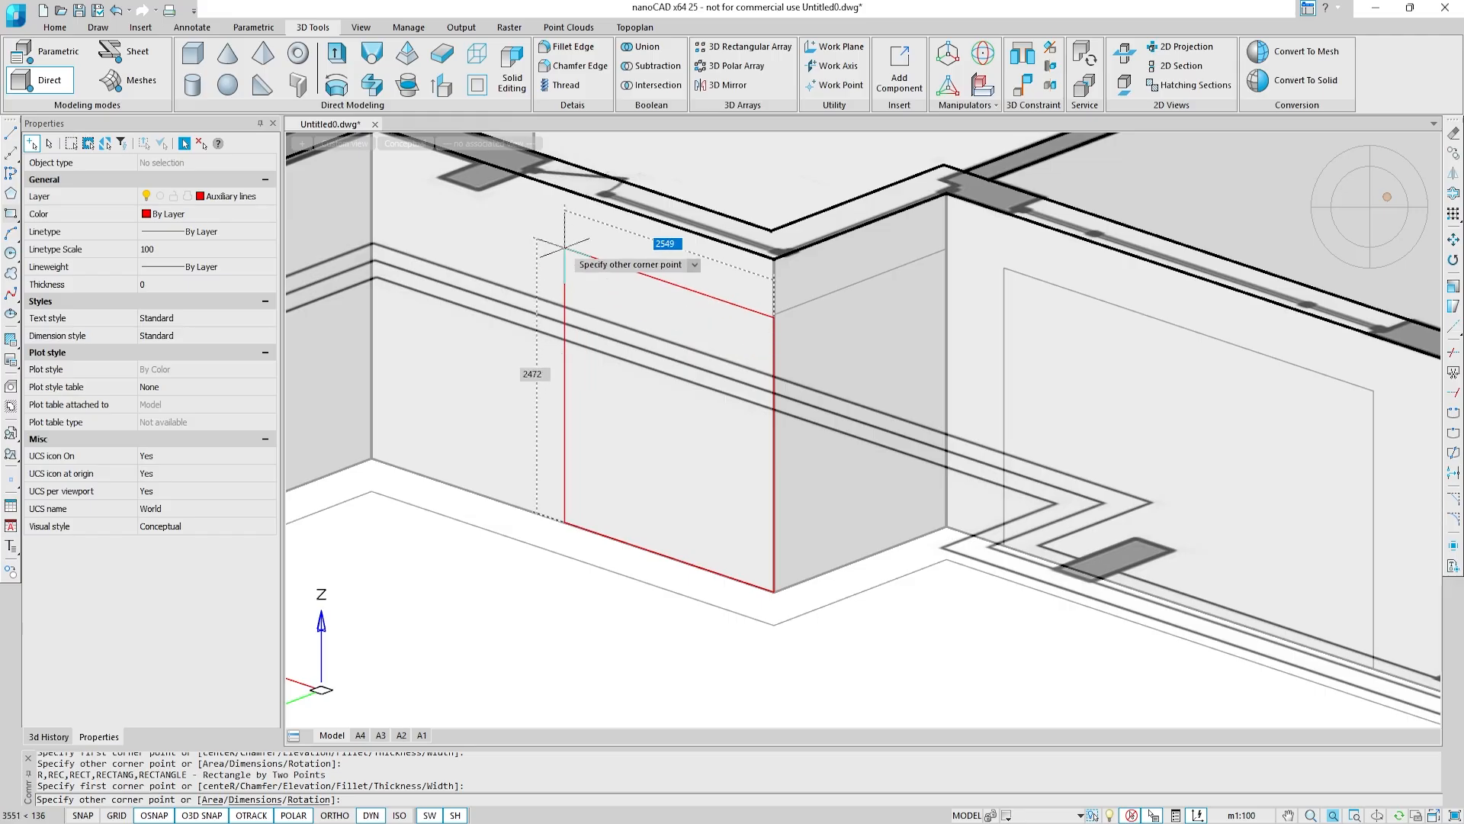
{"action": "type", "text": "3150"}
{"action": "key", "text": "Tab"}
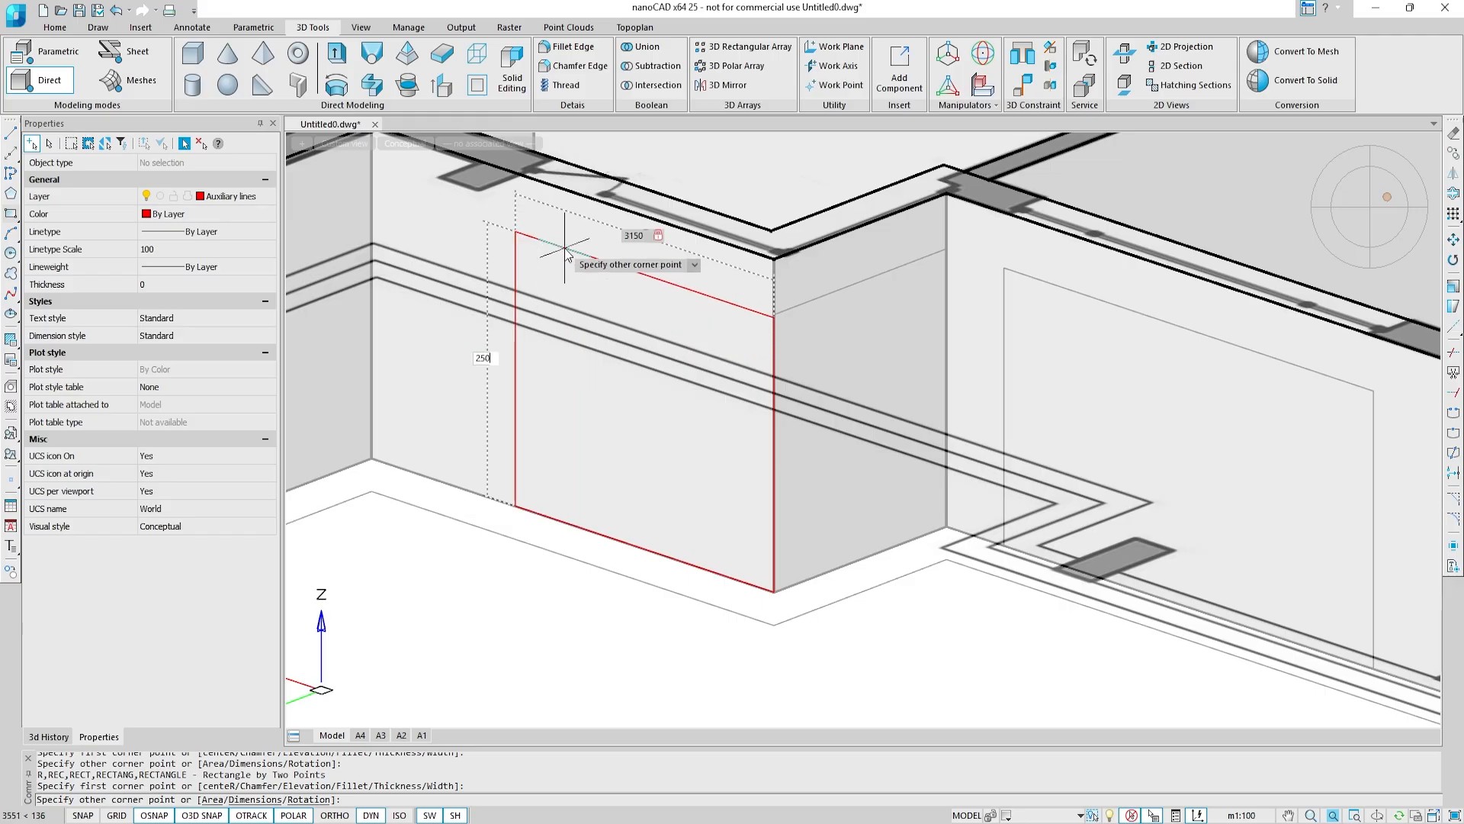
{"action": "key", "text": "Return"}
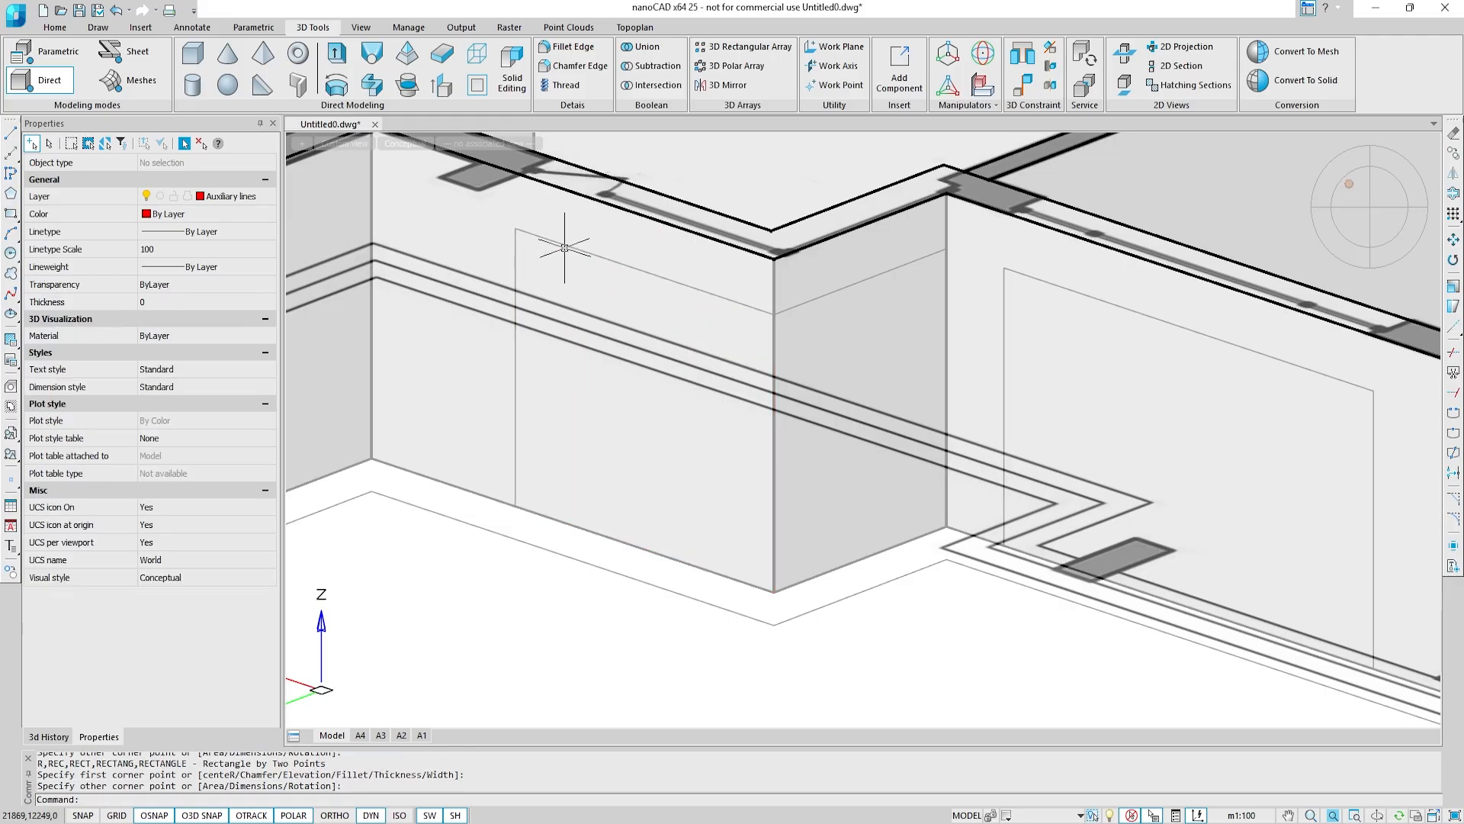
Step: Cut the corner opening through the 3150 mm and 2250 mm wide rectangles with Presspull
{"action": "left_click", "coordinate": [445, 91]}
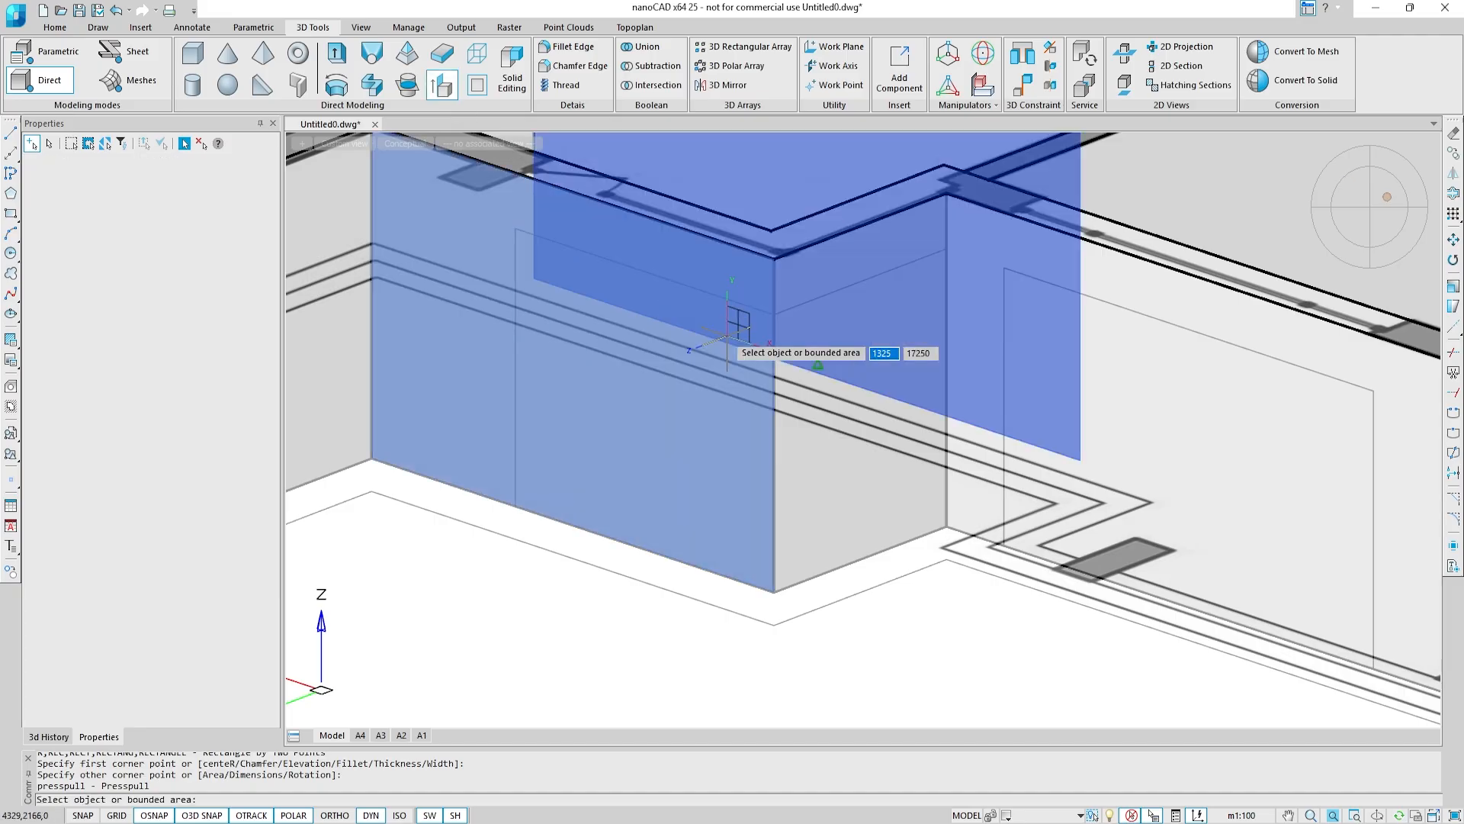
{"action": "middle_click_drag", "start_coordinate": [686, 448], "coordinate": [625, 602]}
{"action": "left_click", "coordinate": [683, 454]}
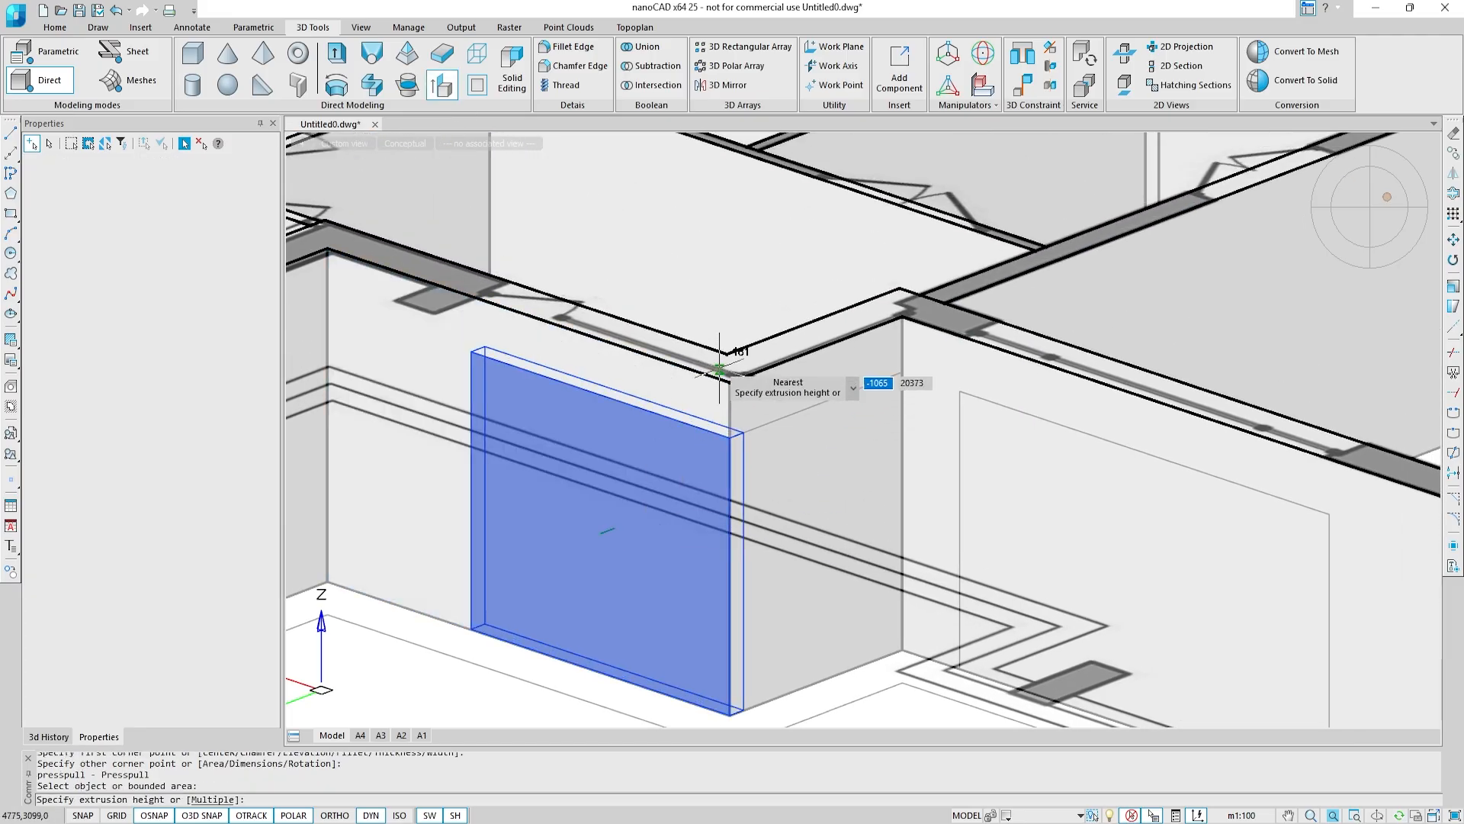
{"action": "left_click", "coordinate": [732, 342]}
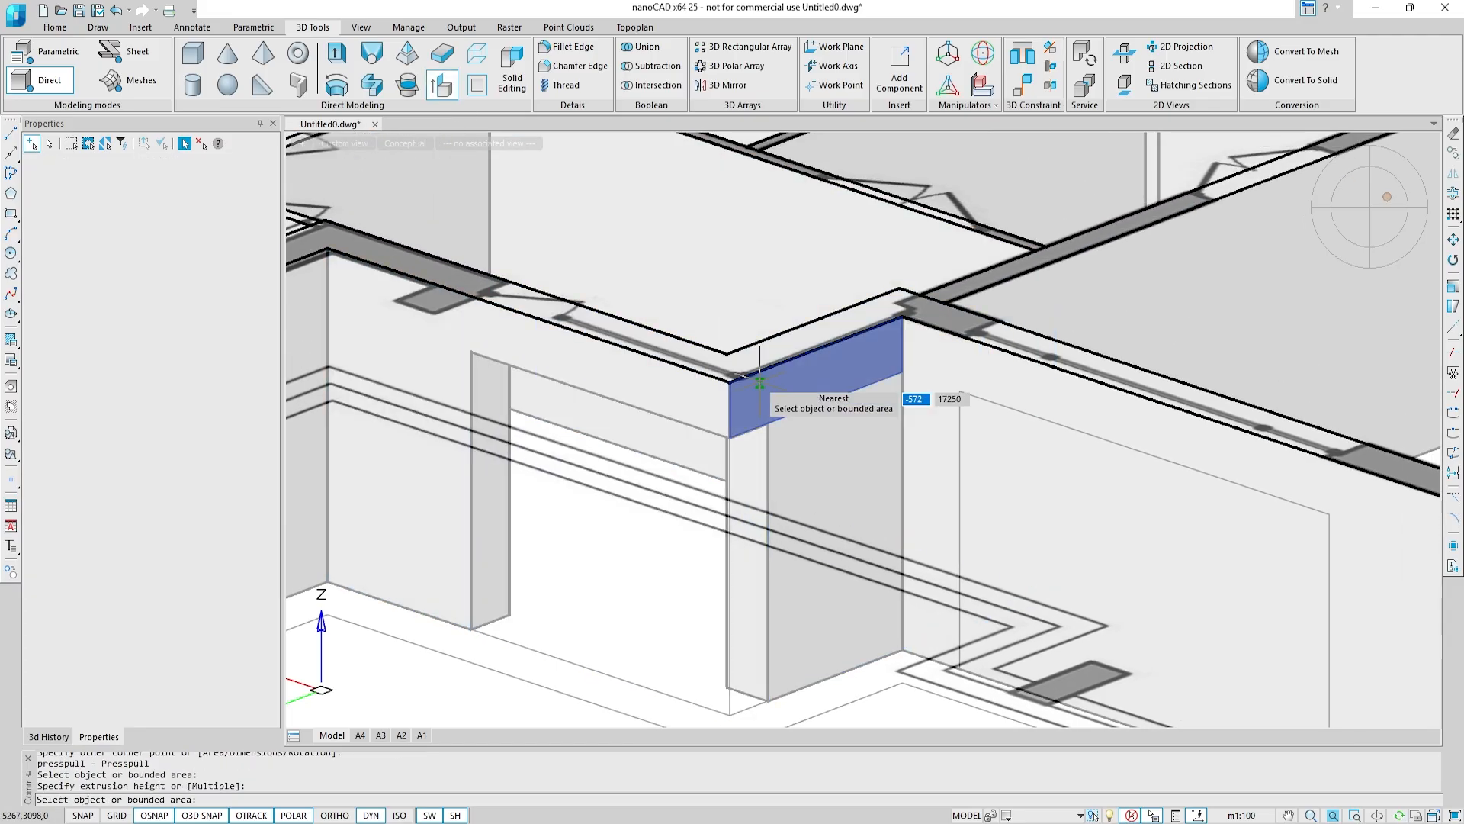
{"action": "left_click", "coordinate": [813, 425]}
{"action": "left_click", "coordinate": [760, 341]}
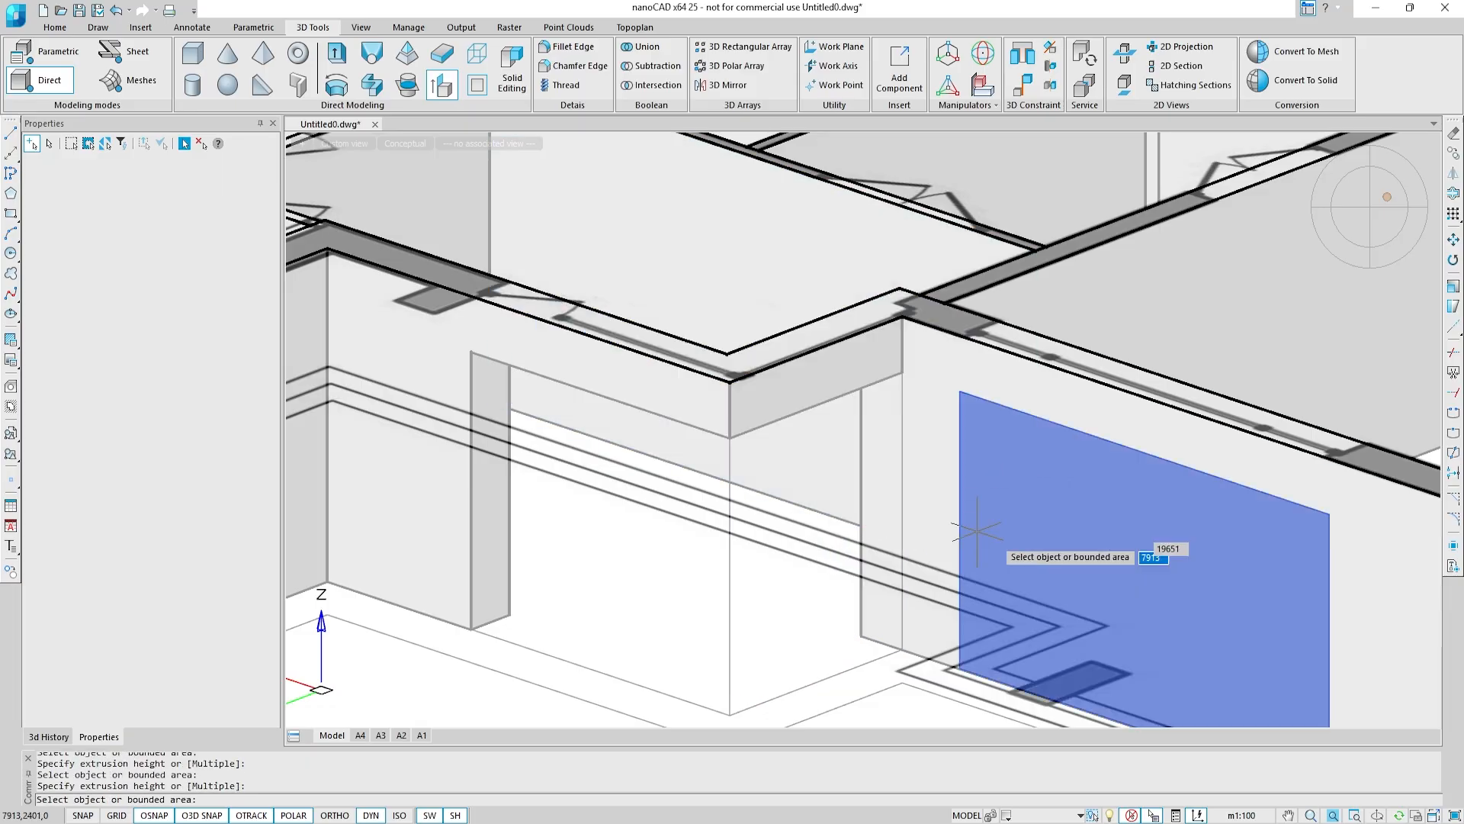
Step: Cut openings through the 4500, 3100 and 2100 mm wide rectangles on the rear wall with Presspull
{"action": "middle_click_drag", "start_coordinate": [1017, 535], "coordinate": [770, 517]}
{"action": "left_click", "coordinate": [772, 517]}
{"action": "left_click", "coordinate": [950, 368]}
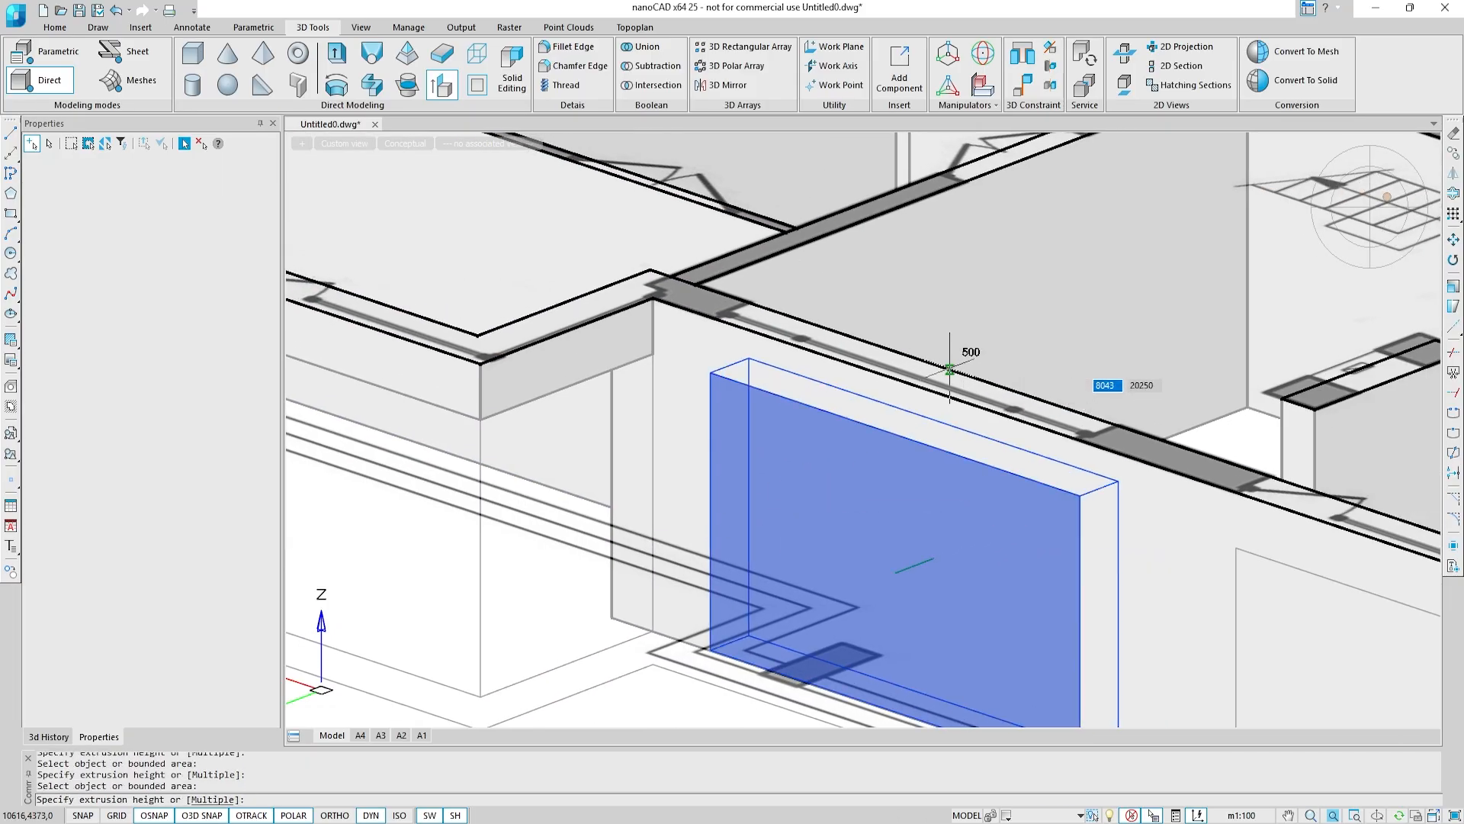
{"action": "middle_click_drag", "start_coordinate": [1127, 502], "coordinate": [559, 383]}
{"action": "left_click", "coordinate": [771, 575]}
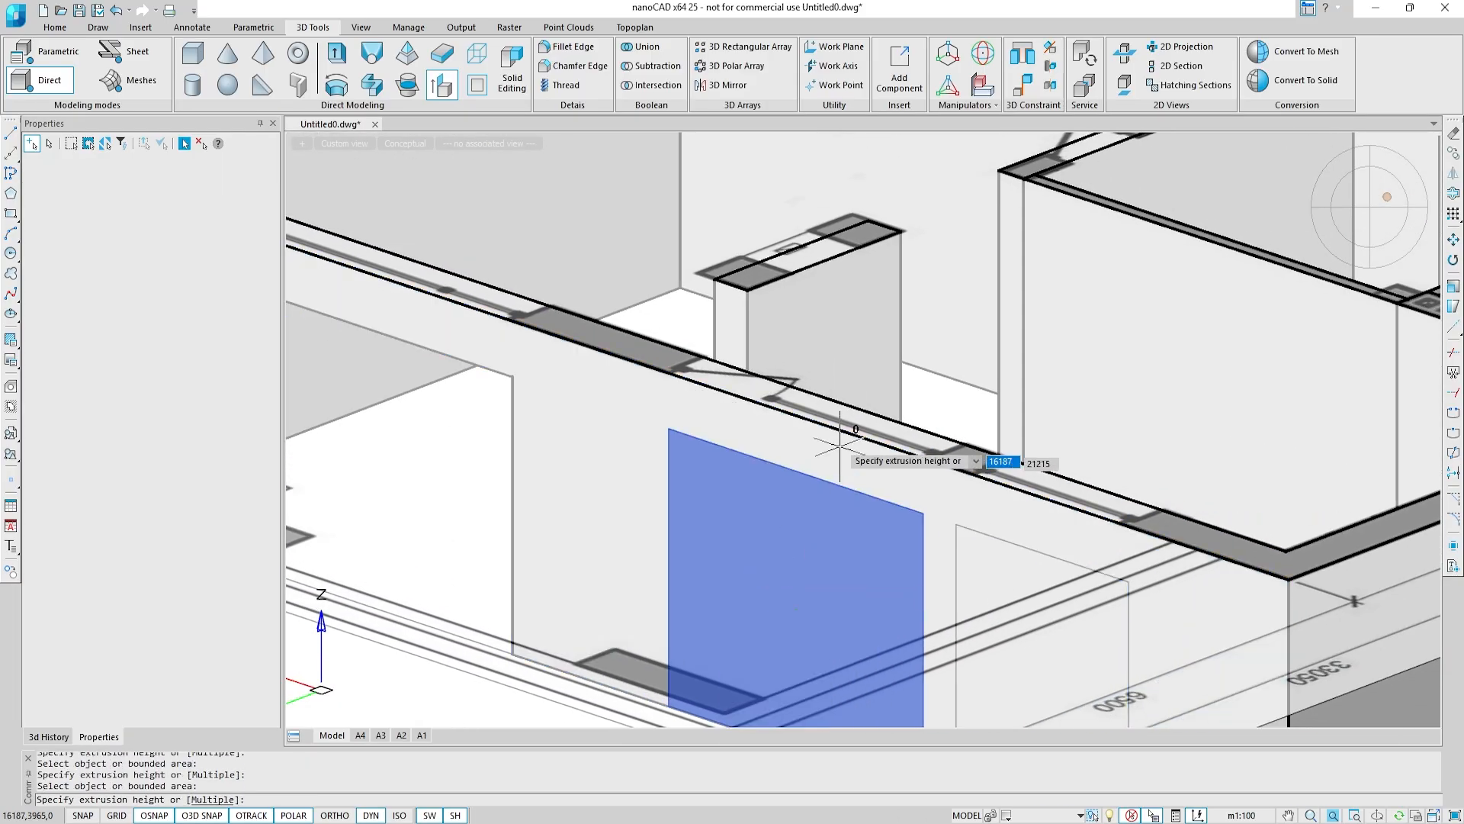
{"action": "left_click", "coordinate": [880, 416]}
{"action": "middle_click_drag", "start_coordinate": [1033, 560], "coordinate": [733, 417]}
{"action": "left_click", "coordinate": [733, 422]}
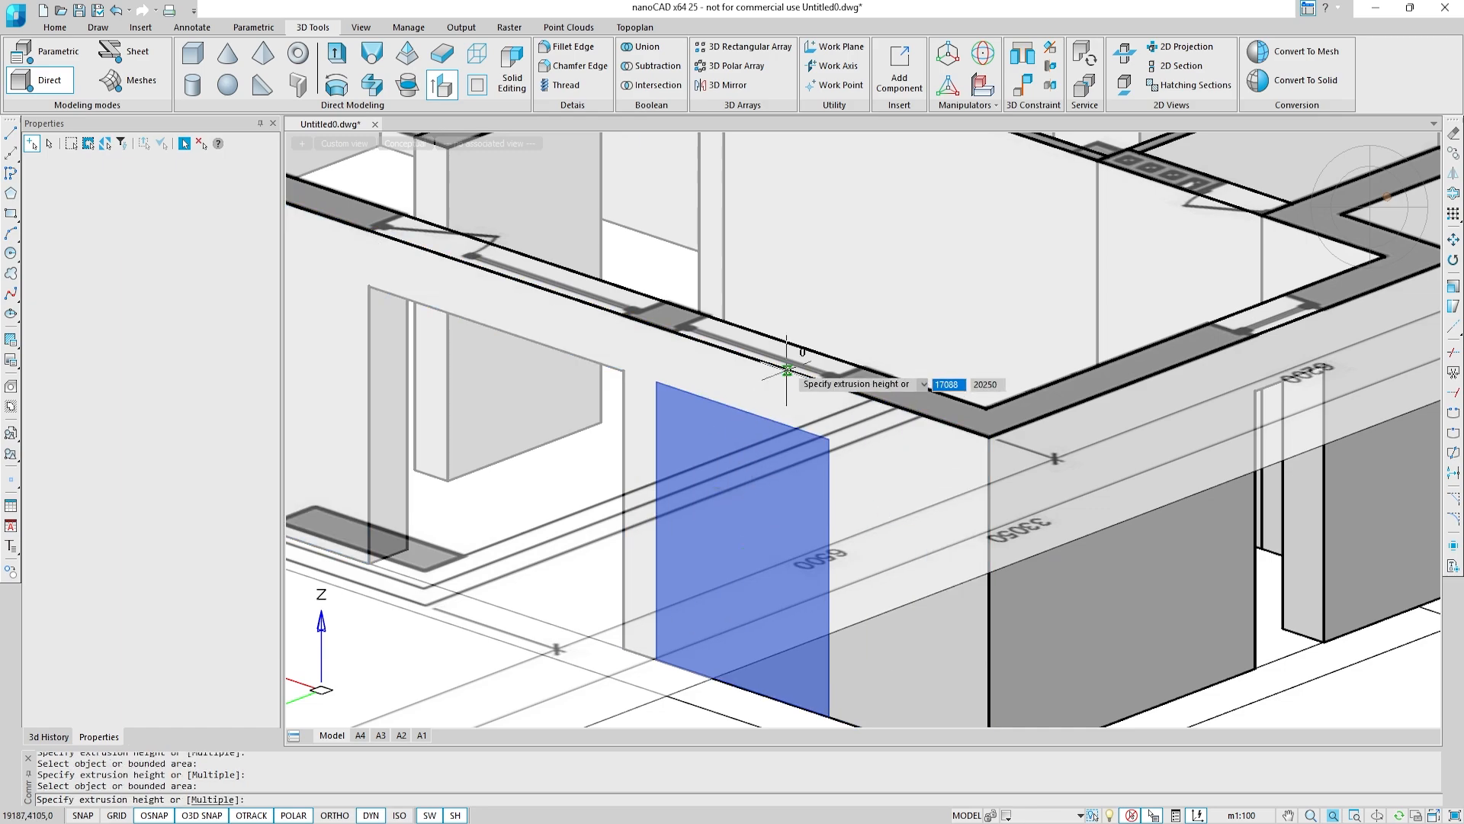
{"action": "left_click", "coordinate": [817, 351]}
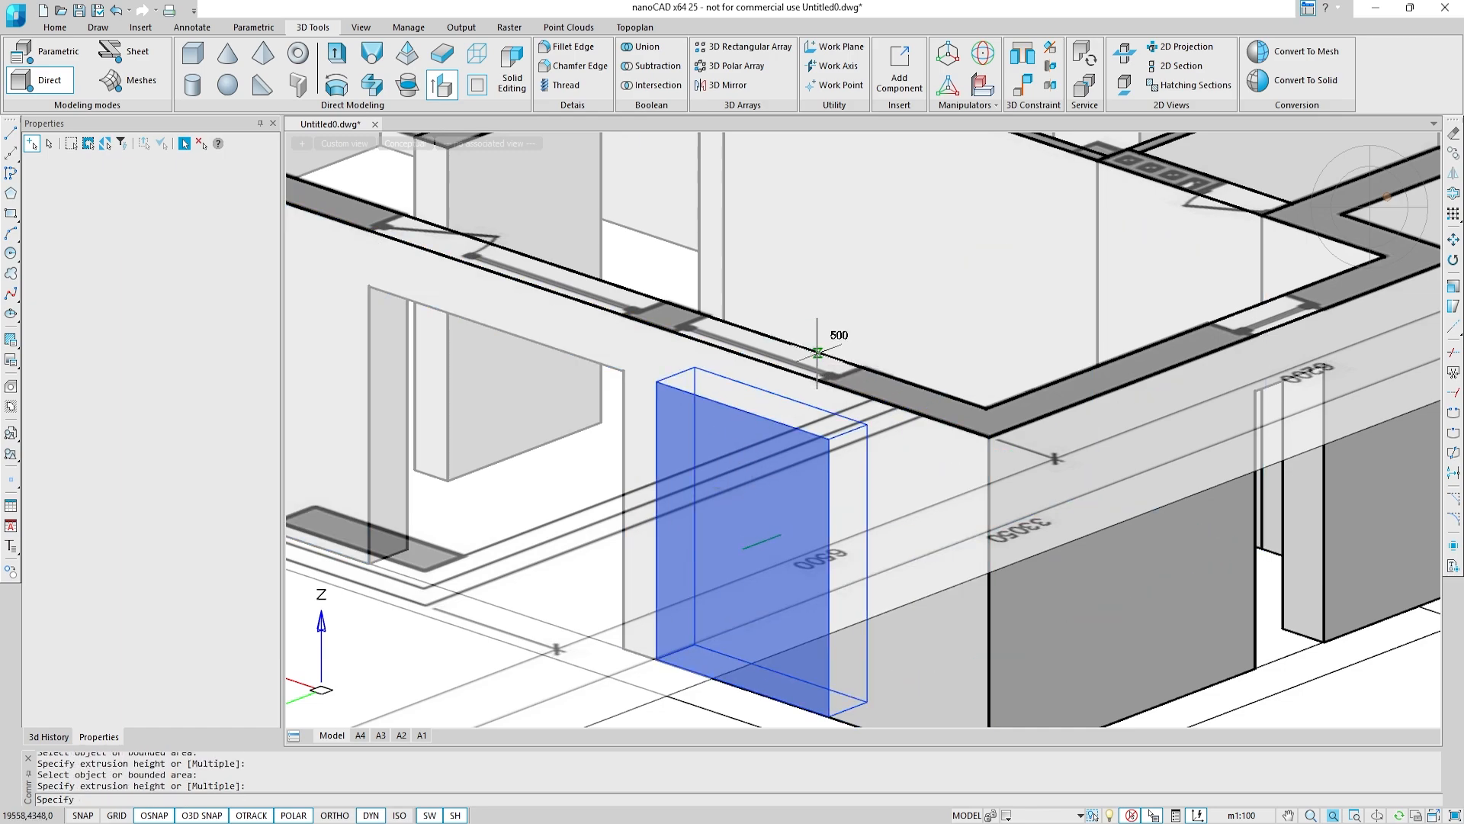
{"action": "middle_click_drag", "start_coordinate": [513, 390], "coordinate": [1071, 457]}
{"action": "key", "text": "Escape"}
Step: Draw a 3010 by 2500 mm rectangle on the long exterior wall, starting from its outer bottom corner at the end wall
{"action": "middle_click_drag", "start_coordinate": [570, 481], "coordinate": [1205, 525]}
{"action": "middle_click_drag", "start_coordinate": [626, 488], "coordinate": [1265, 601]}
{"action": "middle_click_drag", "start_coordinate": [666, 604], "coordinate": [1284, 388]}
{"action": "scroll", "coordinate": [1051, 431], "scroll_direction": "down", "scroll_amount": 2}
{"action": "middle_click_drag", "start_coordinate": [1050, 431], "coordinate": [996, 396]}
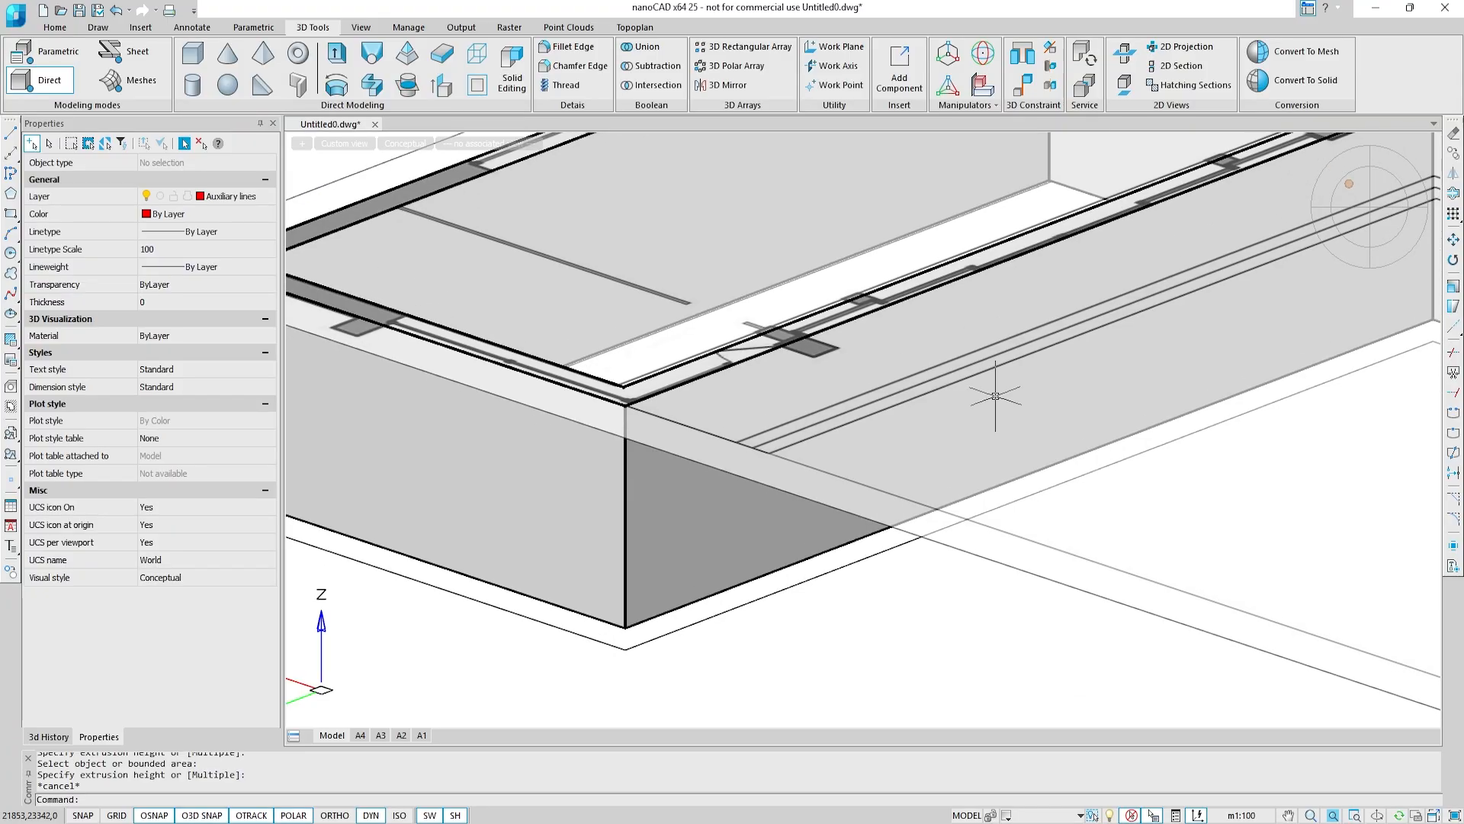
{"action": "left_click", "coordinate": [11, 214]}
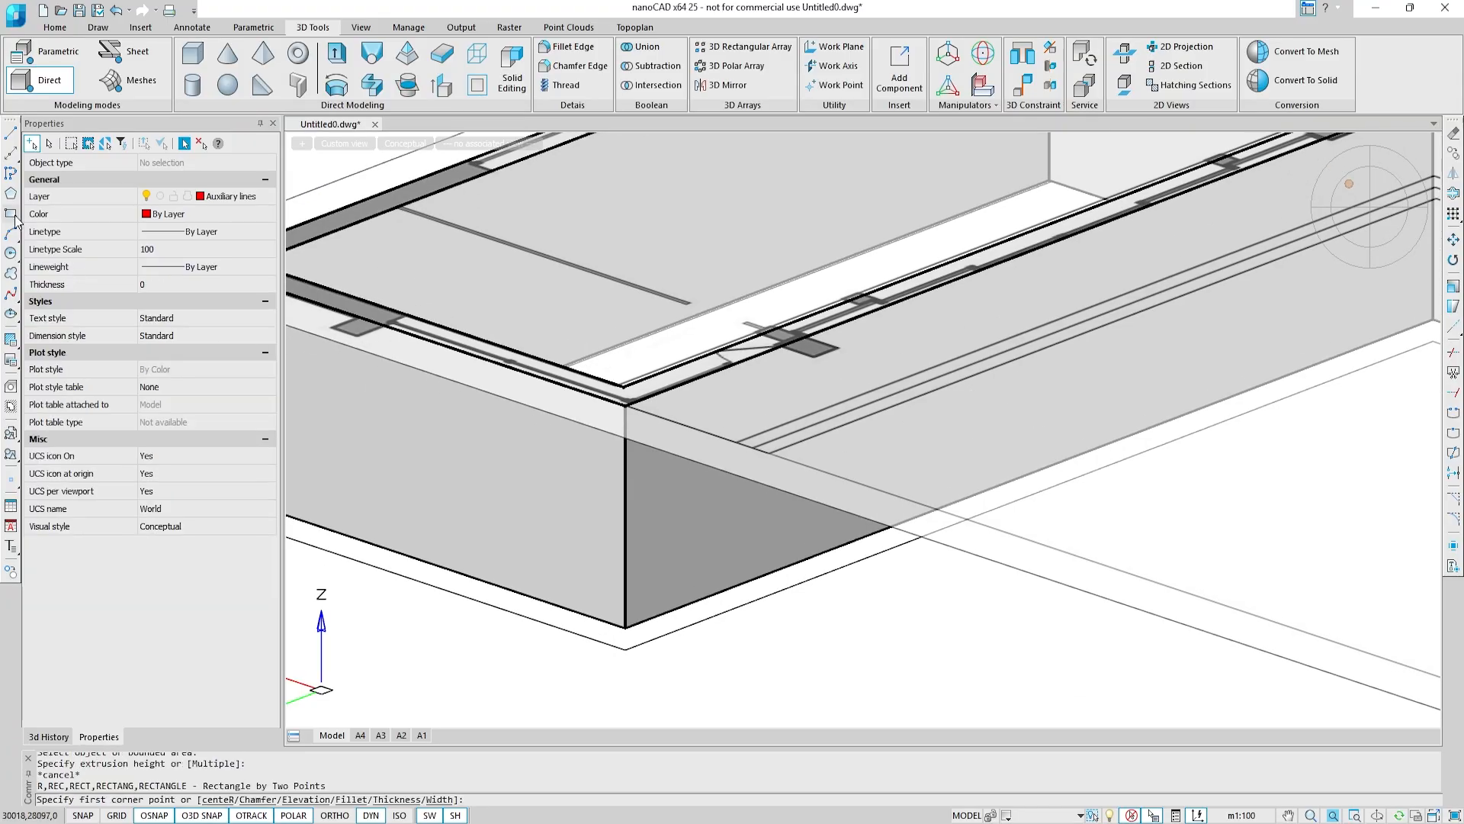
{"action": "left_click", "coordinate": [625, 628]}
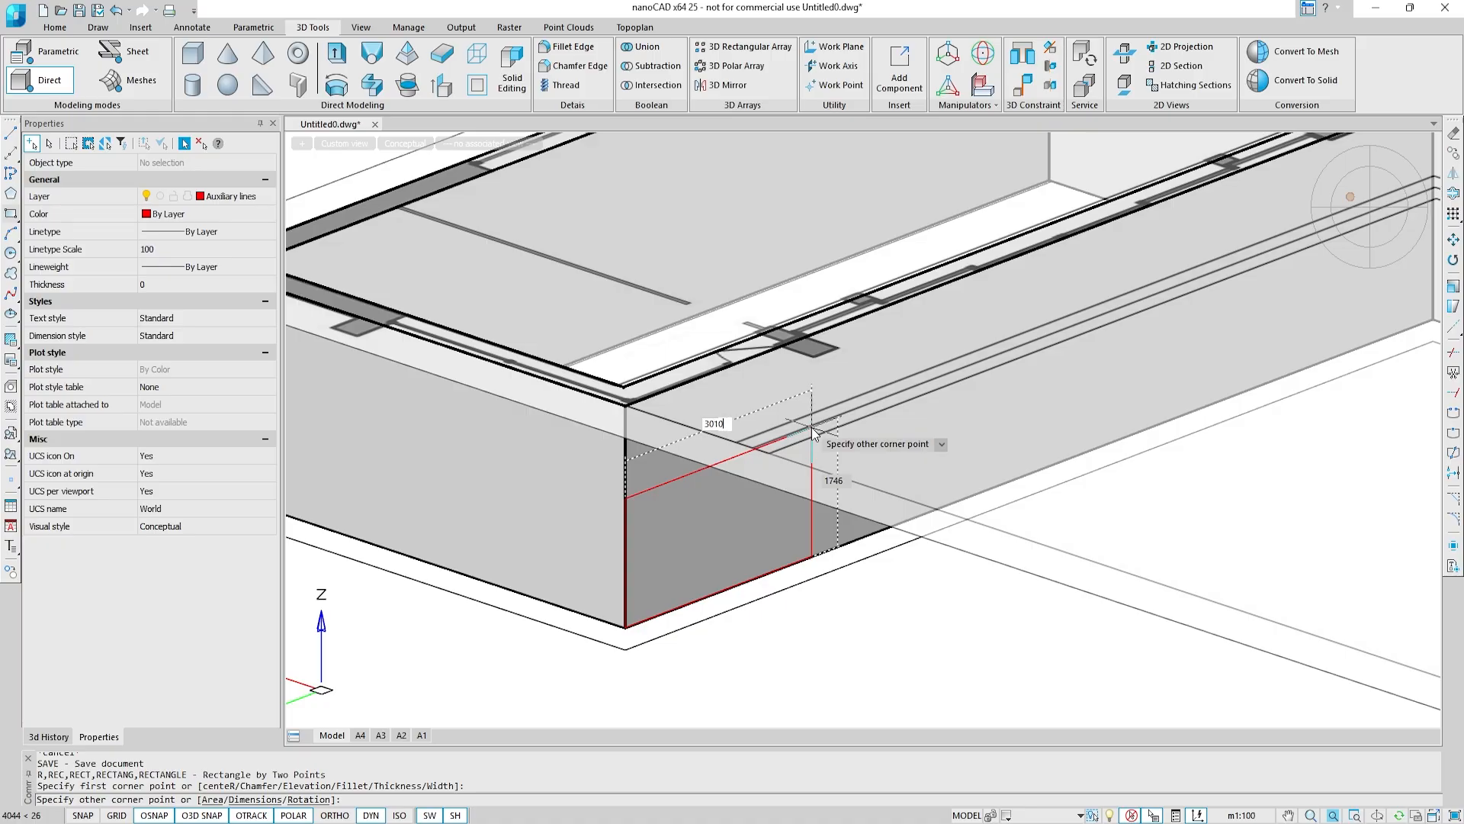
{"action": "key", "text": "Tab"}
{"action": "type", "text": "25"}
{"action": "key", "text": "Return"}
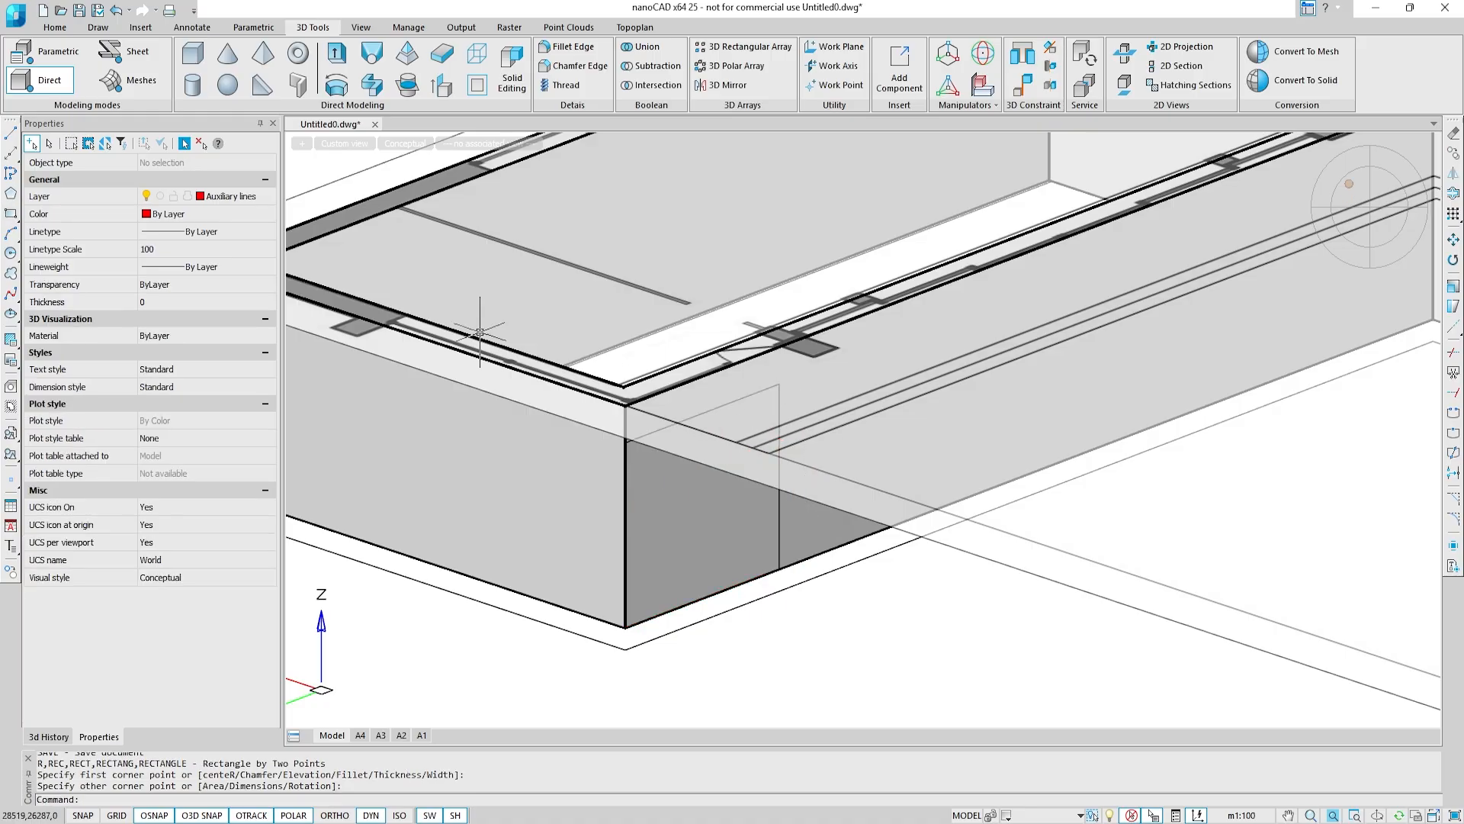
Step: Draw a 9700 by 2500 mm rectangle on the same long wall, starting from the far bottom corner of the 3010 mm wide rectangle
{"action": "key", "text": "Return"}
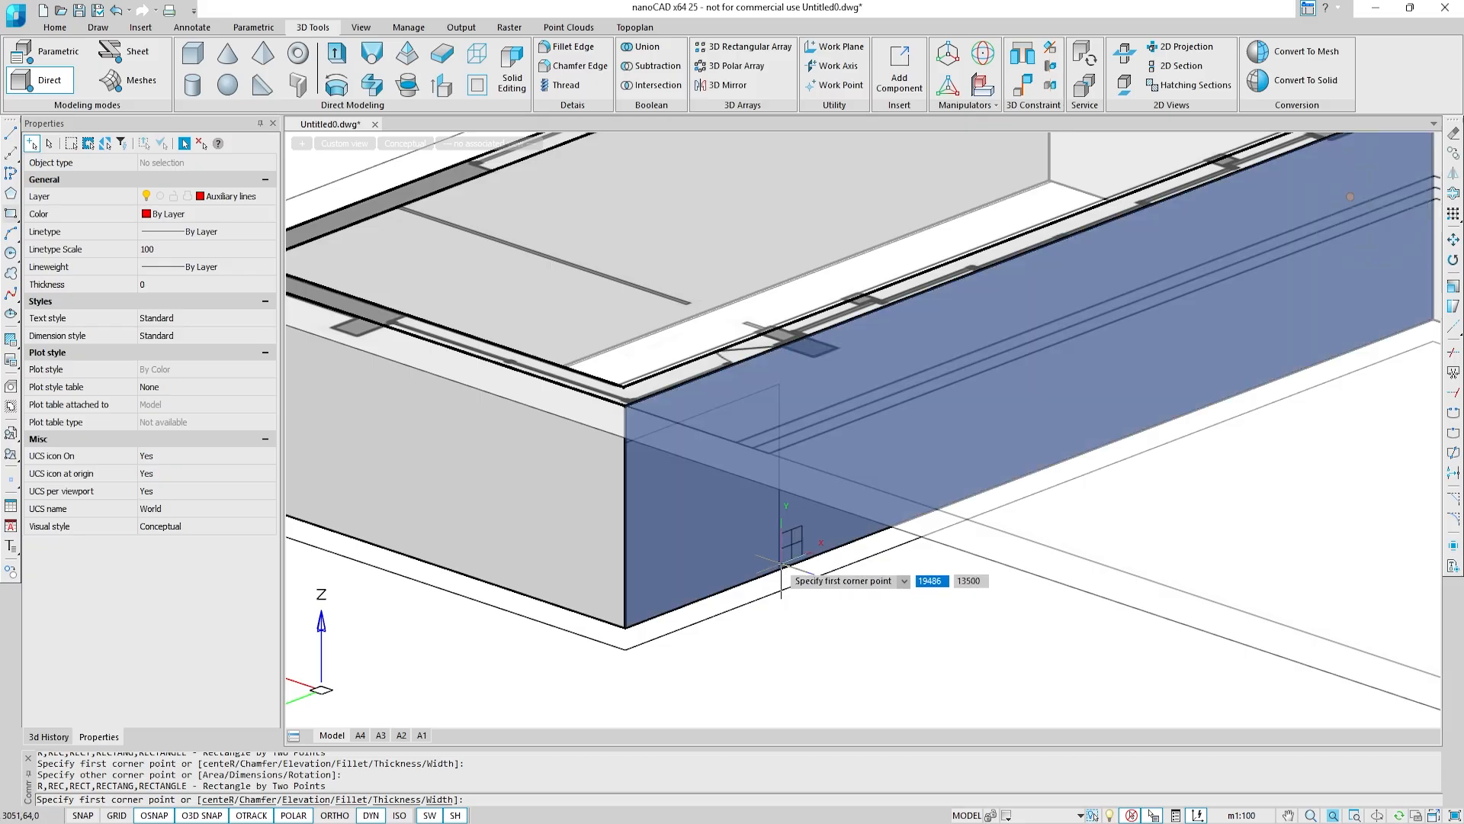
{"action": "left_click", "coordinate": [780, 569]}
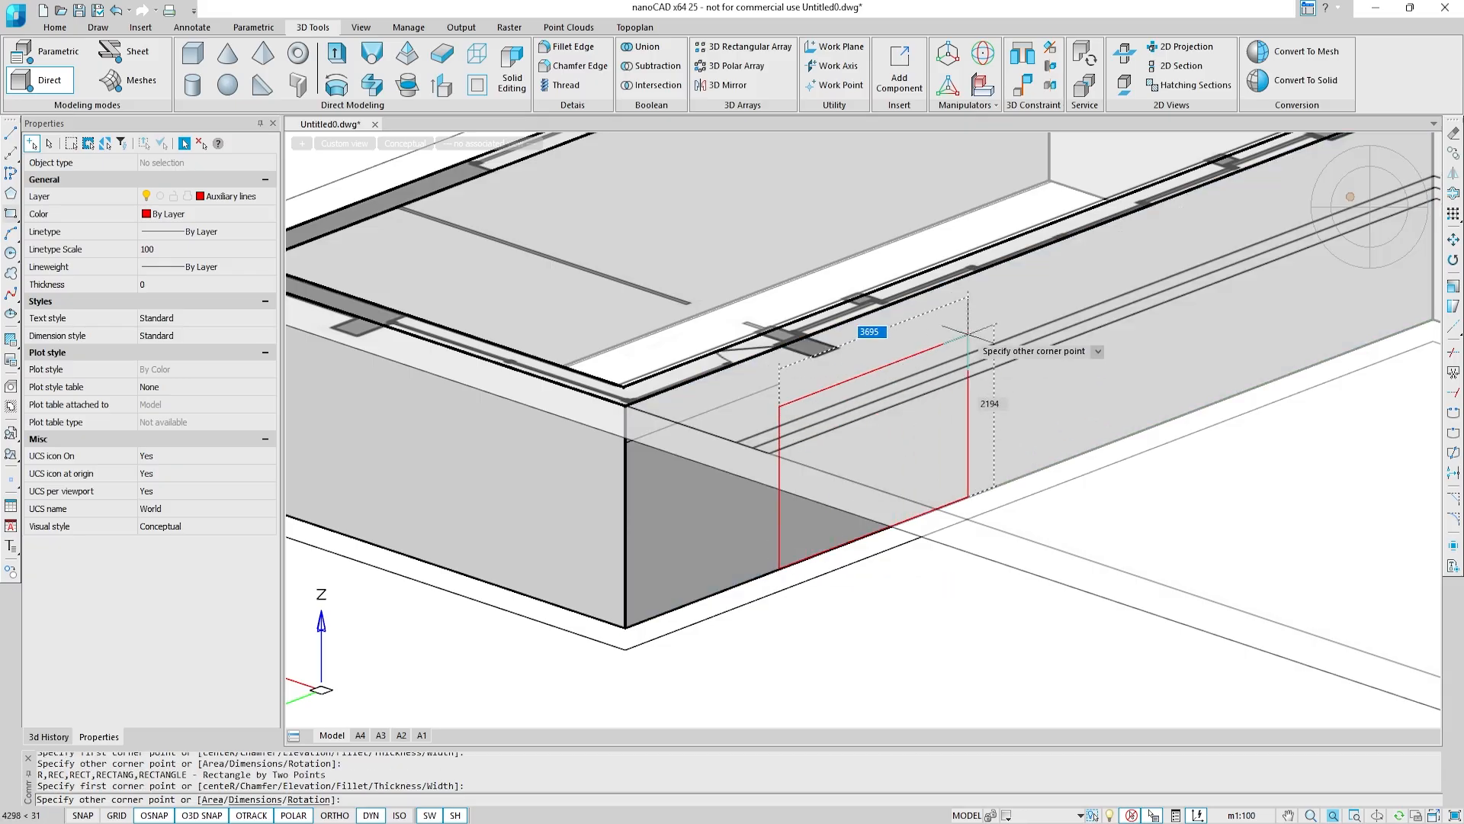
{"action": "key", "text": "Tab"}
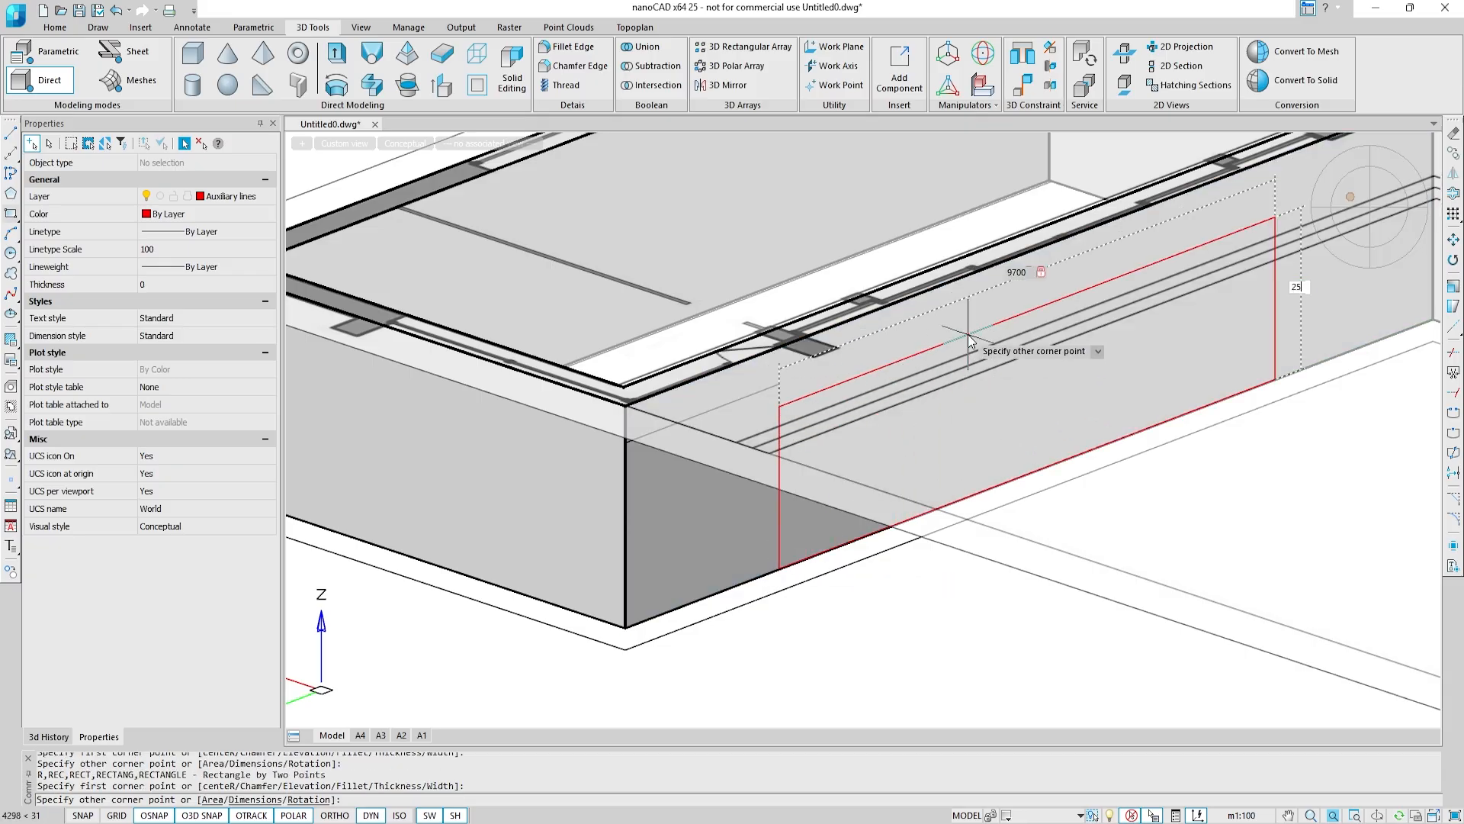
{"action": "type", "text": "2500"}
{"action": "key", "text": "Return"}
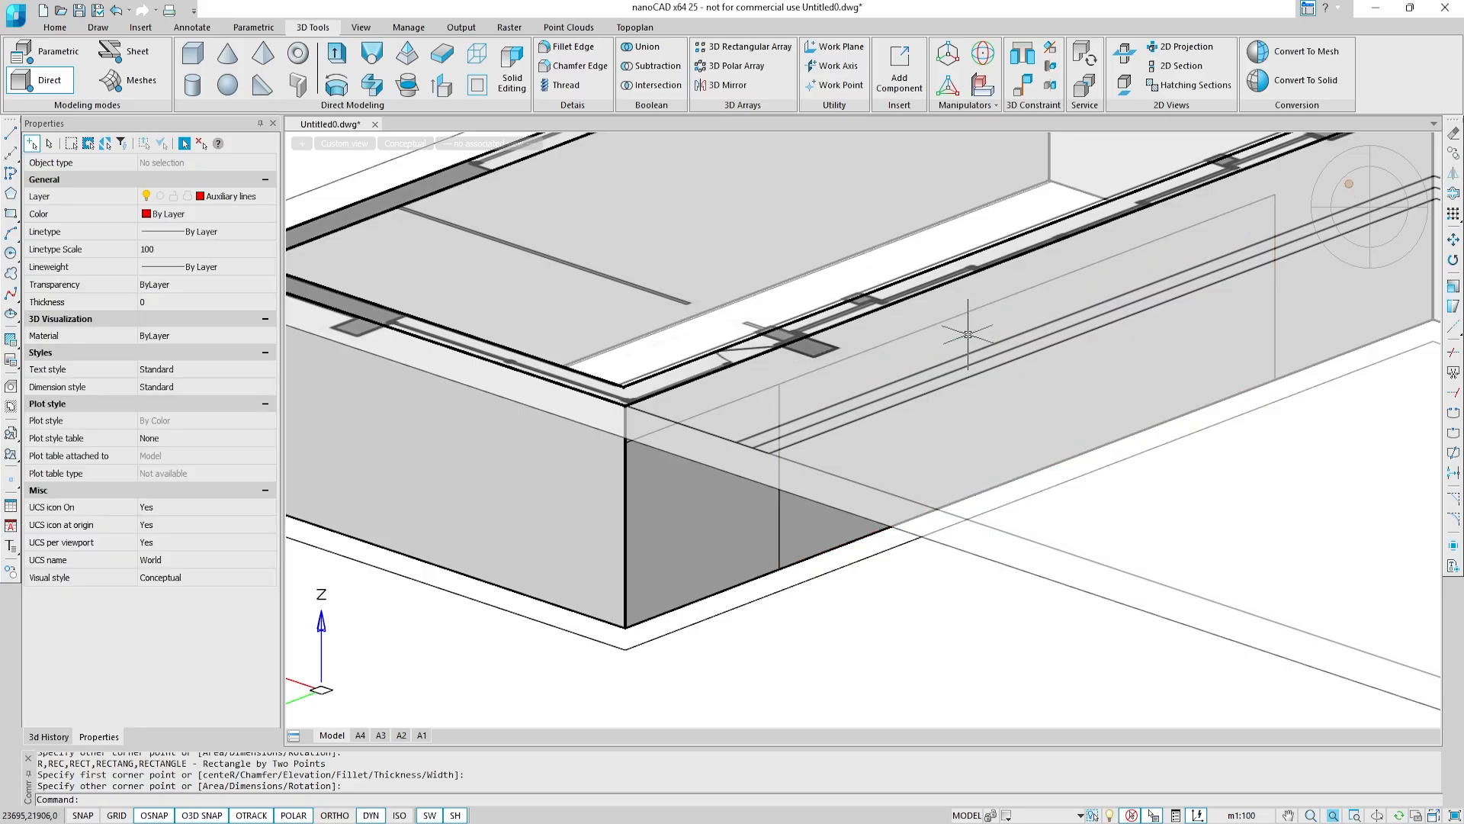
Step: Move the 9700 mm wide rectangle 450 mm along the wall, away from the 3010 mm wide rectangle
{"action": "left_click", "coordinate": [808, 558]}
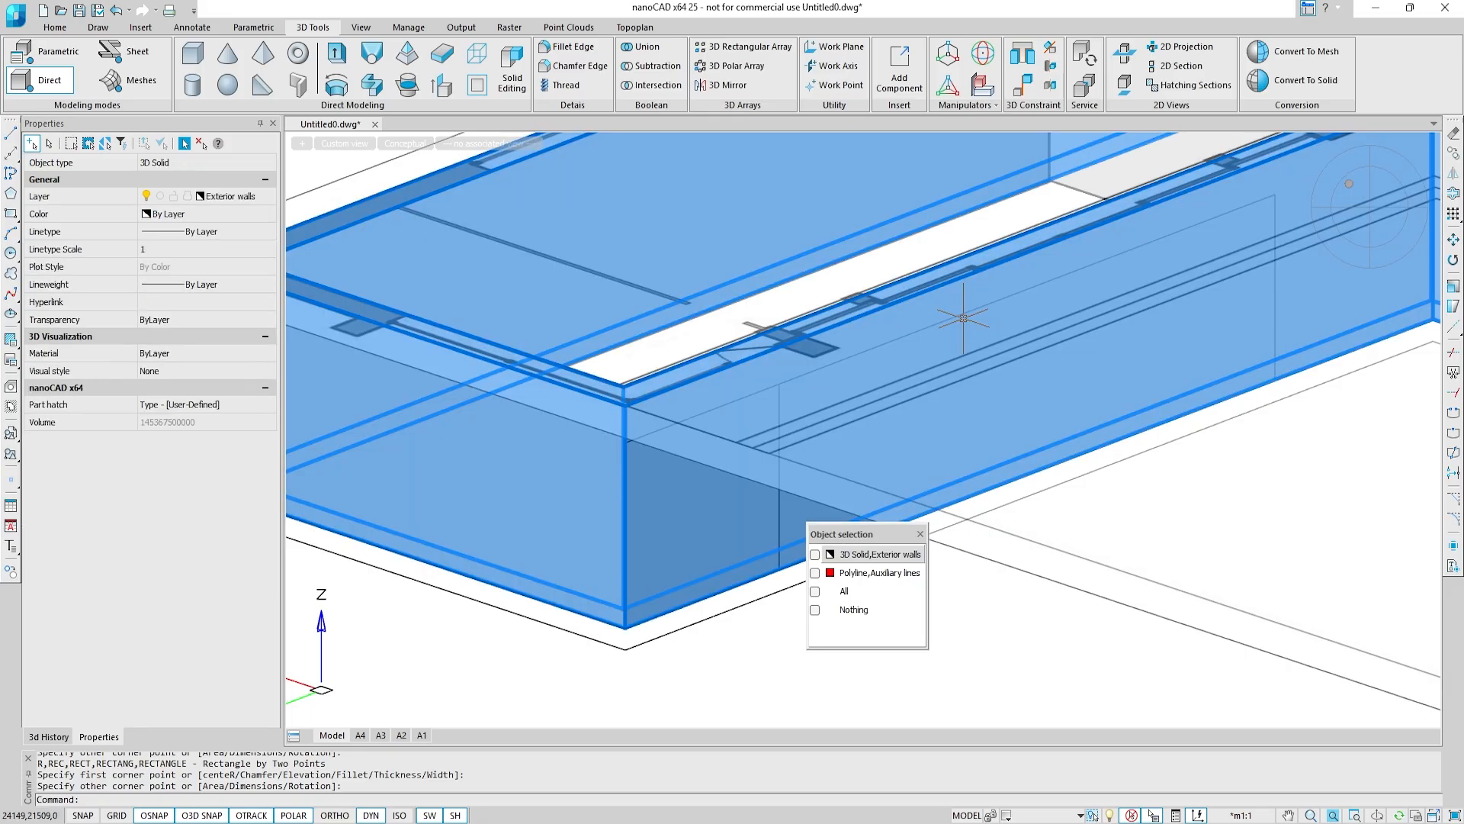
{"action": "left_click", "coordinate": [868, 579]}
{"action": "type", "text": "m"}
{"action": "key", "text": "Return"}
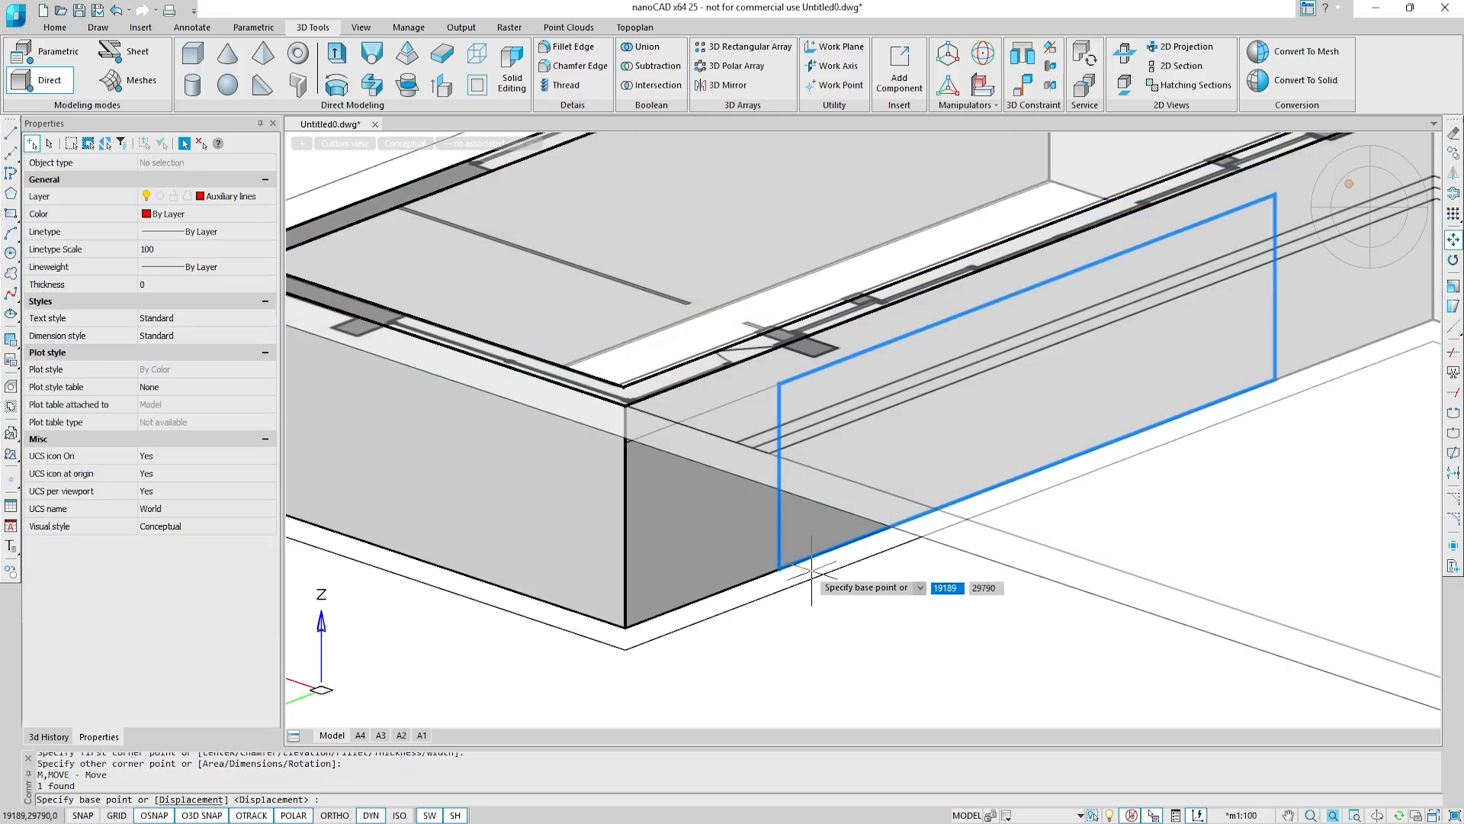
{"action": "left_click", "coordinate": [778, 569]}
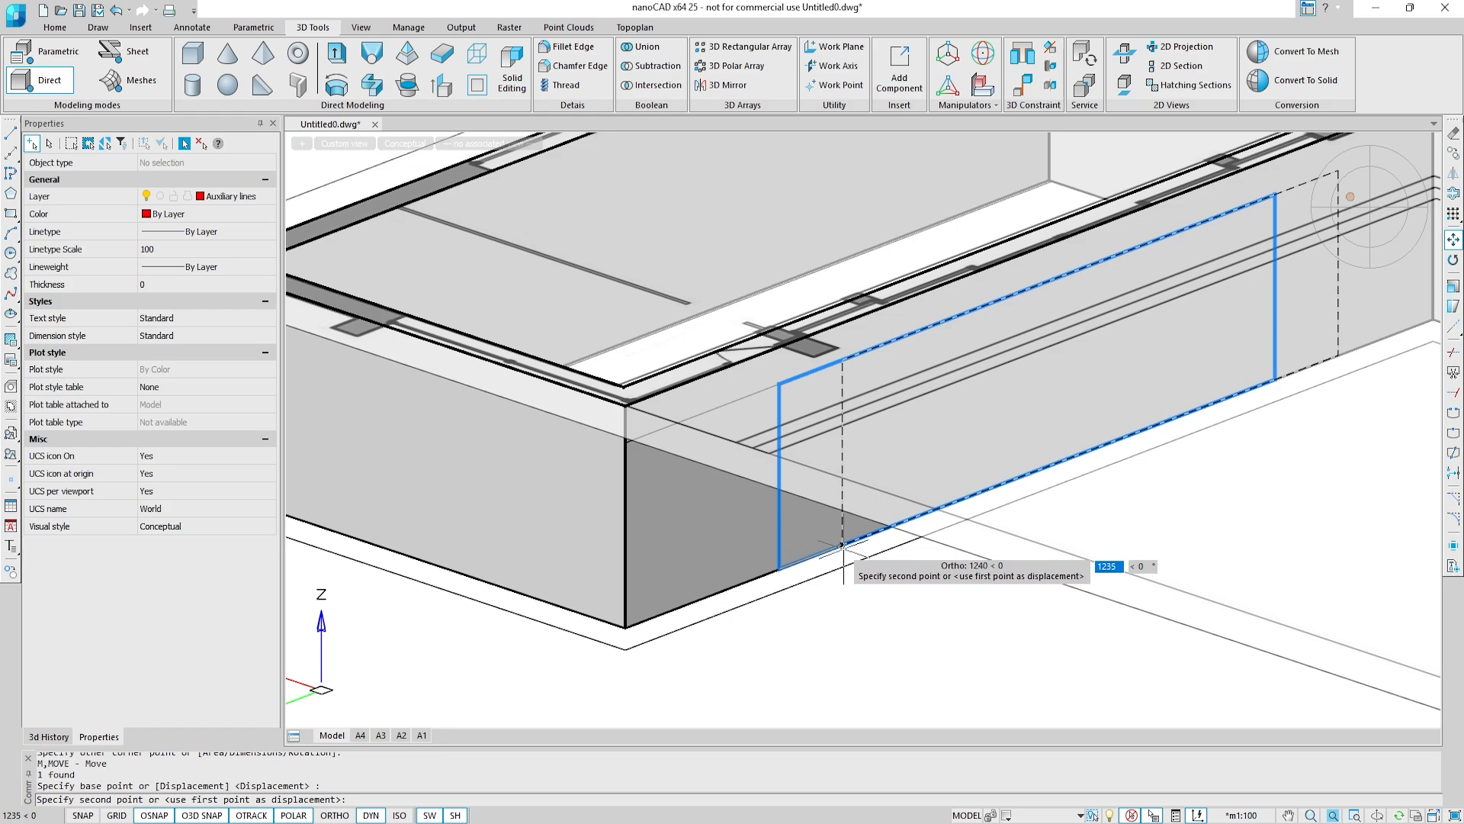
{"action": "key", "text": "Return"}
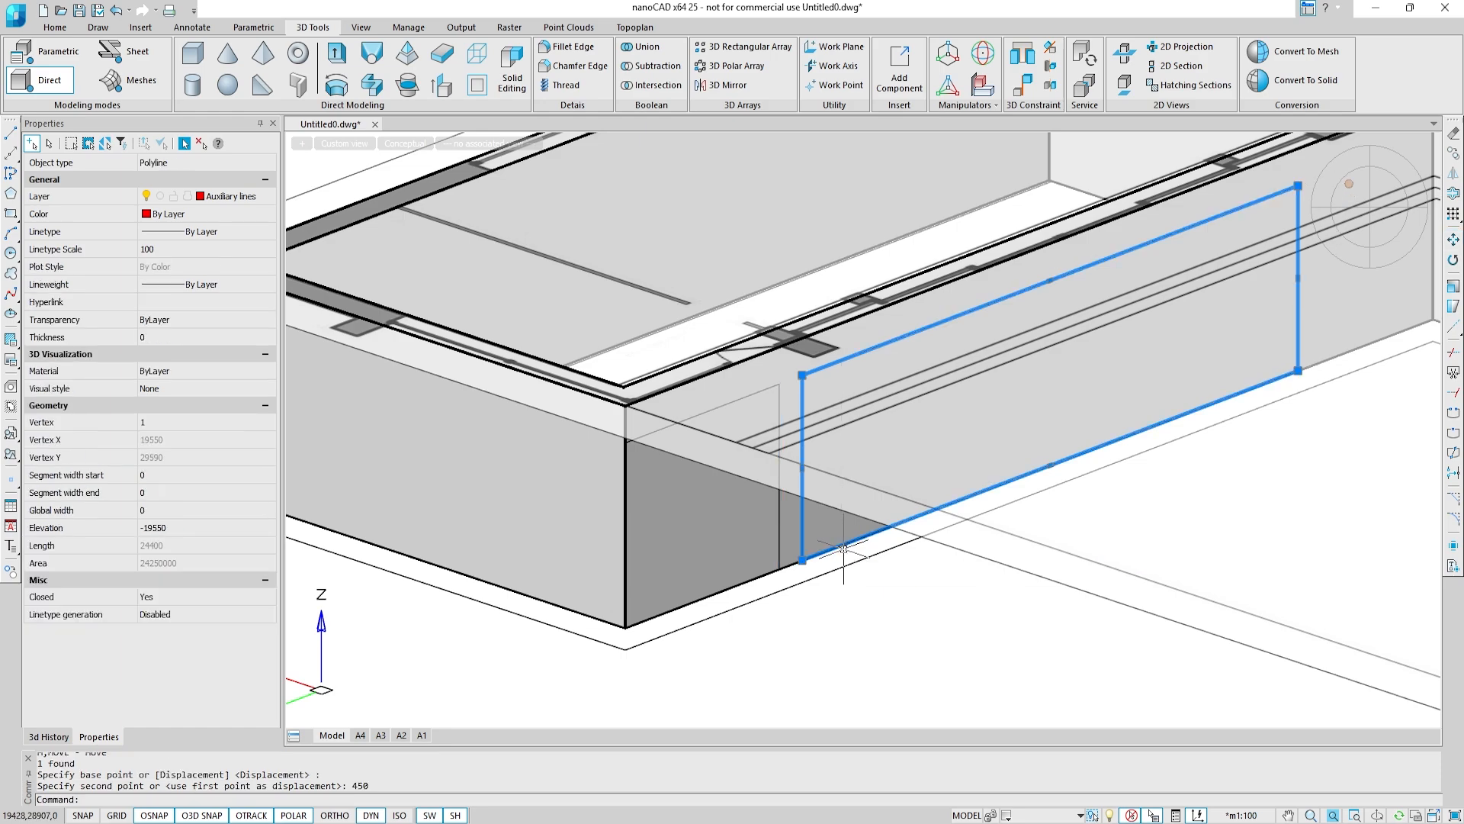
{"action": "key", "text": "Escape"}
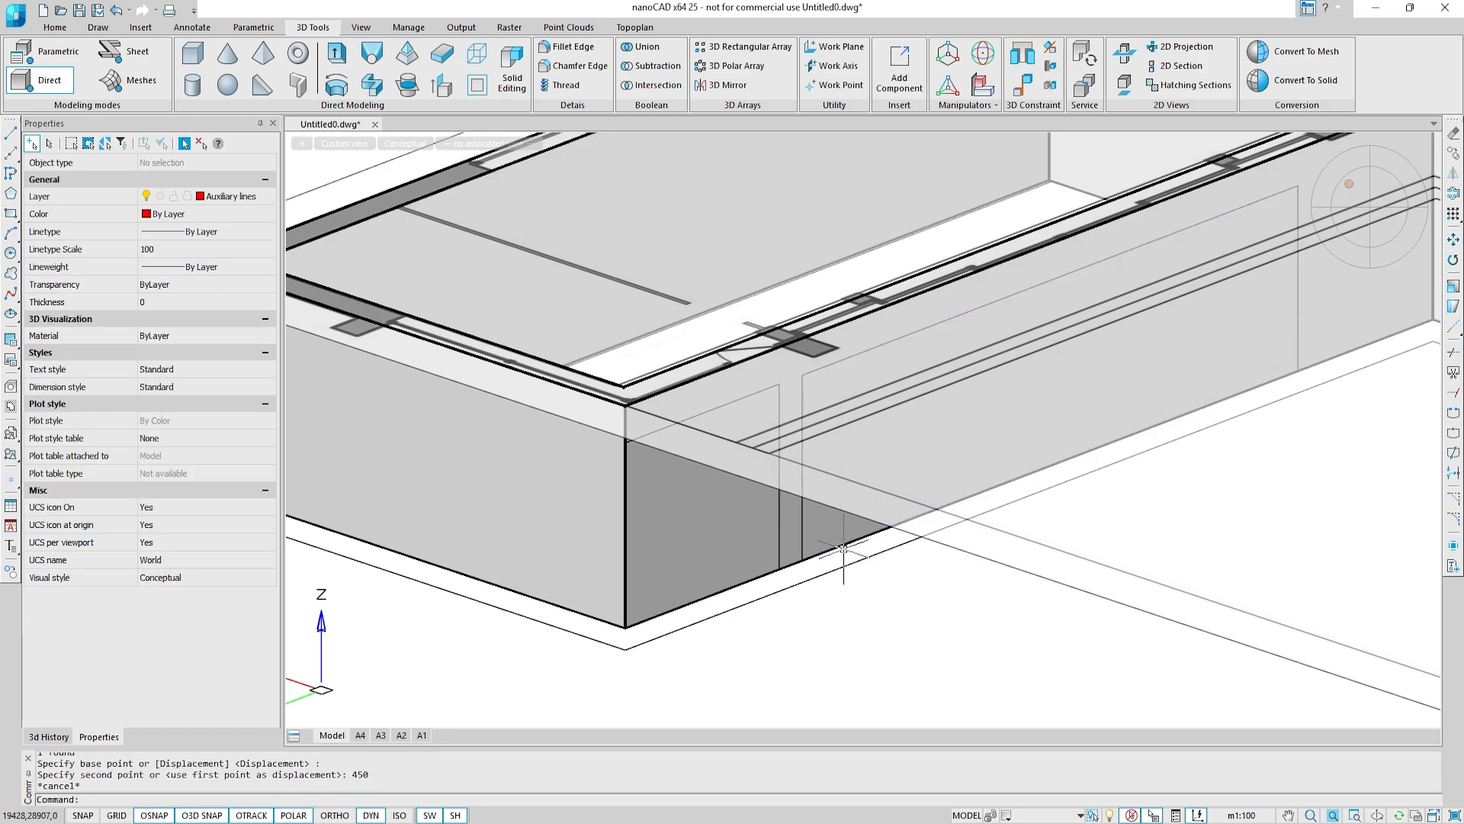
Step: Draw a 4420 by 2500 mm rectangle on the adjoining end wall, starting from the shared outer bottom corner
{"action": "left_click", "coordinate": [11, 215]}
{"action": "left_click", "coordinate": [624, 627]}
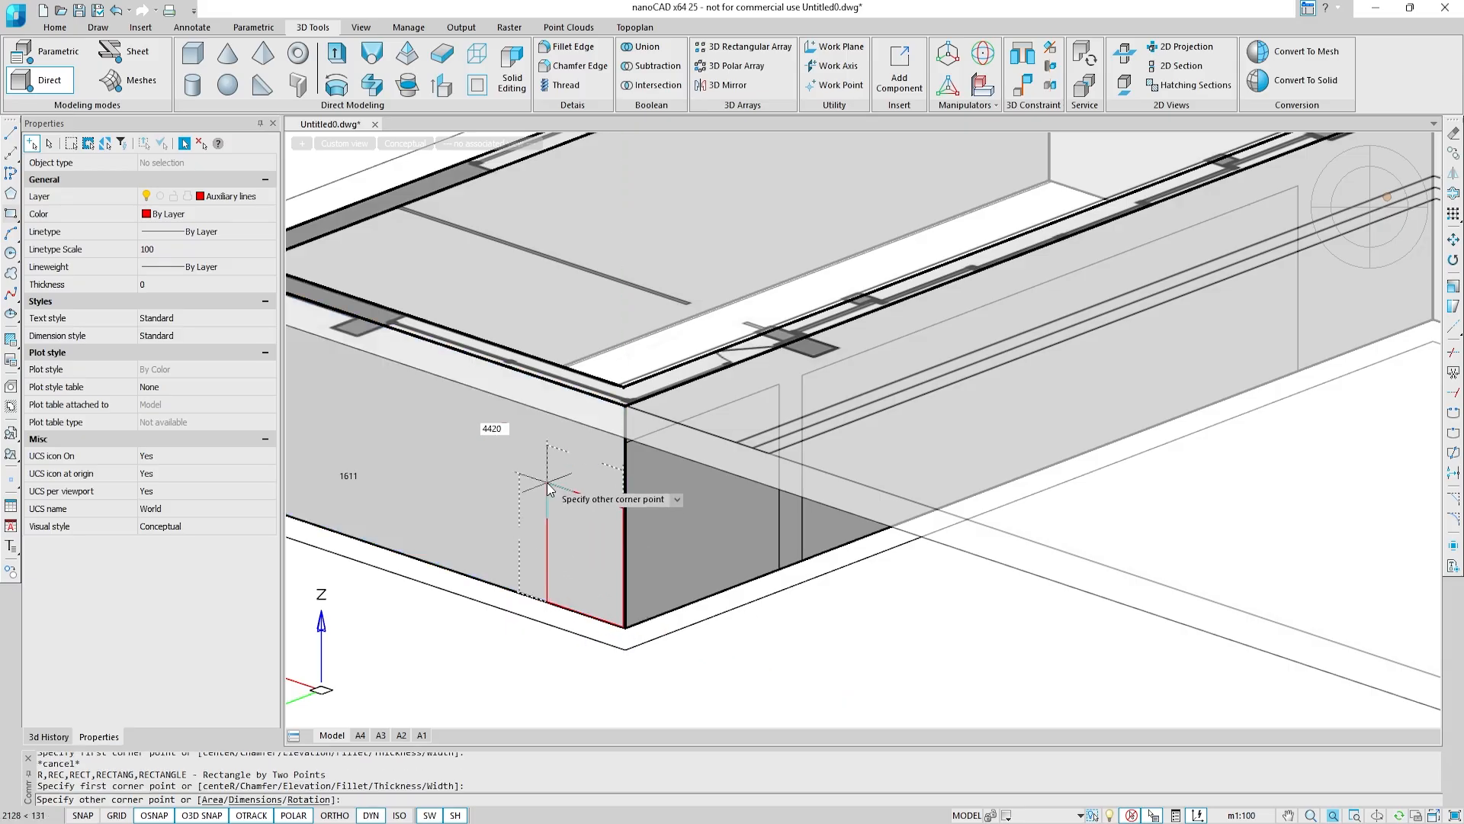
{"action": "key", "text": "Tab"}
{"action": "type", "text": "250"}
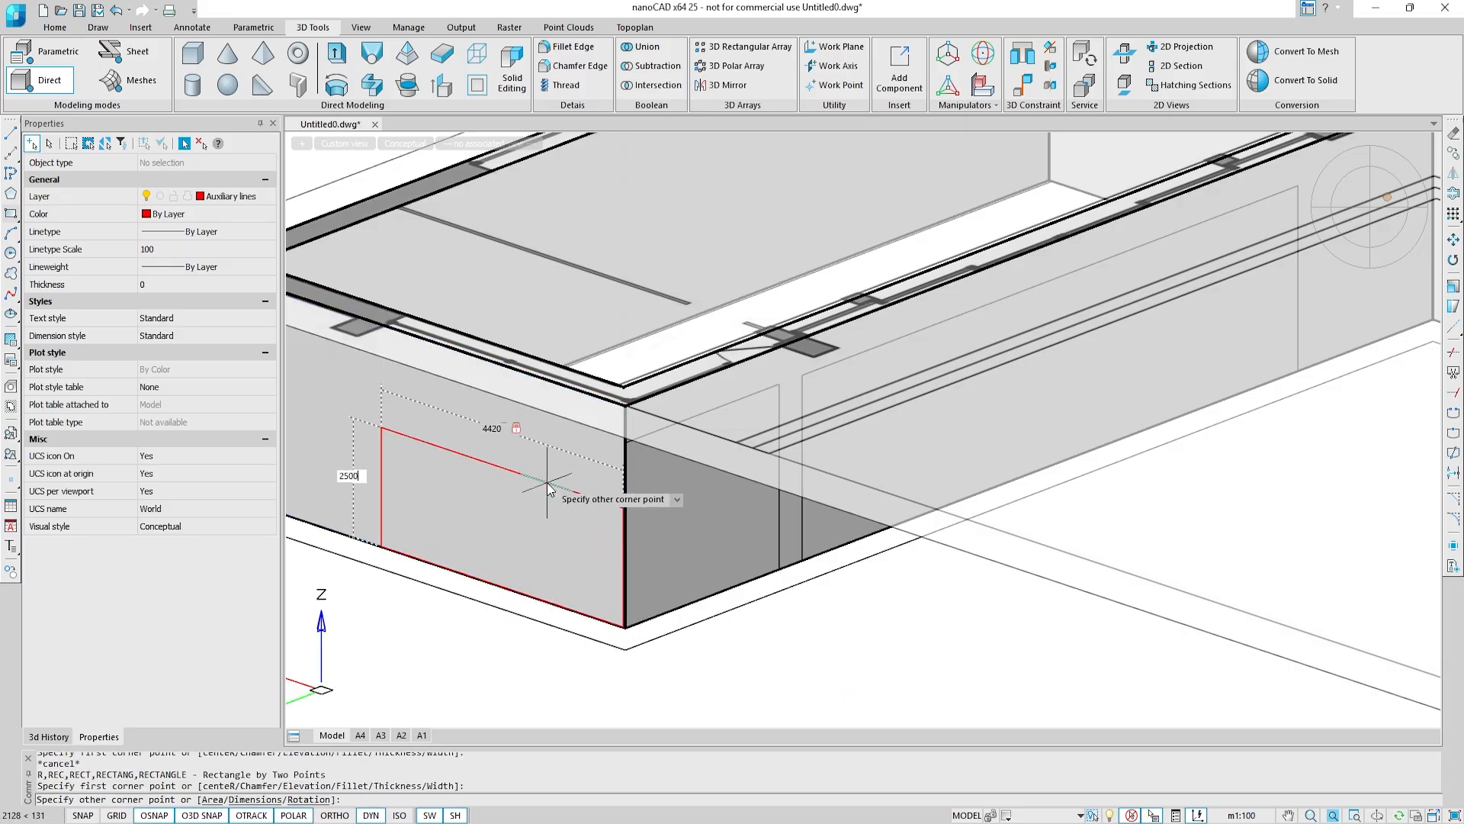
{"action": "key", "text": "Return"}
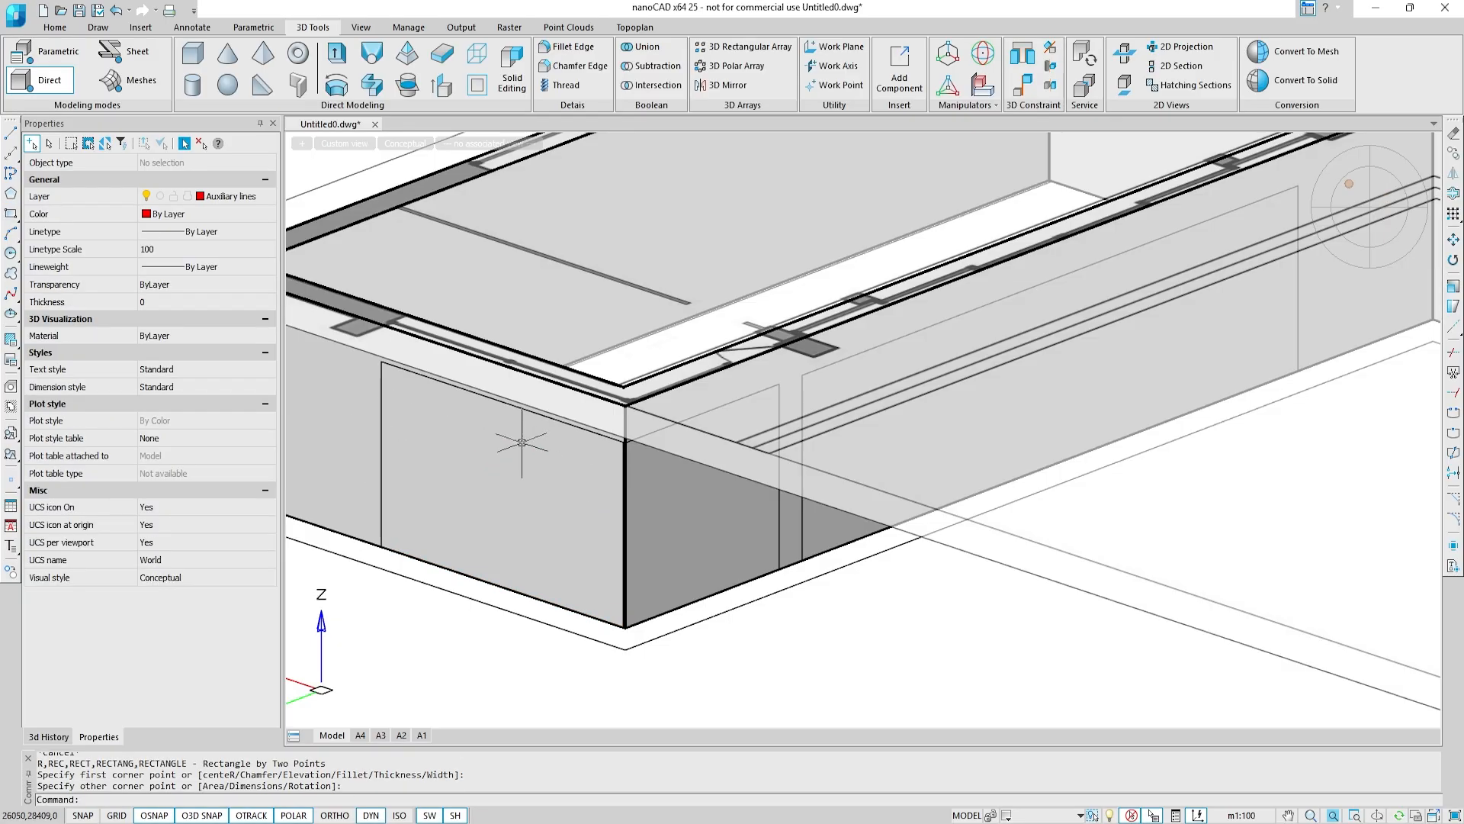
Step: Cut openings through the 3010, 4420 and 9700 mm wide rectangles with Presspull and save the drawing
{"action": "left_click", "coordinate": [442, 85]}
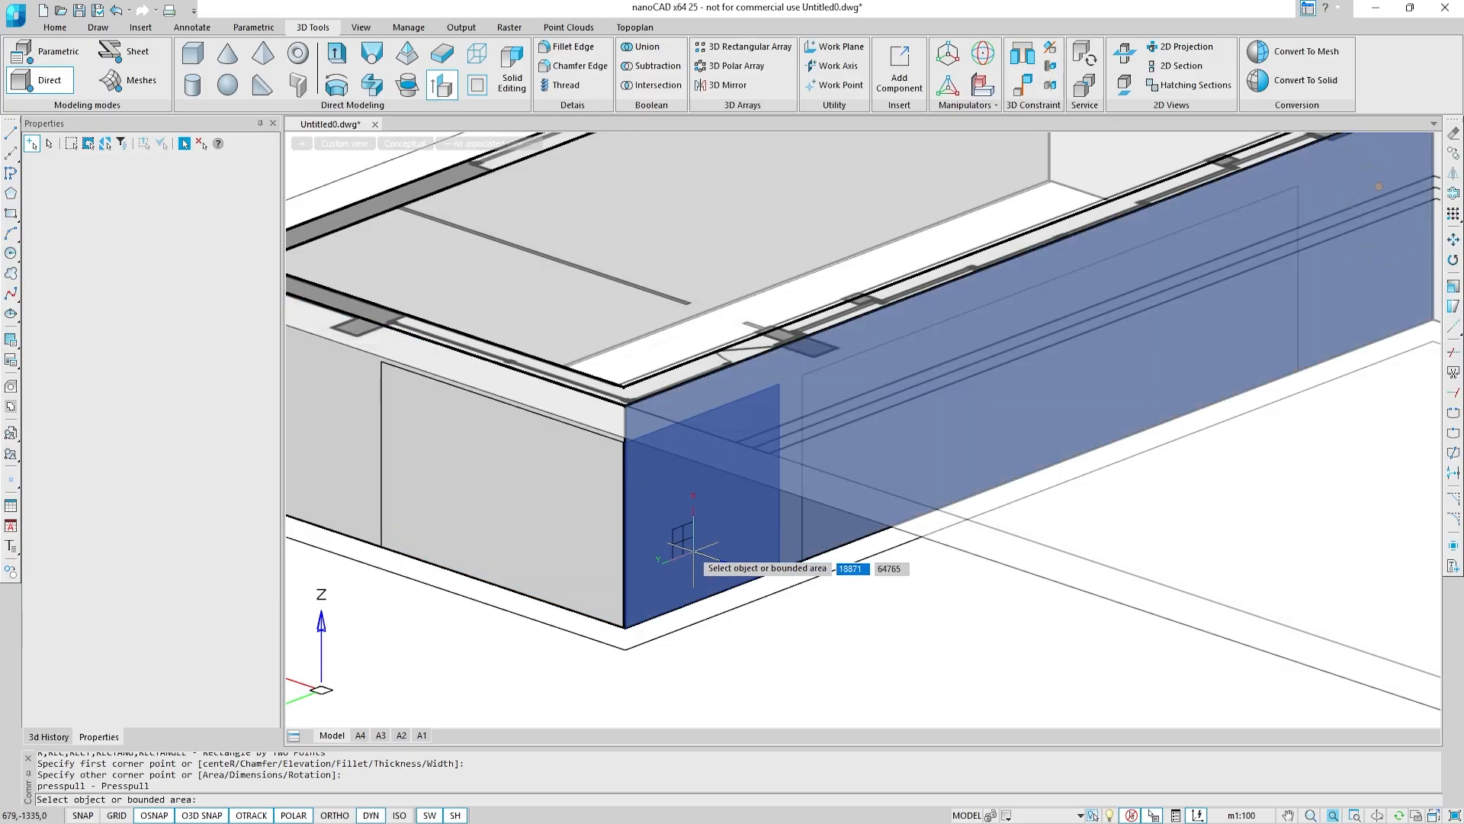
{"action": "left_click", "coordinate": [656, 427]}
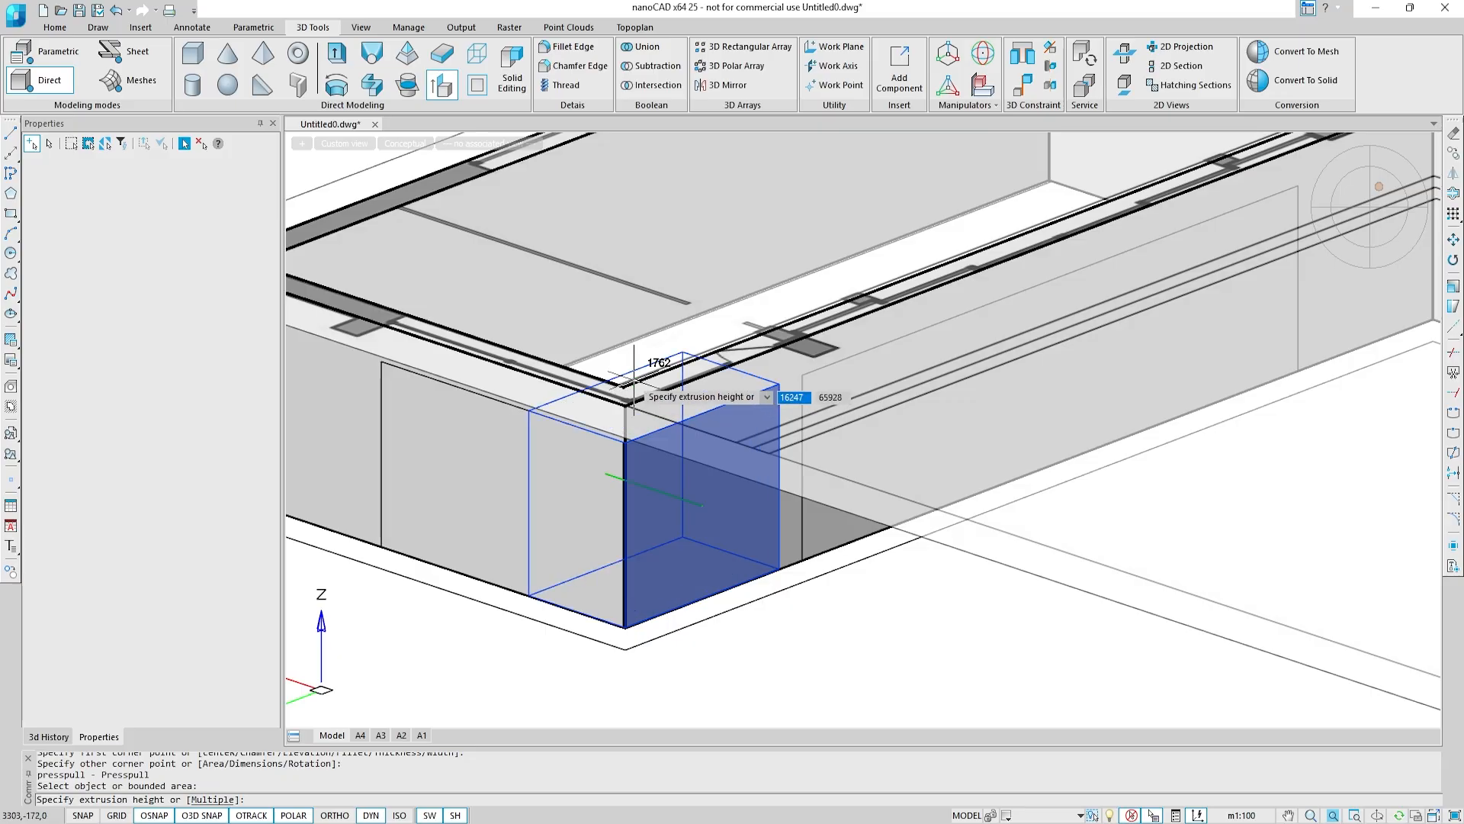
{"action": "left_click", "coordinate": [636, 382]}
{"action": "left_click", "coordinate": [527, 442]}
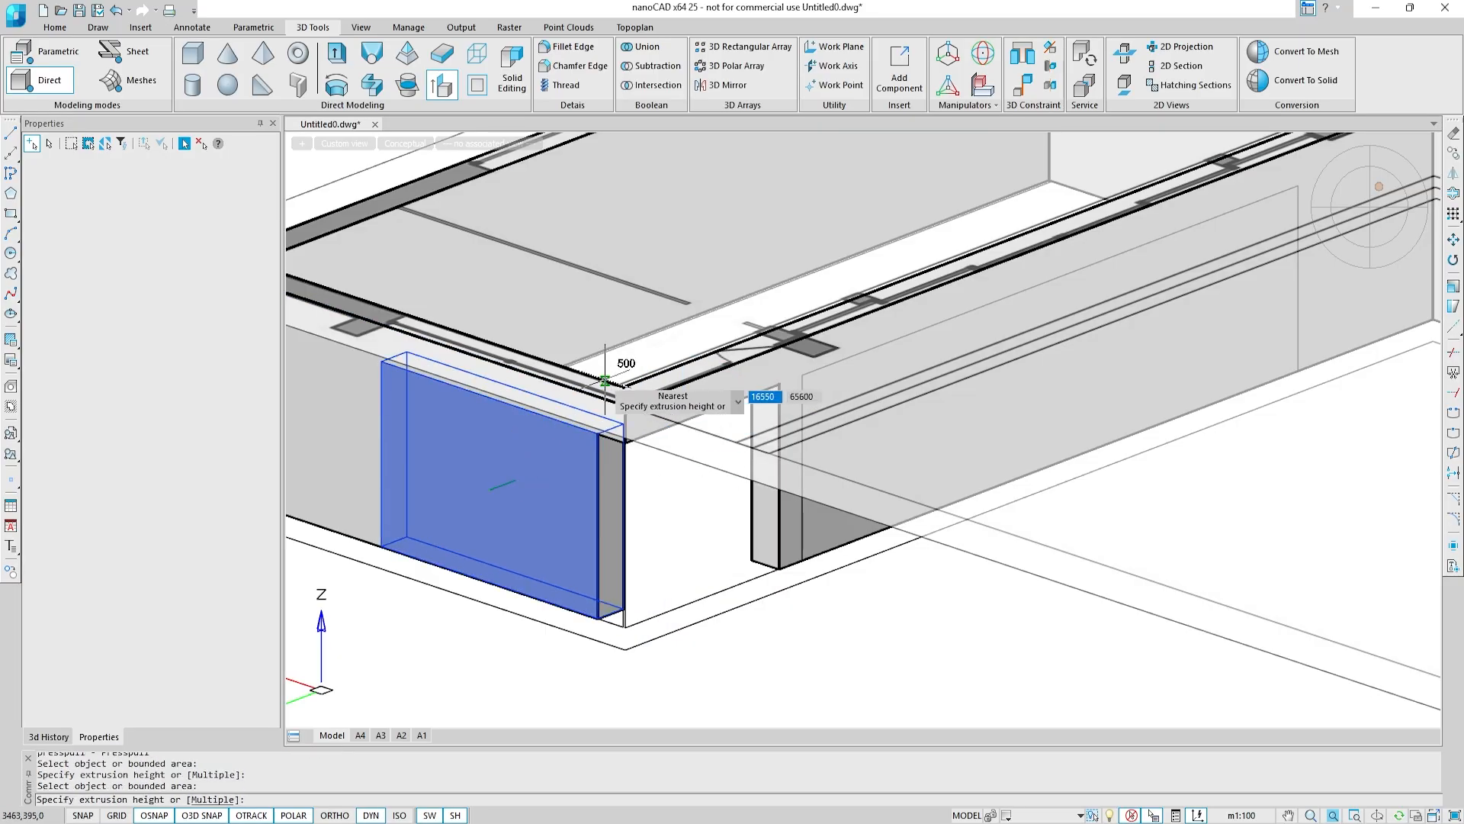
{"action": "left_click", "coordinate": [615, 379]}
{"action": "left_click", "coordinate": [966, 404]}
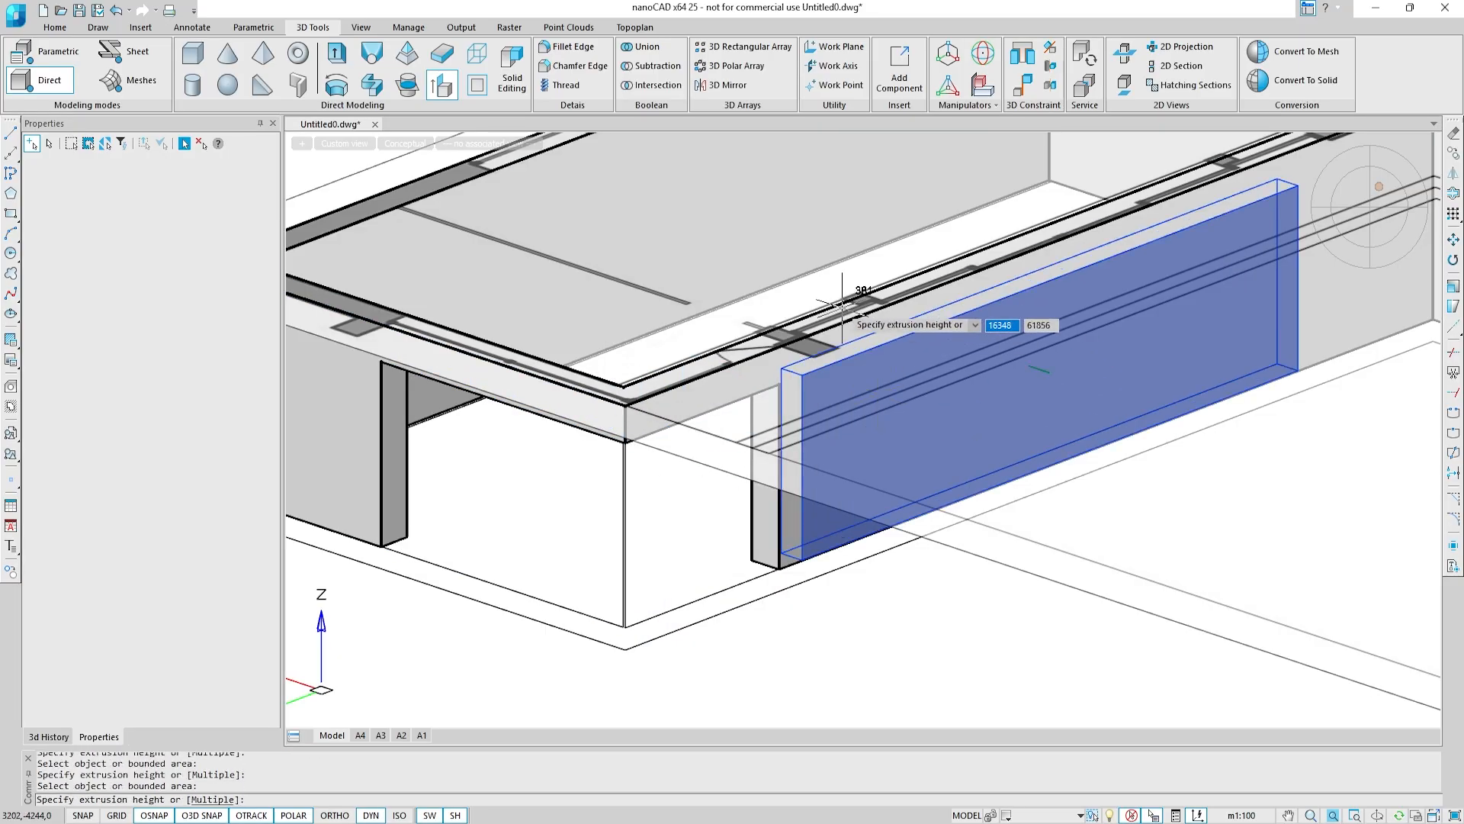
{"action": "key", "text": "Escape"}
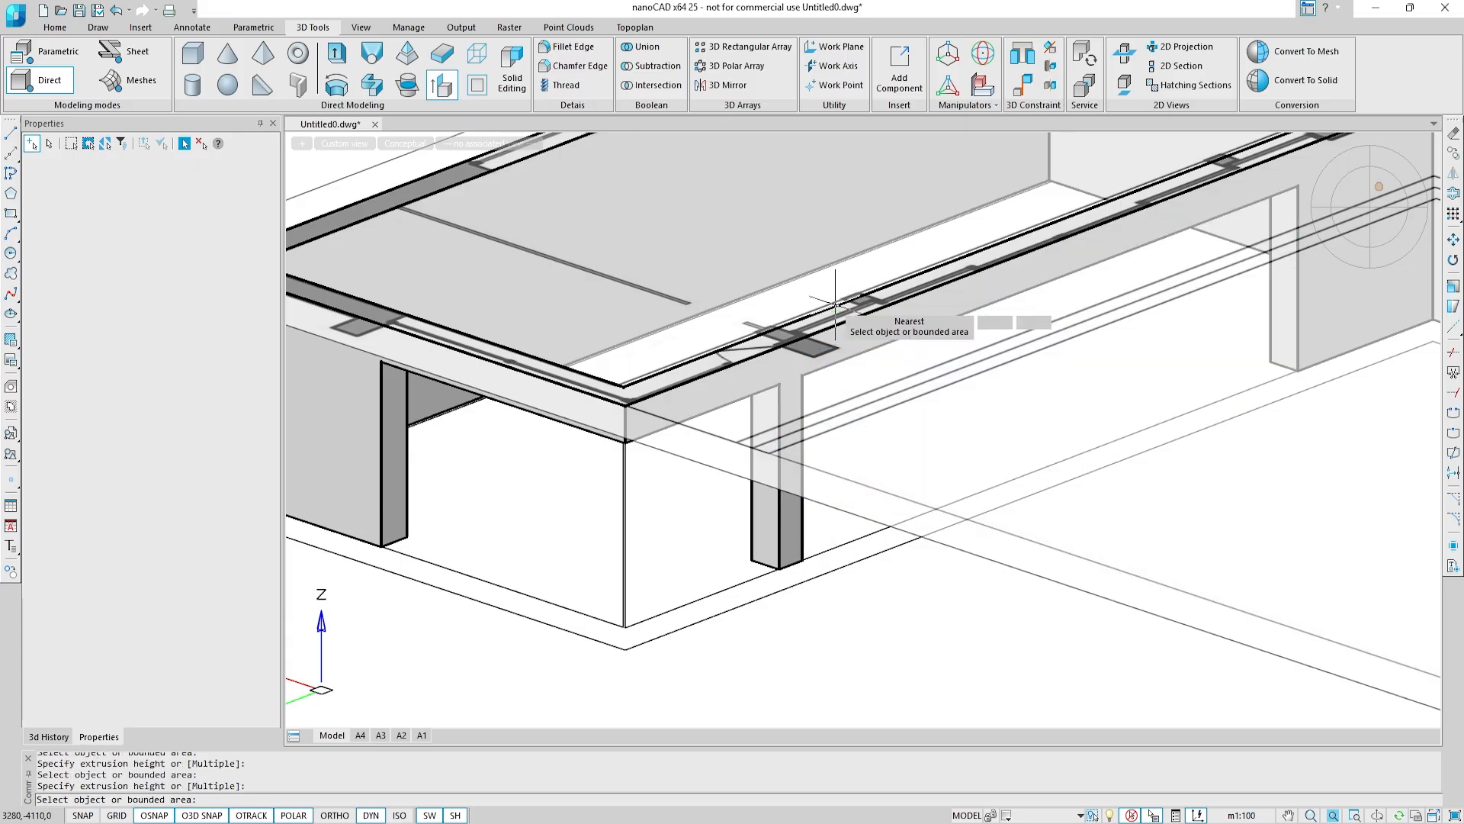
{"action": "key", "text": "ctrl+s"}
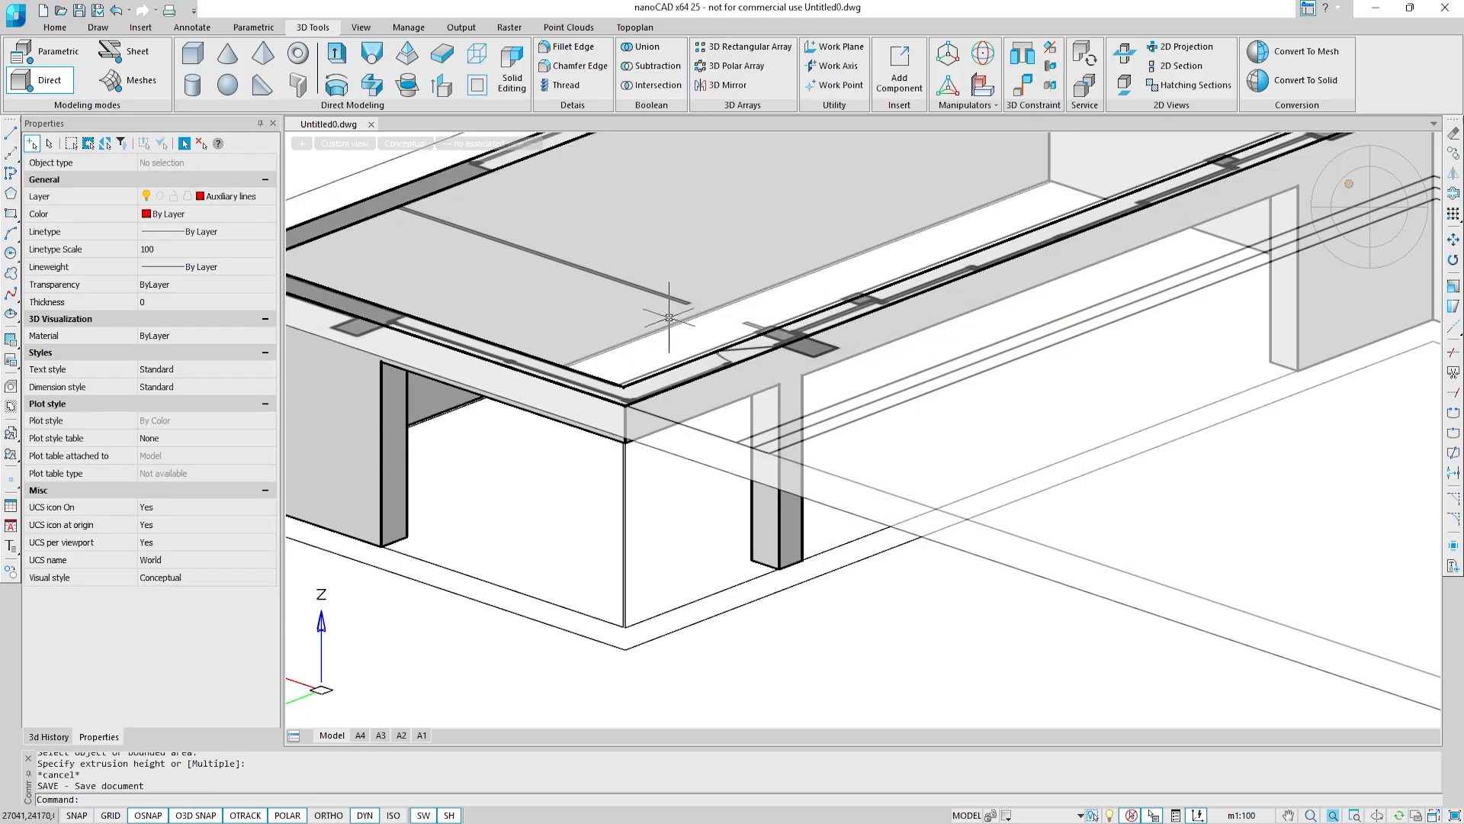
Step: Draw a 2100 by 2500 mm rectangle on the opposite long wall, starting from its outer bottom corner at the end wall
{"action": "middle_click_drag", "start_coordinate": [669, 318], "coordinate": [533, 428], "text": "shift"}
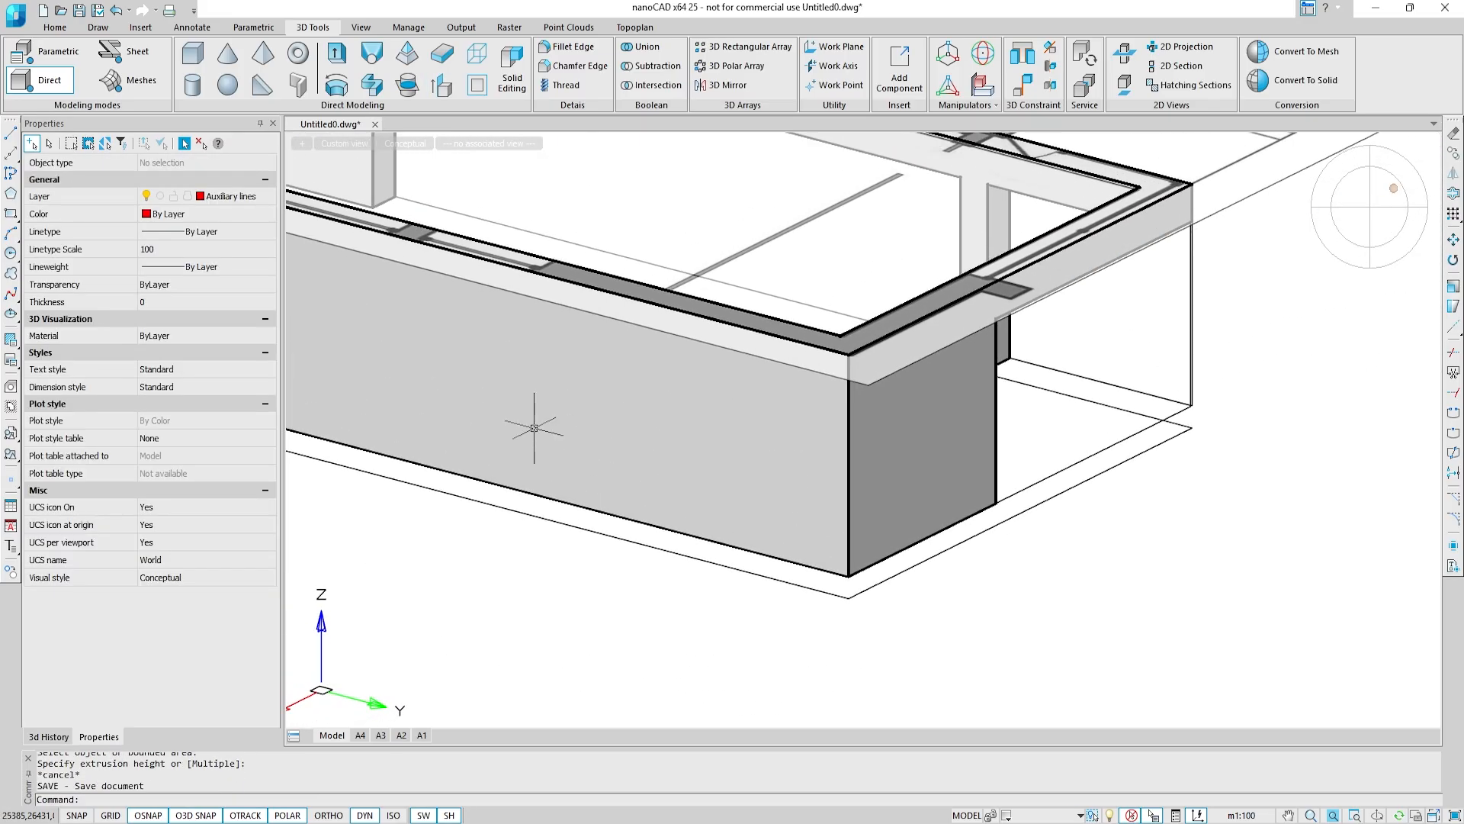
{"action": "left_click", "coordinate": [11, 214]}
{"action": "left_click", "coordinate": [848, 573]}
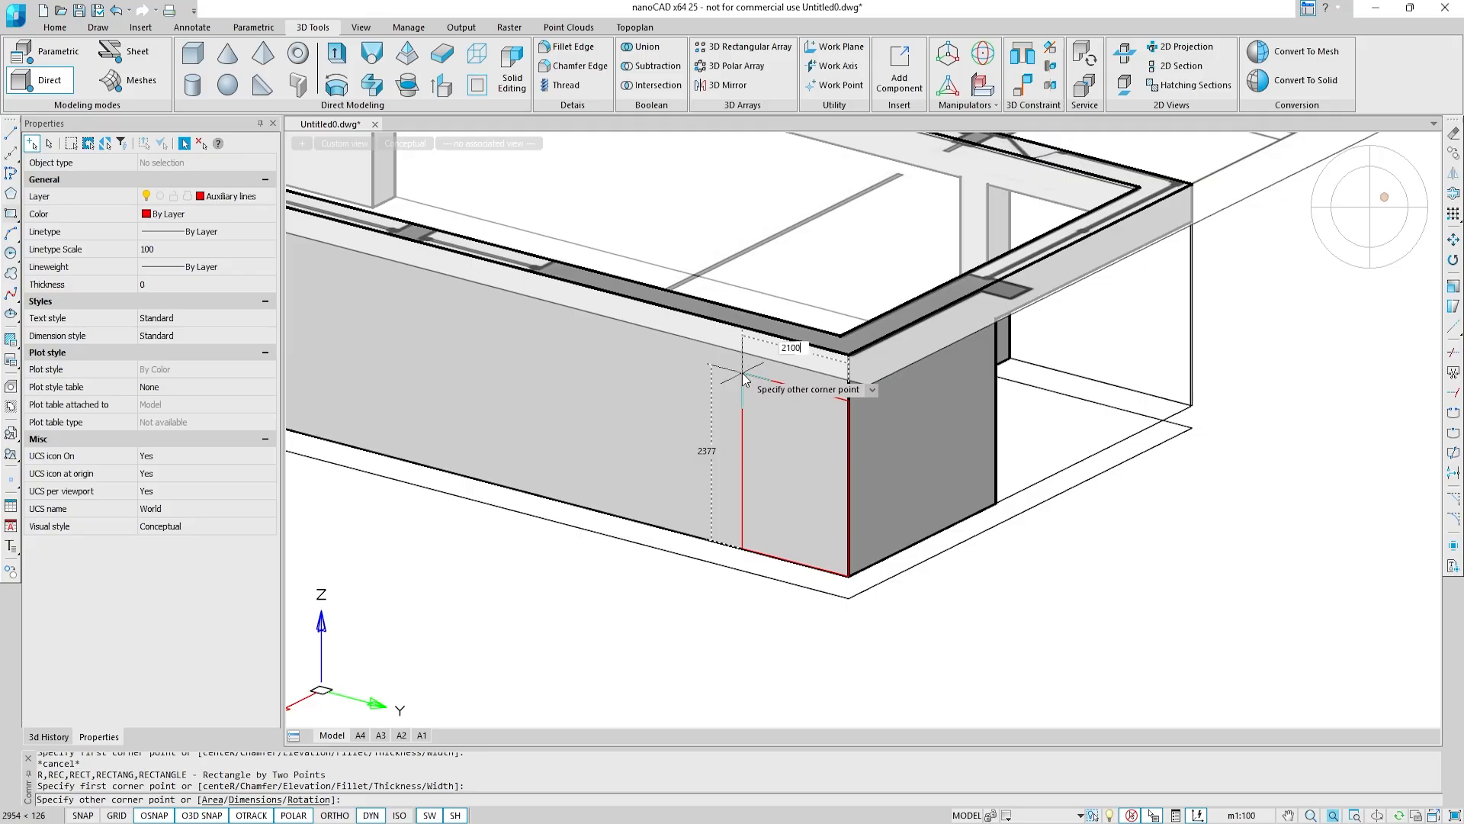
{"action": "type", "text": "2100"}
{"action": "key", "text": "Tab"}
{"action": "key", "text": "Return"}
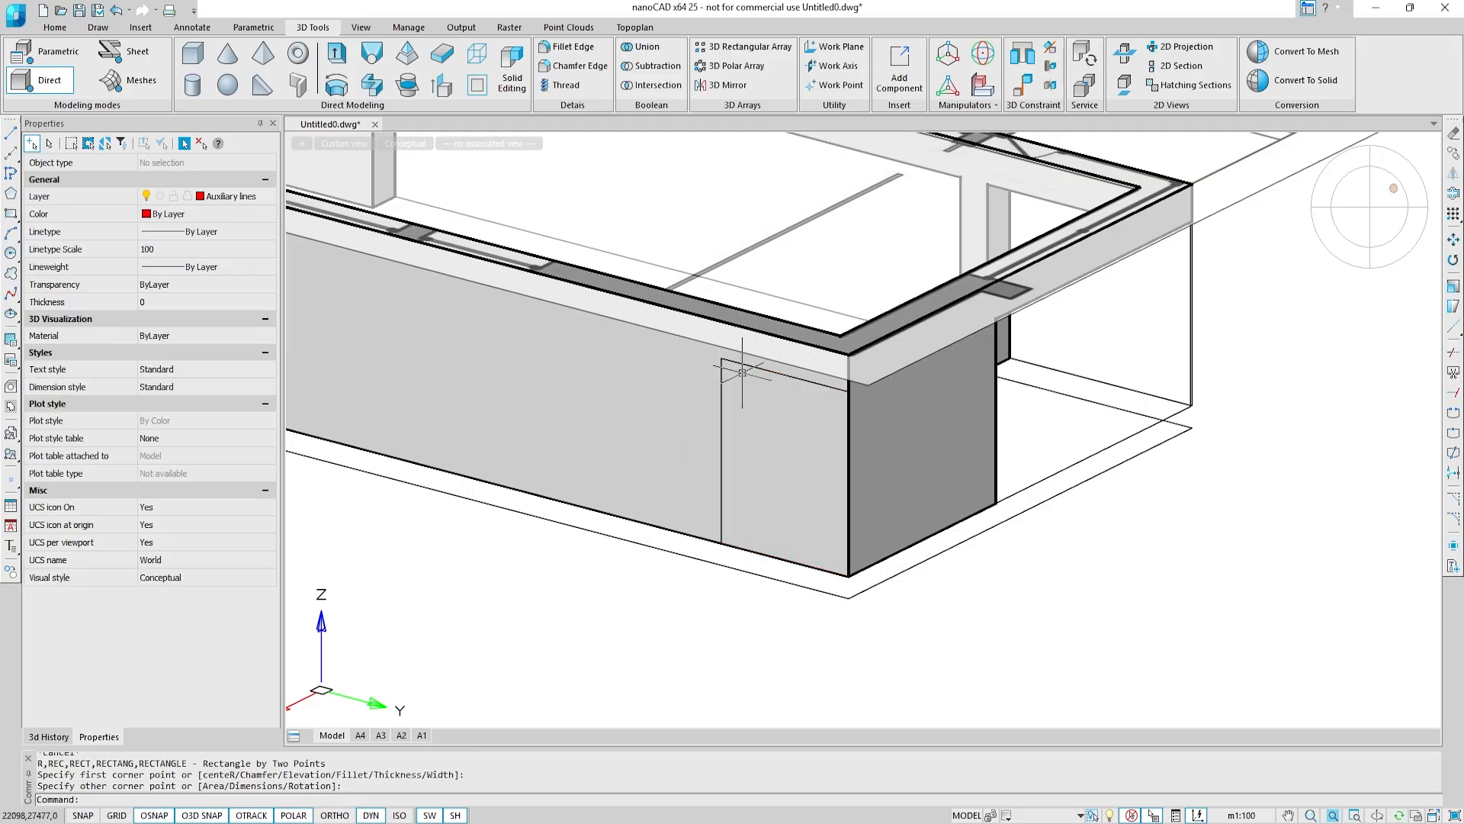
Step: Move the 2100 mm wide rectangle 5100 mm along the long wall, away from the building corner
{"action": "left_click", "coordinate": [744, 365]}
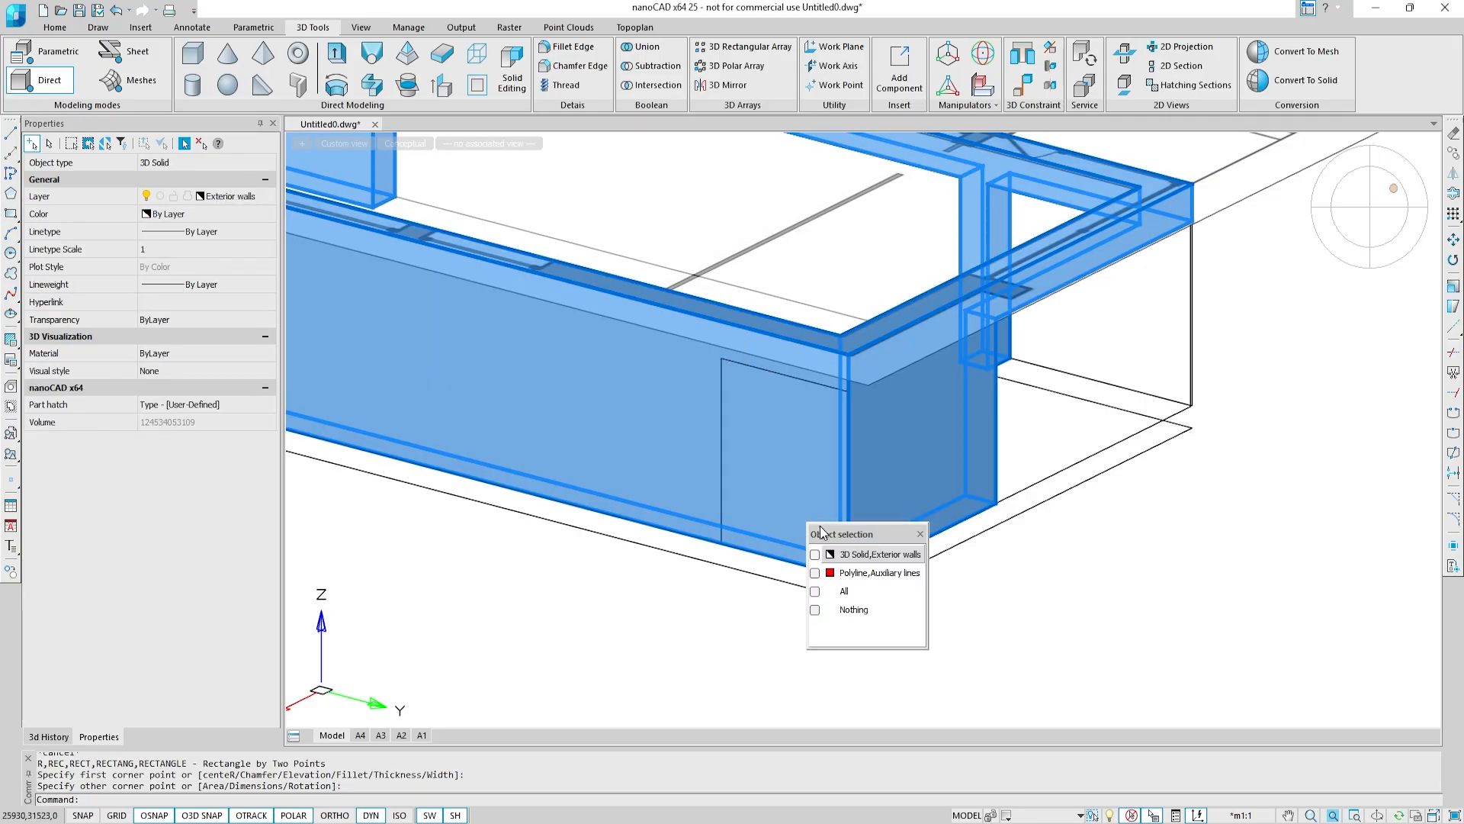
{"action": "left_click", "coordinate": [846, 573]}
{"action": "type", "text": "m"}
{"action": "key", "text": "Return"}
{"action": "left_click", "coordinate": [849, 574]}
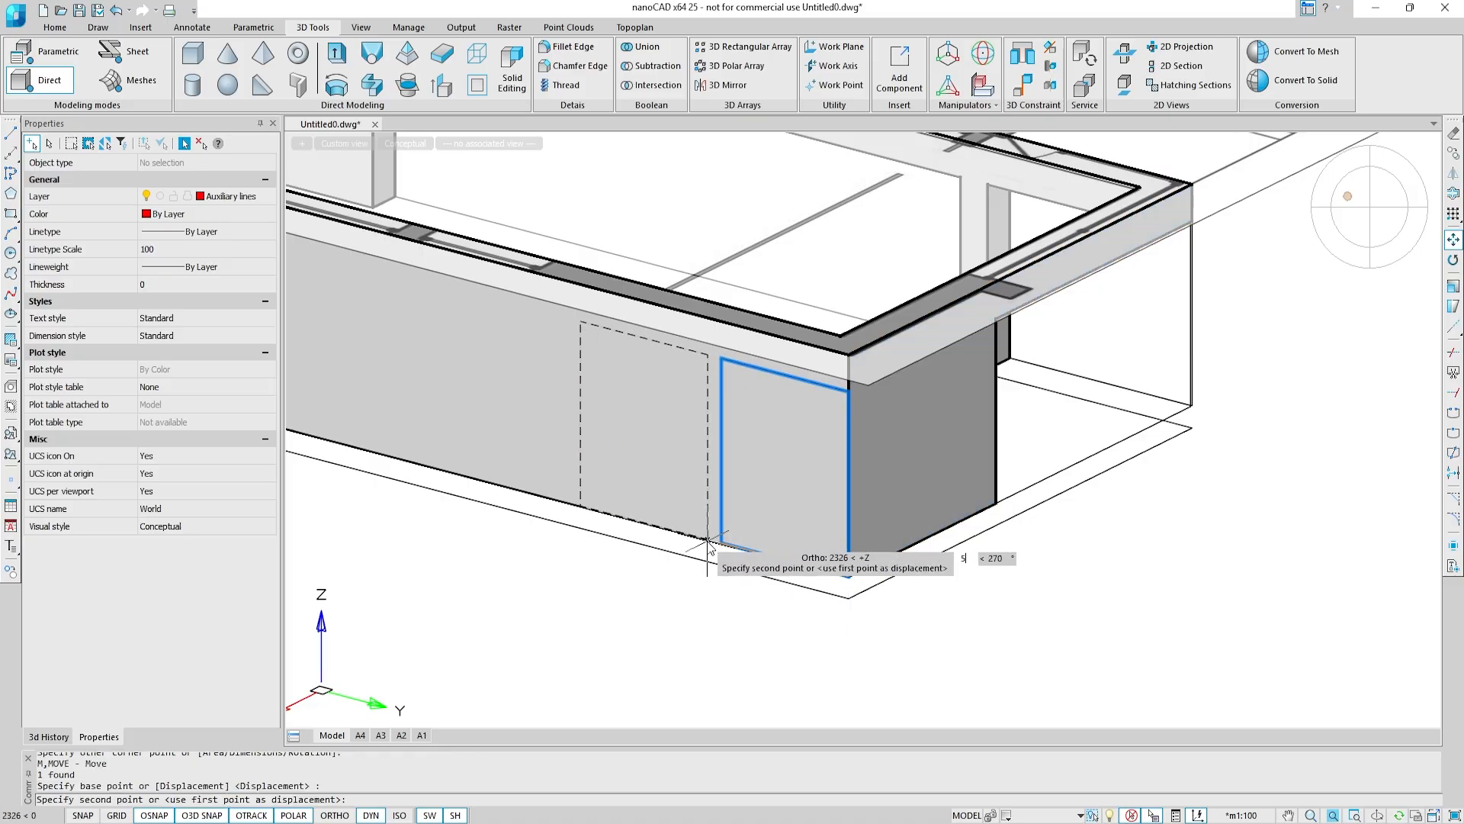
{"action": "type", "text": "5100"}
{"action": "key", "text": "Return"}
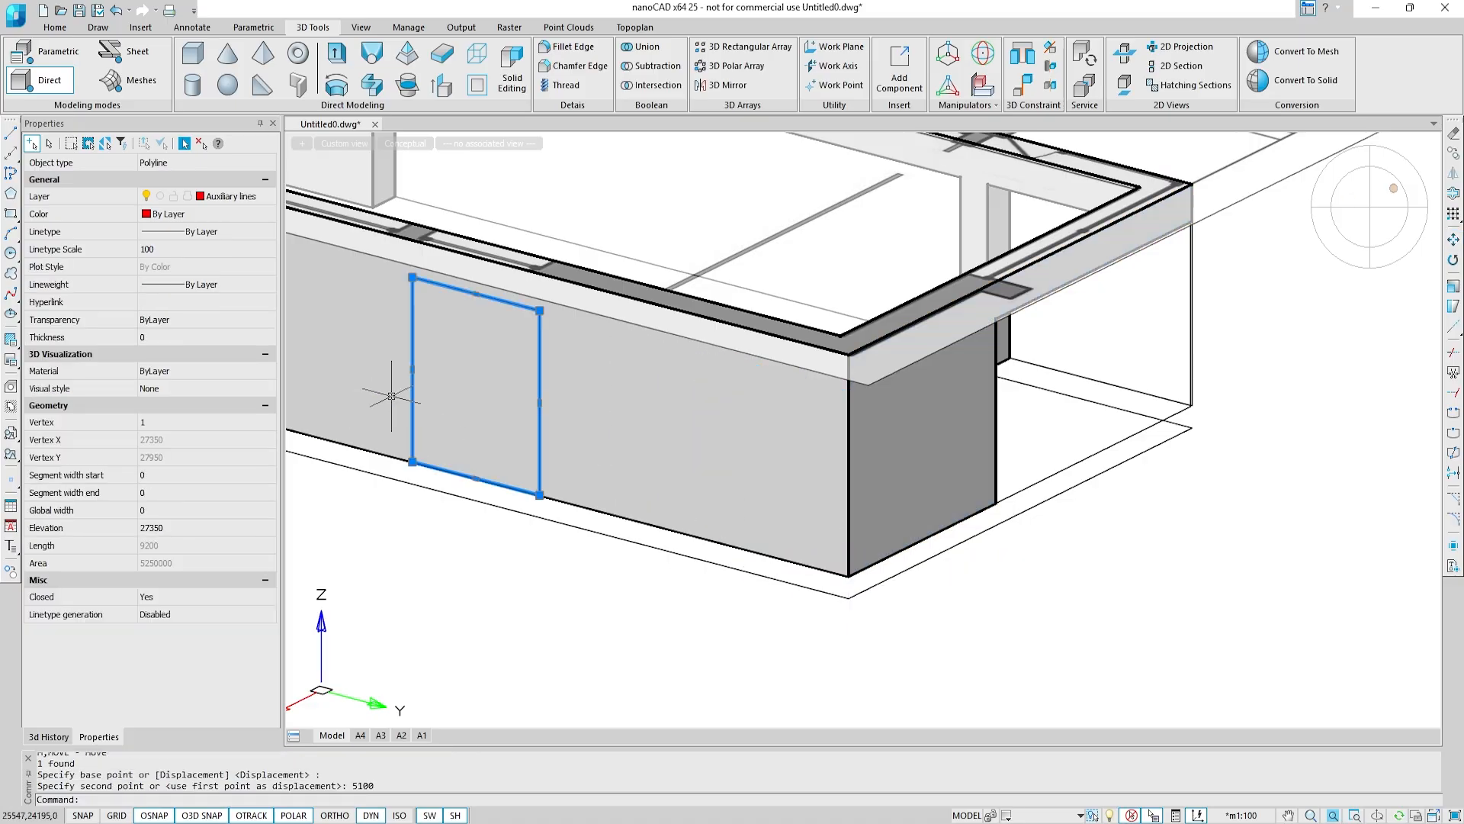
Step: Copy the 2100 mm wide rectangle along the wall at distances of 2400 and 4800 mm, away from the end wall
{"action": "middle_click_drag", "start_coordinate": [391, 396], "coordinate": [823, 475]}
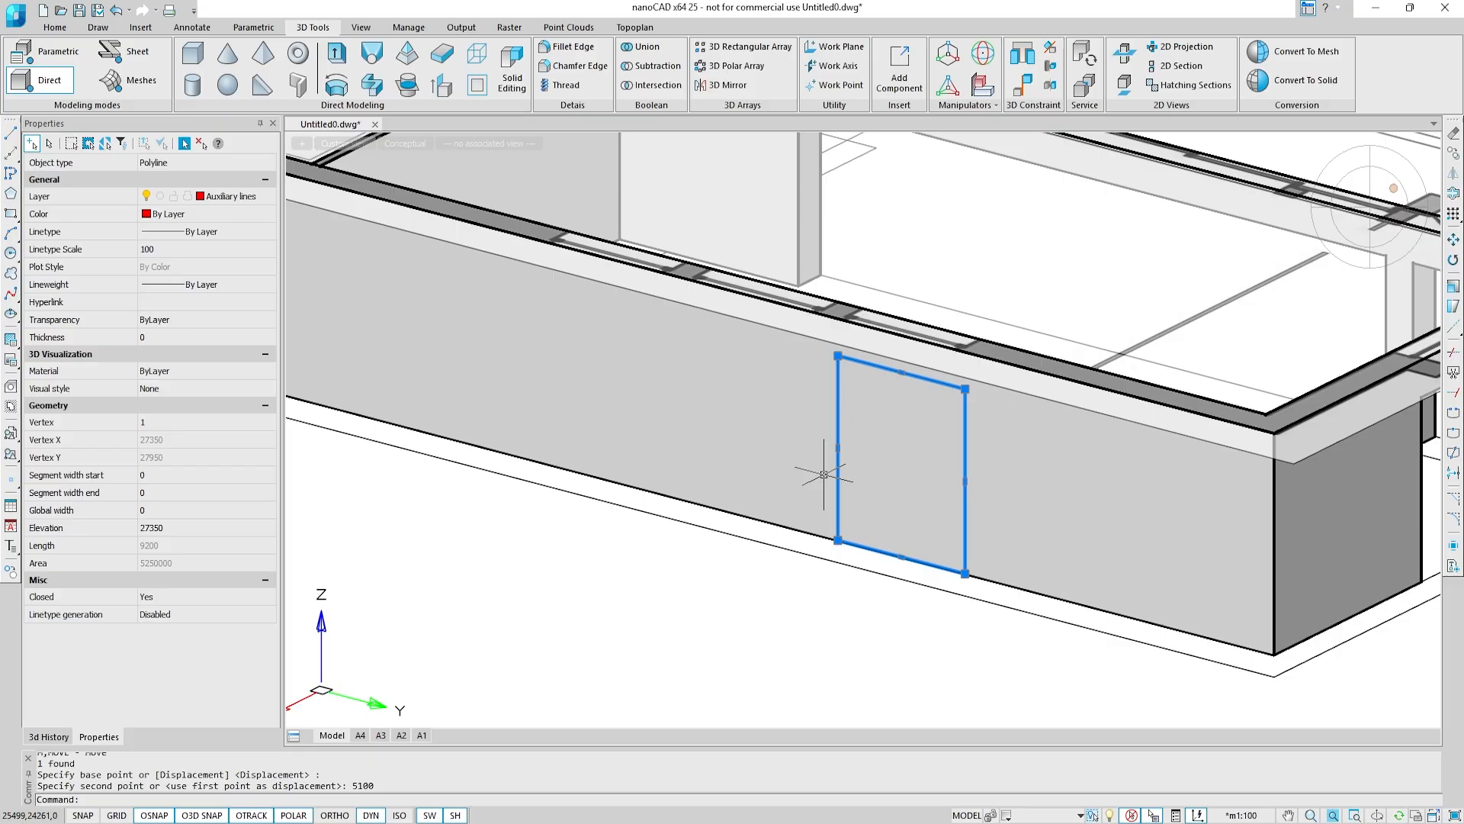
{"action": "type", "text": "co"}
{"action": "key", "text": "Return"}
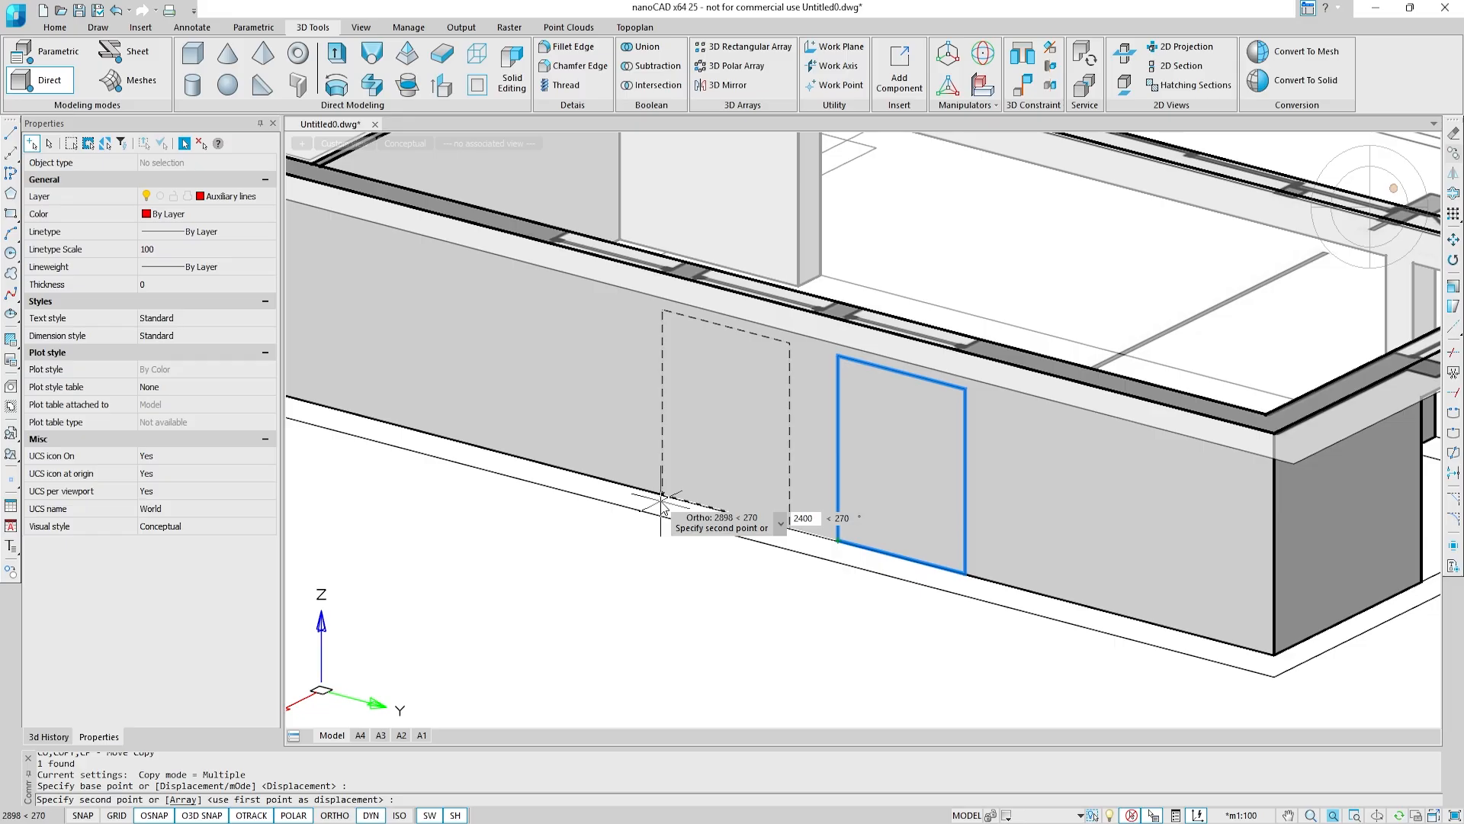
{"action": "key", "text": "Return"}
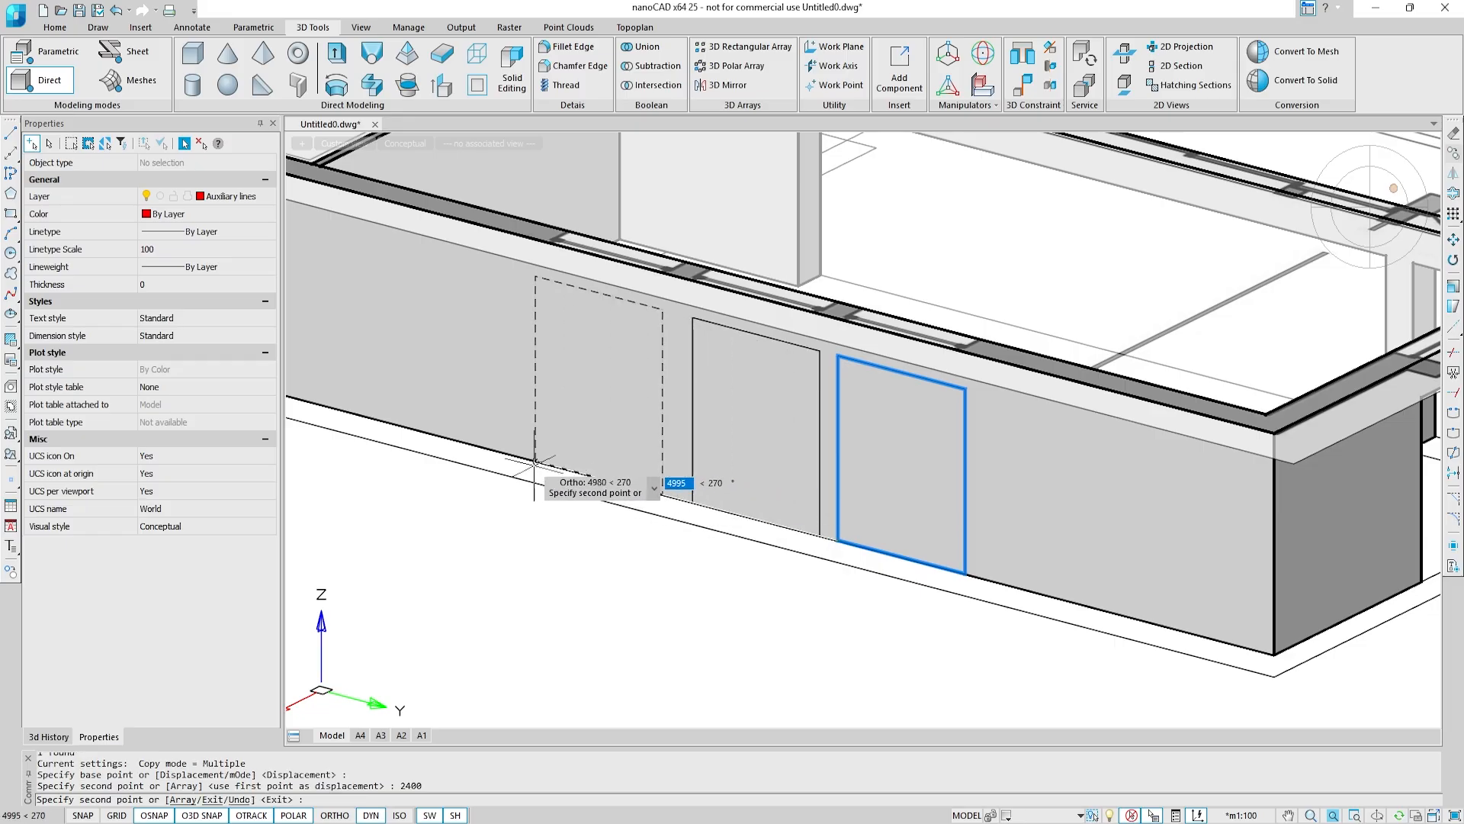
{"action": "key", "text": "Return"}
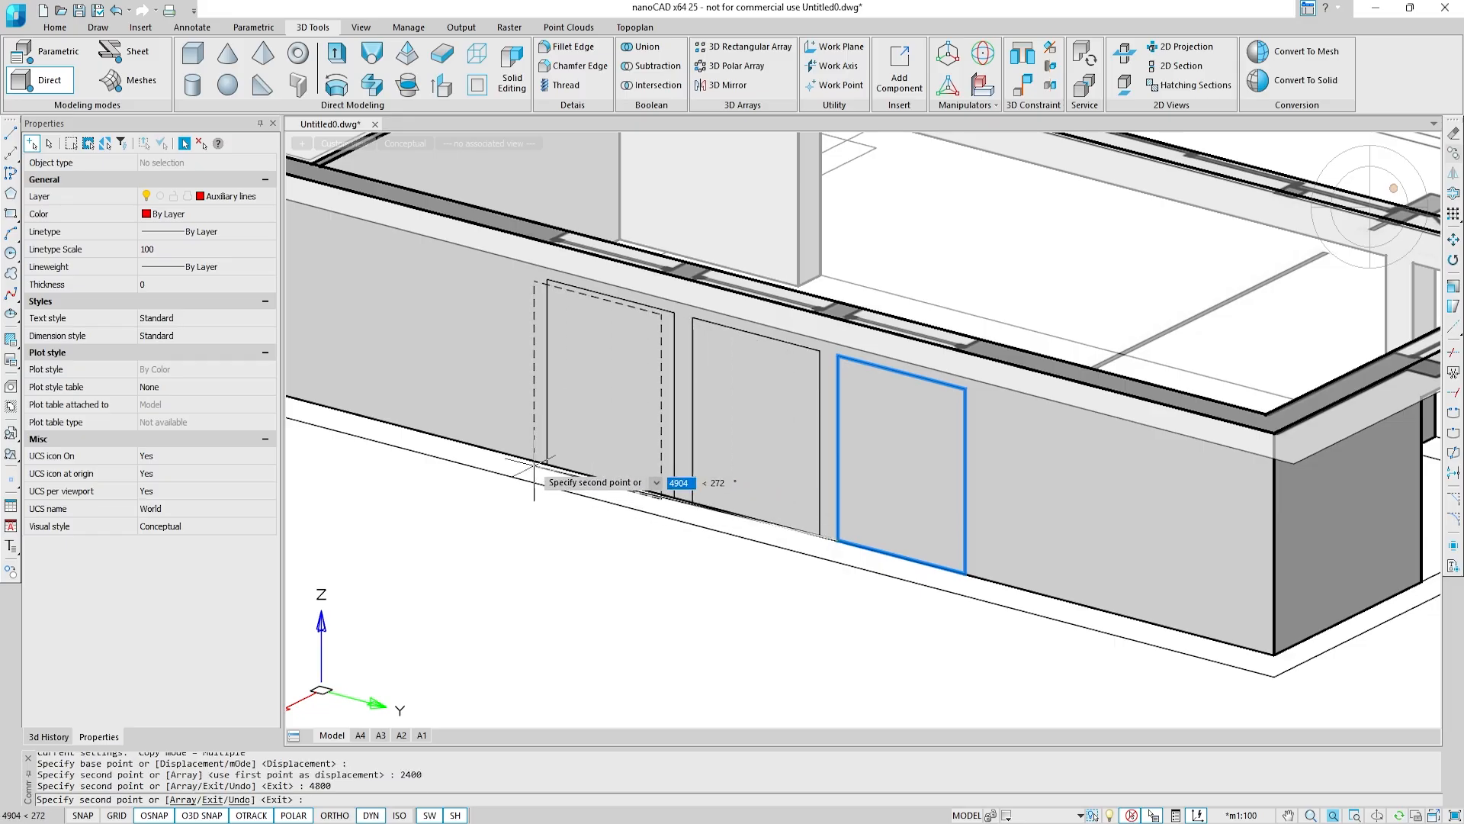
{"action": "key", "text": "Escape"}
Step: Draw an 1800 by 2500 mm rectangle on the same long wall, starting from its bottom corner at the far end, where the facade steps back
{"action": "middle_click_drag", "start_coordinate": [440, 419], "coordinate": [1059, 526]}
{"action": "middle_click_drag", "start_coordinate": [664, 392], "coordinate": [846, 505]}
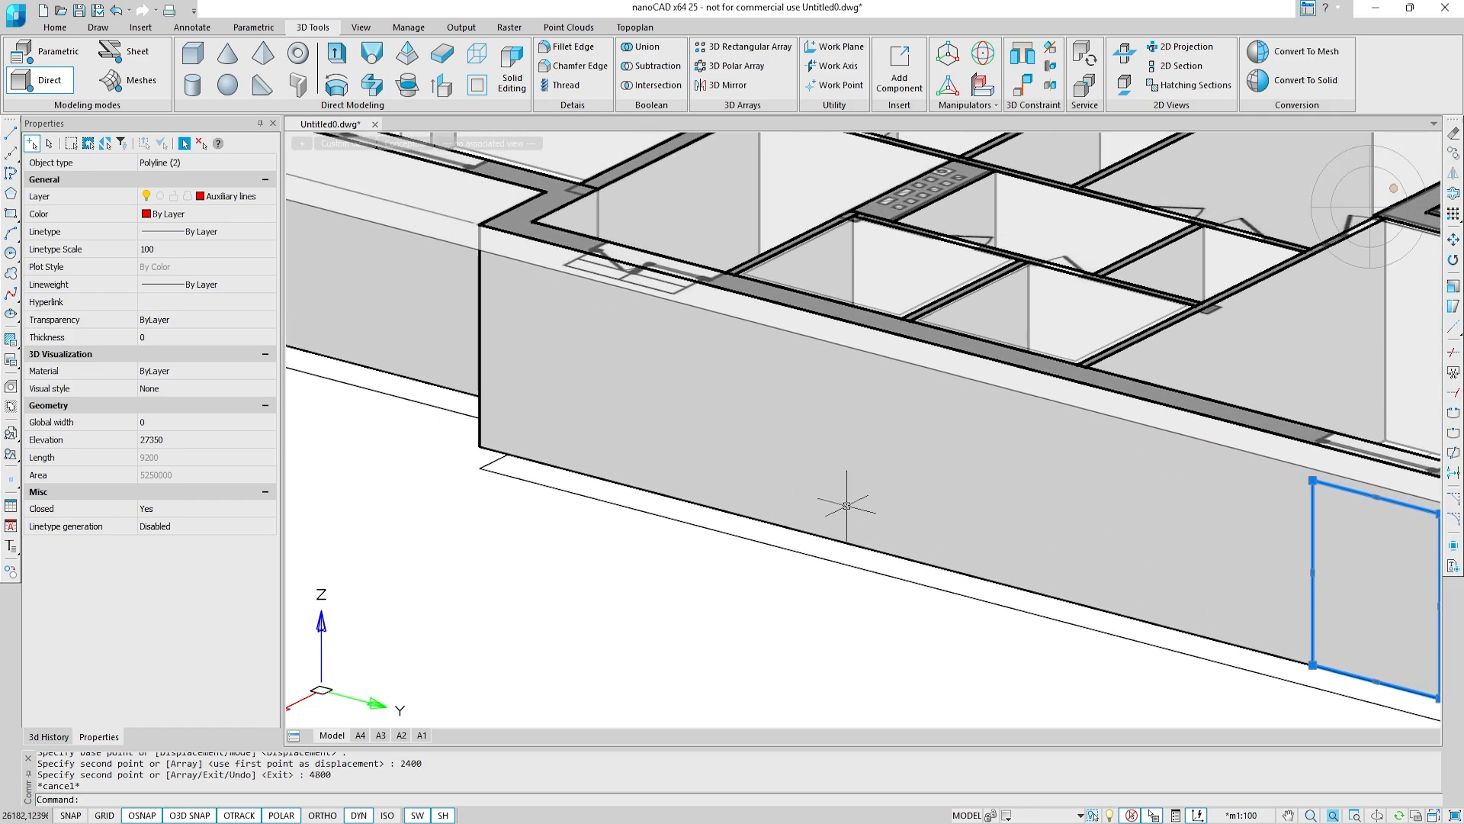
{"action": "left_click", "coordinate": [11, 215]}
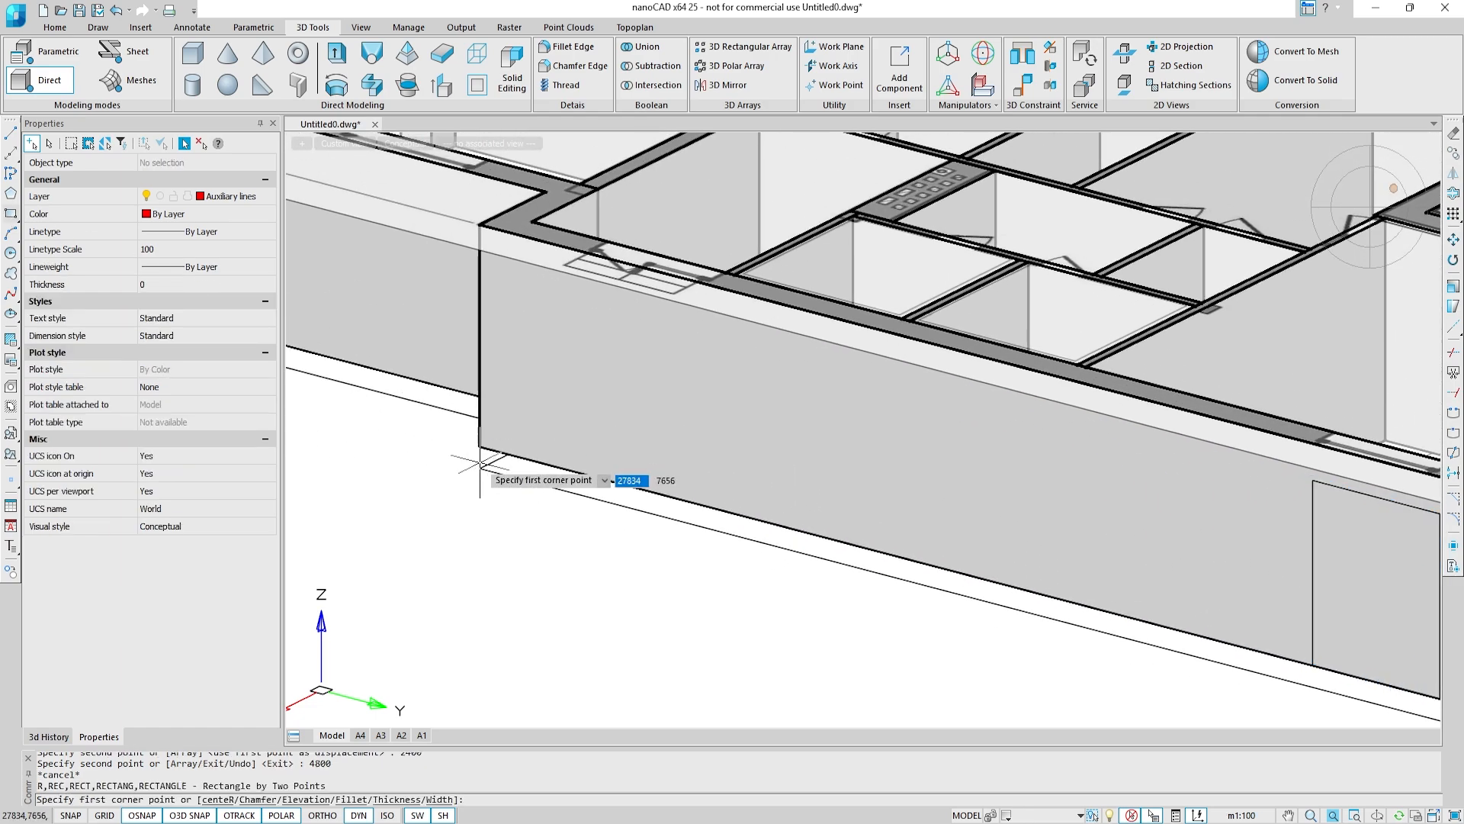
{"action": "left_click", "coordinate": [479, 446]}
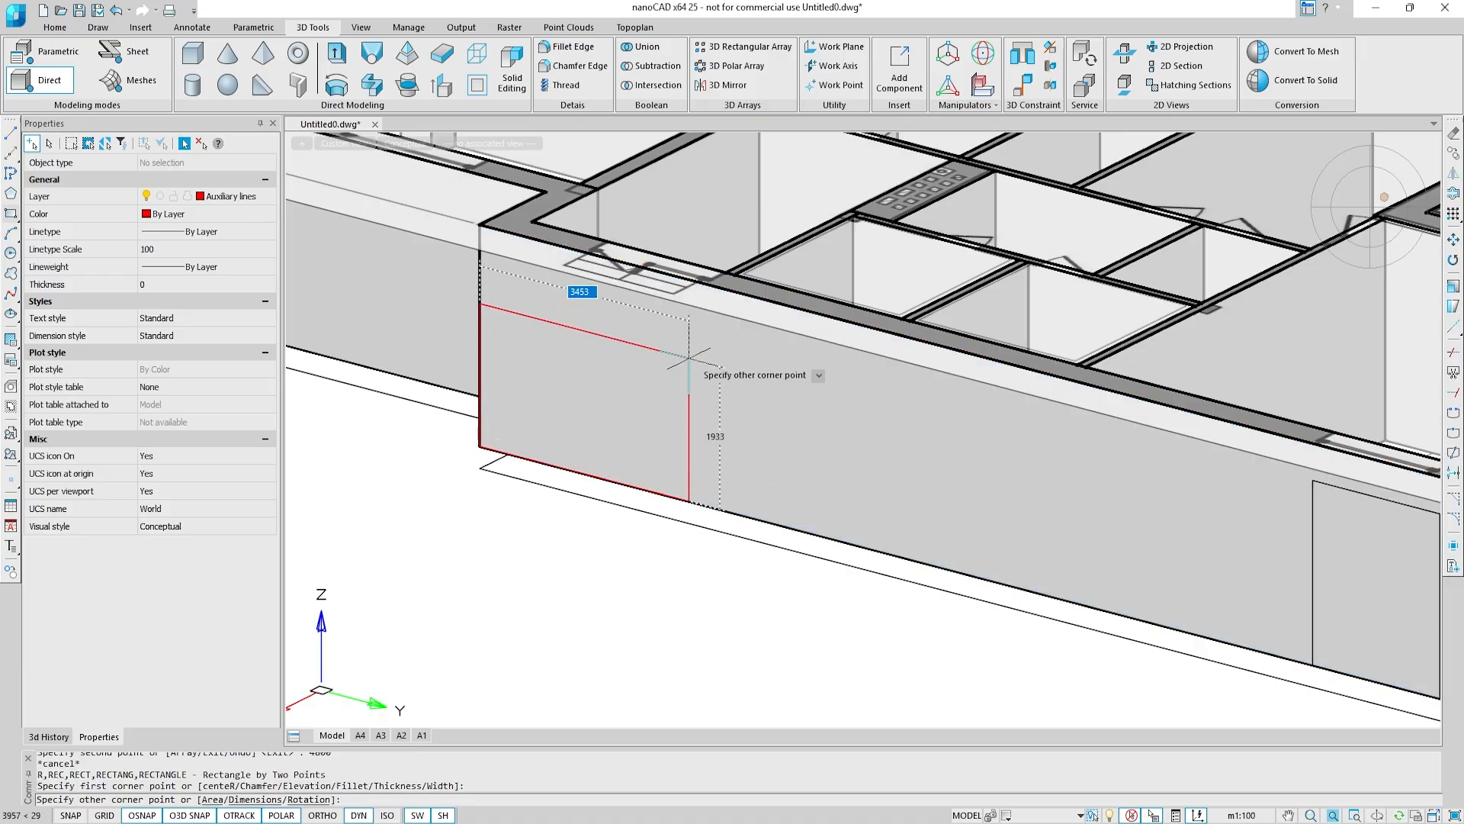
{"action": "type", "text": "1800"}
{"action": "key", "text": "Tab"}
{"action": "type", "text": "25"}
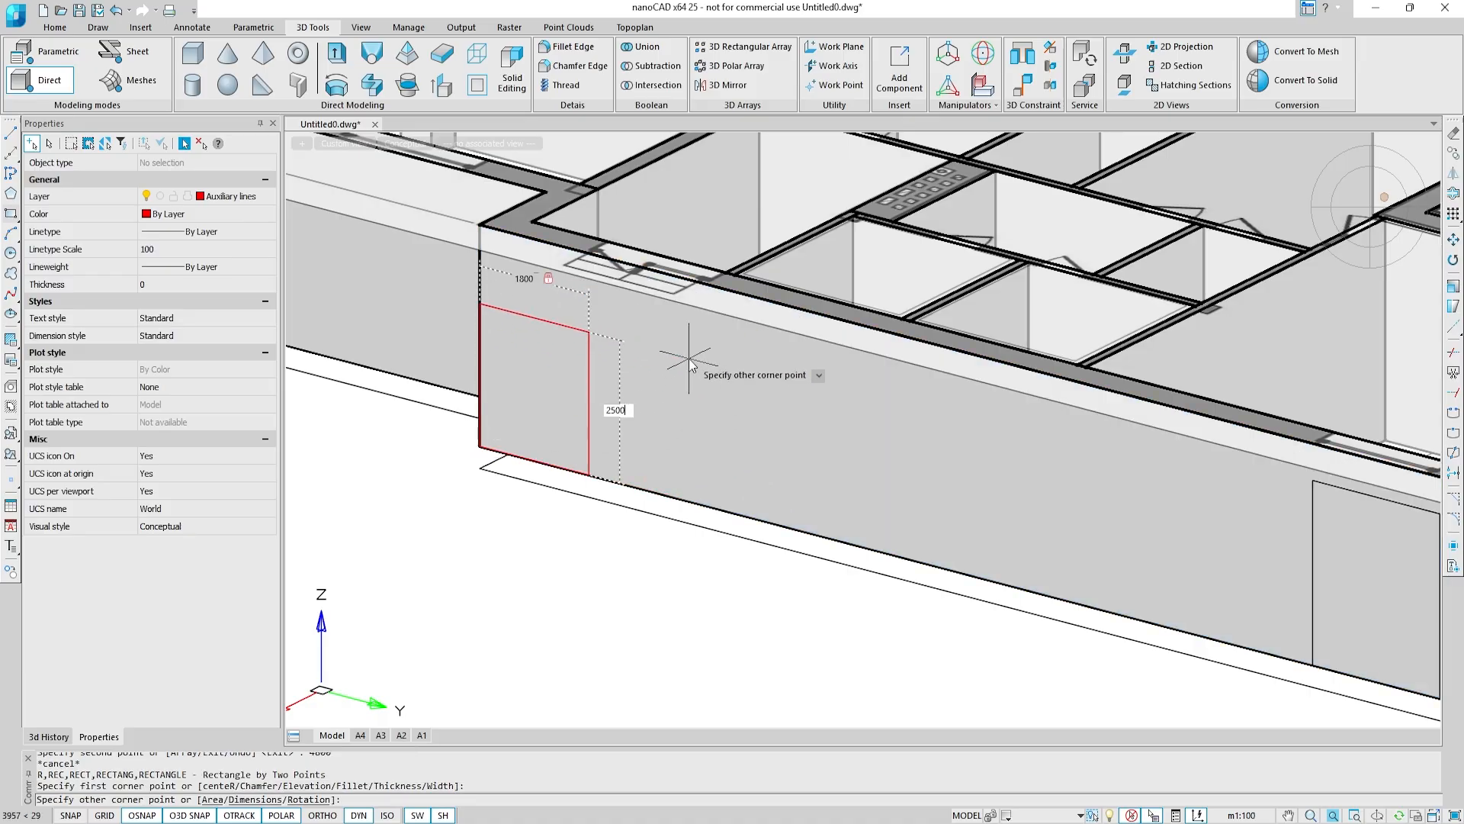
{"action": "type", "text": "00"}
{"action": "key", "text": "Return"}
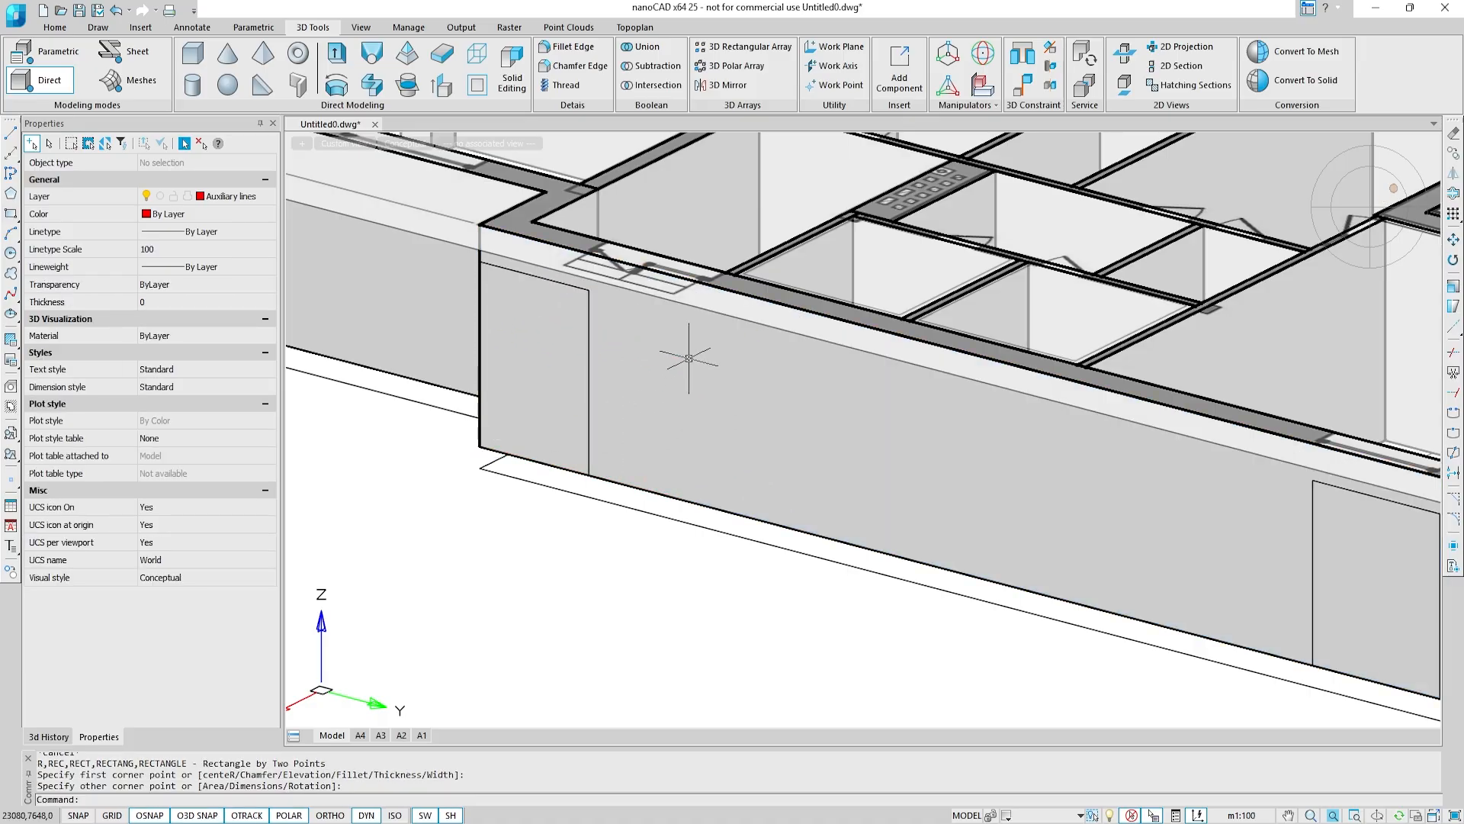
Step: Move the 1800 mm wide rectangle 1800 mm along the long wall, away from the stepped corner
{"action": "left_click", "coordinate": [590, 371]}
{"action": "left_click", "coordinate": [854, 572]}
{"action": "type", "text": "m"}
{"action": "key", "text": "Return"}
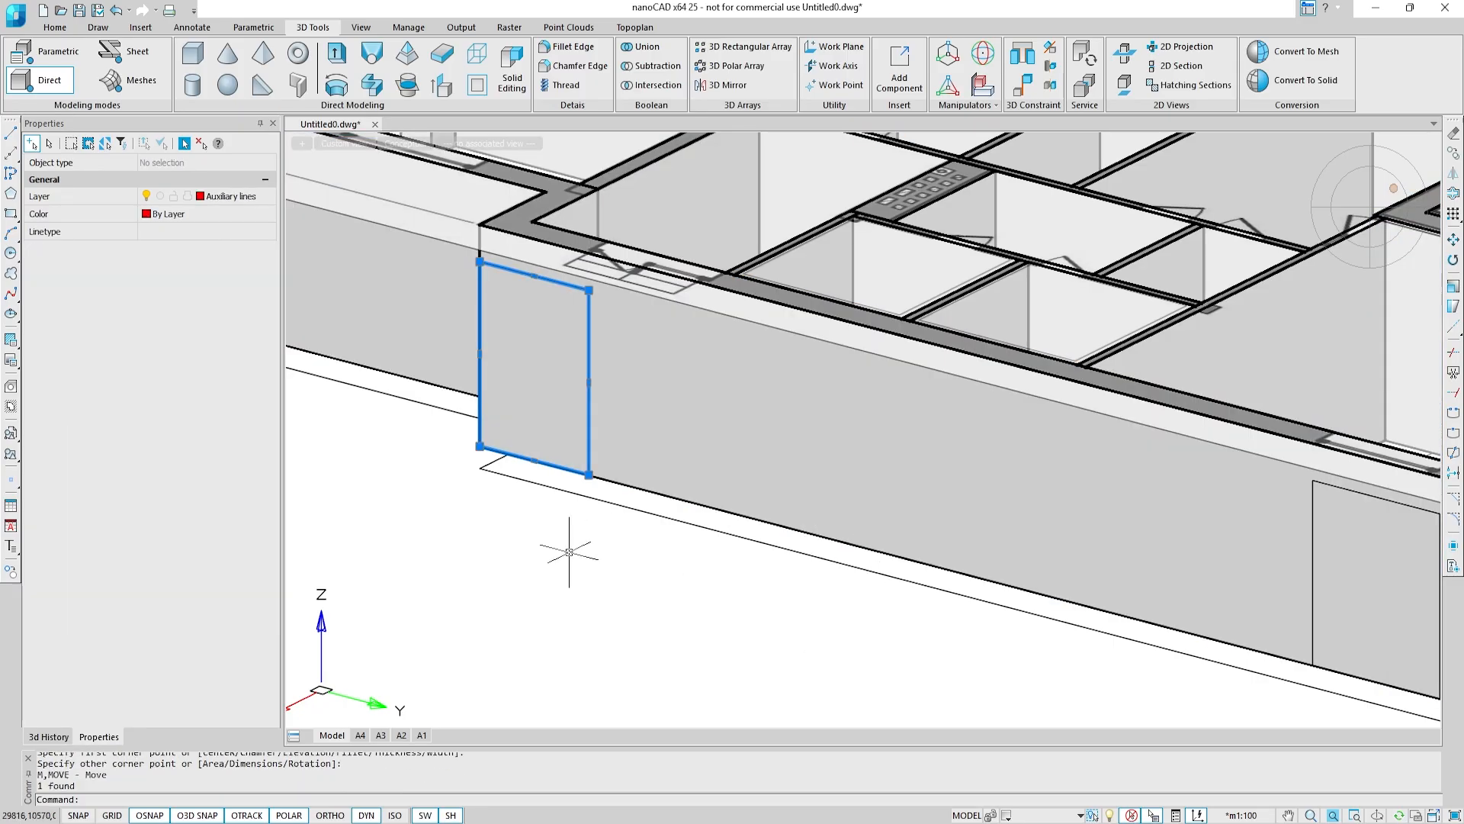
{"action": "left_click", "coordinate": [480, 446]}
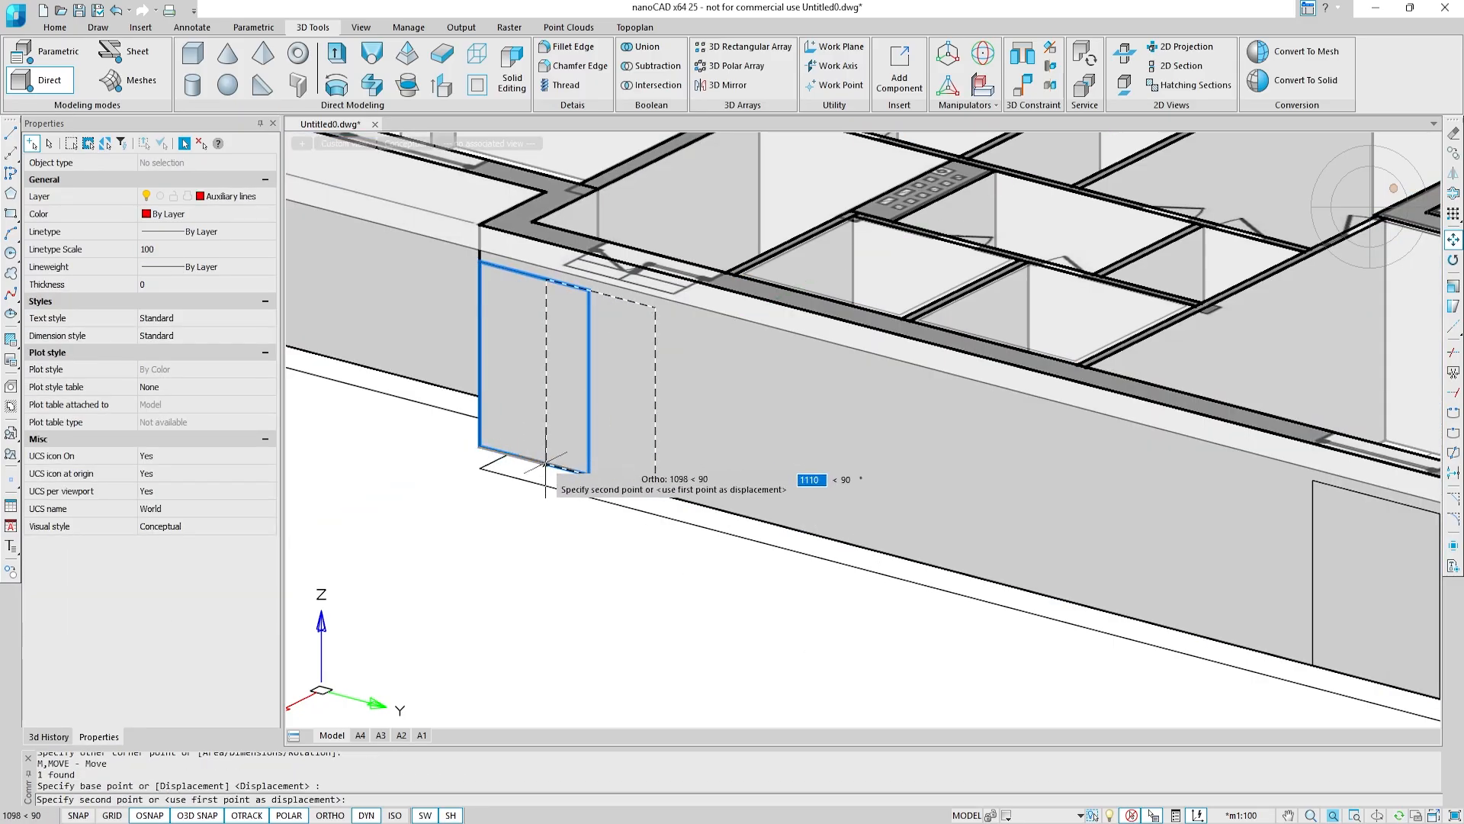
{"action": "type", "text": "1800"}
{"action": "key", "text": "Return"}
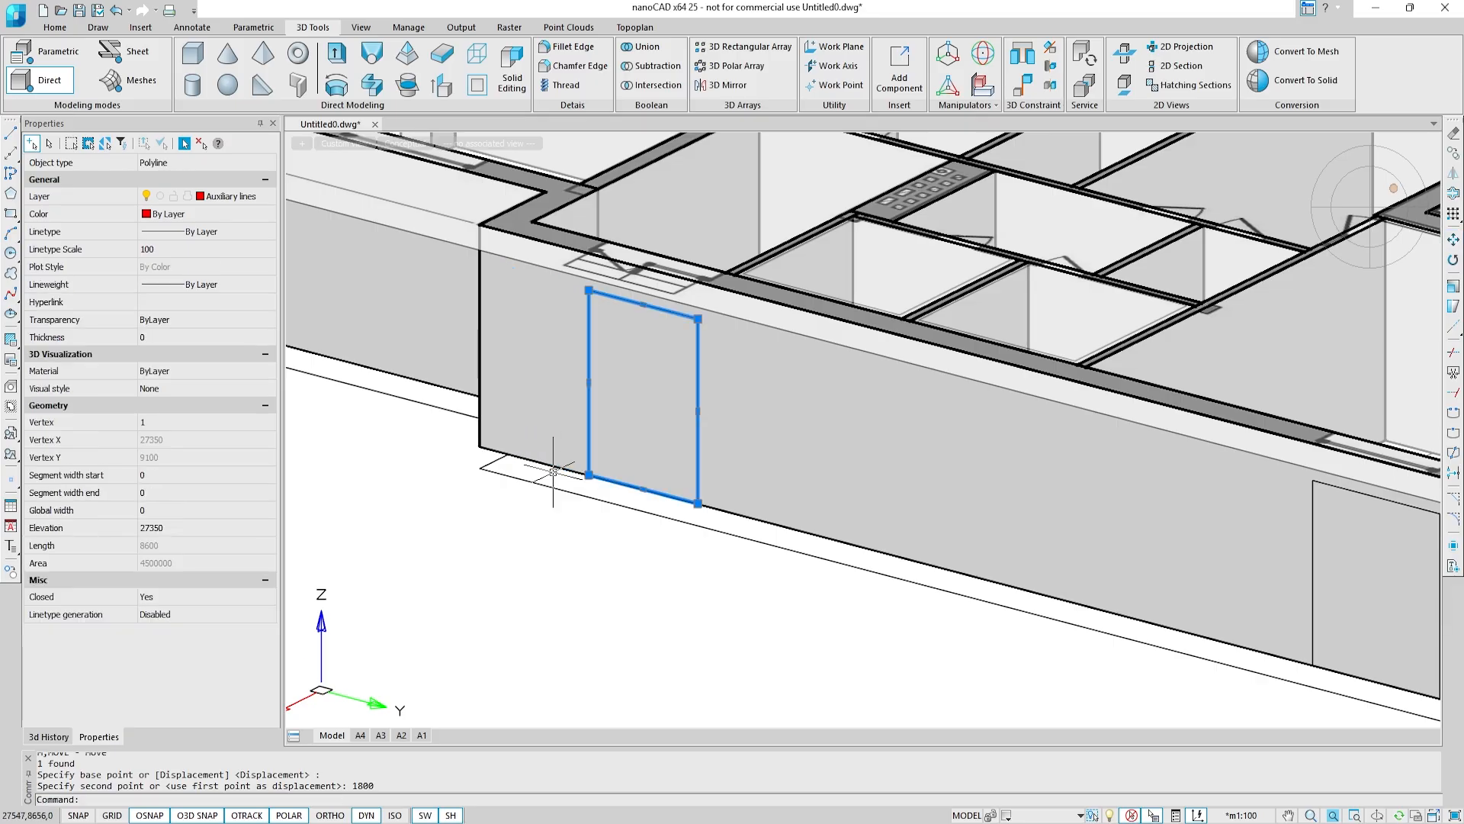
Step: Draw a 2100 by 2500 mm rectangle on the adjacent recessed wall, starting from its bottom corner at the outer building corner
{"action": "middle_click_drag", "start_coordinate": [536, 409], "coordinate": [945, 453], "text": "shift"}
{"action": "key", "text": "Escape"}
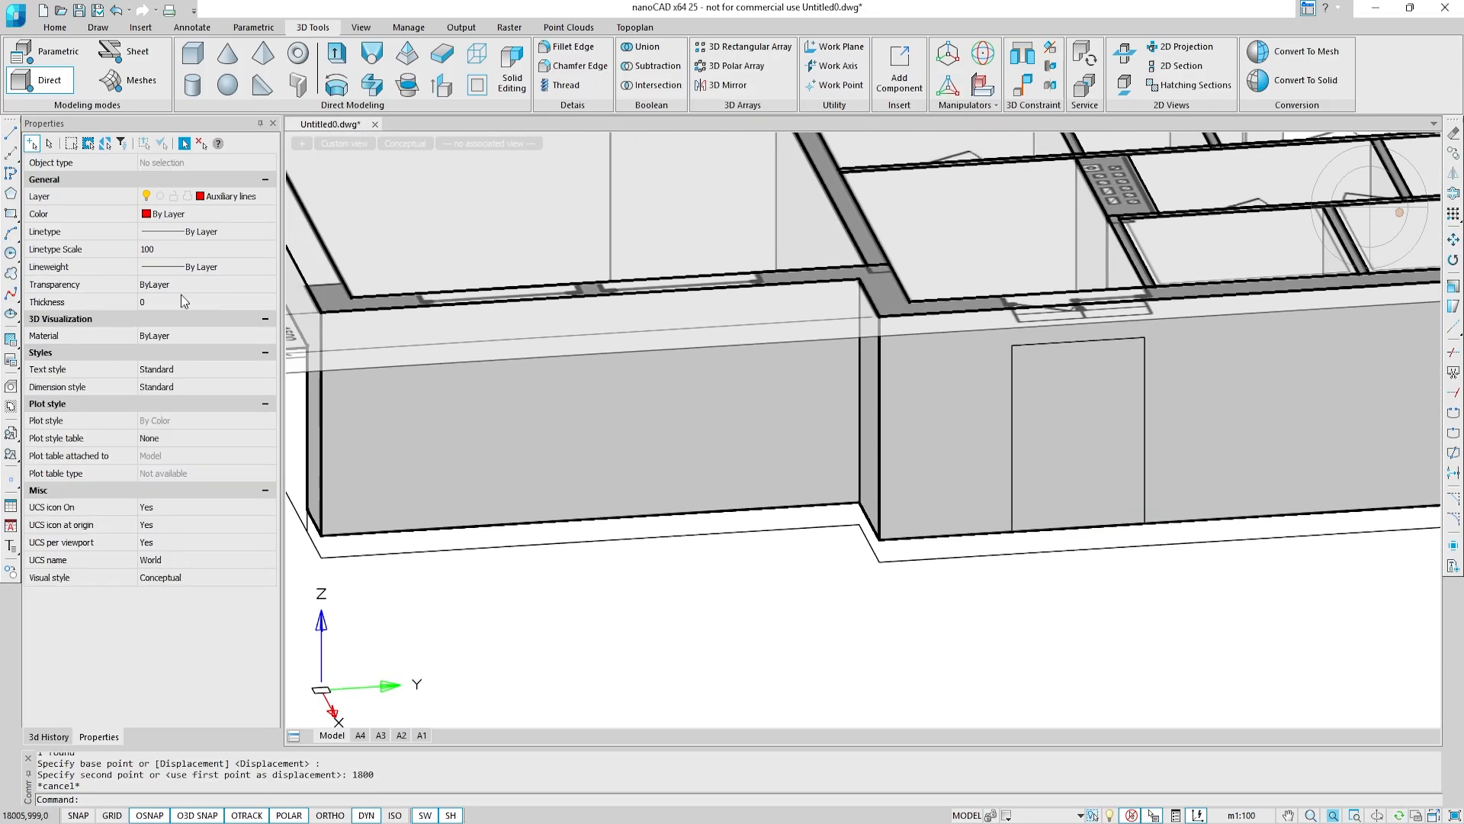
{"action": "left_click", "coordinate": [11, 215]}
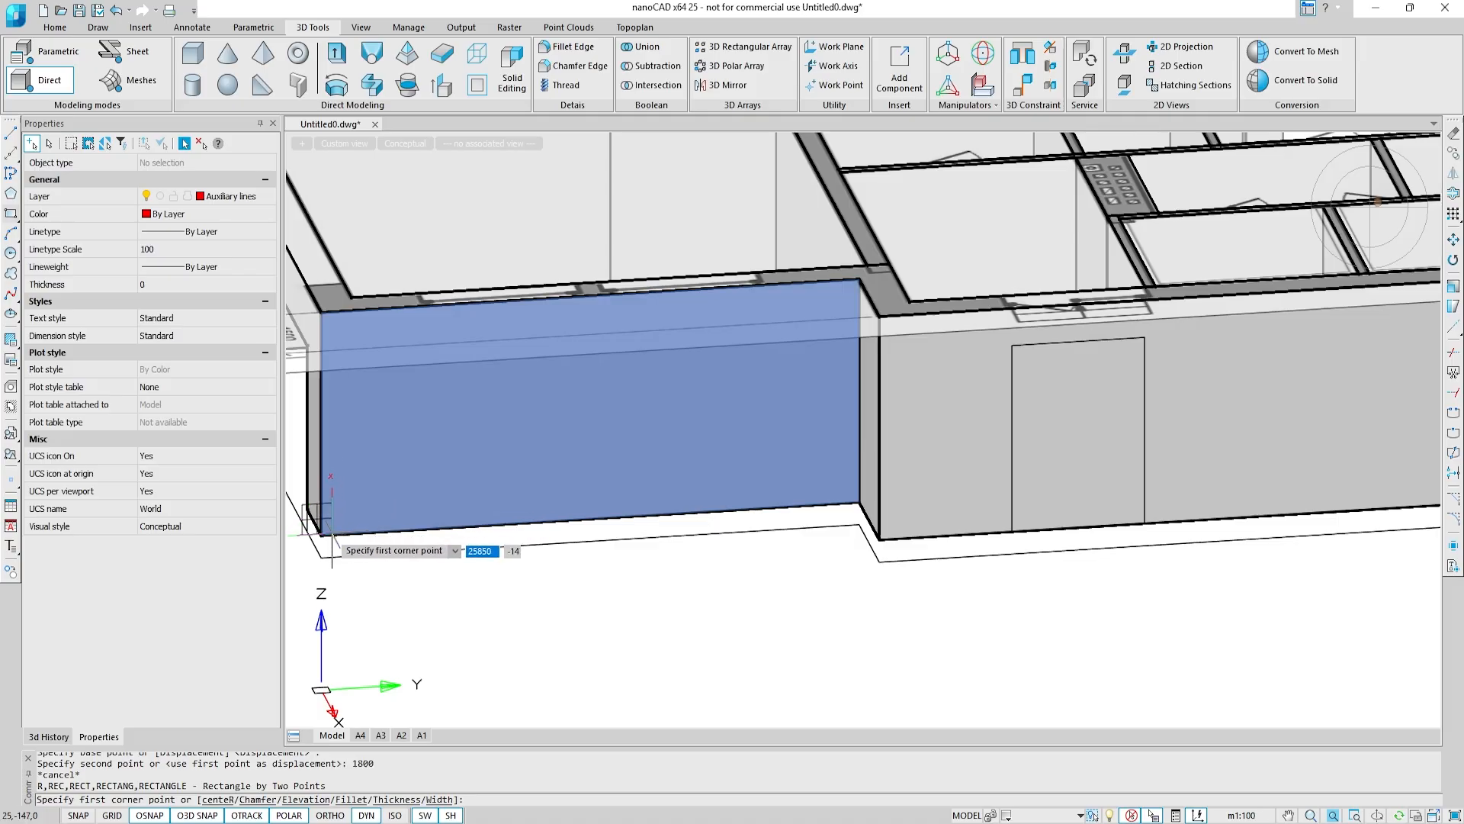
{"action": "left_click", "coordinate": [321, 536]}
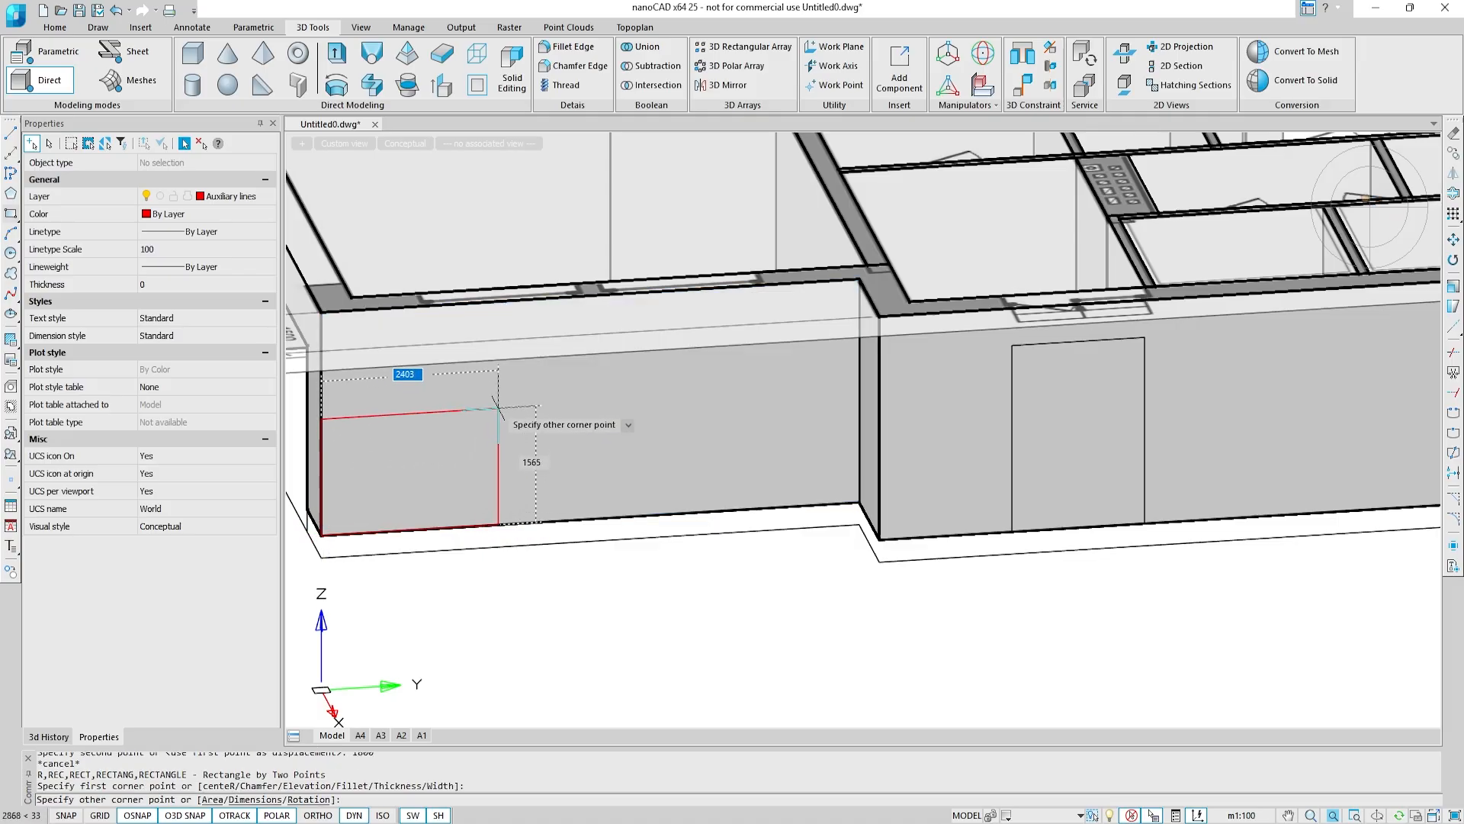
{"action": "type", "text": "2100"}
{"action": "key", "text": "Tab"}
{"action": "type", "text": "25"}
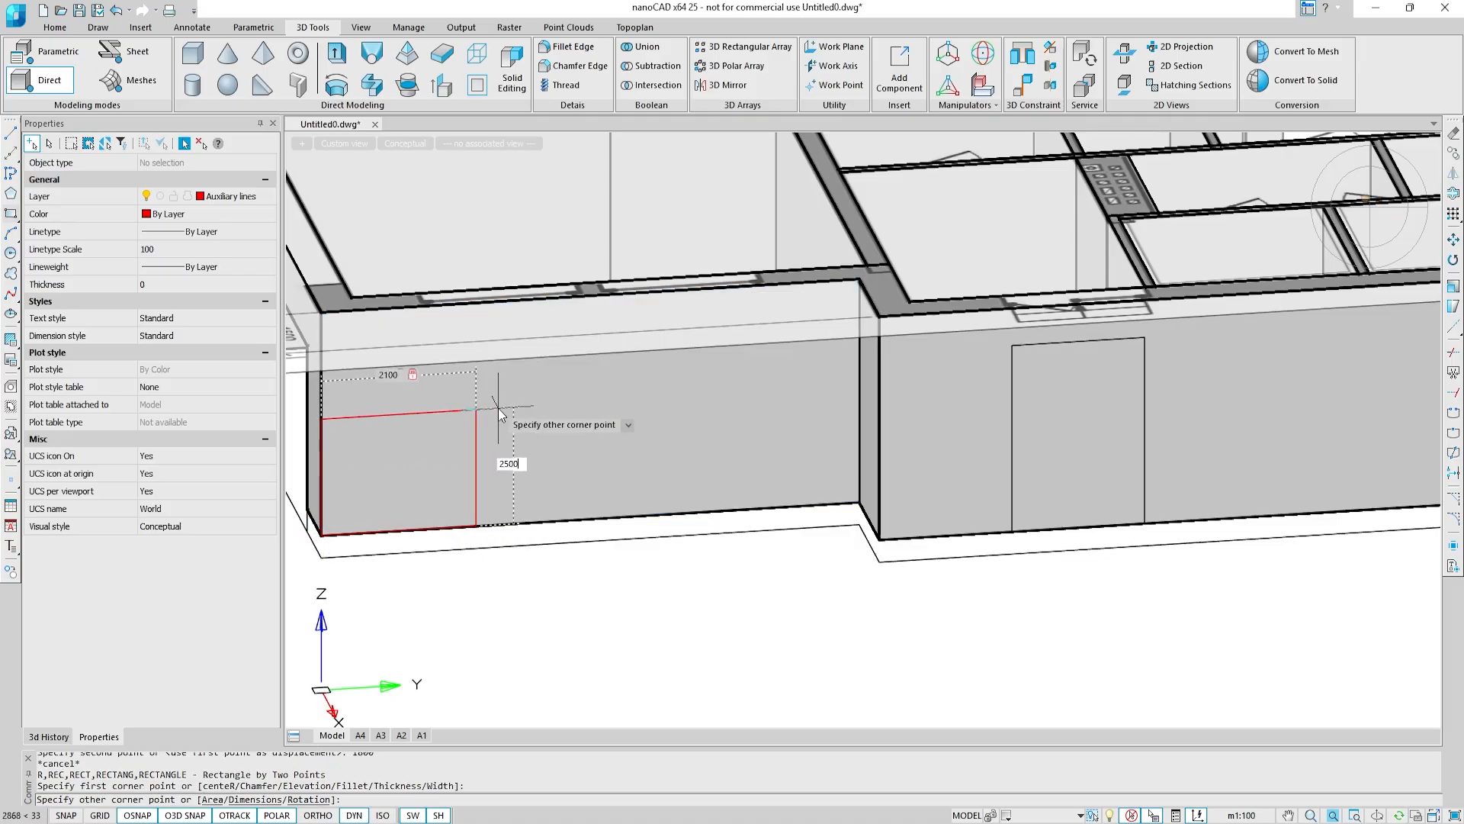
{"action": "key", "text": "Return"}
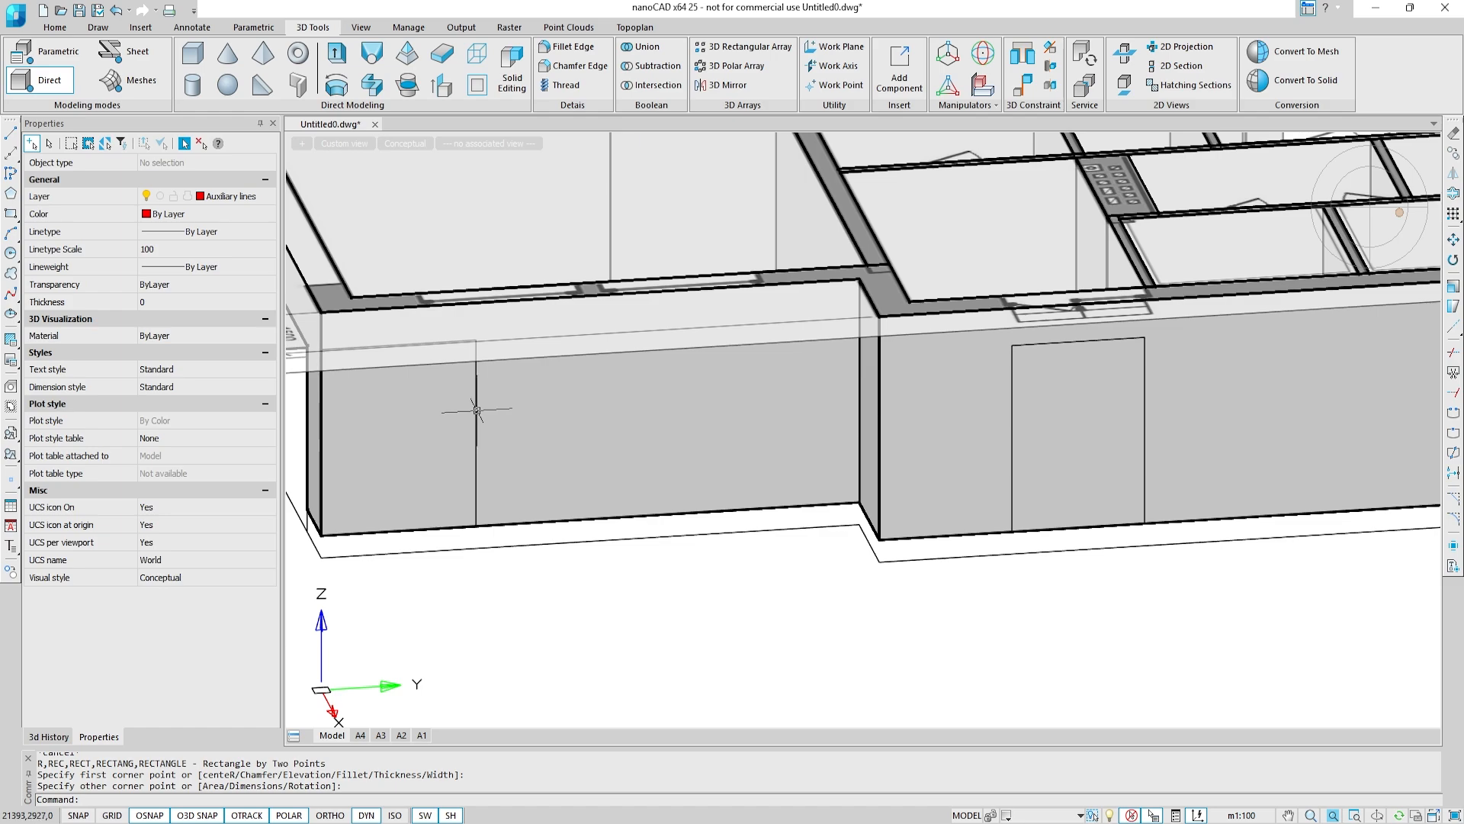
Step: Move the recessed wall's 2100 mm wide rectangle 1350 mm along the wall, away from the outer building corner
{"action": "left_click", "coordinate": [476, 410]}
{"action": "left_click", "coordinate": [591, 461]}
{"action": "type", "text": "m"}
{"action": "key", "text": "Return"}
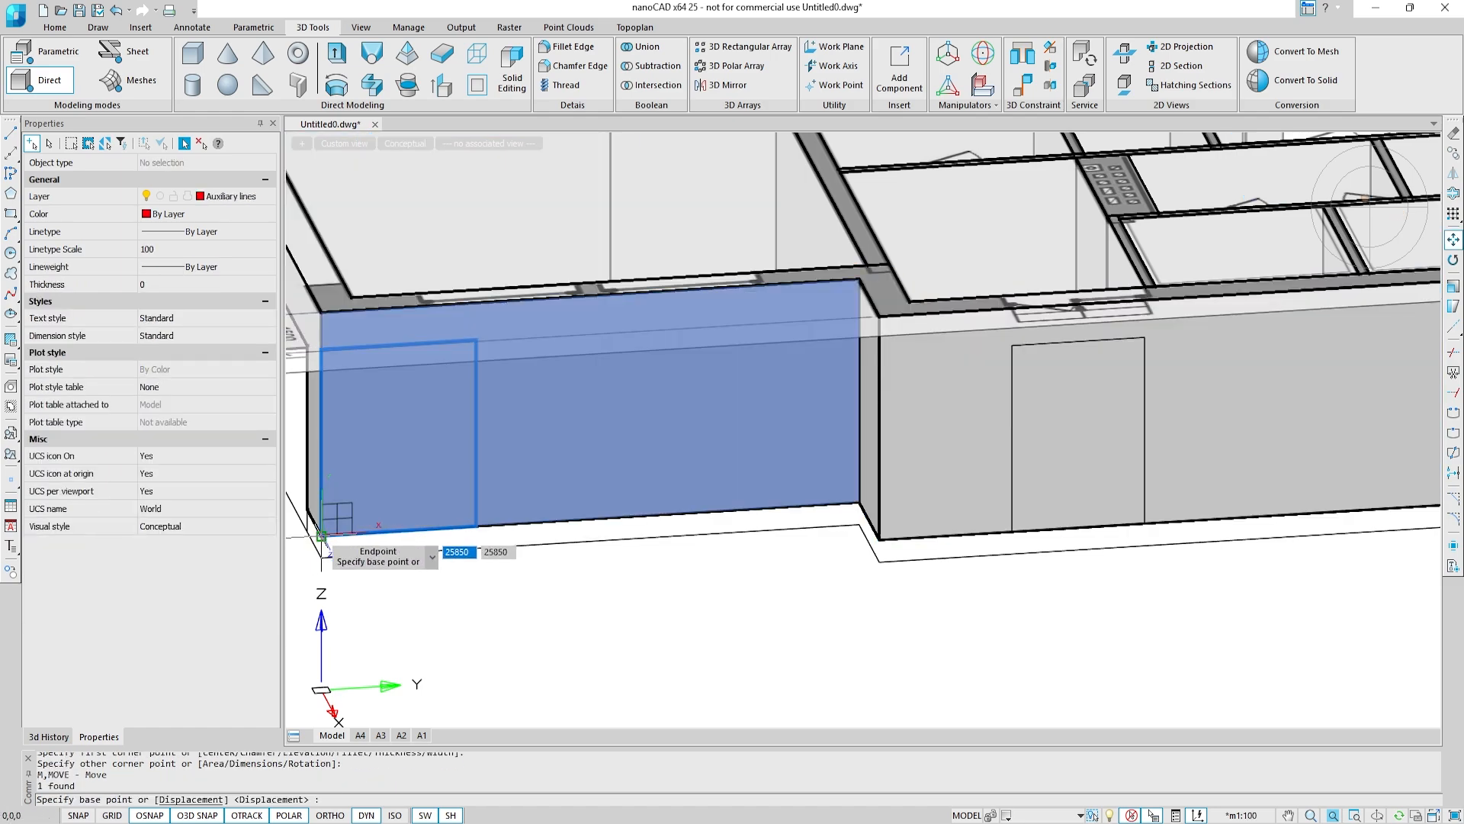
{"action": "left_click", "coordinate": [321, 535]}
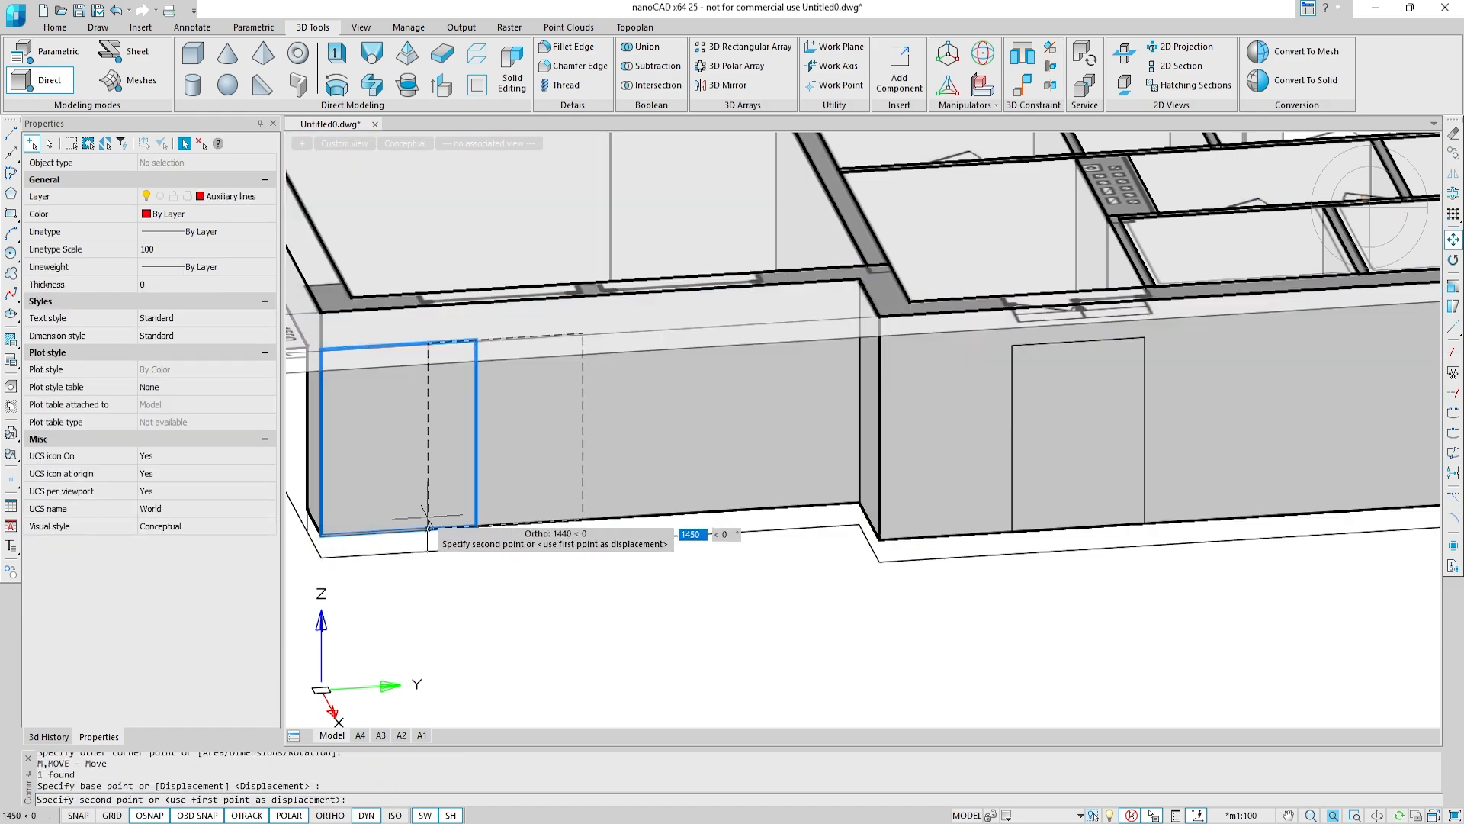
{"action": "key", "text": "Return"}
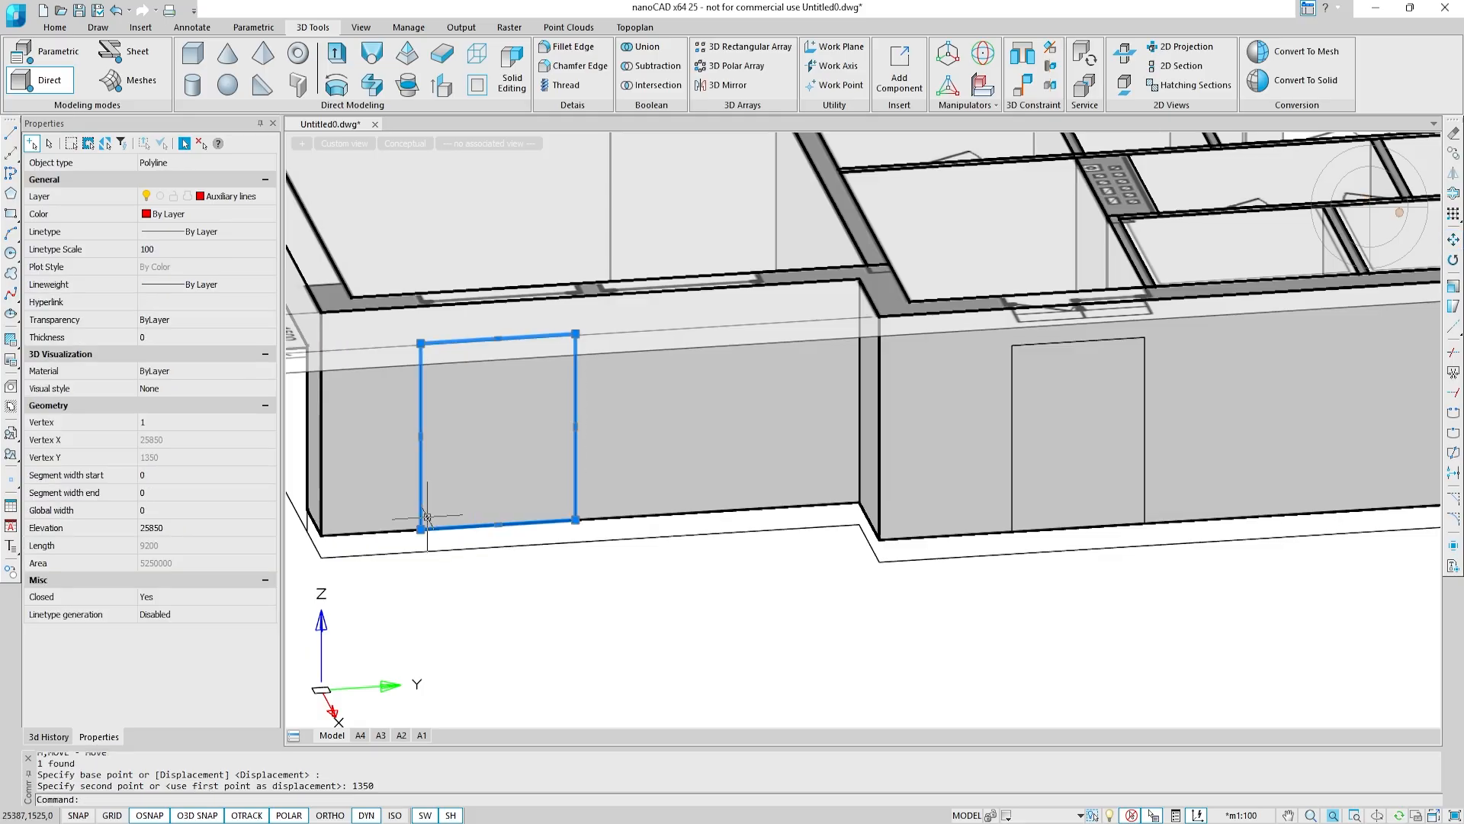
Step: Copy the recessed wall's rectangle 2500 mm along the wall, towards the stepped corner
{"action": "mouse_move", "coordinate": [1398, 208]}
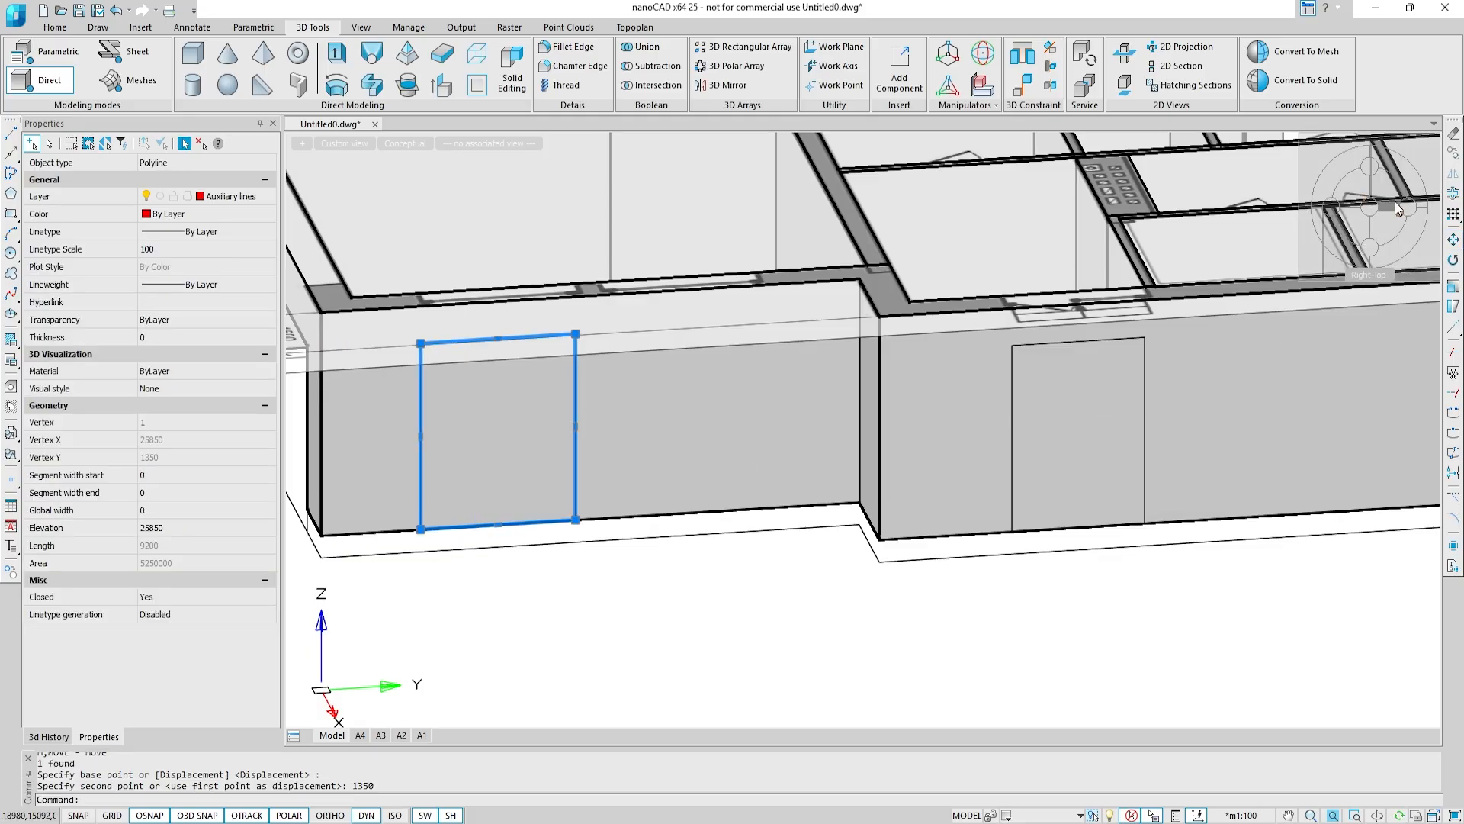
{"action": "left_click", "coordinate": [1447, 160]}
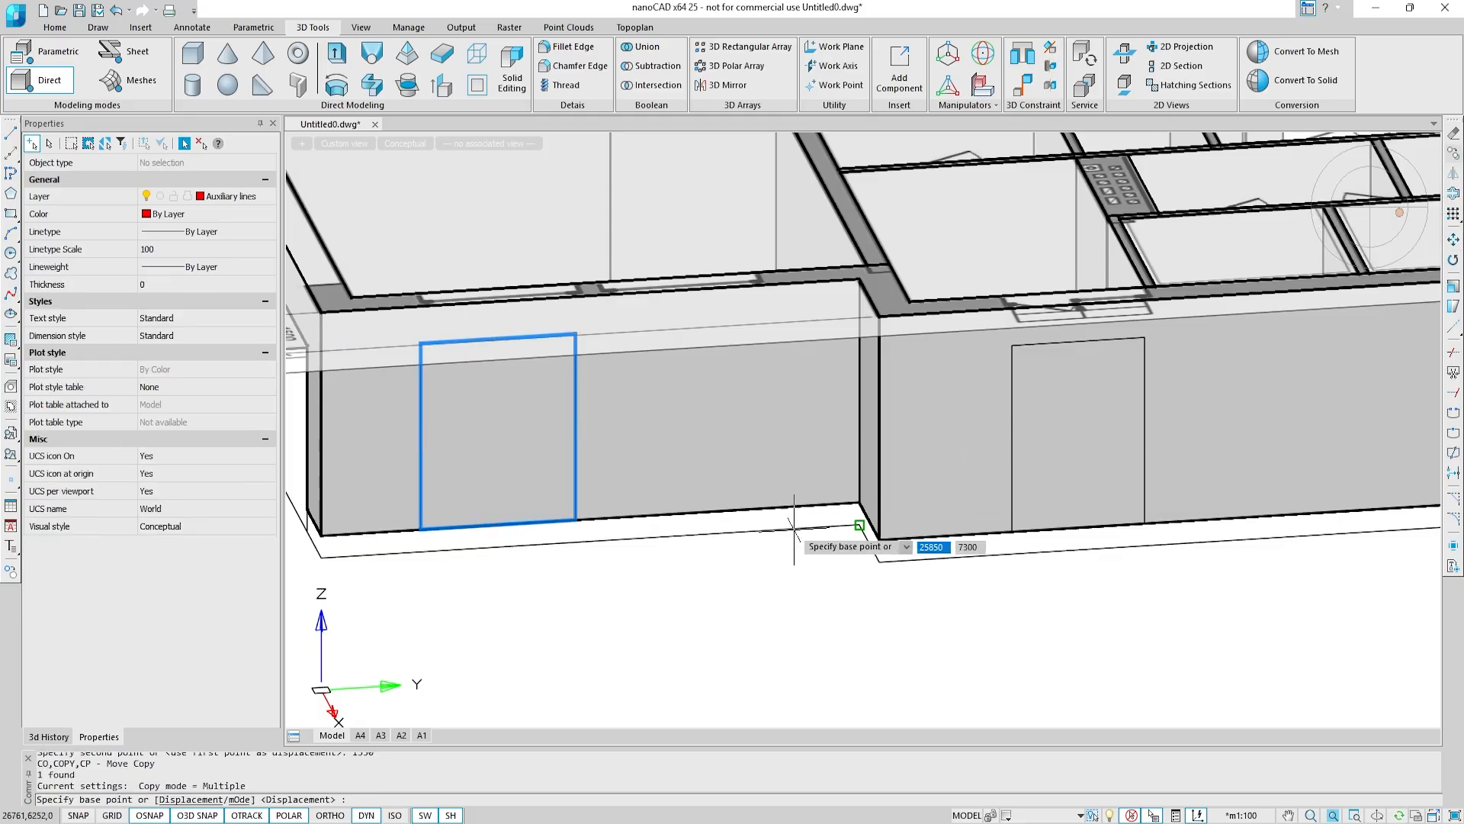
{"action": "left_click", "coordinate": [576, 521]}
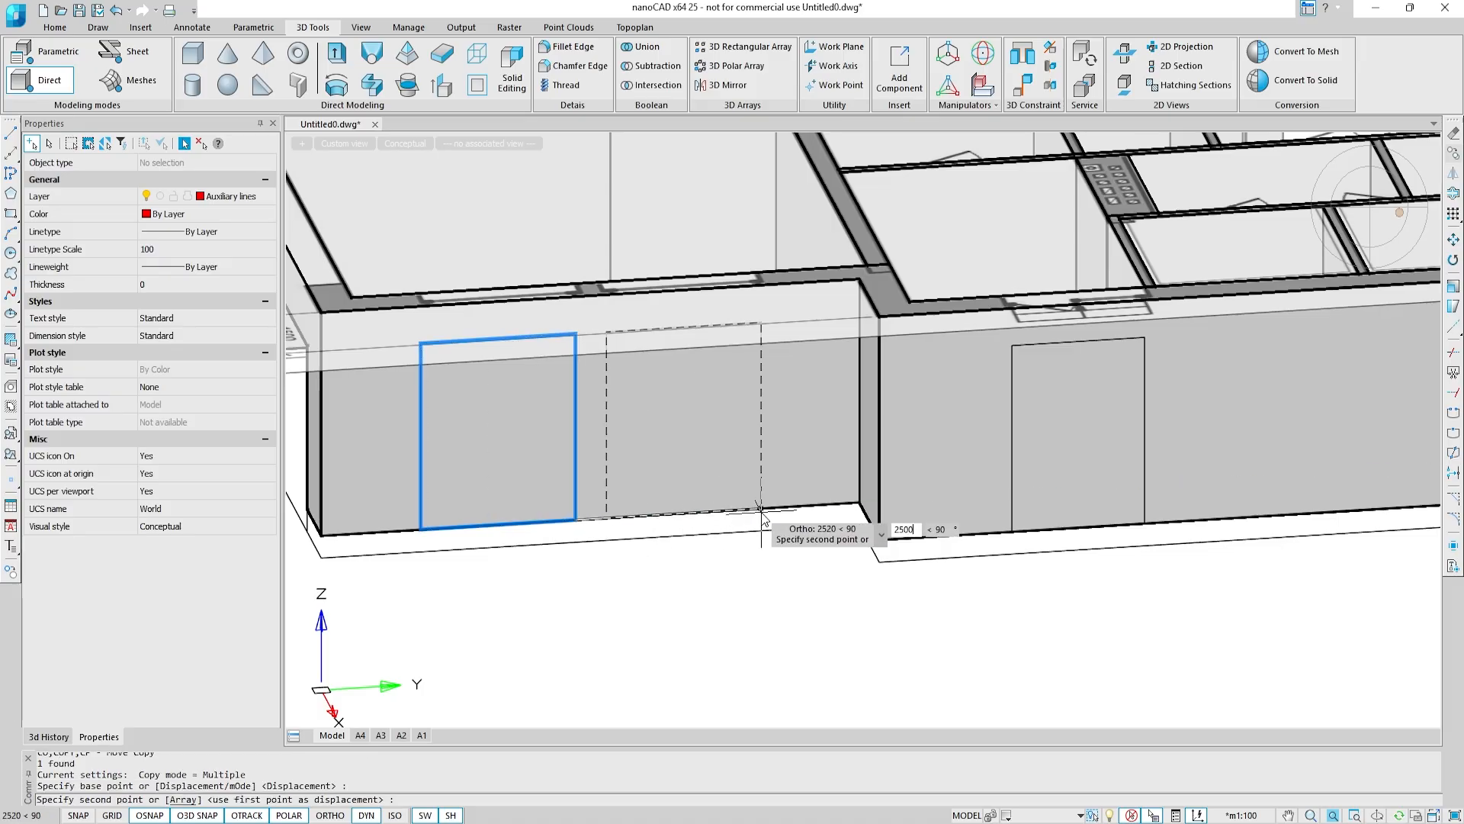
{"action": "type", "text": "2500"}
{"action": "key", "text": "Return"}
{"action": "key", "text": "Escape"}
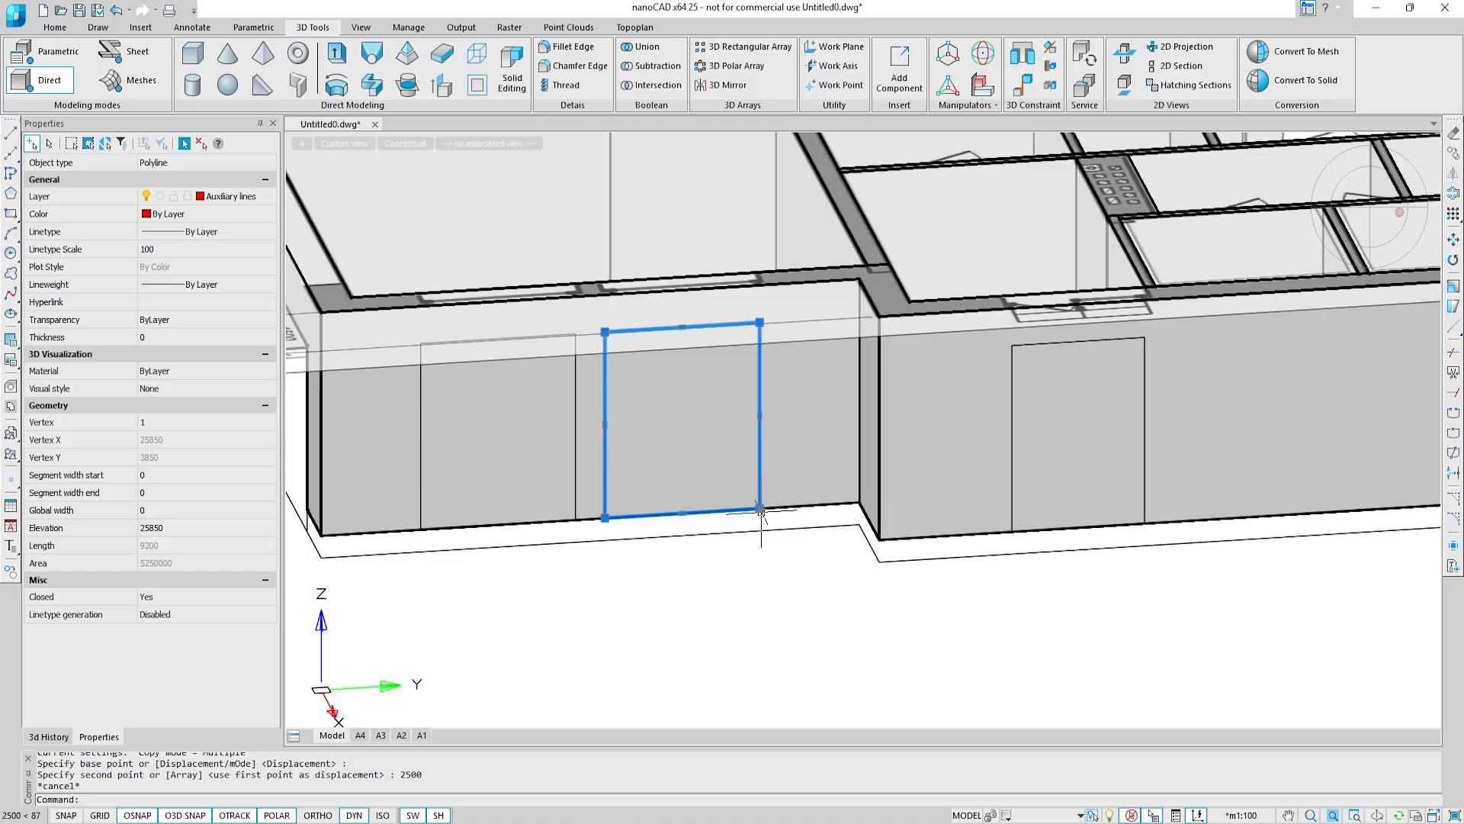
{"action": "key", "text": "Escape"}
Step: Cut openings with Presspull through both rectangles on the recessed wall and the 1800 mm wide rectangle on the long wall
{"action": "left_click", "coordinate": [442, 84]}
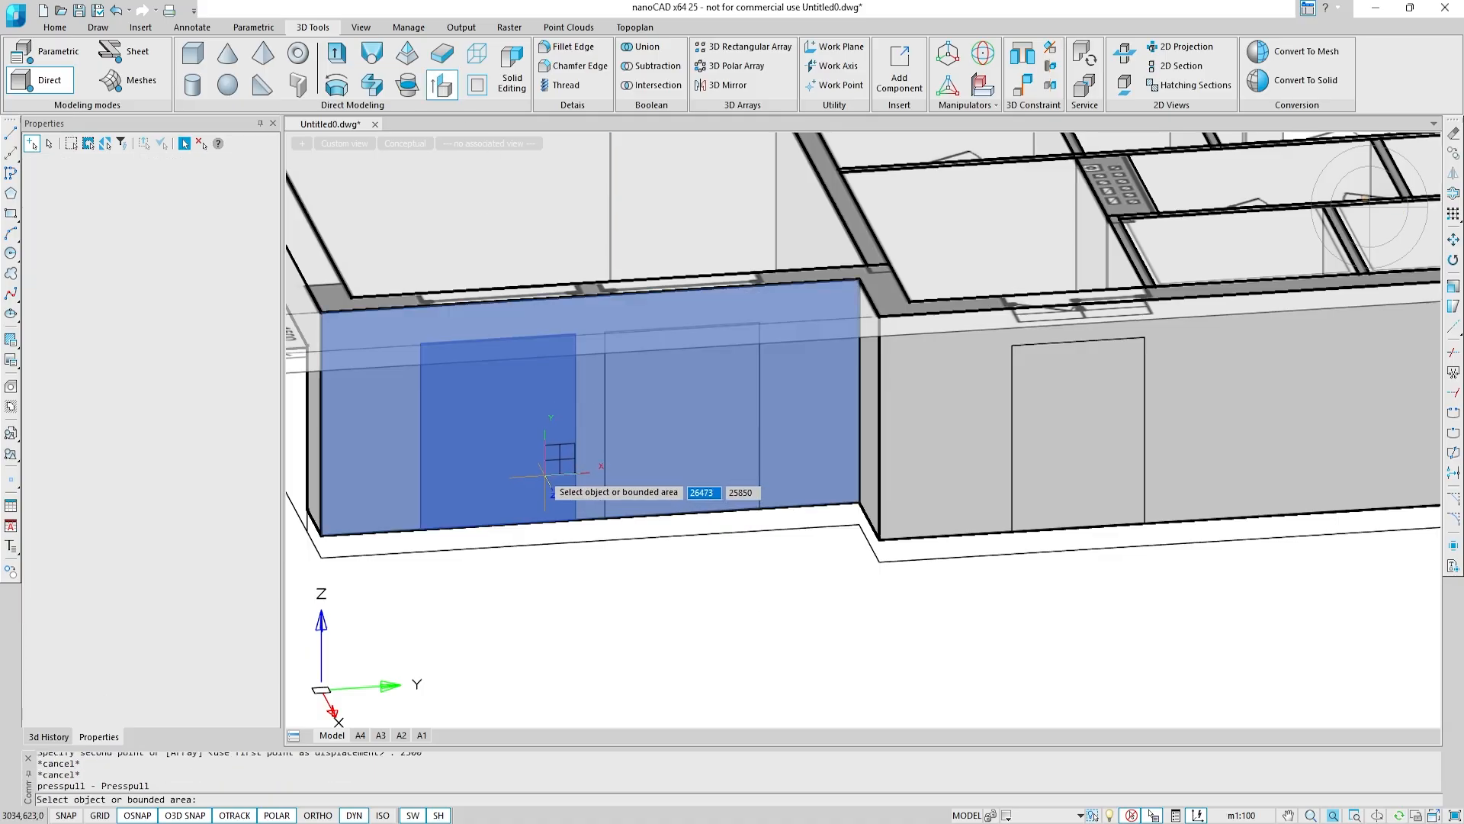
{"action": "left_click", "coordinate": [494, 431]}
{"action": "left_click", "coordinate": [480, 295]}
{"action": "left_click", "coordinate": [679, 415]}
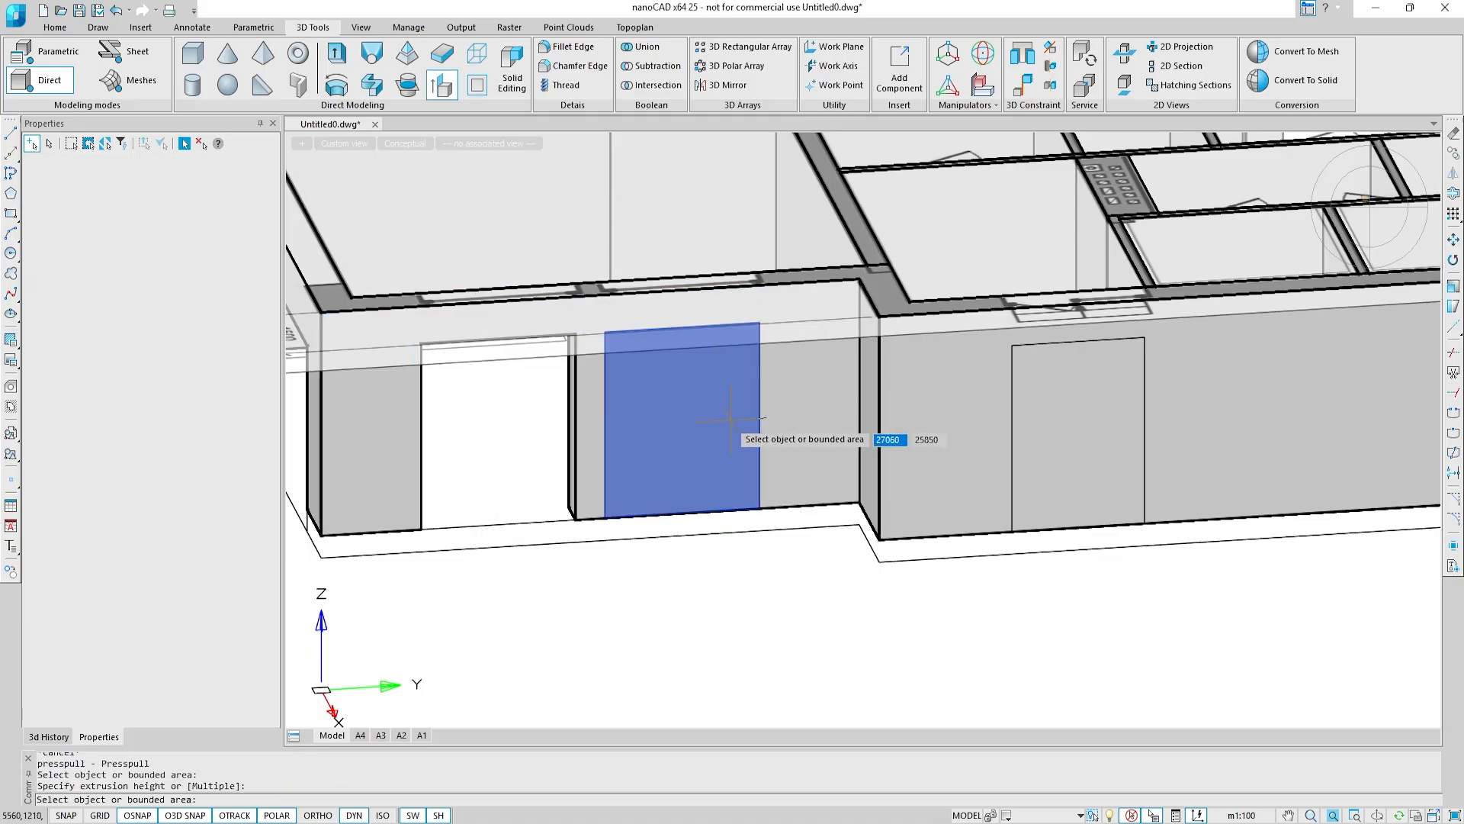
{"action": "left_click", "coordinate": [676, 280]}
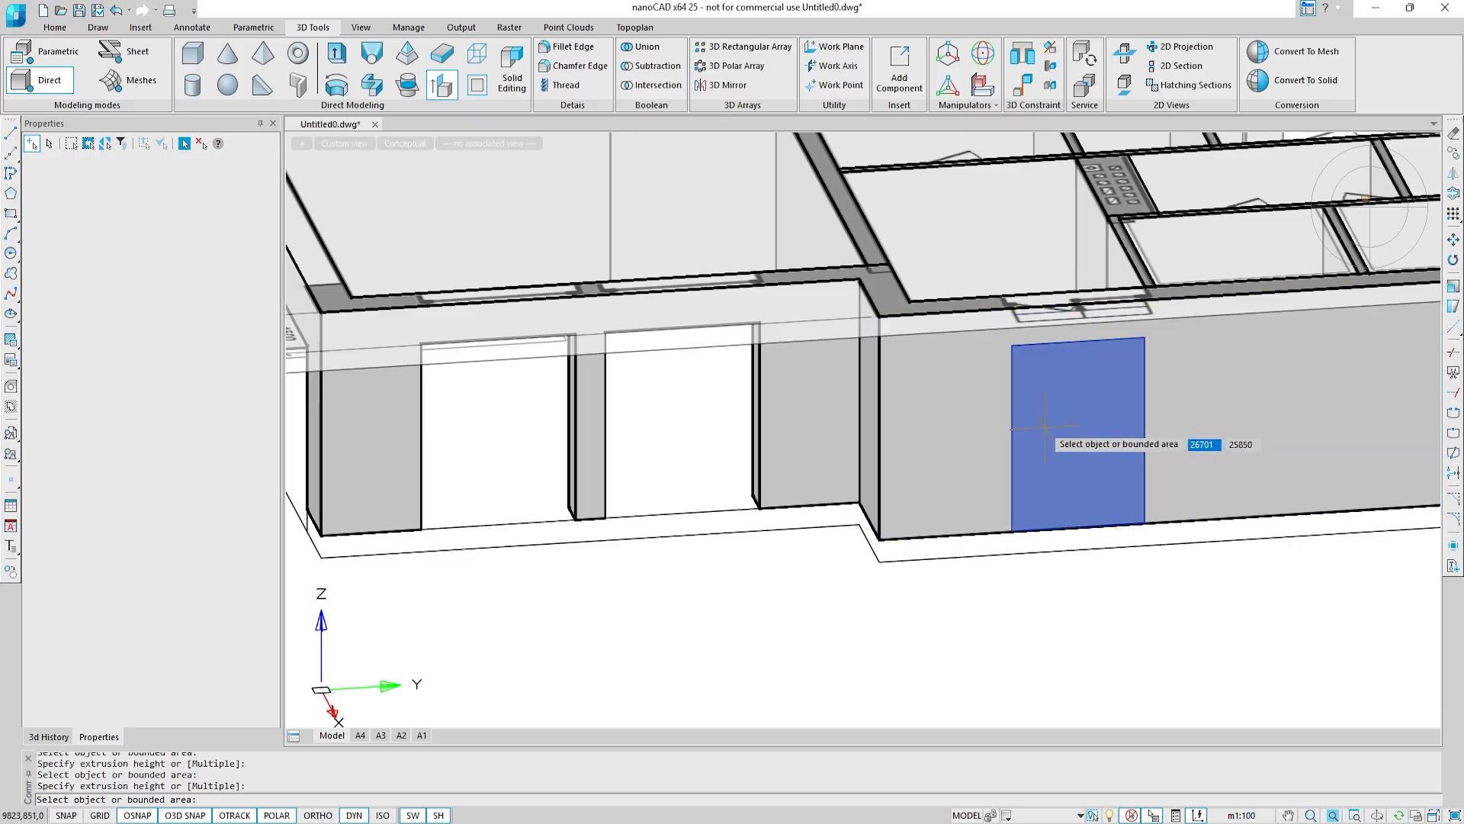
{"action": "left_click", "coordinate": [1049, 442]}
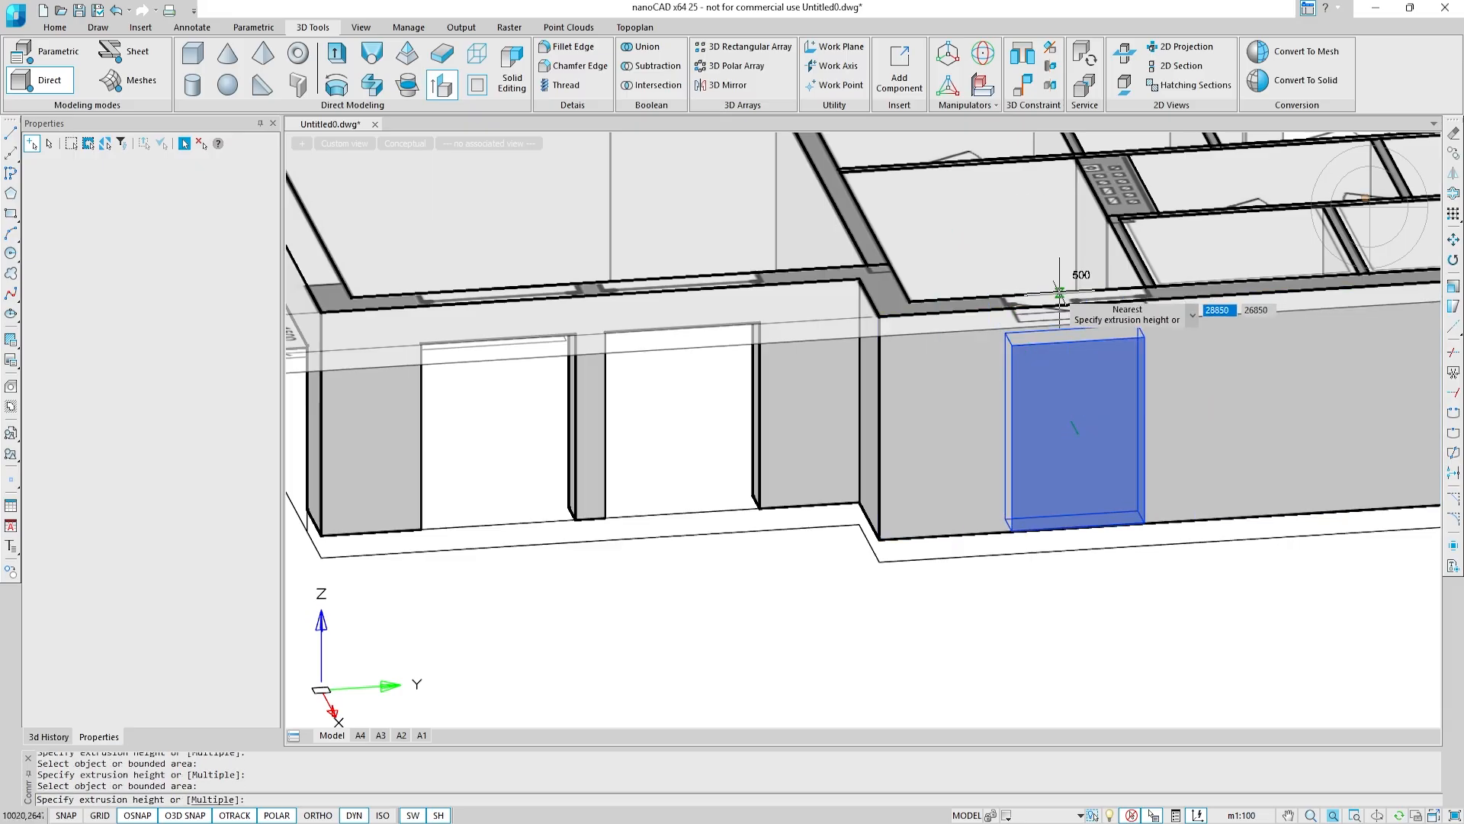
{"action": "left_click", "coordinate": [1076, 305]}
Step: Cut openings through the three 2100 mm wide rectangles at the other end of the long wall with Presspull
{"action": "middle_click_drag", "start_coordinate": [1220, 353], "coordinate": [293, 424]}
{"action": "left_click", "coordinate": [1034, 428]}
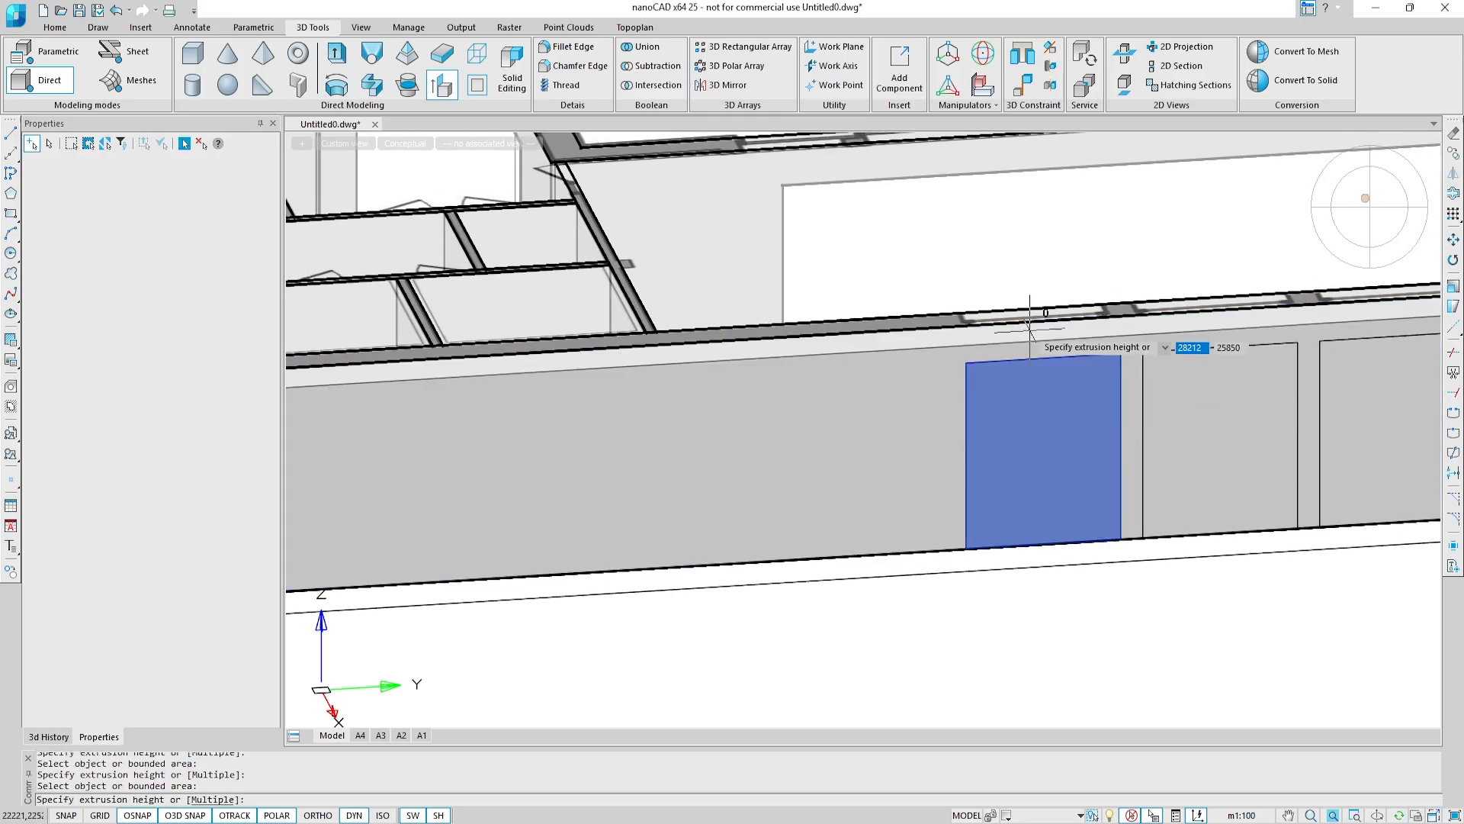
{"action": "left_click", "coordinate": [1022, 309]}
{"action": "left_click", "coordinate": [1033, 372]}
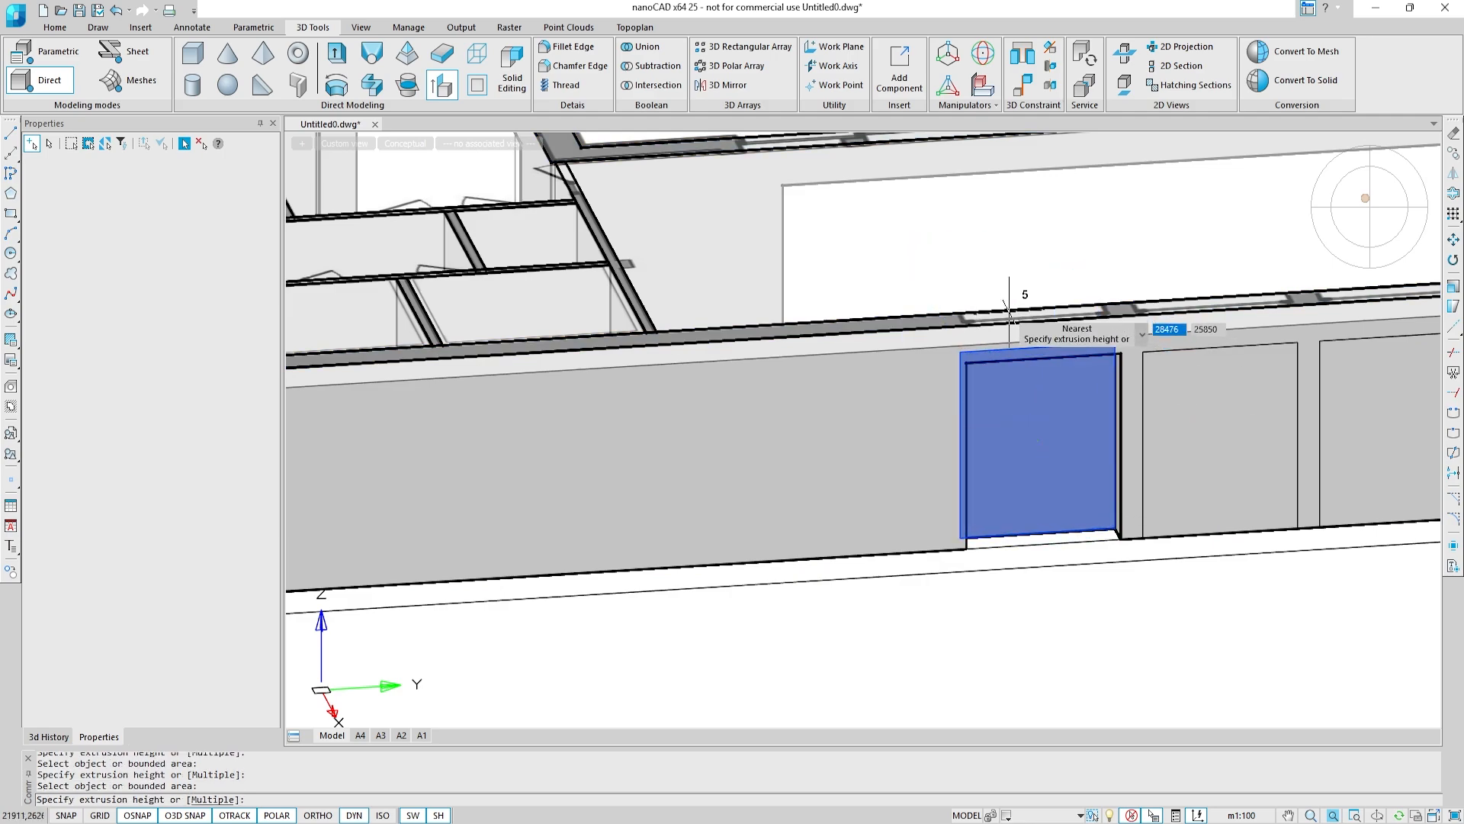
{"action": "middle_click_drag", "start_coordinate": [1008, 309], "coordinate": [812, 342]}
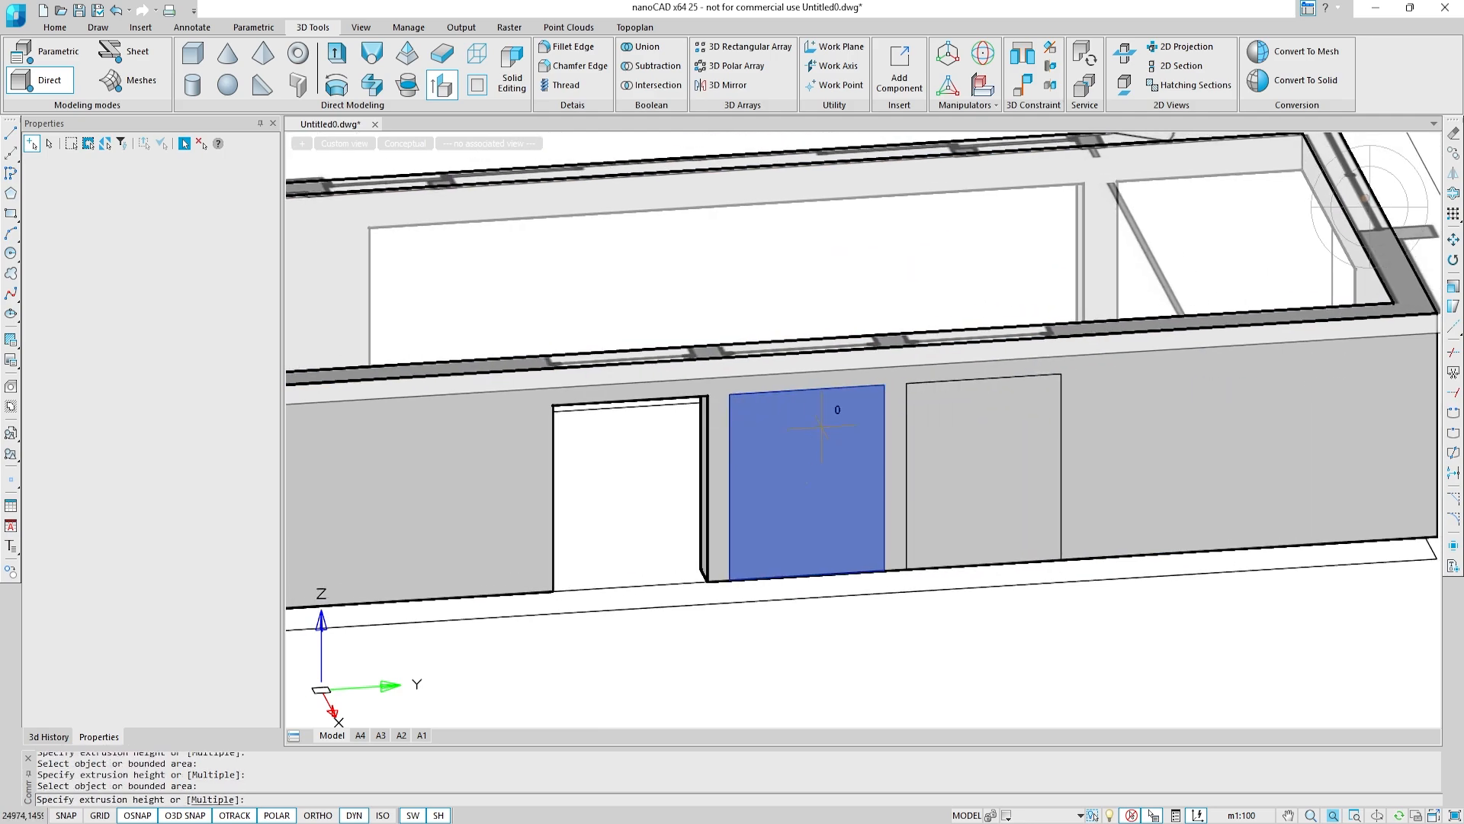
{"action": "left_click", "coordinate": [805, 327]}
{"action": "left_click", "coordinate": [1045, 427]}
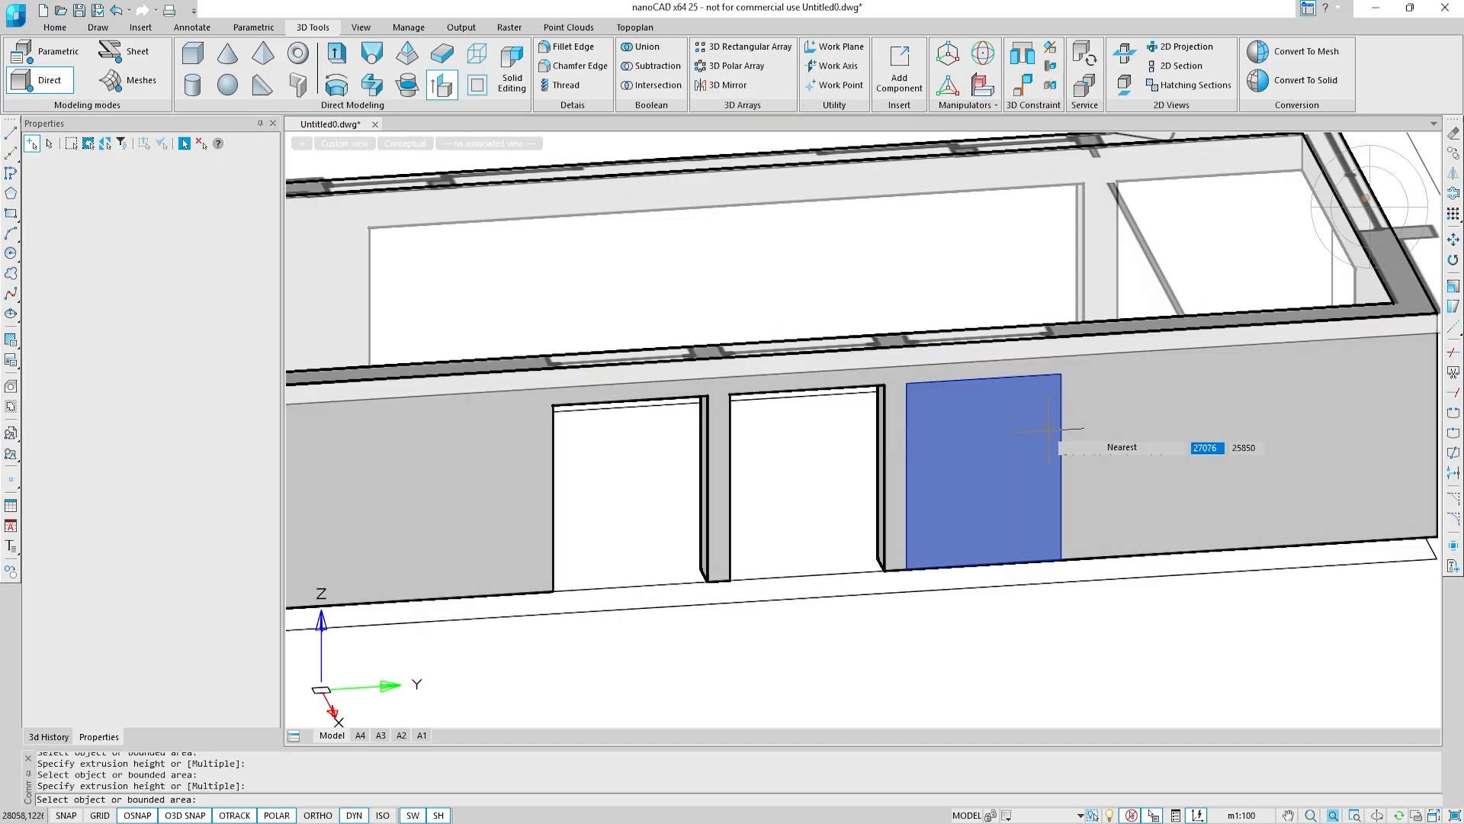
{"action": "left_click", "coordinate": [983, 328]}
{"action": "key", "text": "Escape"}
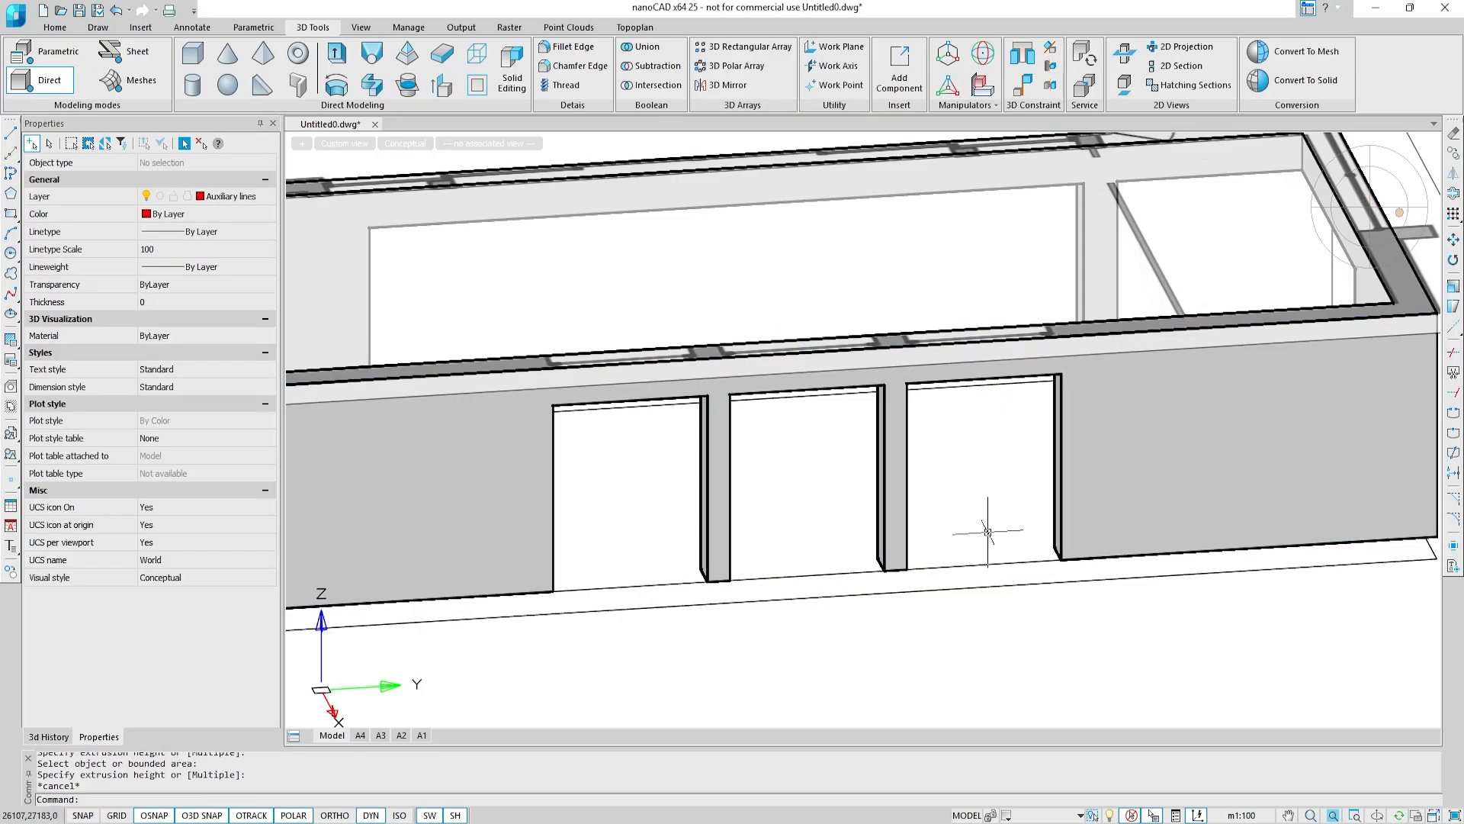
Step: Switch to the Top SE Iso view and unisolate the hidden objects in all layouts
{"action": "left_click", "coordinate": [1384, 225]}
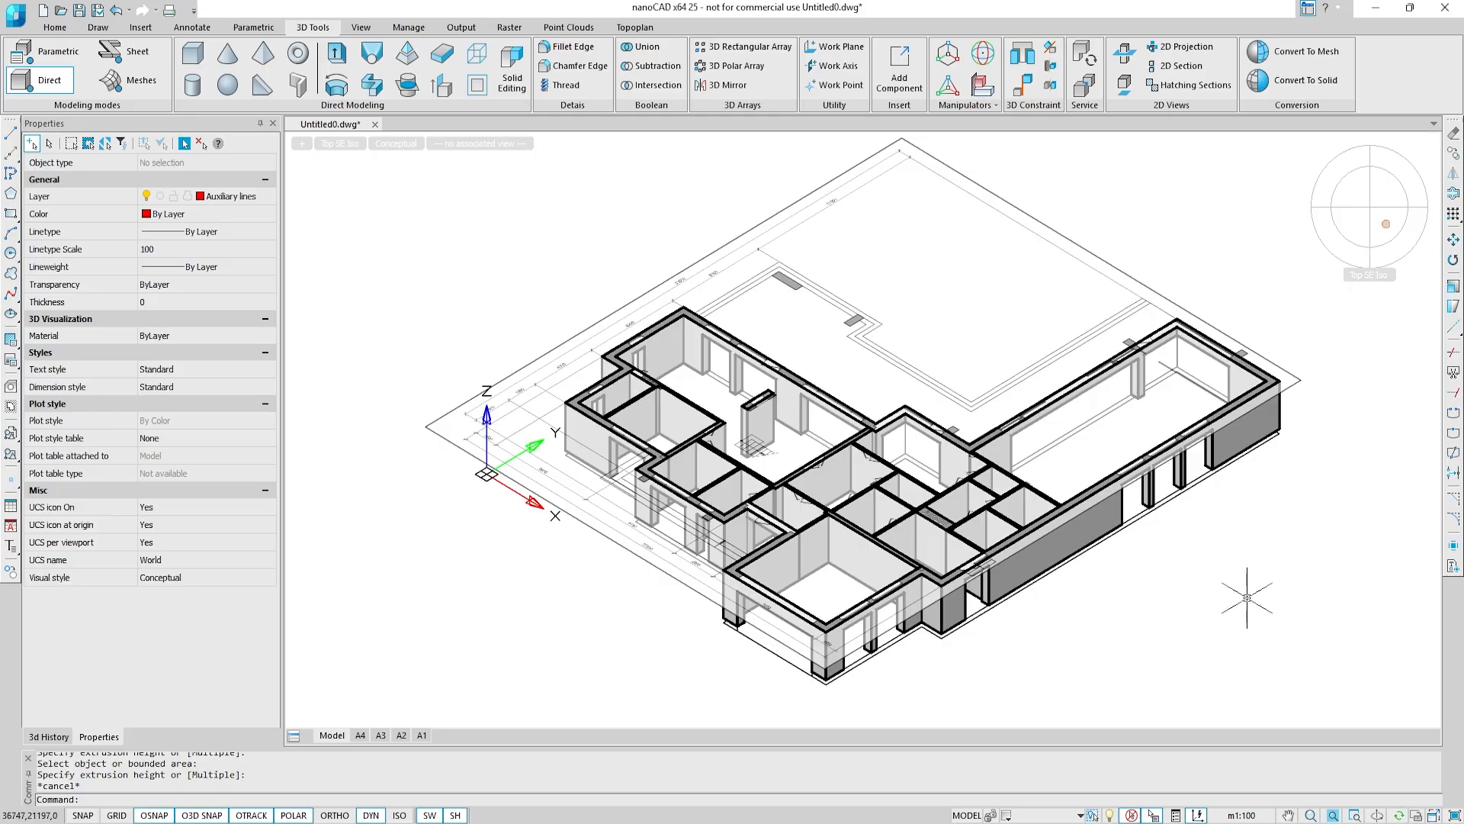
{"action": "right_click", "coordinate": [1247, 600]}
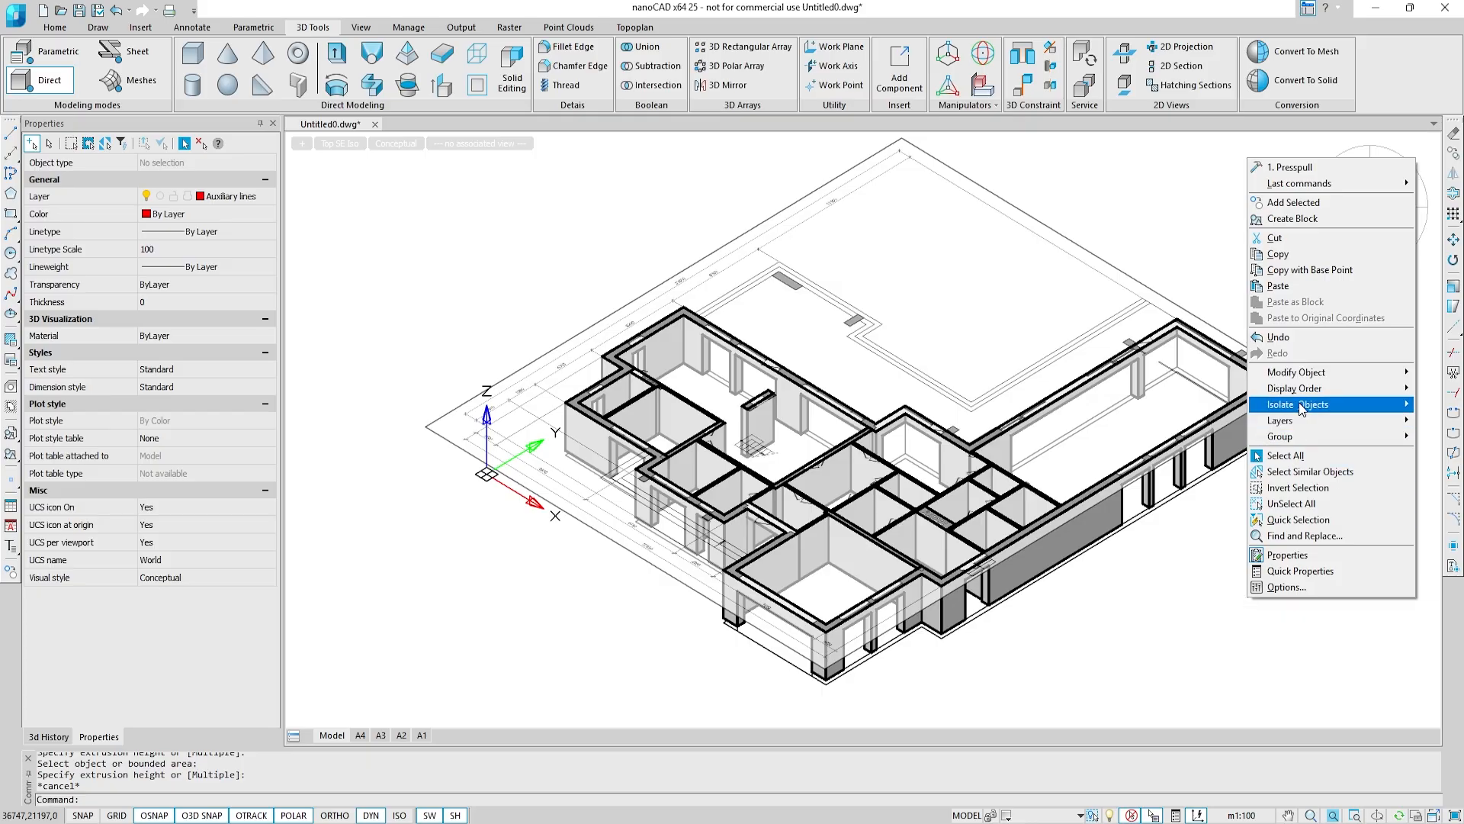
{"action": "mouse_move", "coordinate": [1296, 405]}
{"action": "left_click", "coordinate": [1199, 437]}
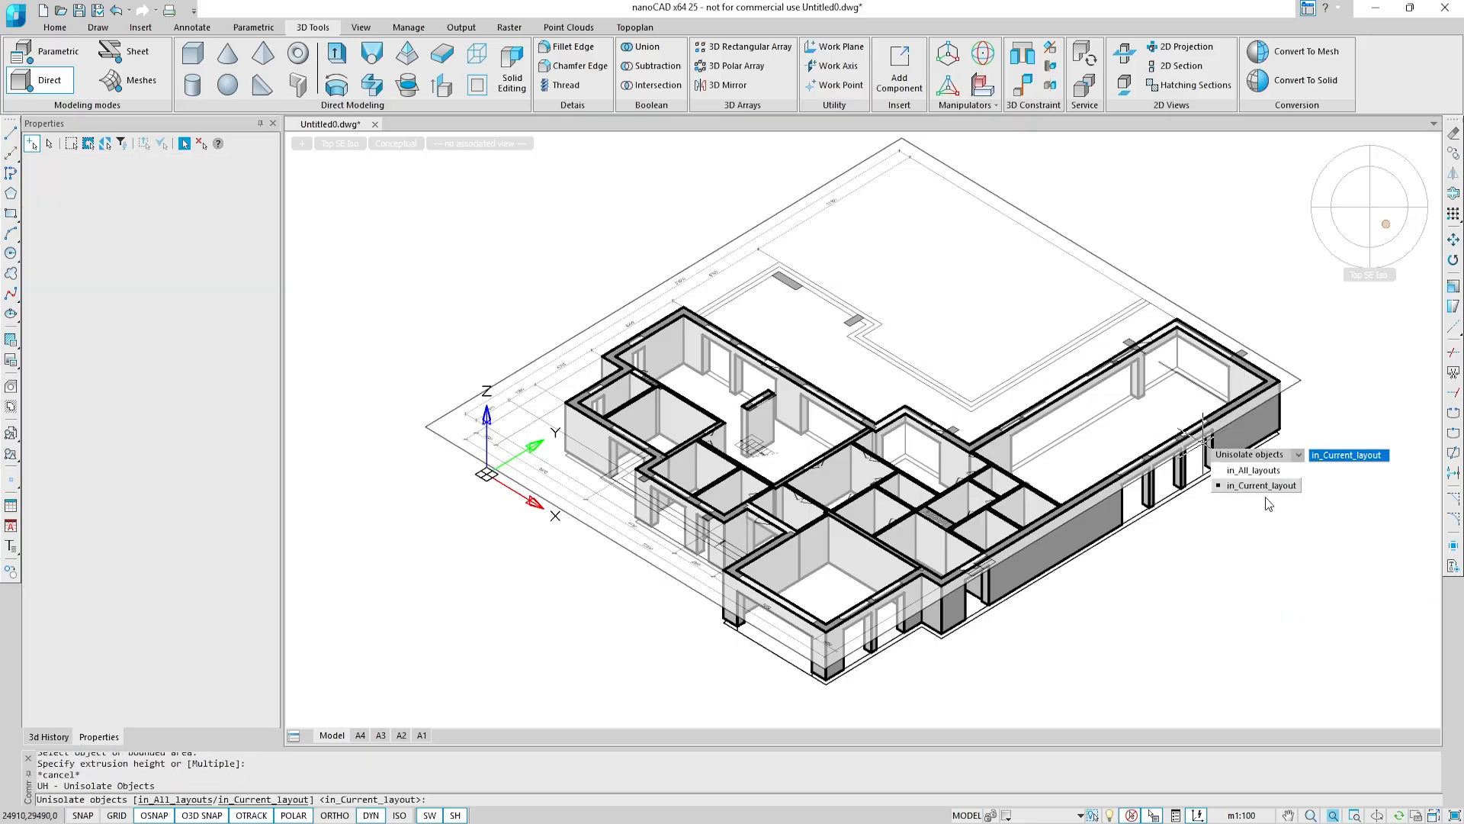
{"action": "left_click", "coordinate": [1254, 470]}
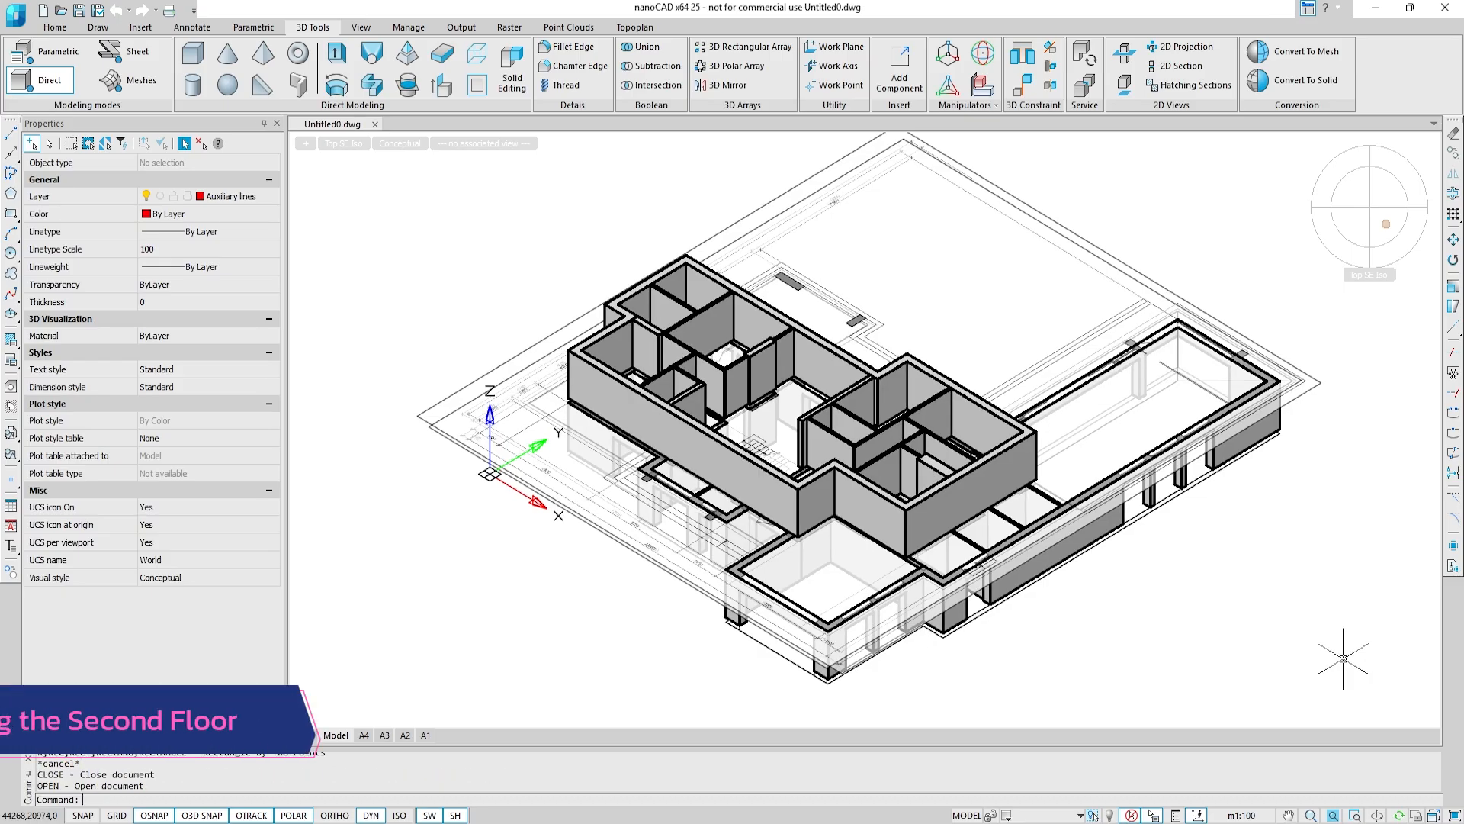
Step: Set the Z position of the 2nd floor plan raster image to 6301
{"action": "left_click", "coordinate": [1305, 394]}
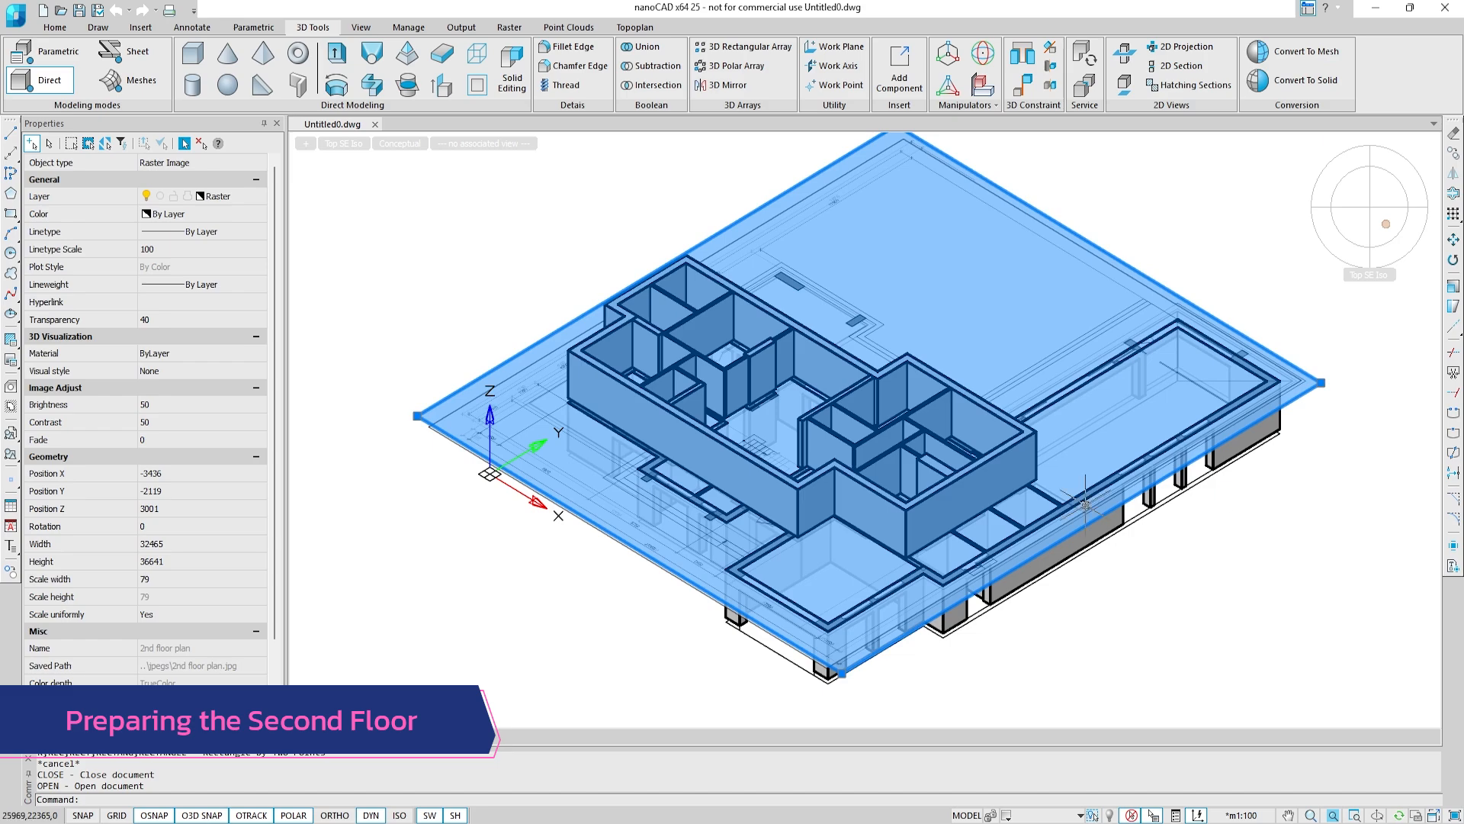
{"action": "left_click", "coordinate": [225, 512]}
{"action": "type", "text": "6301"}
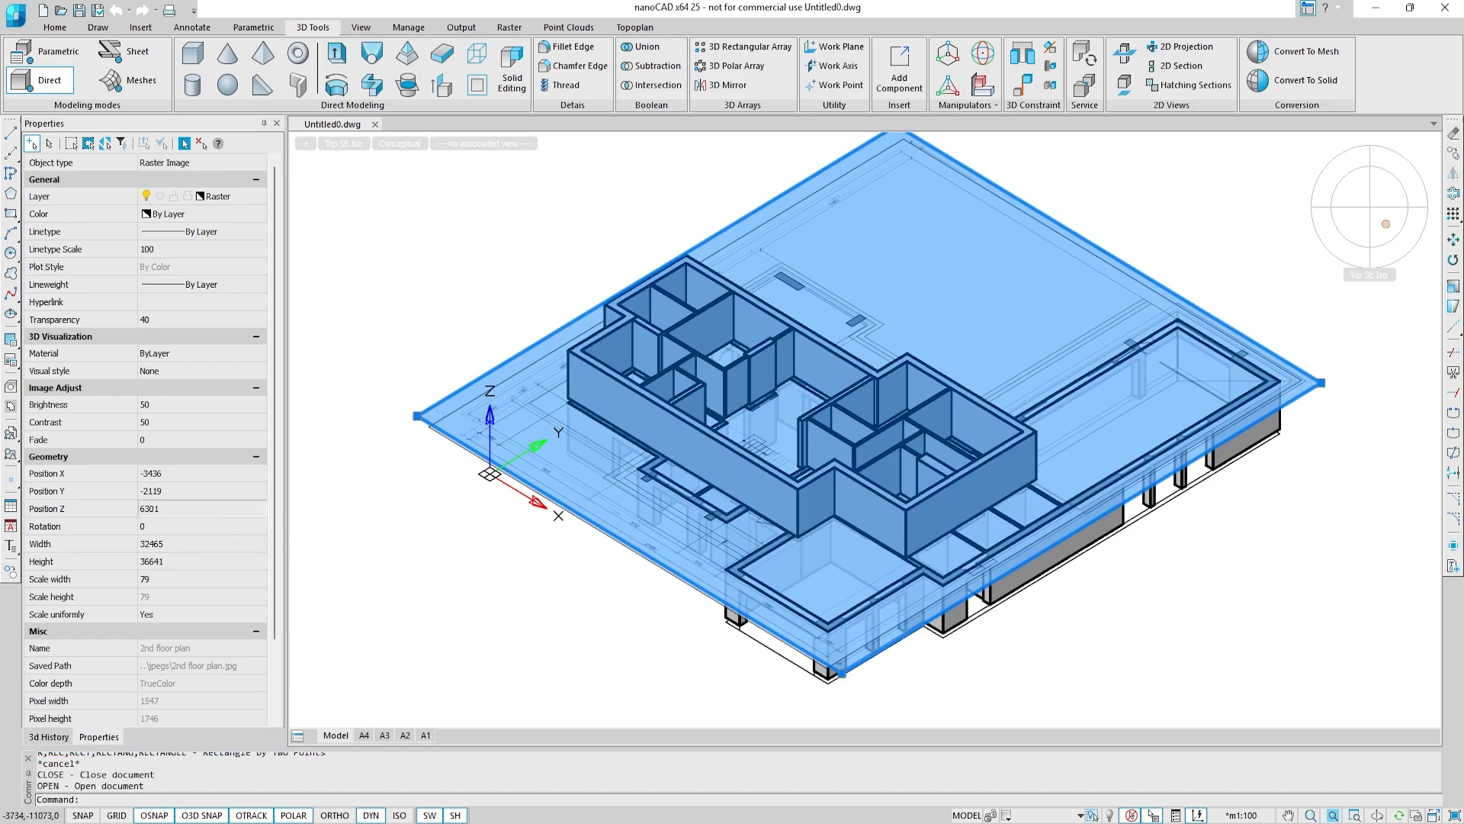
Step: Apply the new Z position to the 2nd floor plan image and clear the selection
{"action": "key", "text": "Return"}
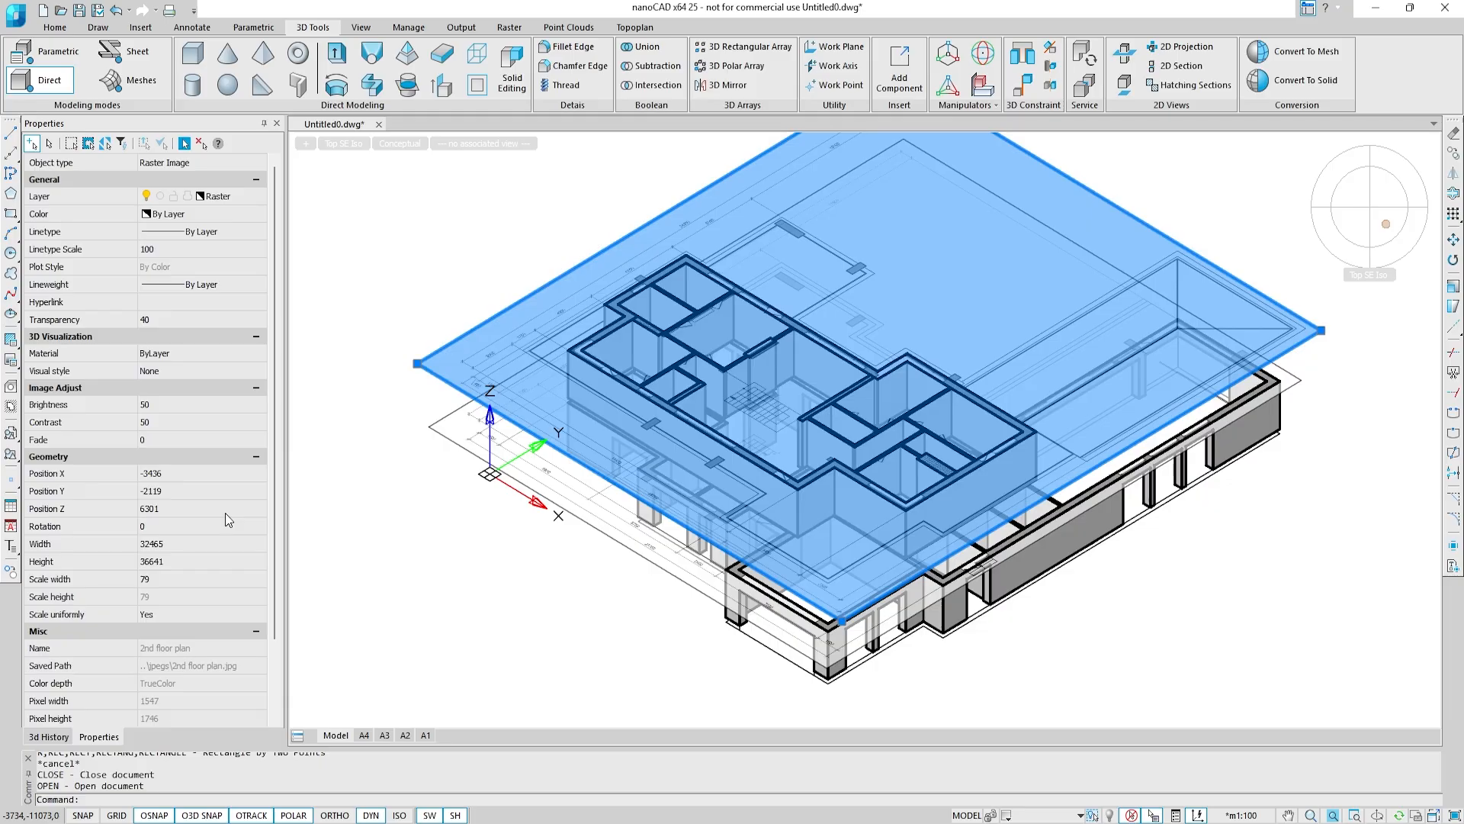
{"action": "key", "text": "Escape"}
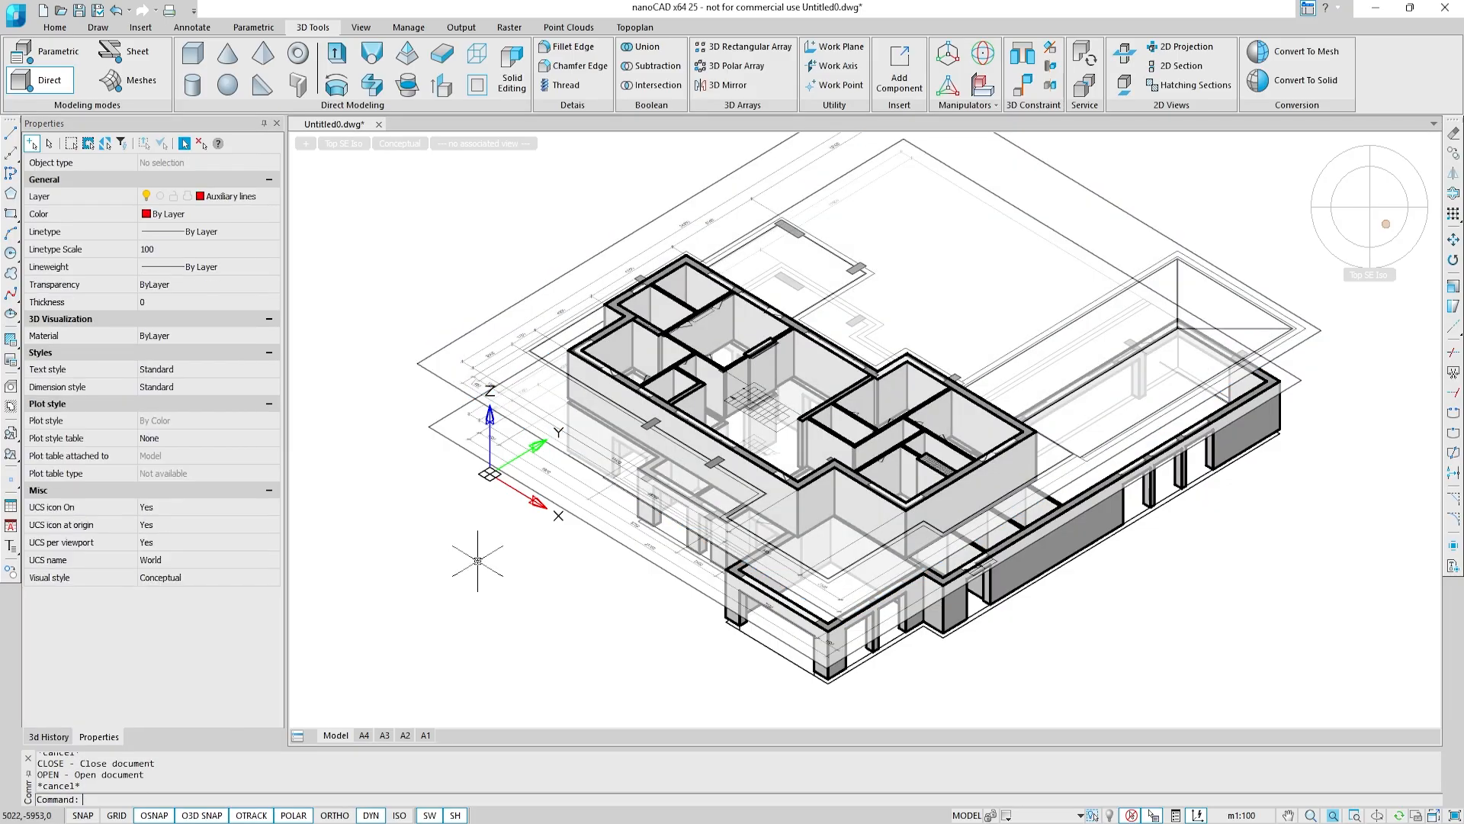
Step: Copy the six first-floor opening contours that lie beneath the second-floor walls 3300 mm straight up
{"action": "middle_click_drag", "start_coordinate": [473, 557], "coordinate": [592, 532], "text": "shift"}
{"action": "scroll", "coordinate": [763, 526], "scroll_direction": "up", "scroll_amount": 8}
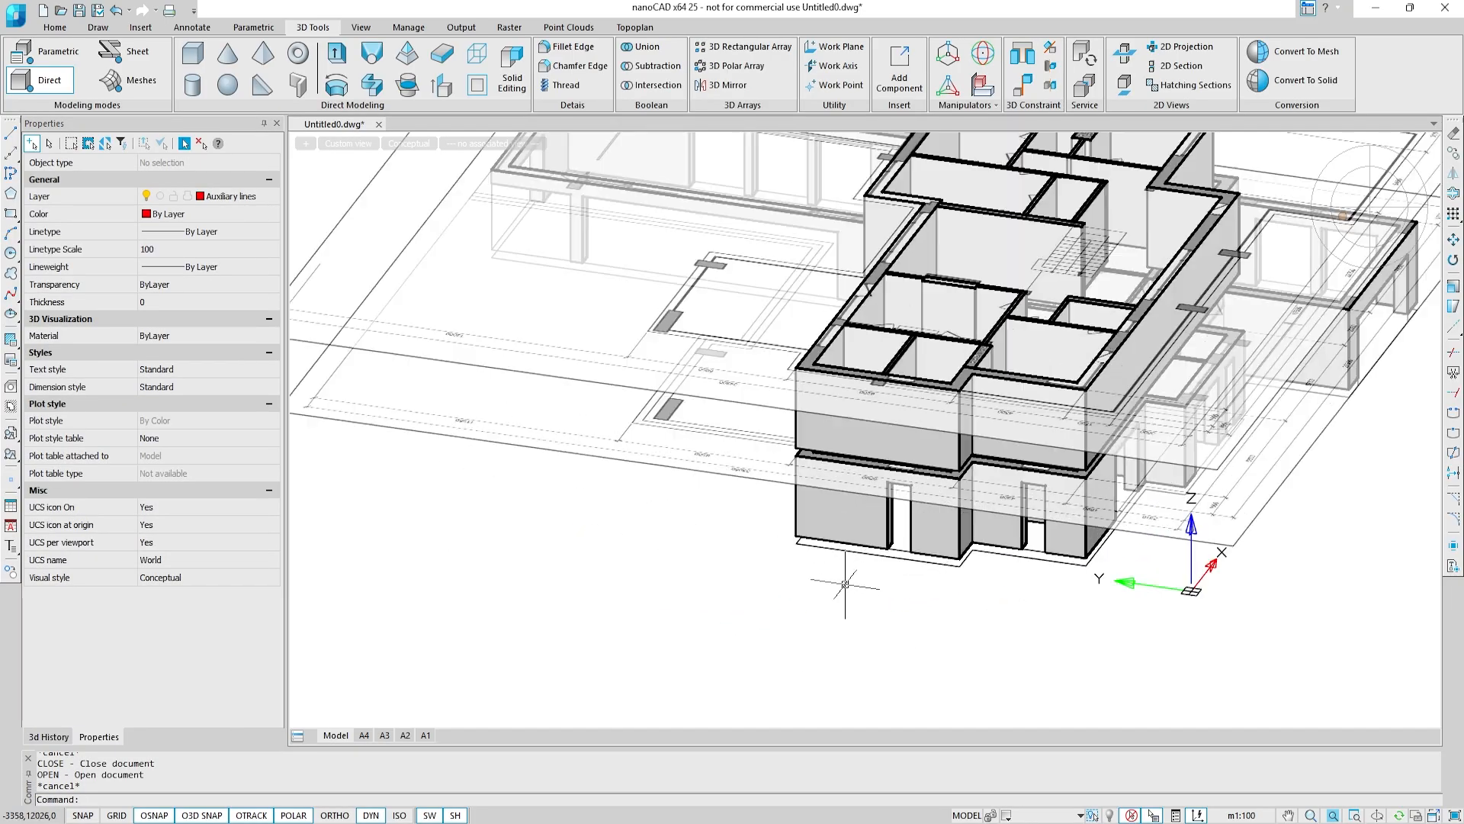
{"action": "left_click", "coordinate": [947, 517]}
{"action": "middle_click_drag", "start_coordinate": [771, 549], "coordinate": [739, 572], "text": "shift"}
{"action": "left_click", "coordinate": [663, 507]}
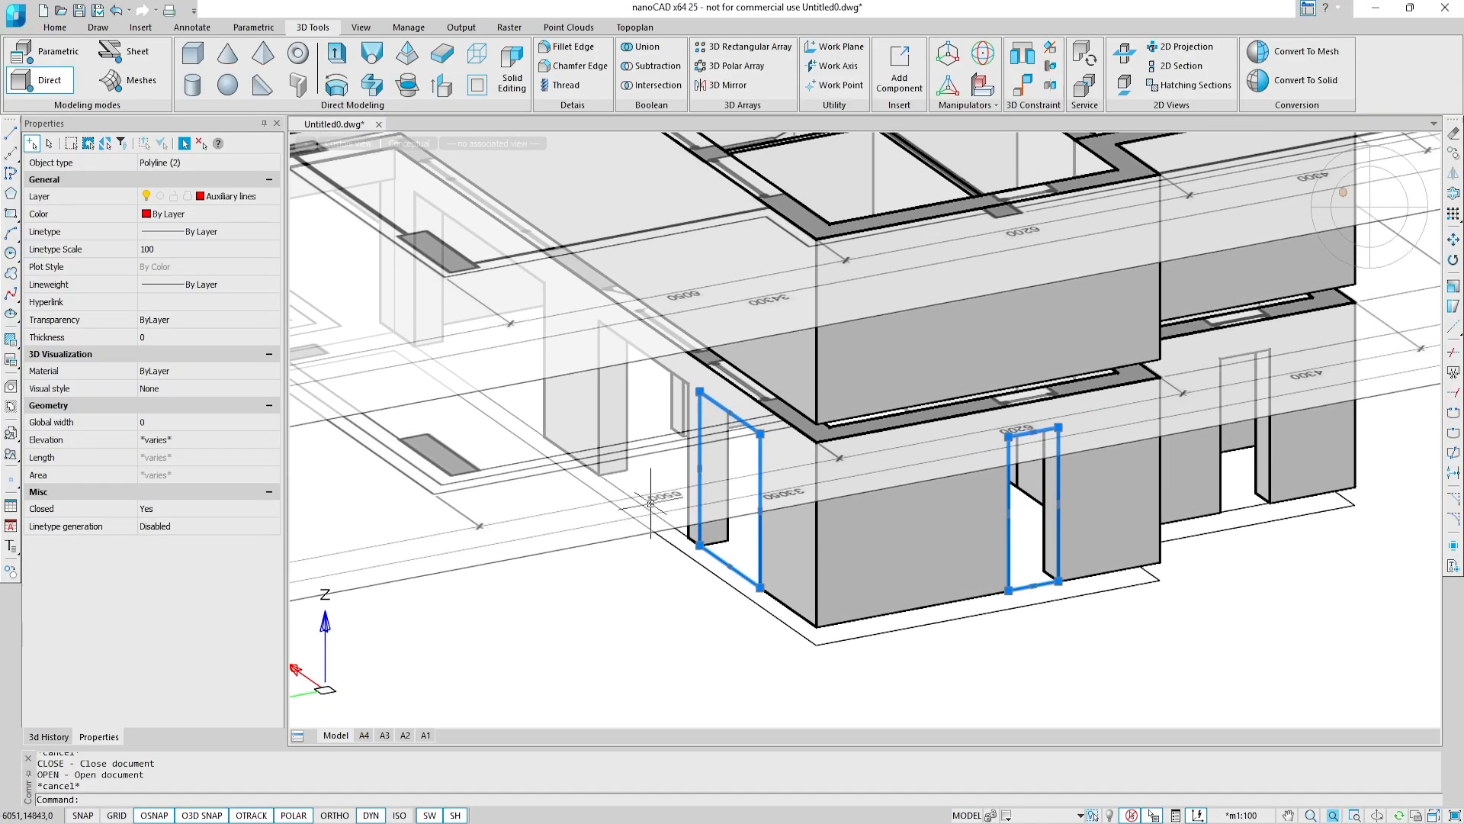
{"action": "left_click", "coordinate": [641, 506]}
{"action": "middle_click_drag", "start_coordinate": [551, 476], "coordinate": [710, 513]}
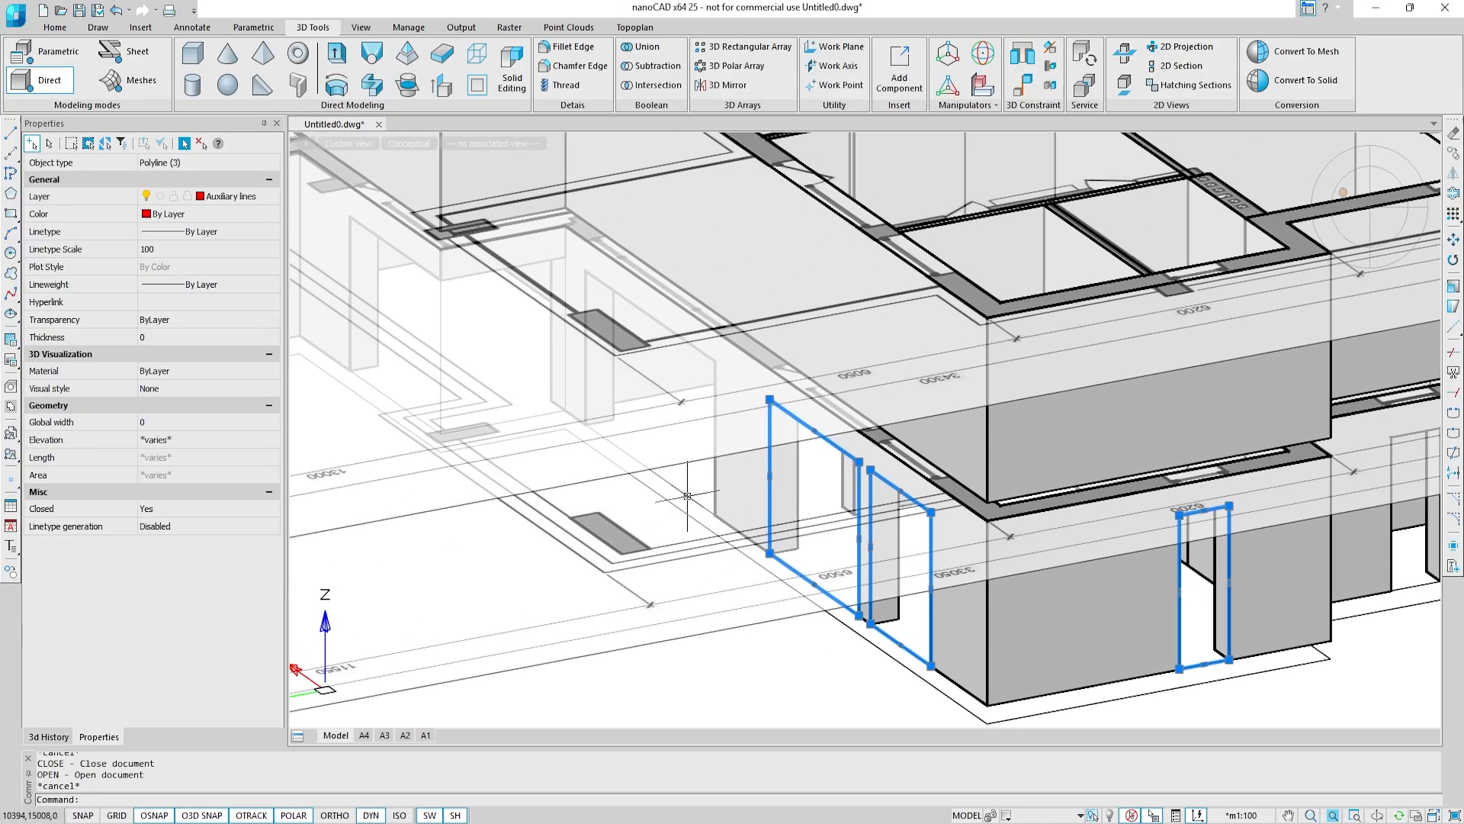
{"action": "left_click", "coordinate": [687, 495]}
{"action": "middle_click_drag", "start_coordinate": [592, 505], "coordinate": [783, 591]}
{"action": "left_click", "coordinate": [703, 506]}
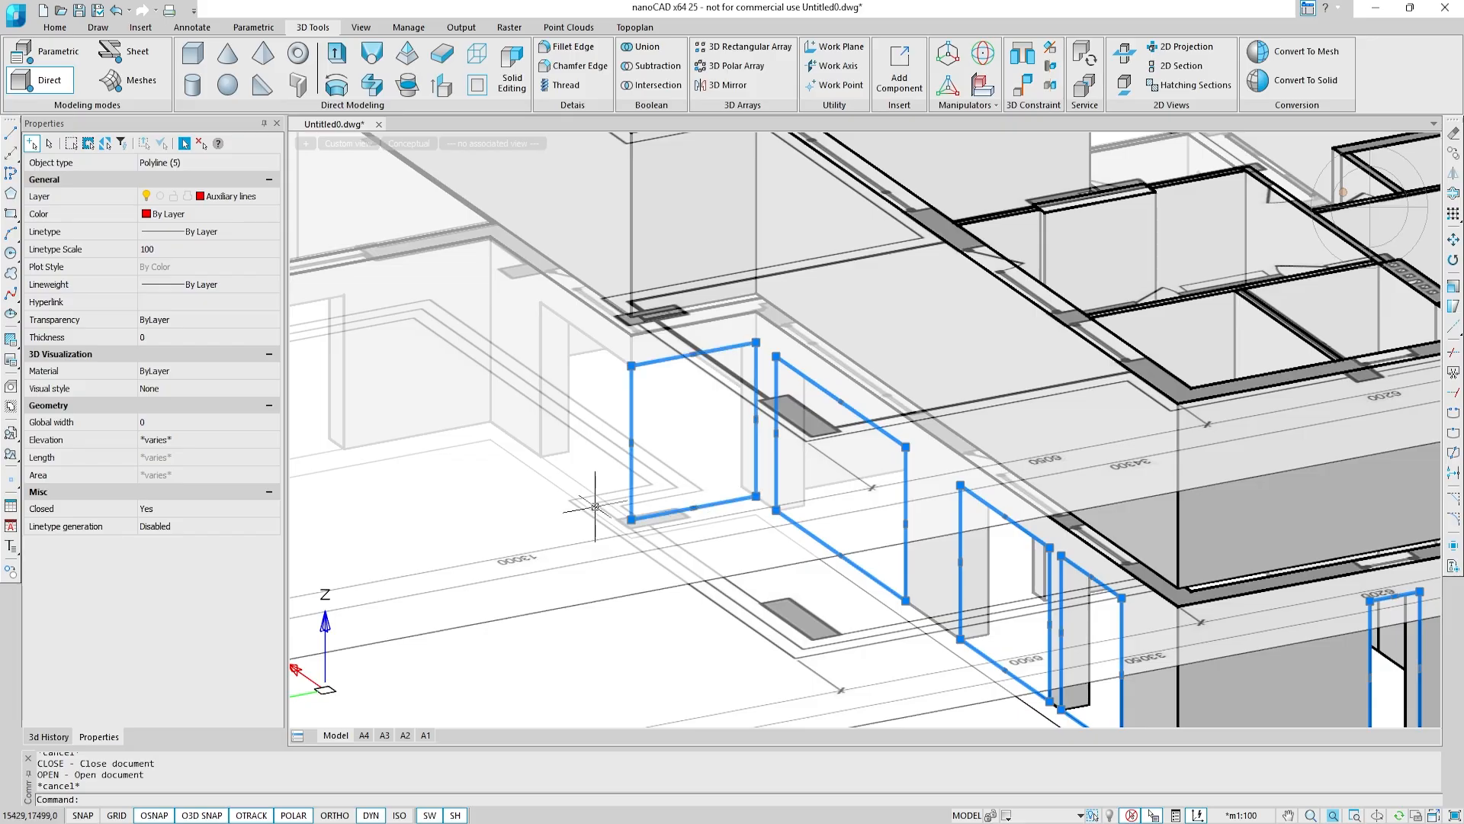
{"action": "left_click", "coordinate": [605, 503]}
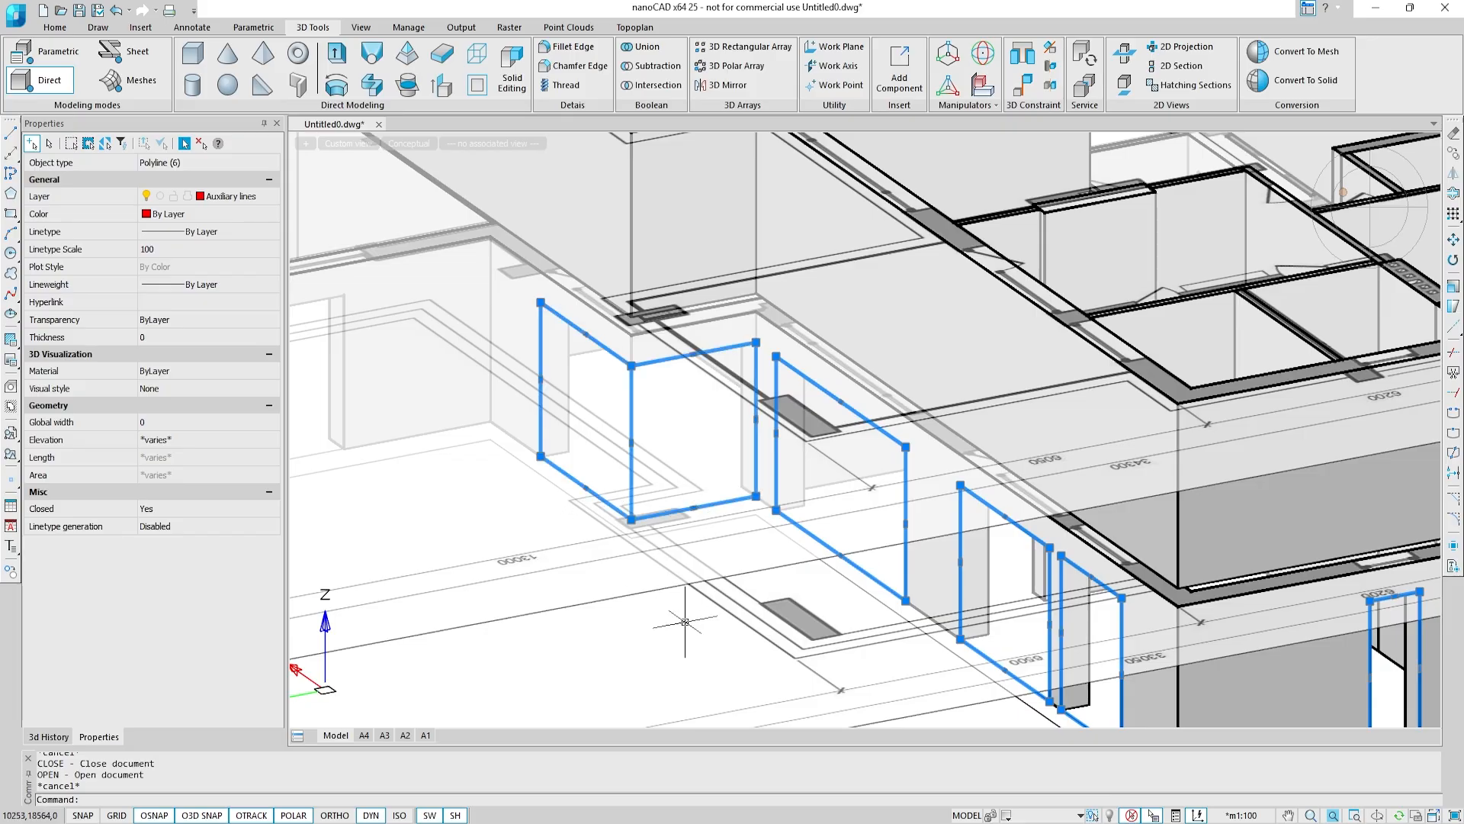
{"action": "type", "text": "co"}
{"action": "key", "text": "Return"}
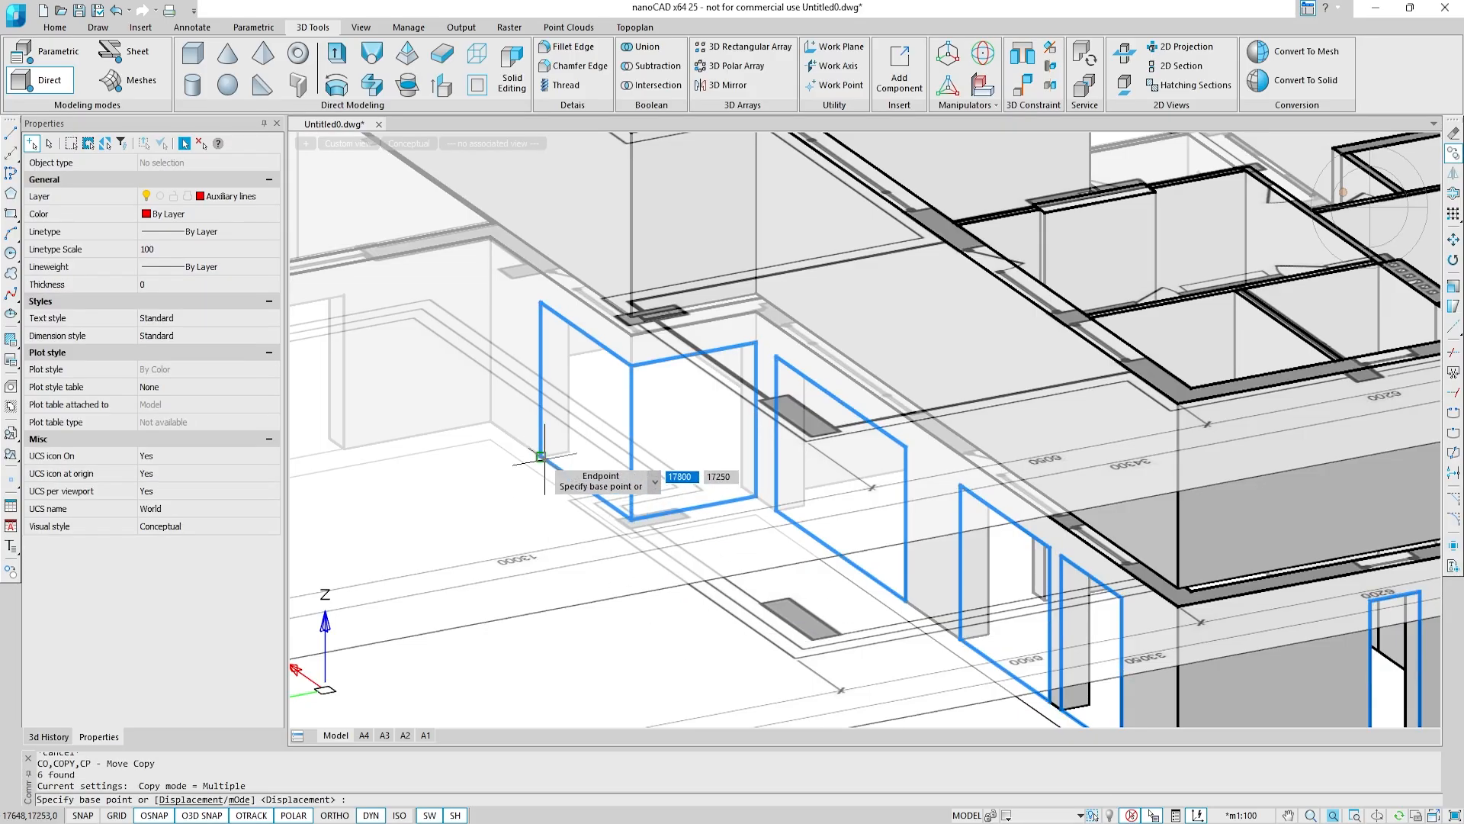
{"action": "left_click", "coordinate": [540, 456]}
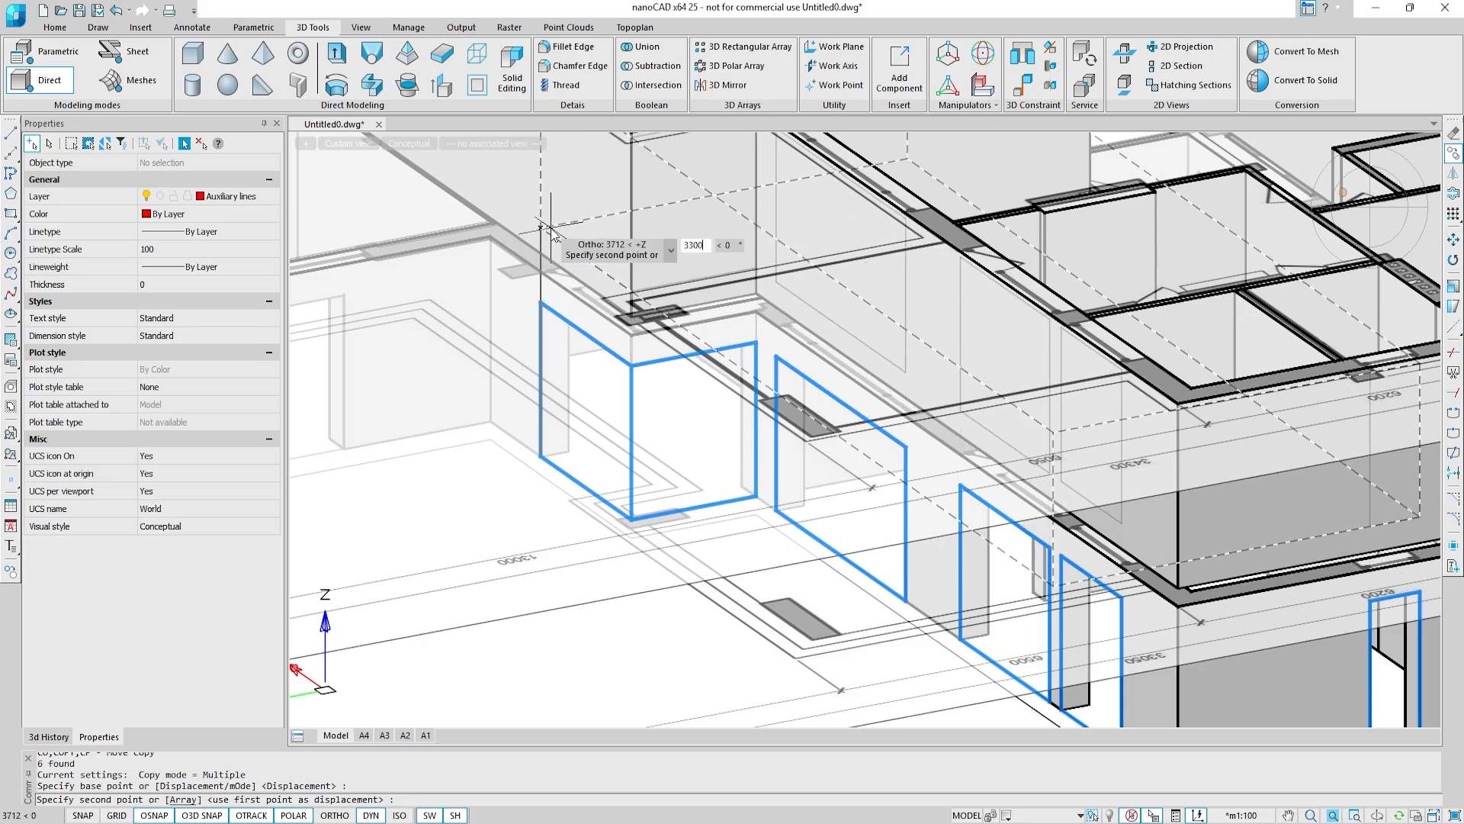
{"action": "key", "text": "Return"}
{"action": "key", "text": "Escape"}
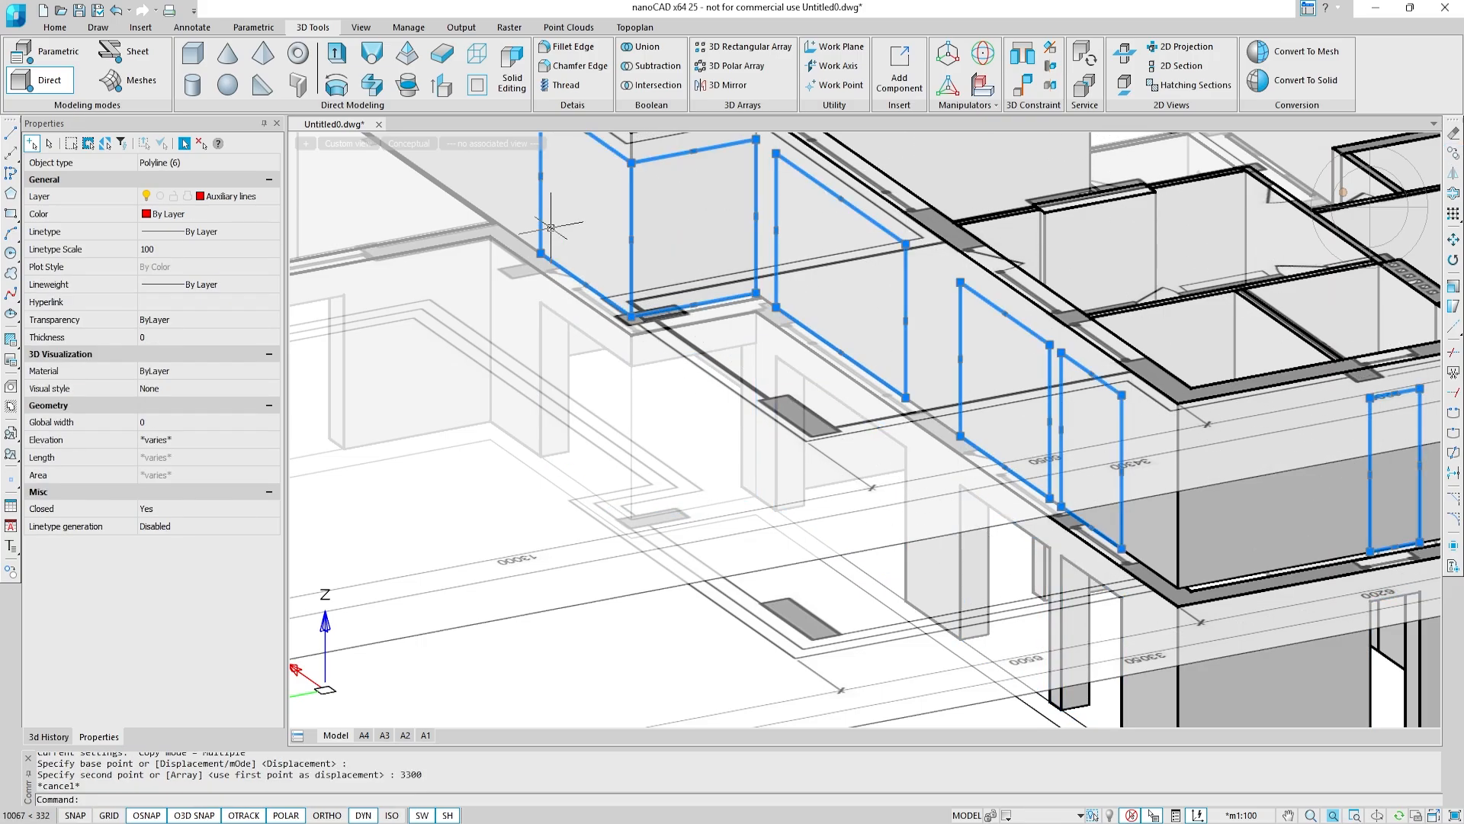
{"action": "key", "text": "Escape"}
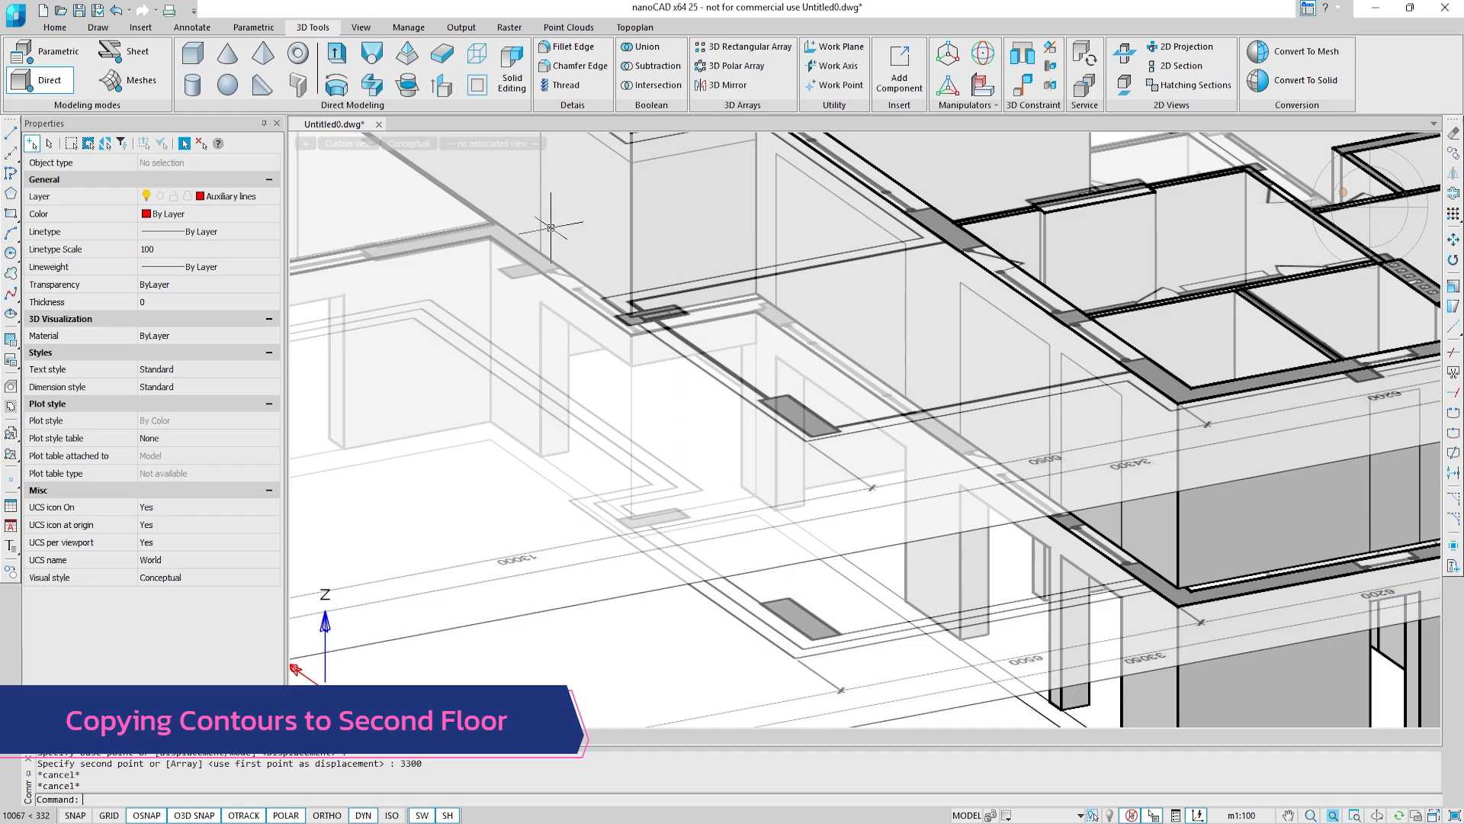
Step: Switch to the Left view and isolate the second-floor walls, copied contours and raised plan image
{"action": "left_click", "coordinate": [1331, 208]}
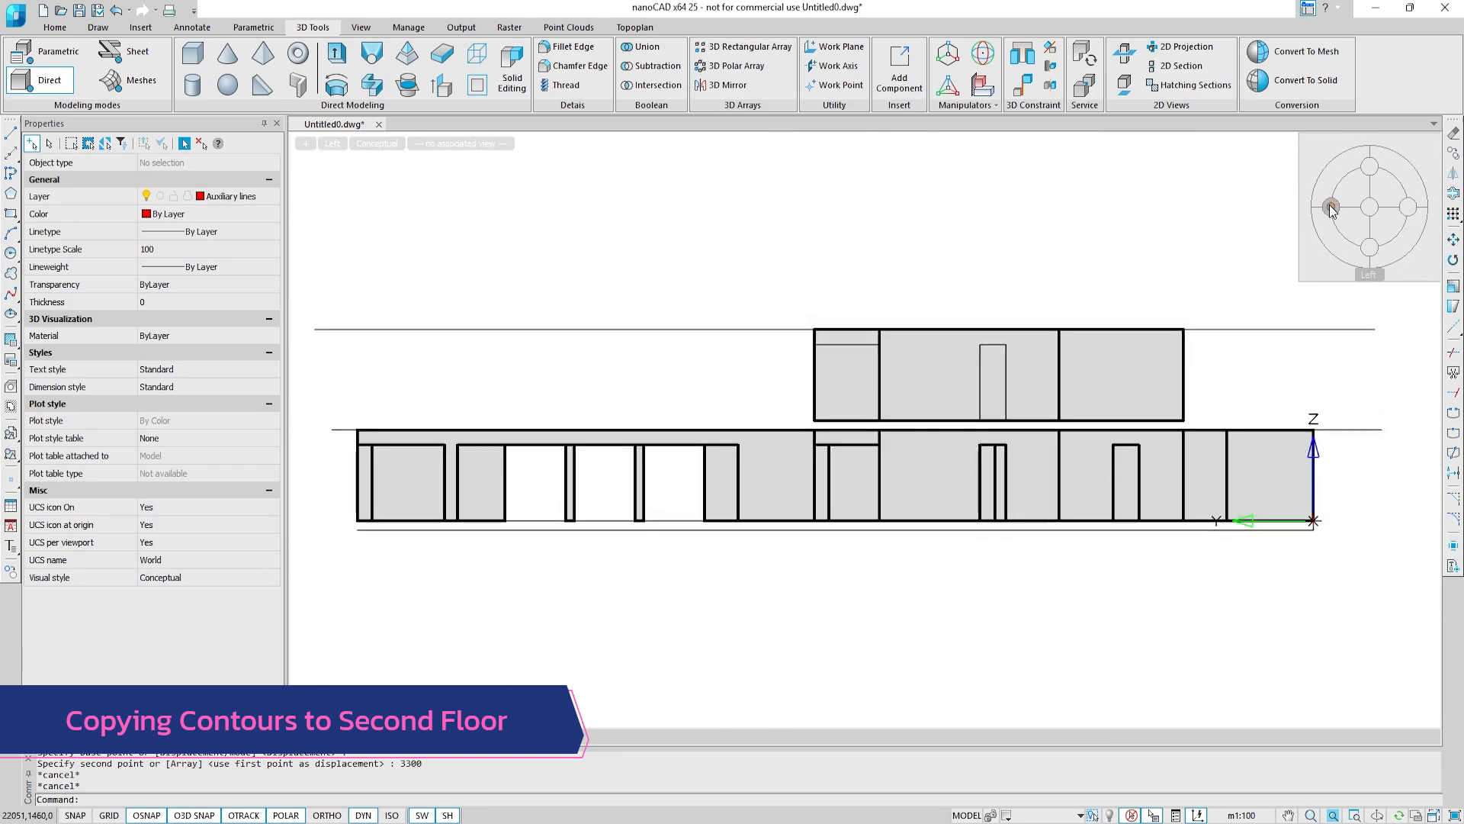
{"action": "left_click", "coordinate": [1266, 363]}
{"action": "left_click", "coordinate": [832, 301]}
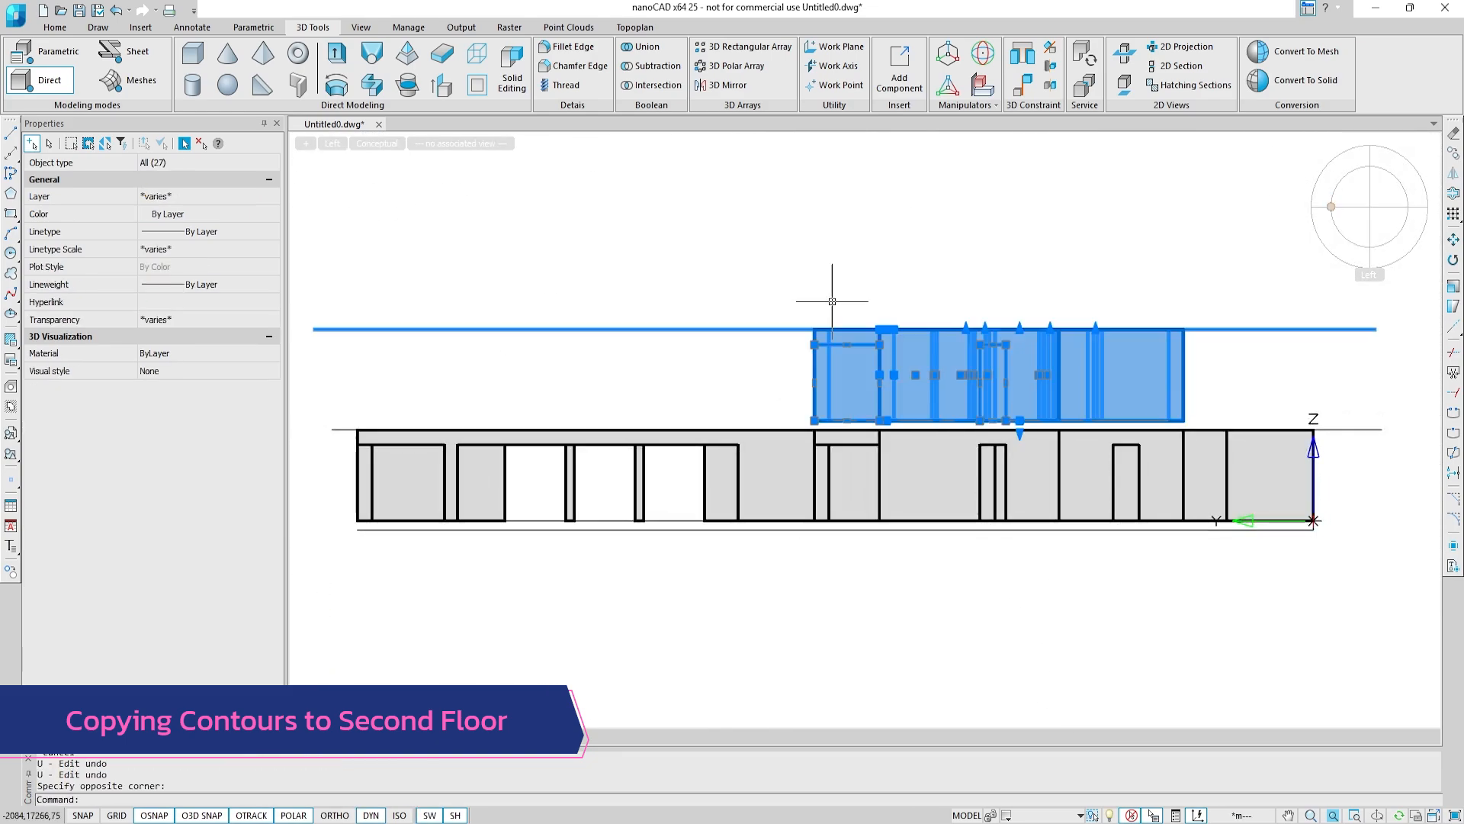
{"action": "right_click", "coordinate": [948, 366]}
{"action": "mouse_move", "coordinate": [1007, 616]}
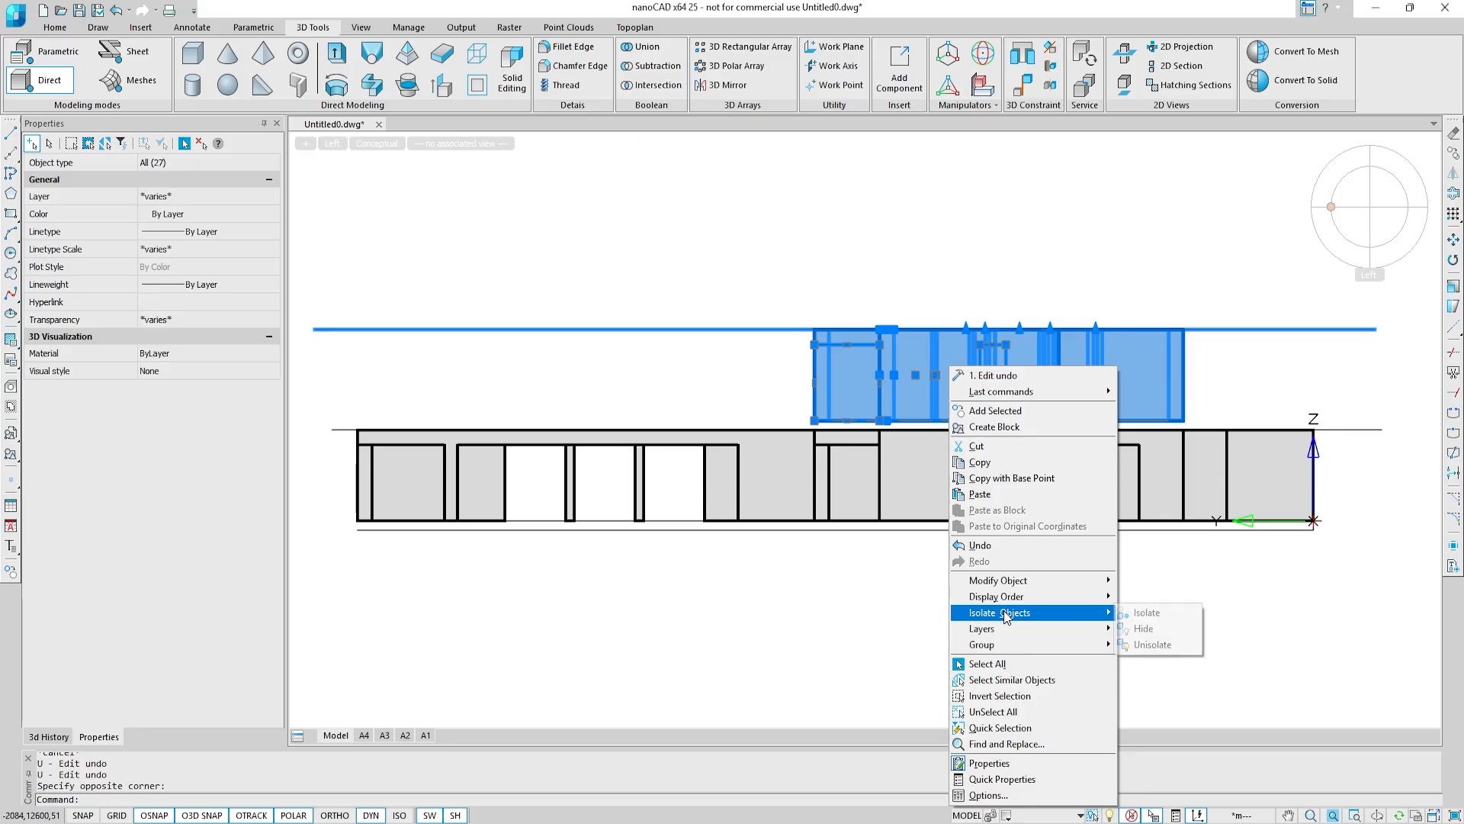
{"action": "left_click", "coordinate": [1144, 612]}
Step: Cut an opening with Presspull through the copied narrow rectangle on the second floor's short end wall
{"action": "middle_click_drag", "start_coordinate": [898, 273], "coordinate": [766, 325], "text": "shift"}
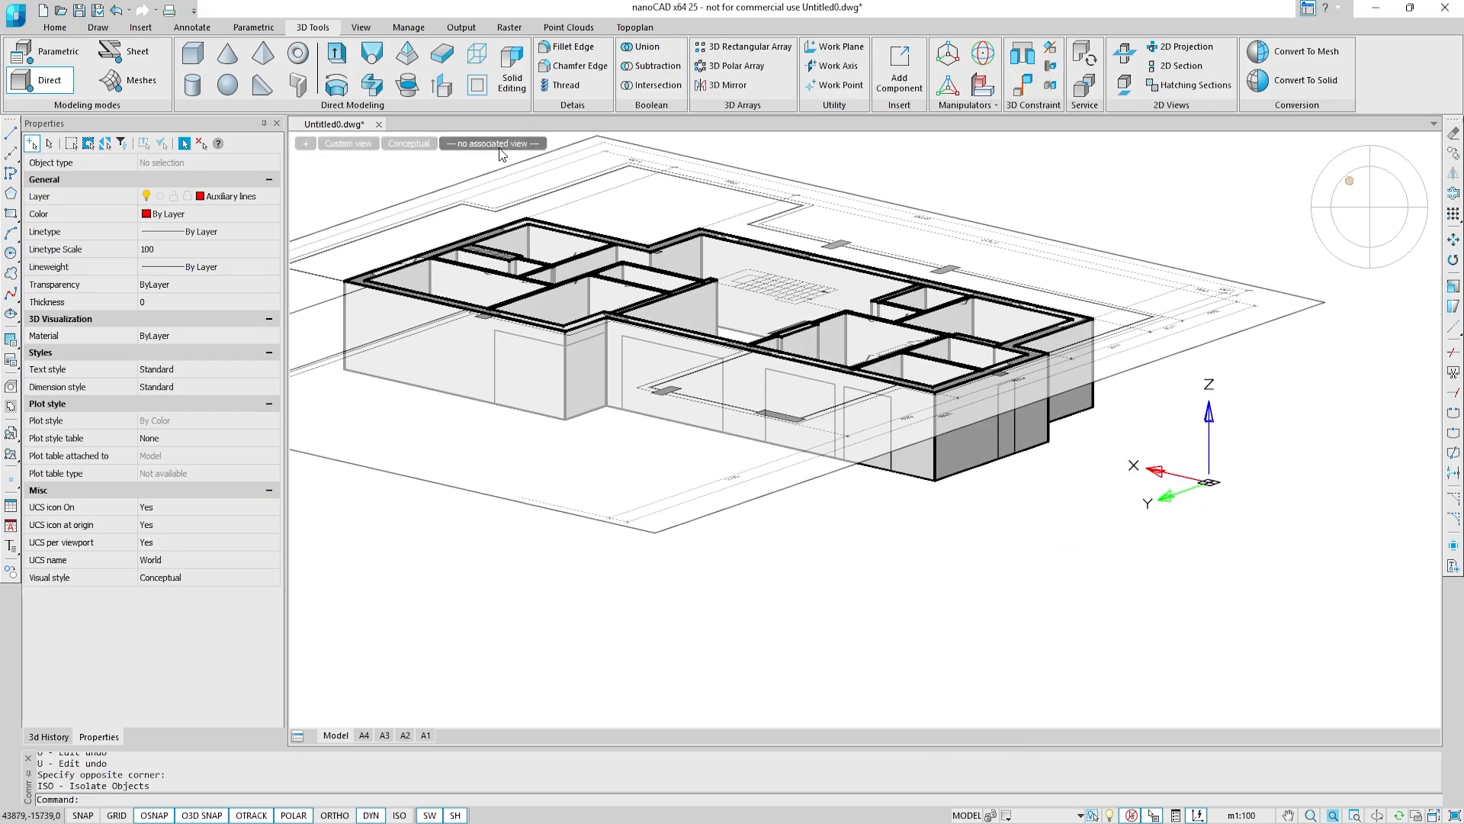
{"action": "left_click", "coordinate": [441, 91]}
{"action": "middle_click_drag", "start_coordinate": [1124, 345], "coordinate": [968, 490], "text": "shift"}
{"action": "scroll", "coordinate": [968, 490], "scroll_direction": "up", "scroll_amount": 5}
{"action": "left_click", "coordinate": [908, 457]}
{"action": "middle_click_drag", "start_coordinate": [894, 365], "coordinate": [968, 492], "text": "shift"}
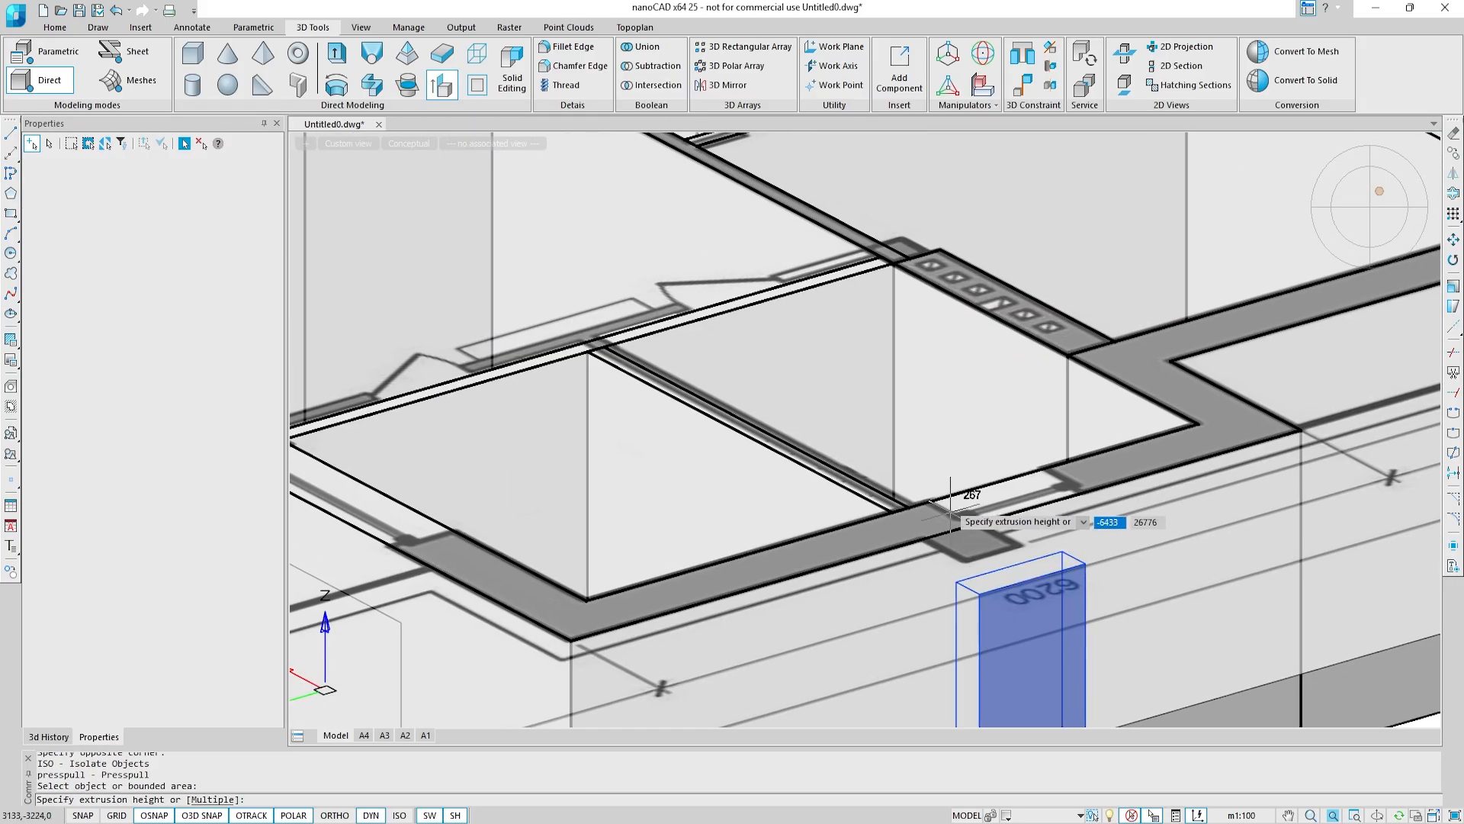
{"action": "left_click", "coordinate": [968, 490]}
Step: Cut openings with Presspull through the three copied rectangles along the second floor's long exterior wall
{"action": "scroll", "coordinate": [967, 490], "scroll_direction": "down", "scroll_amount": 3}
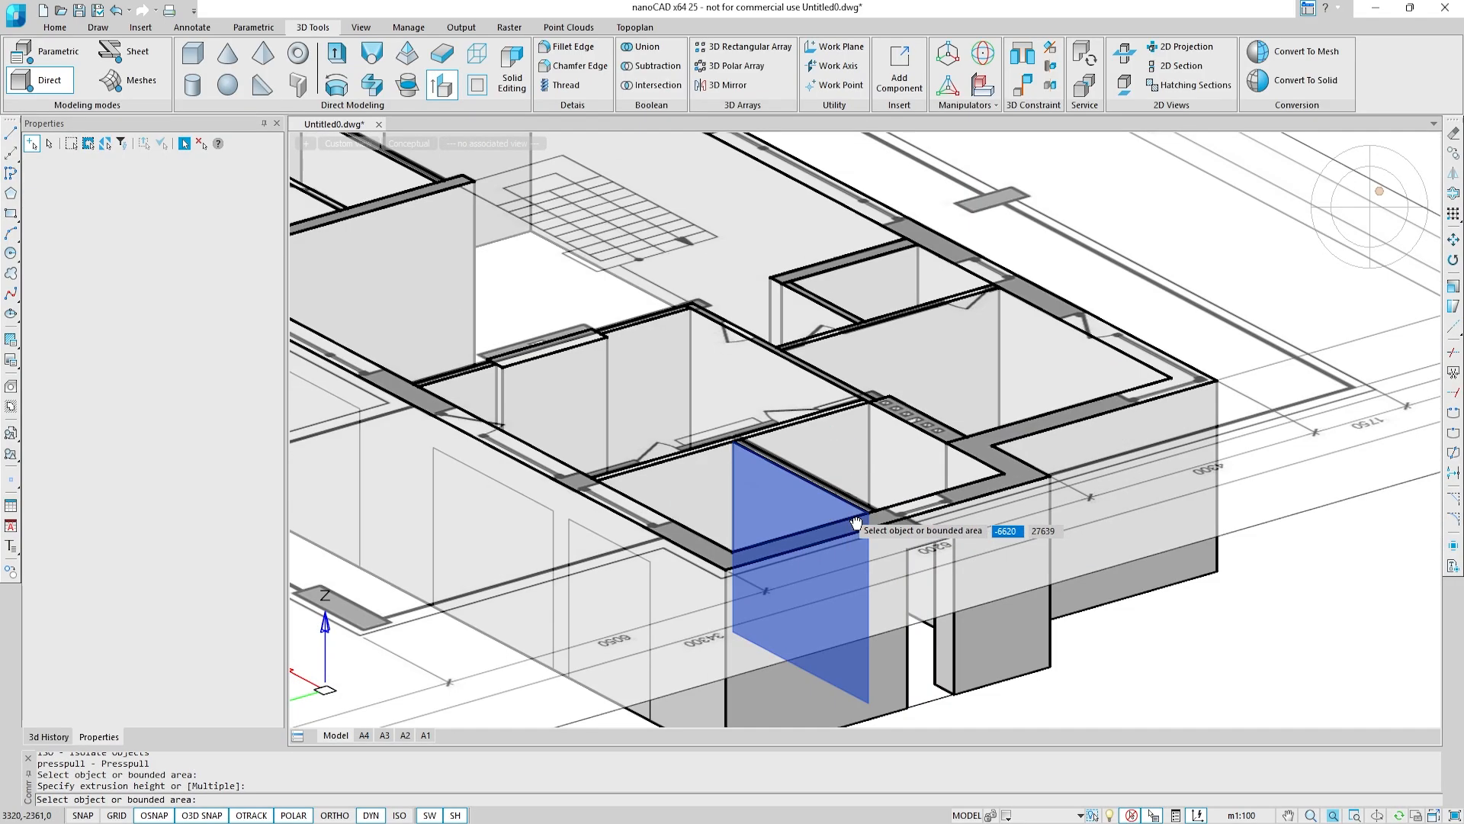
{"action": "mouse_move", "coordinate": [846, 504]}
{"action": "middle_mouse_down", "text": "shift"}
{"action": "mouse_move", "coordinate": [1147, 473]}
{"action": "mouse_move", "coordinate": [852, 507]}
{"action": "middle_mouse_up", "text": "shift"}
{"action": "left_click", "coordinate": [853, 507]}
{"action": "left_click", "coordinate": [996, 414]}
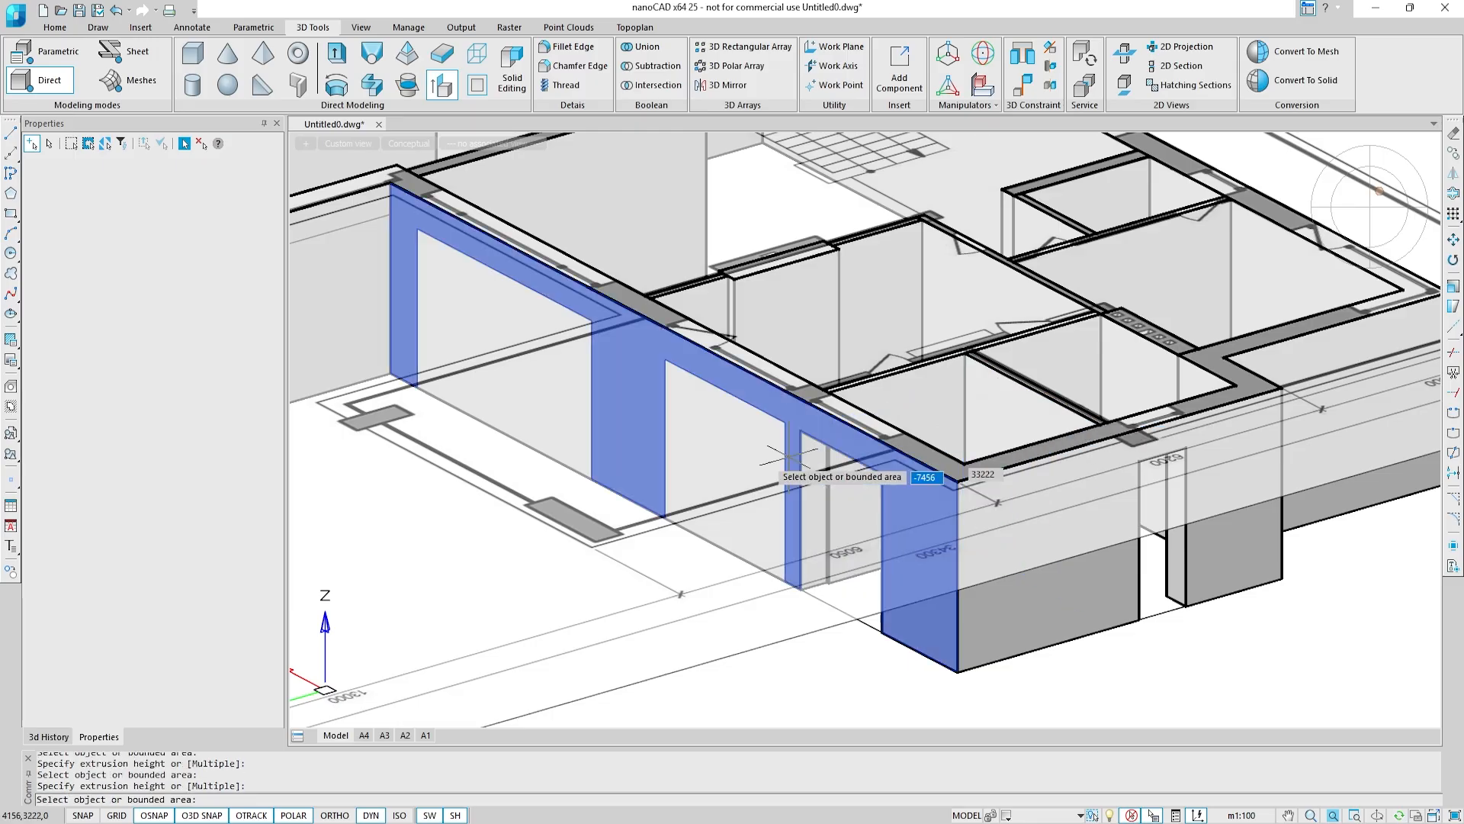
{"action": "left_click", "coordinate": [753, 460]}
{"action": "middle_click_drag", "start_coordinate": [831, 349], "coordinate": [1167, 396]}
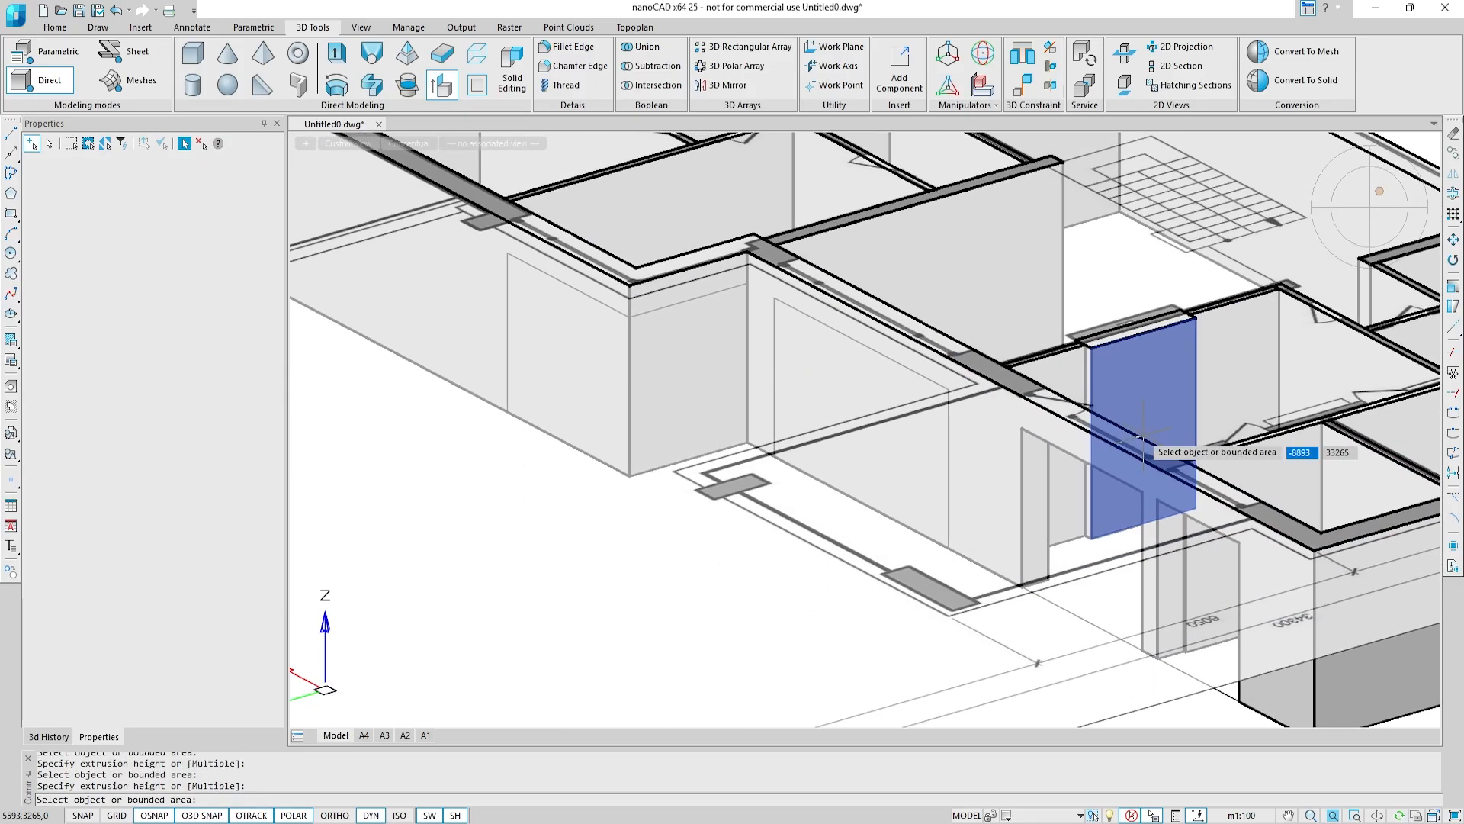
{"action": "left_click", "coordinate": [984, 314]}
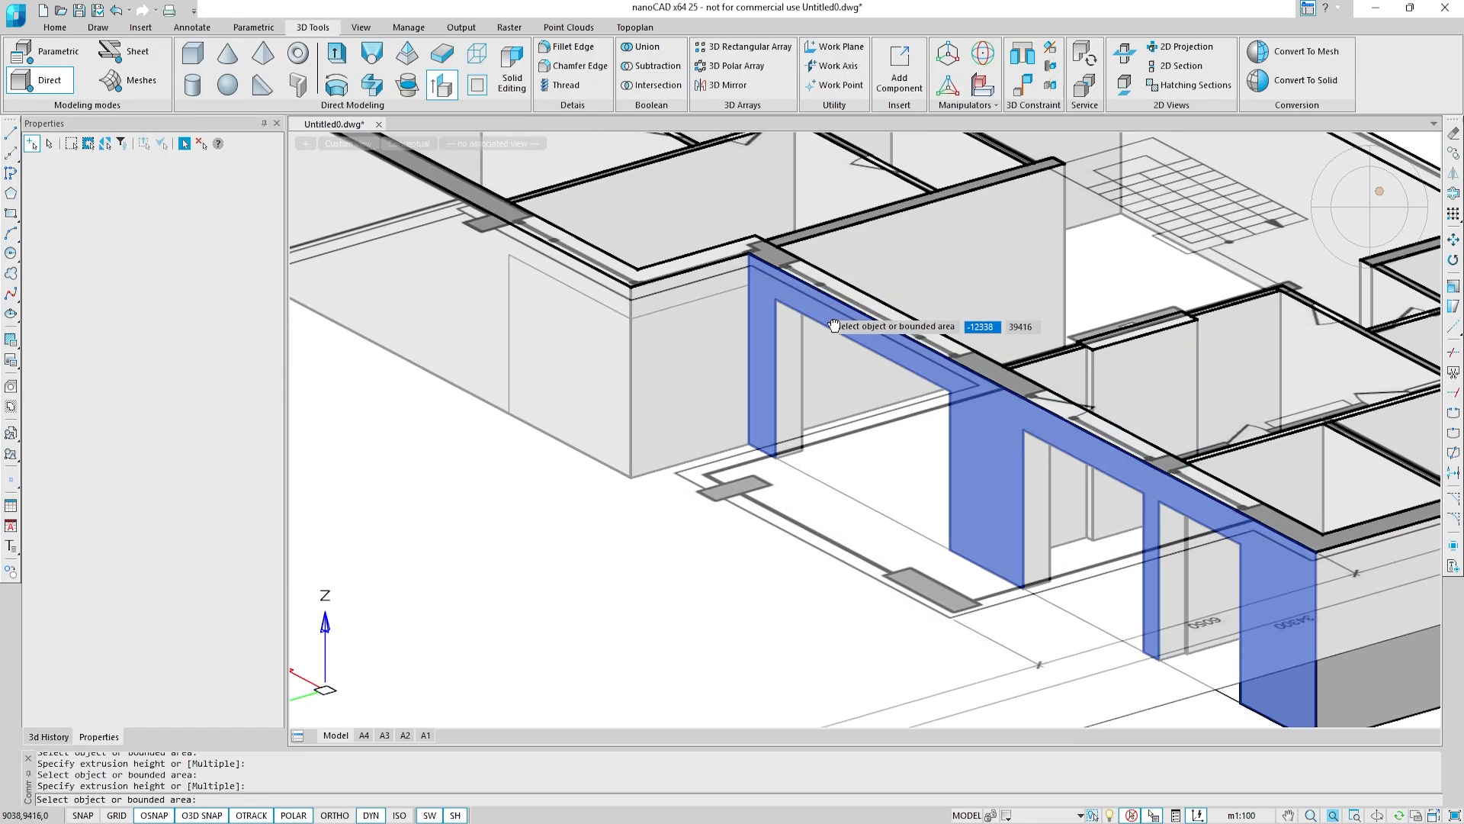
Step: Cut openings with Presspull through the two copied rectangles meeting at the second floor's outer corner beside the recess
{"action": "middle_click_drag", "start_coordinate": [822, 305], "coordinate": [934, 444]}
{"action": "left_click", "coordinate": [824, 503]}
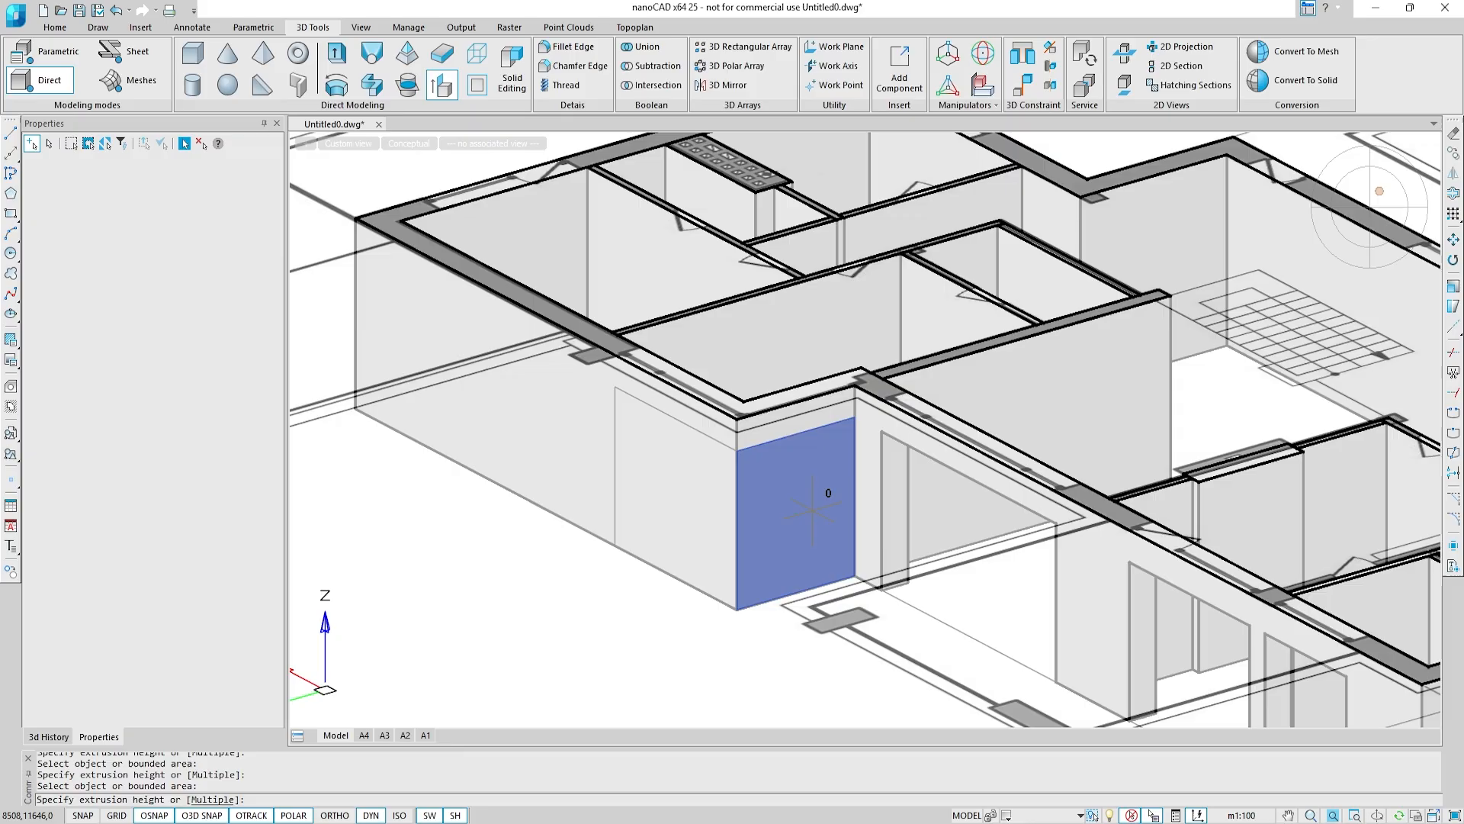
{"action": "left_click", "coordinate": [773, 393]}
{"action": "left_click", "coordinate": [684, 448]}
{"action": "left_click", "coordinate": [720, 391]}
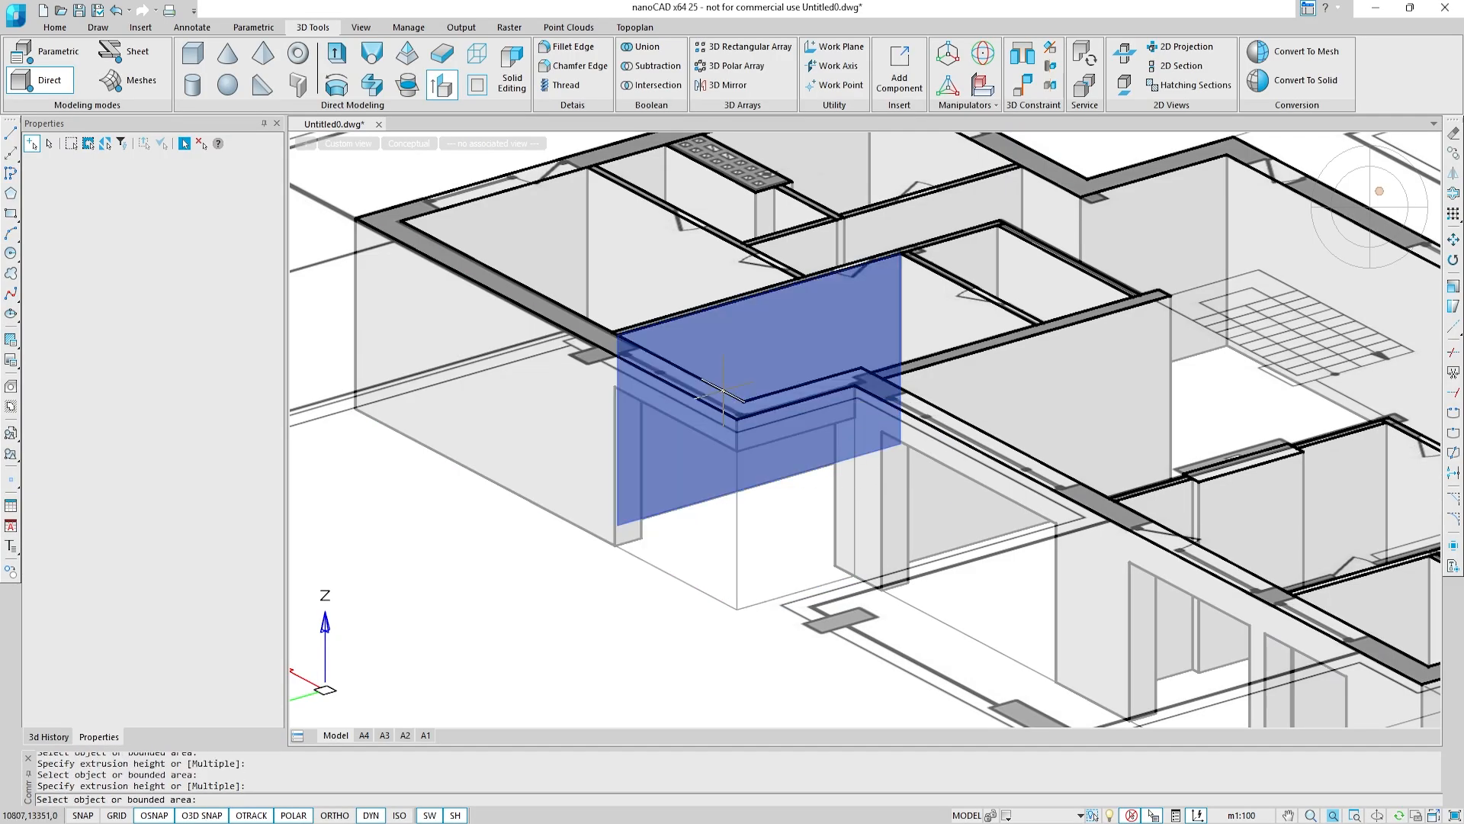
{"action": "key", "text": "Escape"}
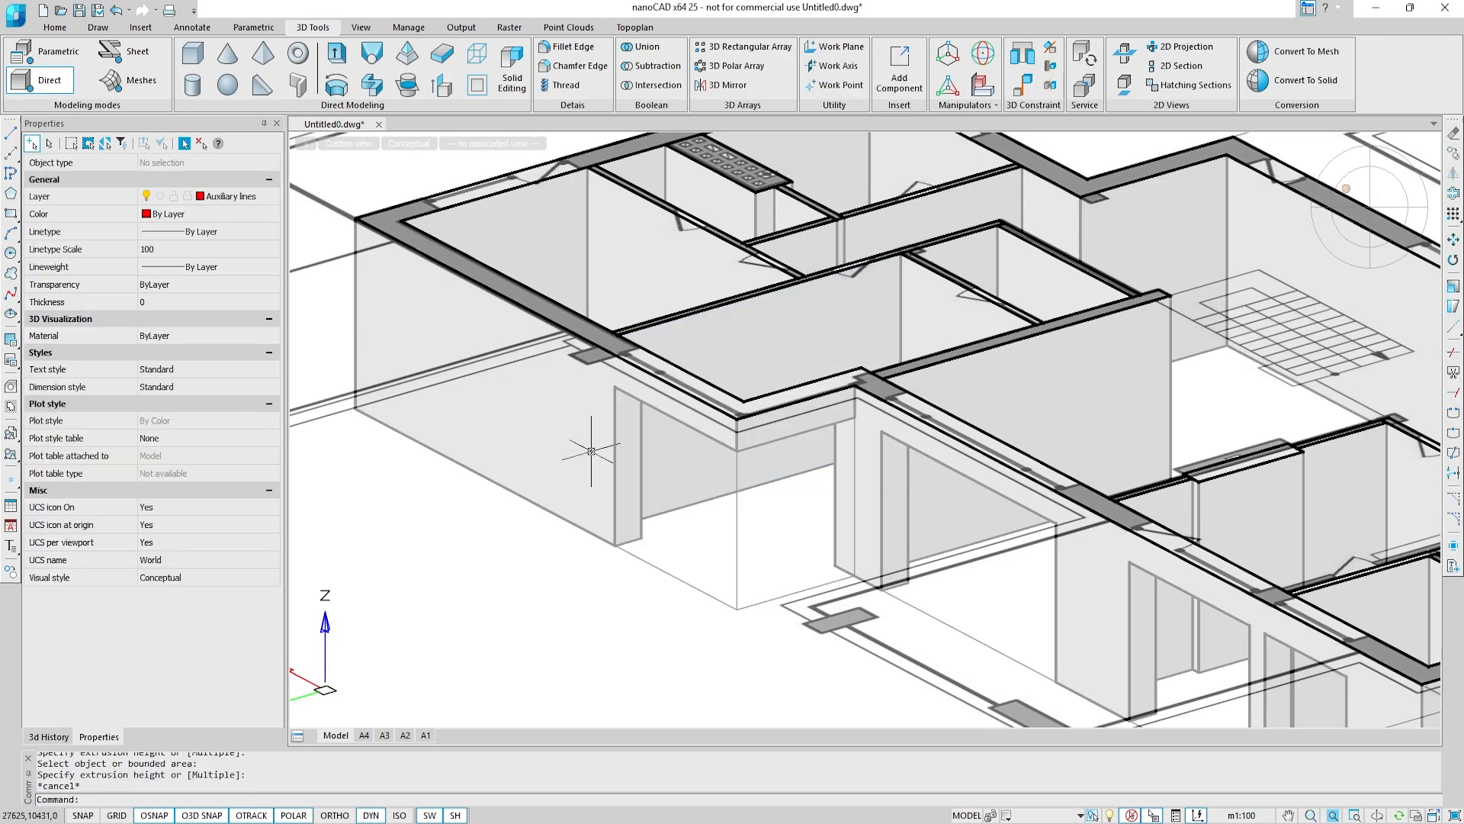
Step: Draw a 2600 mm wide rectangle on the uncut second-floor exterior wall, starting at its bottom outer corner
{"action": "mouse_move", "coordinate": [481, 529]}
{"action": "middle_mouse_down", "text": "shift"}
{"action": "mouse_move", "coordinate": [667, 542]}
{"action": "mouse_move", "coordinate": [891, 337]}
{"action": "middle_mouse_up", "text": "shift"}
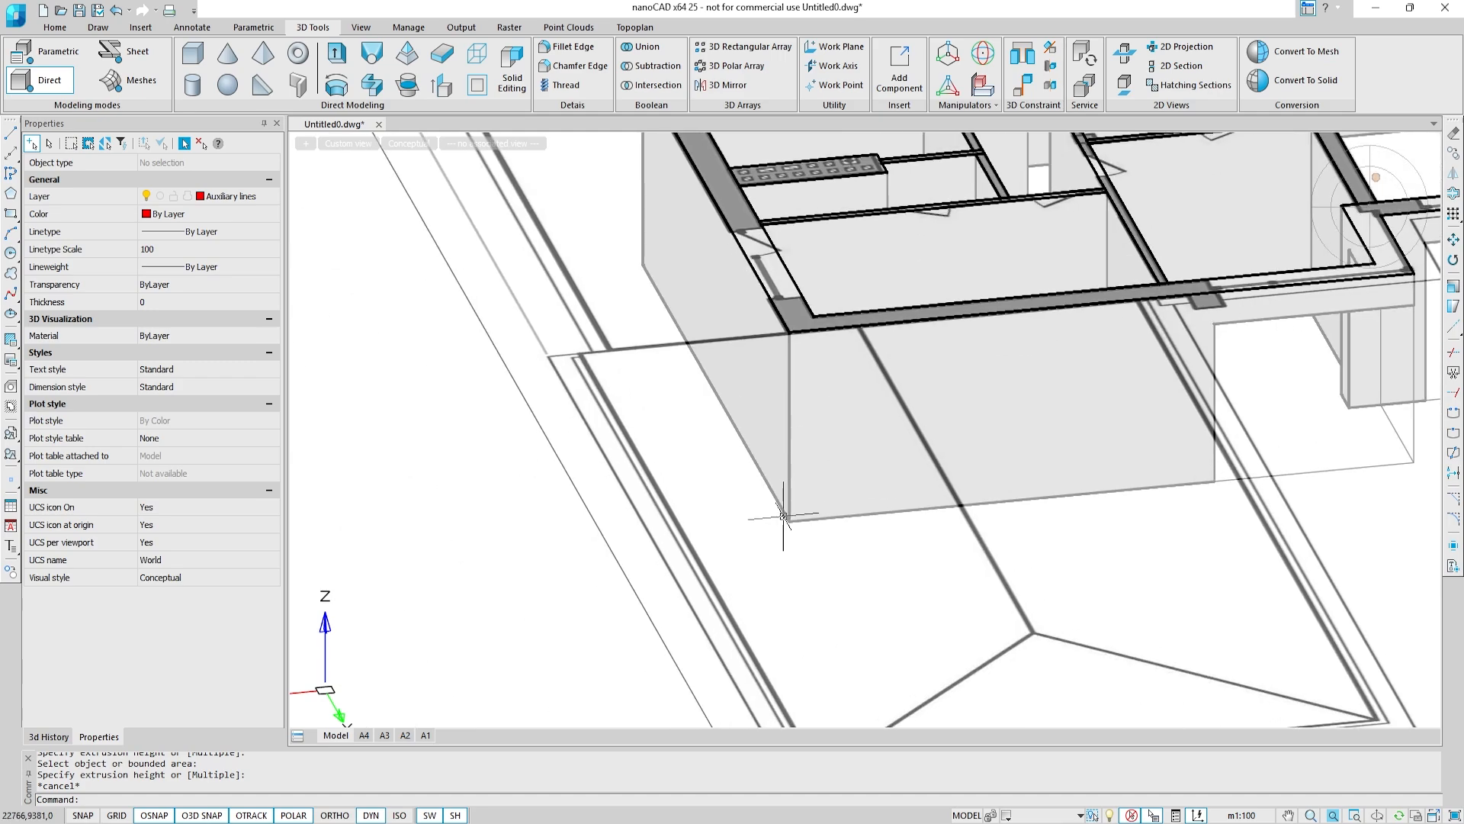
{"action": "middle_click_drag", "start_coordinate": [790, 516], "coordinate": [849, 526], "text": "shift"}
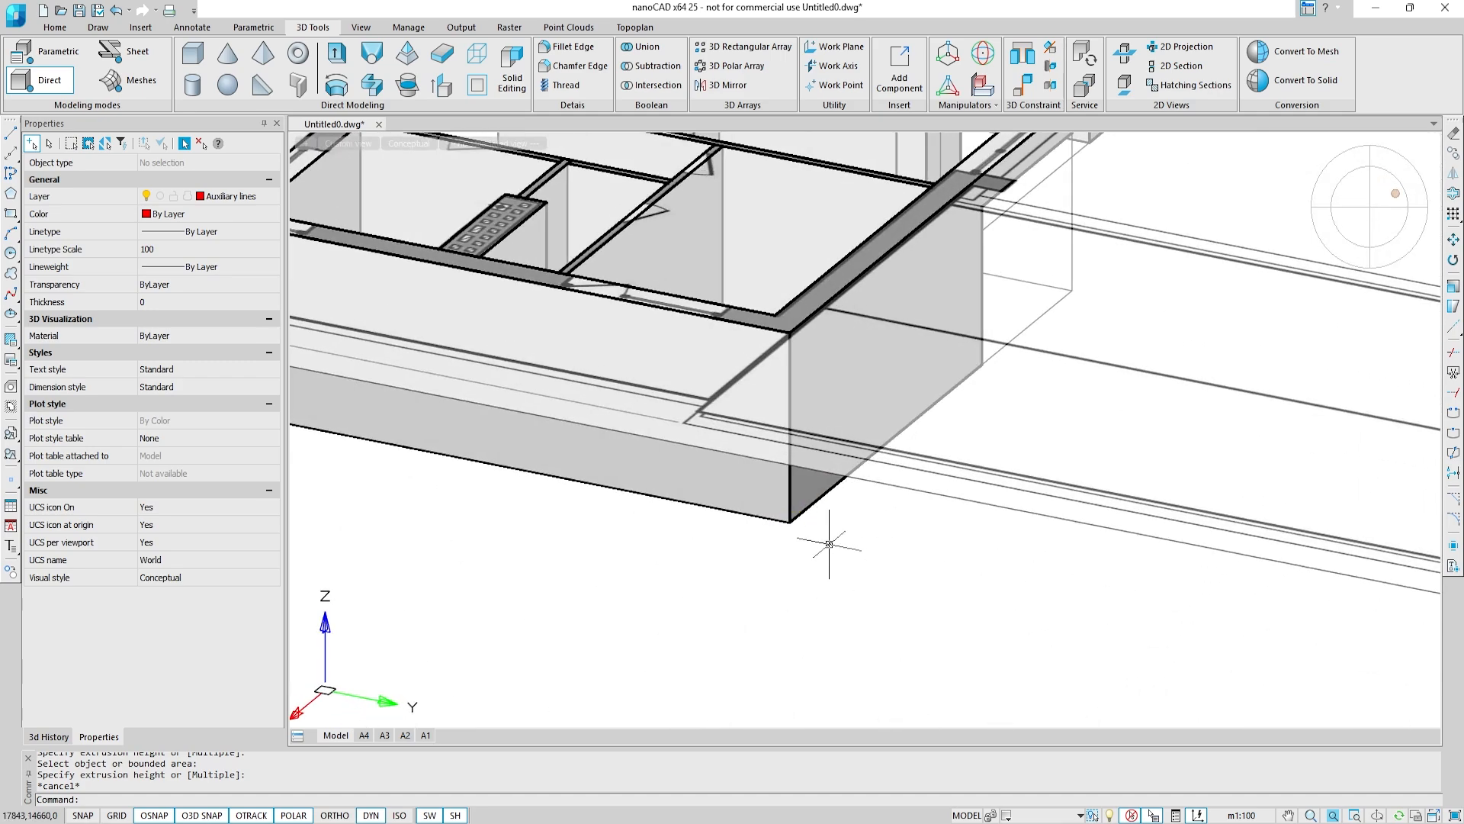
{"action": "left_click", "coordinate": [11, 215]}
{"action": "scroll", "coordinate": [793, 522], "scroll_direction": "up", "scroll_amount": 5}
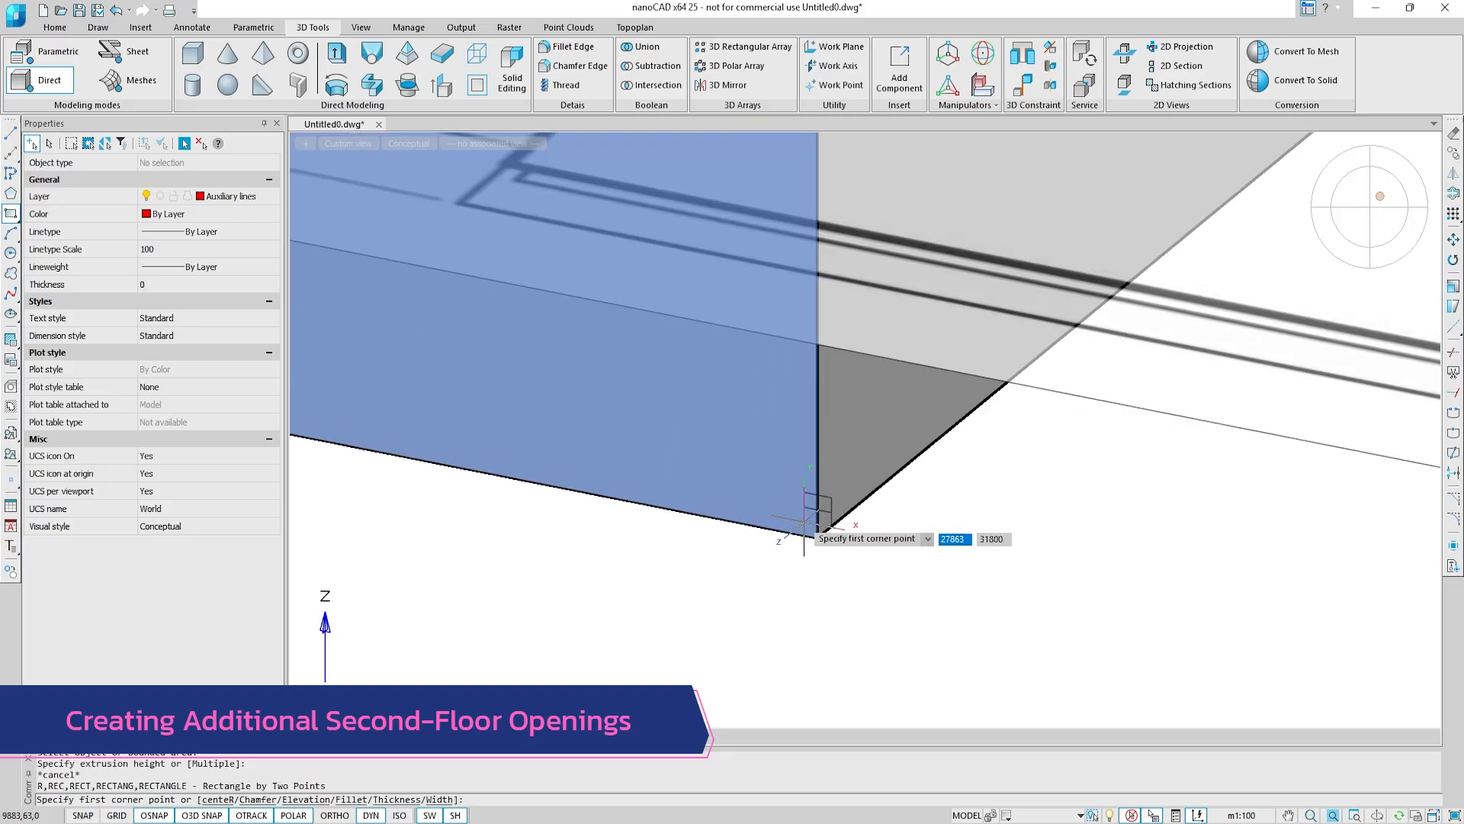
{"action": "scroll", "coordinate": [804, 523], "scroll_direction": "up", "scroll_amount": 2}
{"action": "left_click", "coordinate": [804, 521]}
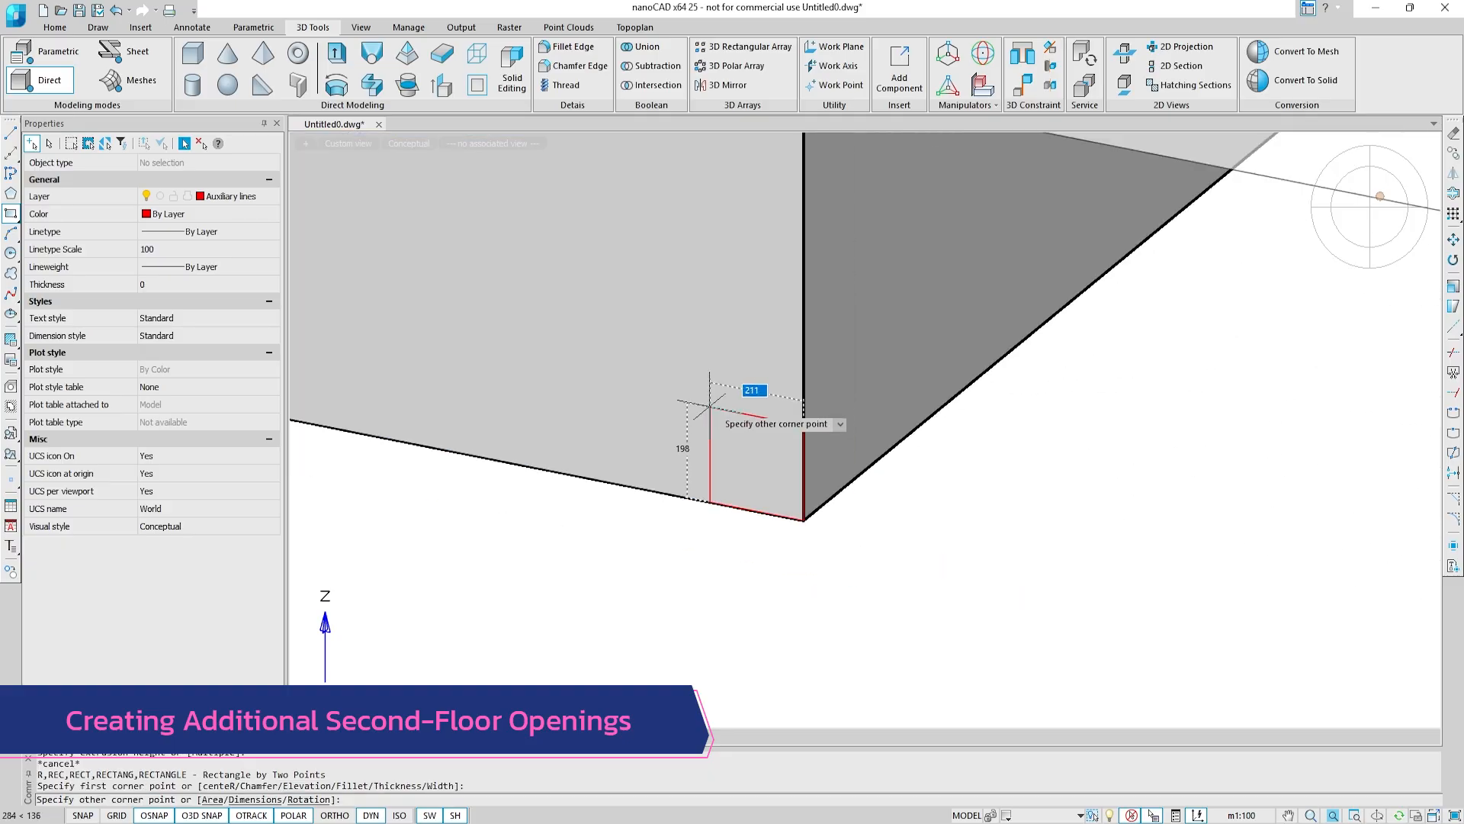
{"action": "scroll", "coordinate": [598, 327], "scroll_direction": "down", "scroll_amount": 3}
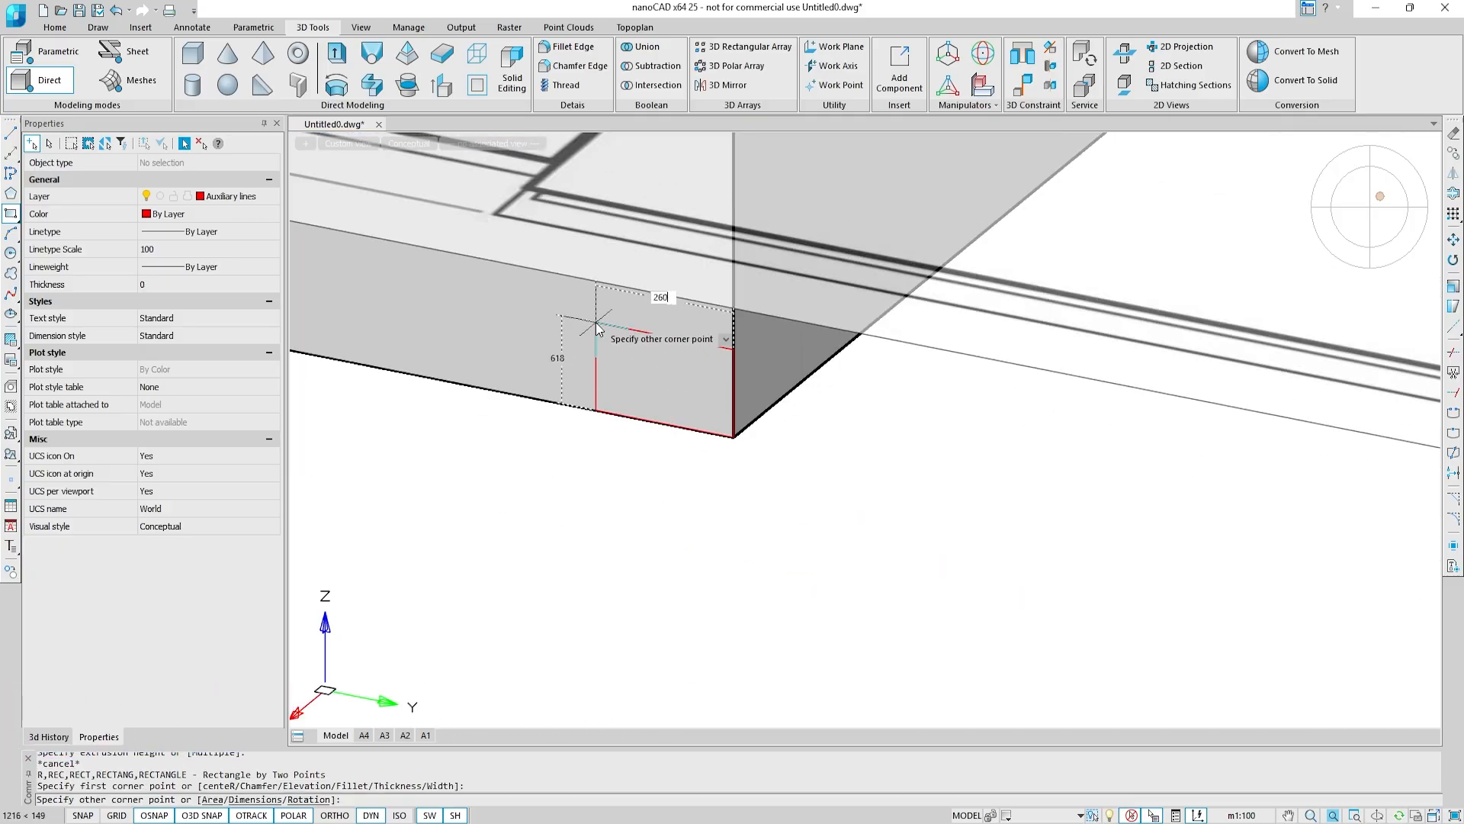
{"action": "type", "text": "2600"}
{"action": "key", "text": "Tab"}
{"action": "type", "text": "2"}
{"action": "key", "text": "Return"}
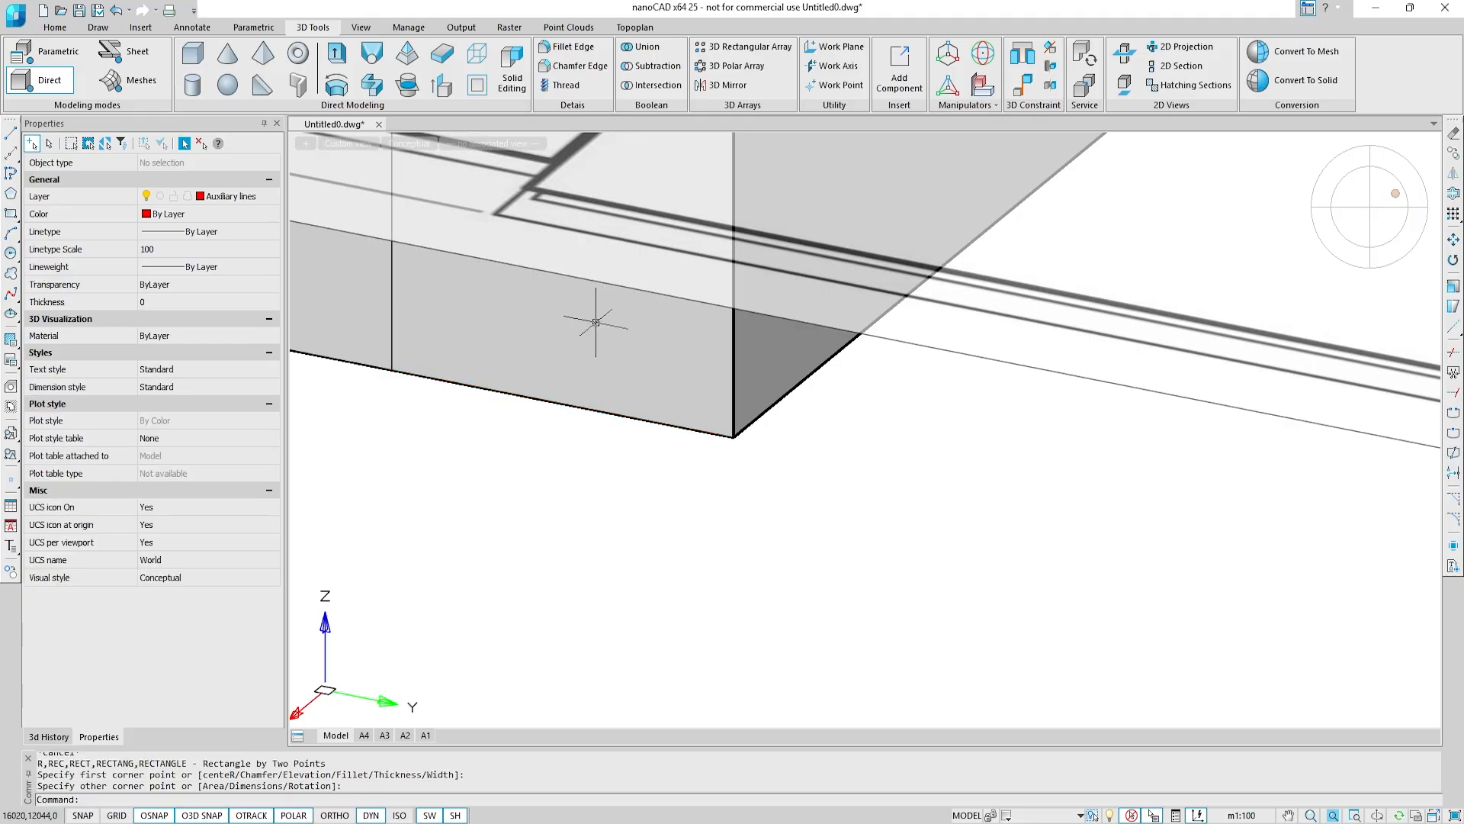
Step: Move the 2600 mm wide rectangle 1200 mm along the wall, away from the outer corner
{"action": "scroll", "coordinate": [595, 322], "scroll_direction": "down", "scroll_amount": 2}
{"action": "middle_click_drag", "start_coordinate": [572, 309], "coordinate": [676, 434]}
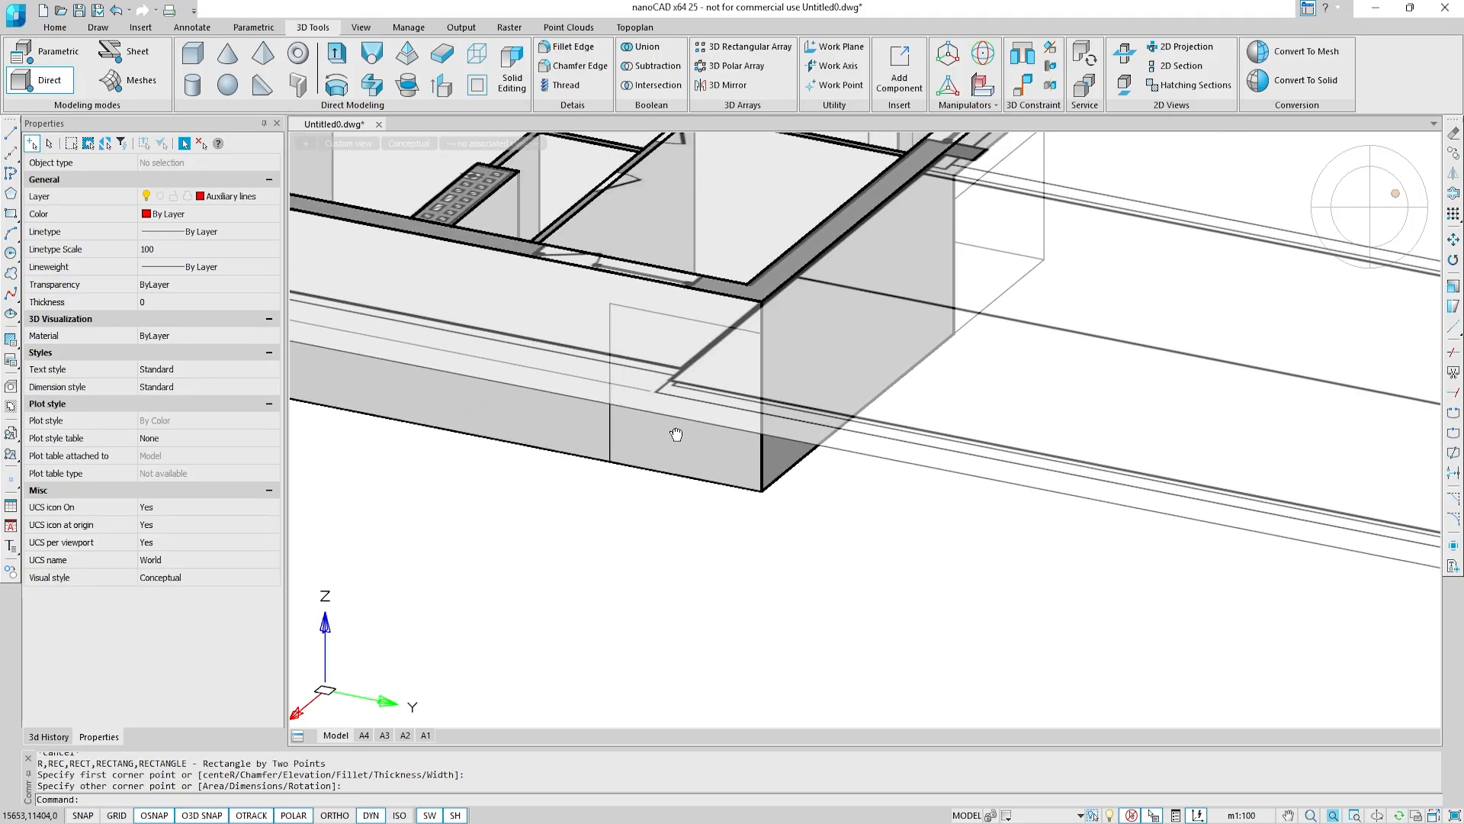
{"action": "left_click", "coordinate": [612, 337]}
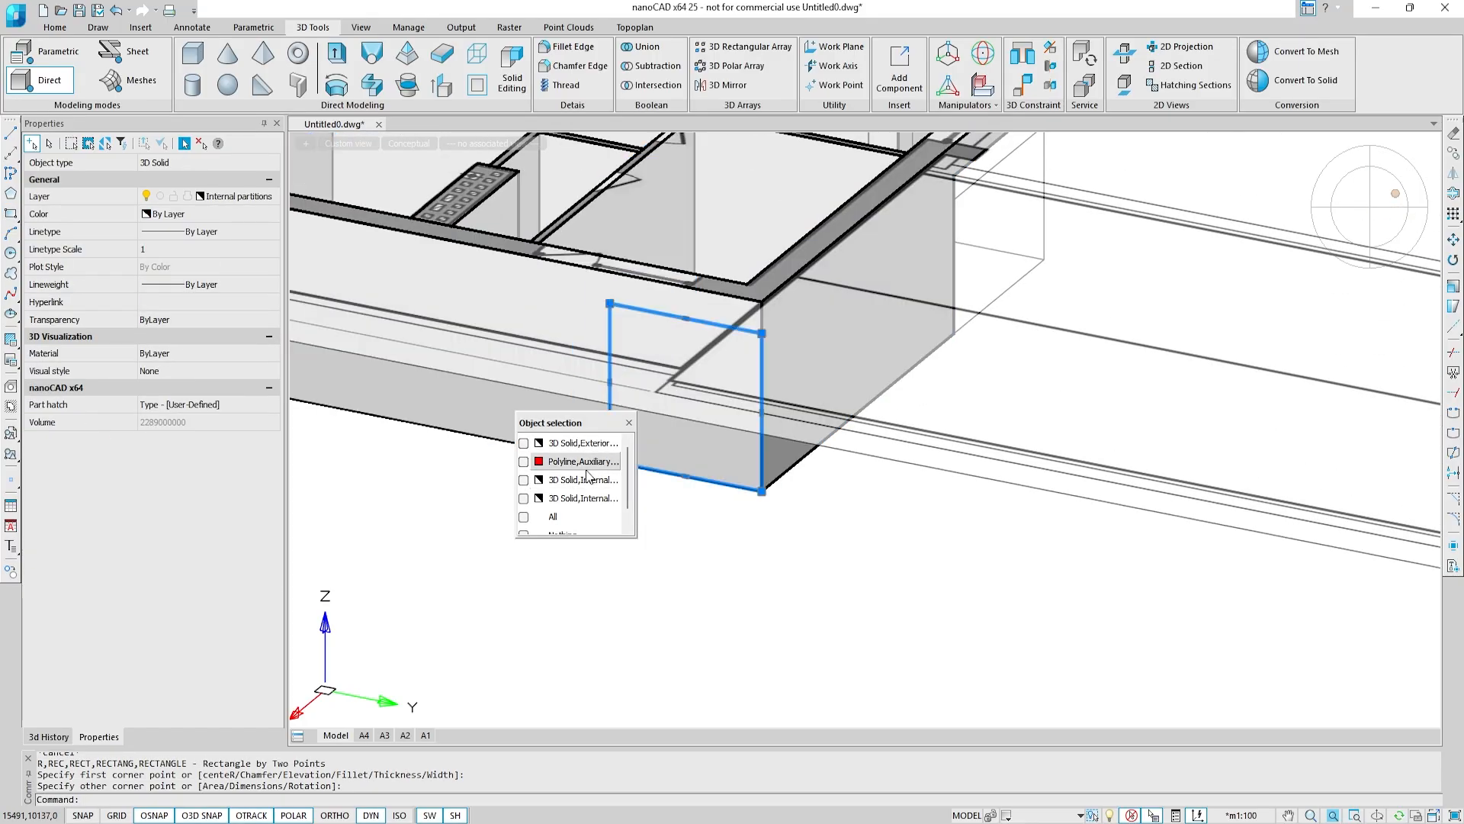
{"action": "left_click", "coordinate": [583, 462]}
{"action": "type", "text": "m"}
{"action": "key", "text": "Return"}
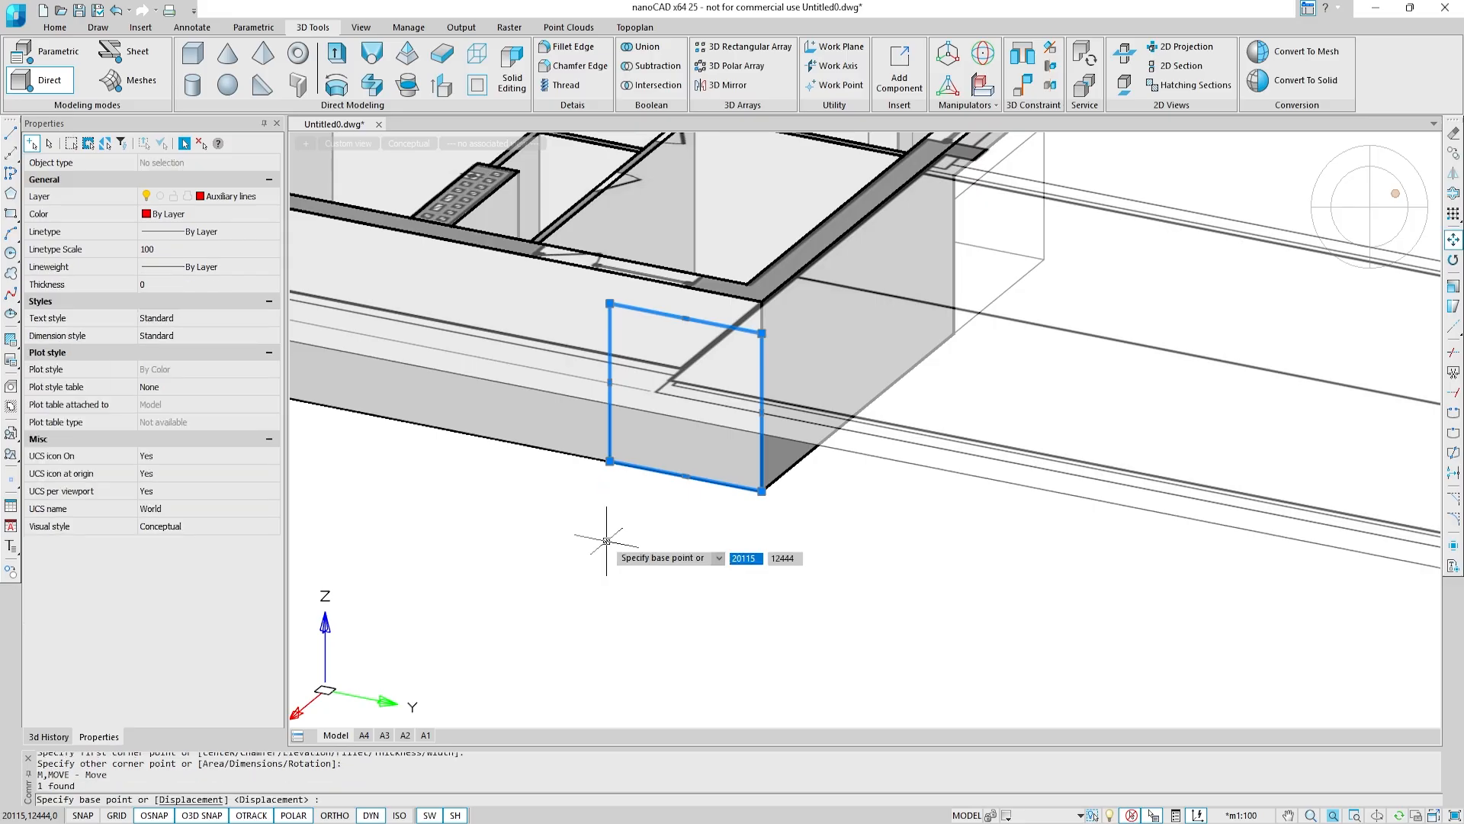
{"action": "left_click", "coordinate": [762, 491]}
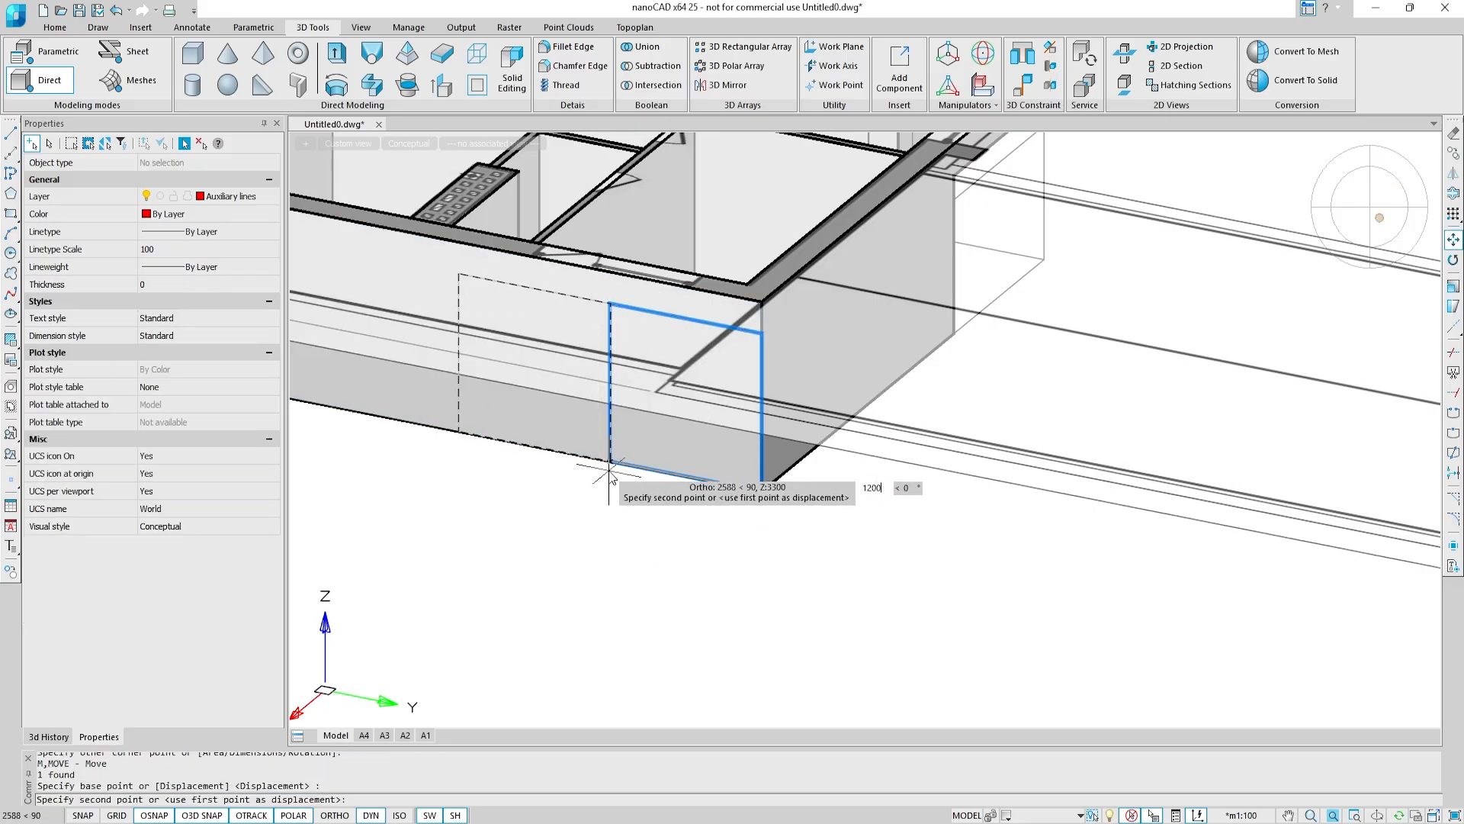
{"action": "key", "text": "Return"}
{"action": "key", "text": "Escape"}
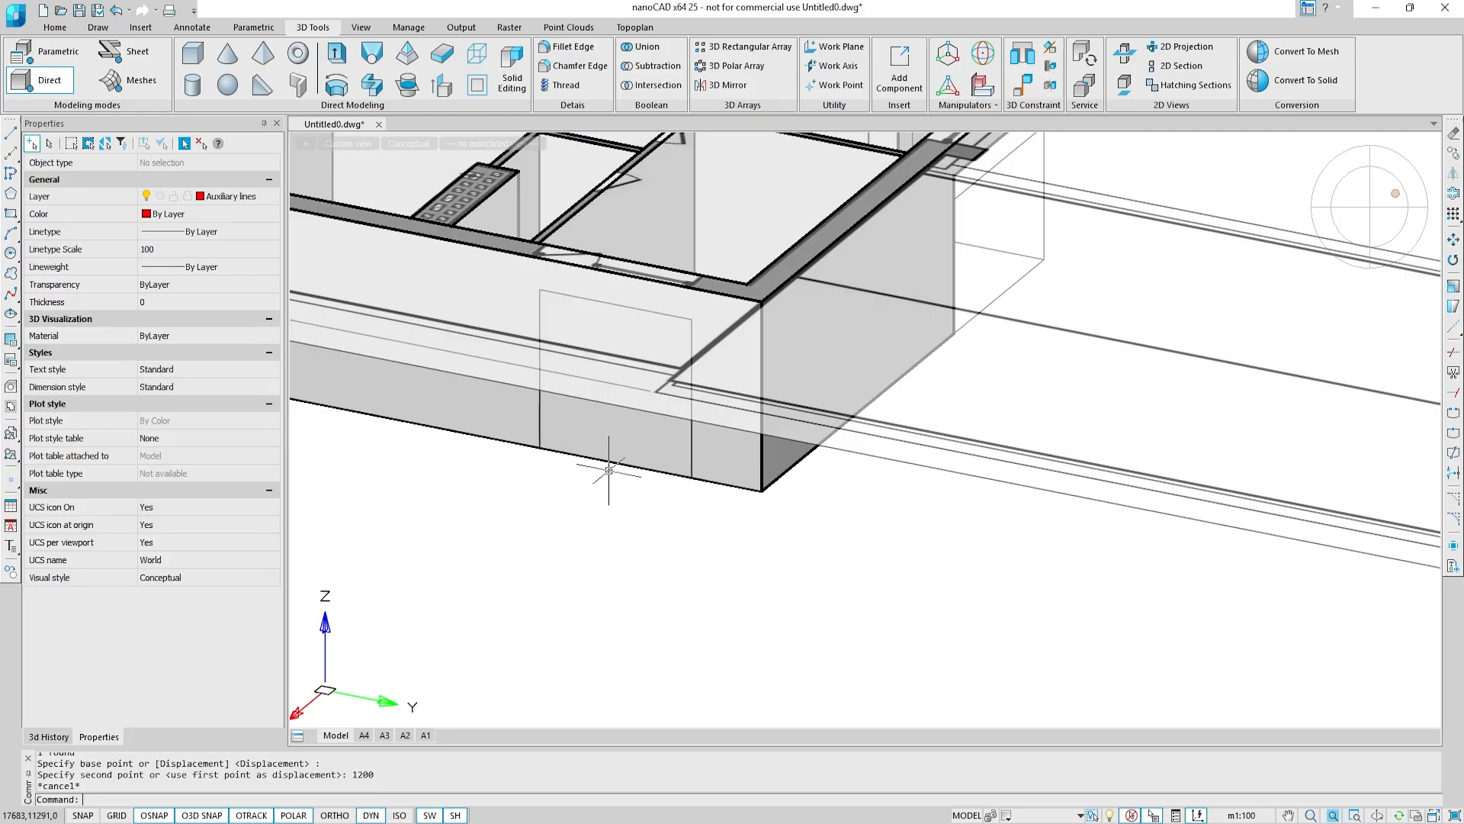
{"action": "middle_click_drag", "start_coordinate": [483, 484], "coordinate": [903, 604]}
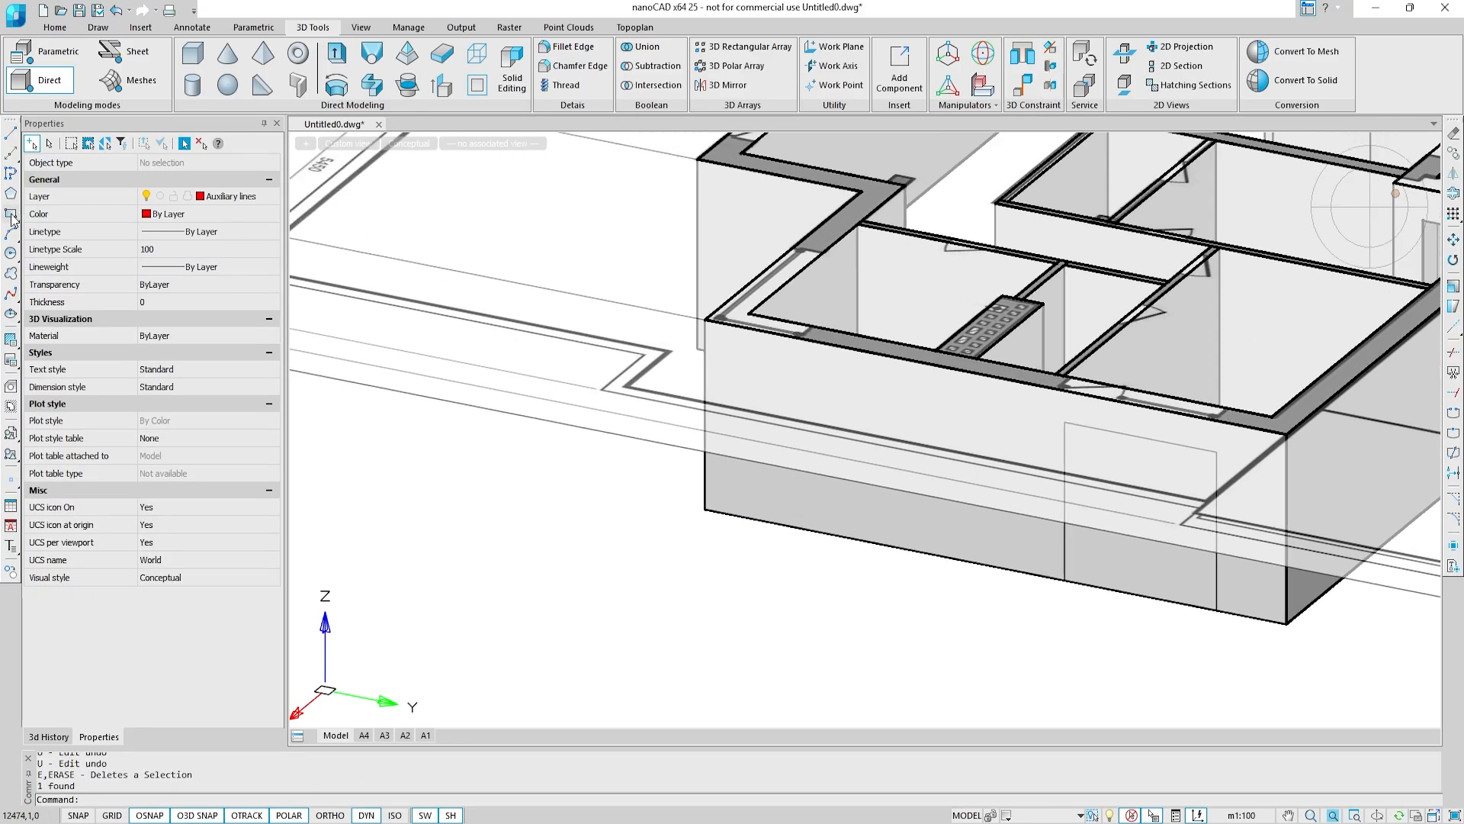
Step: Draw a 1600 mm wide, 2500 mm high rectangle on the second-floor exterior wall, starting at its uncut bottom outer corner
{"action": "left_click", "coordinate": [10, 213]}
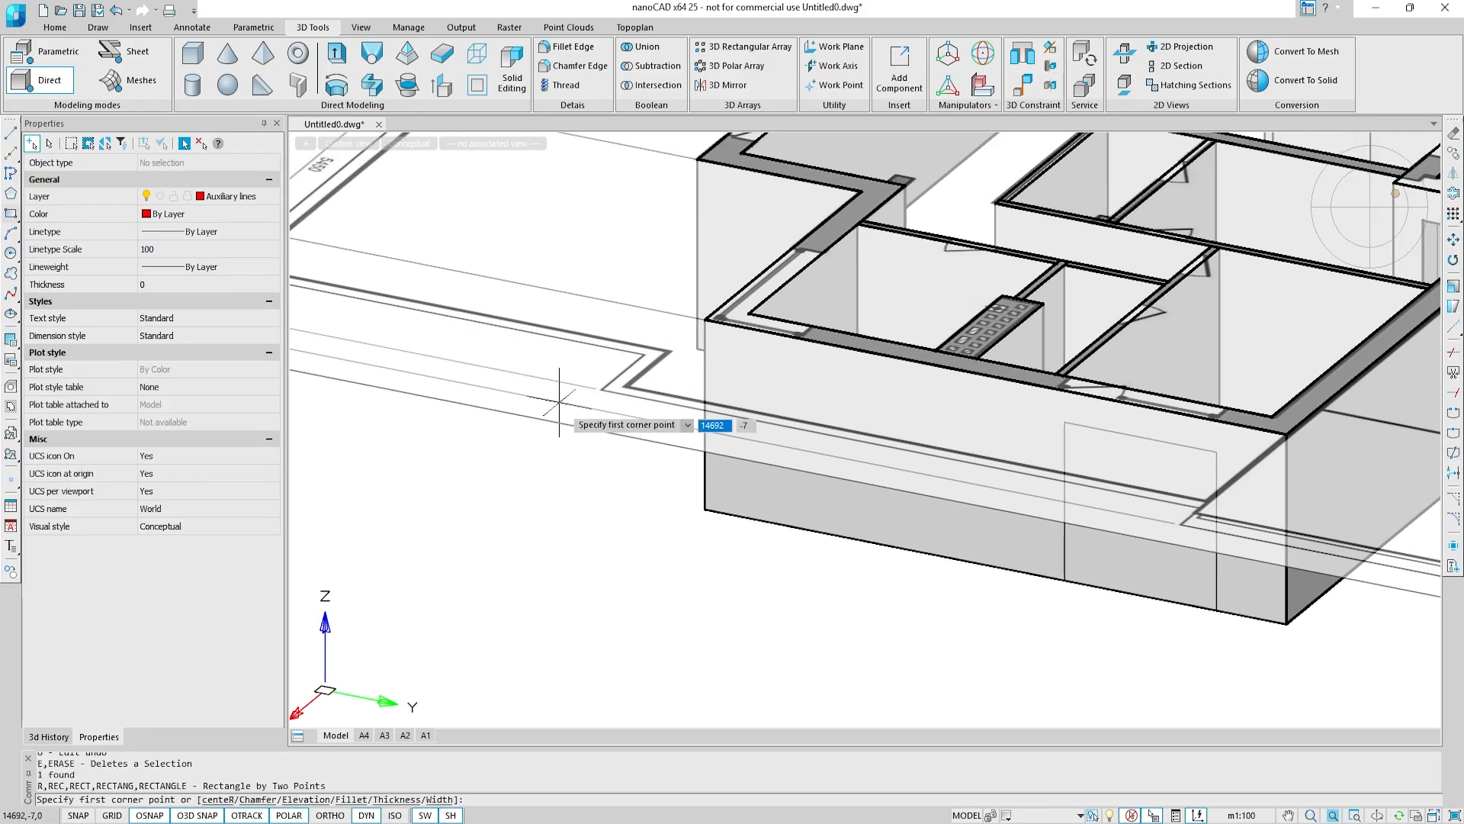
{"action": "left_click", "coordinate": [705, 509]}
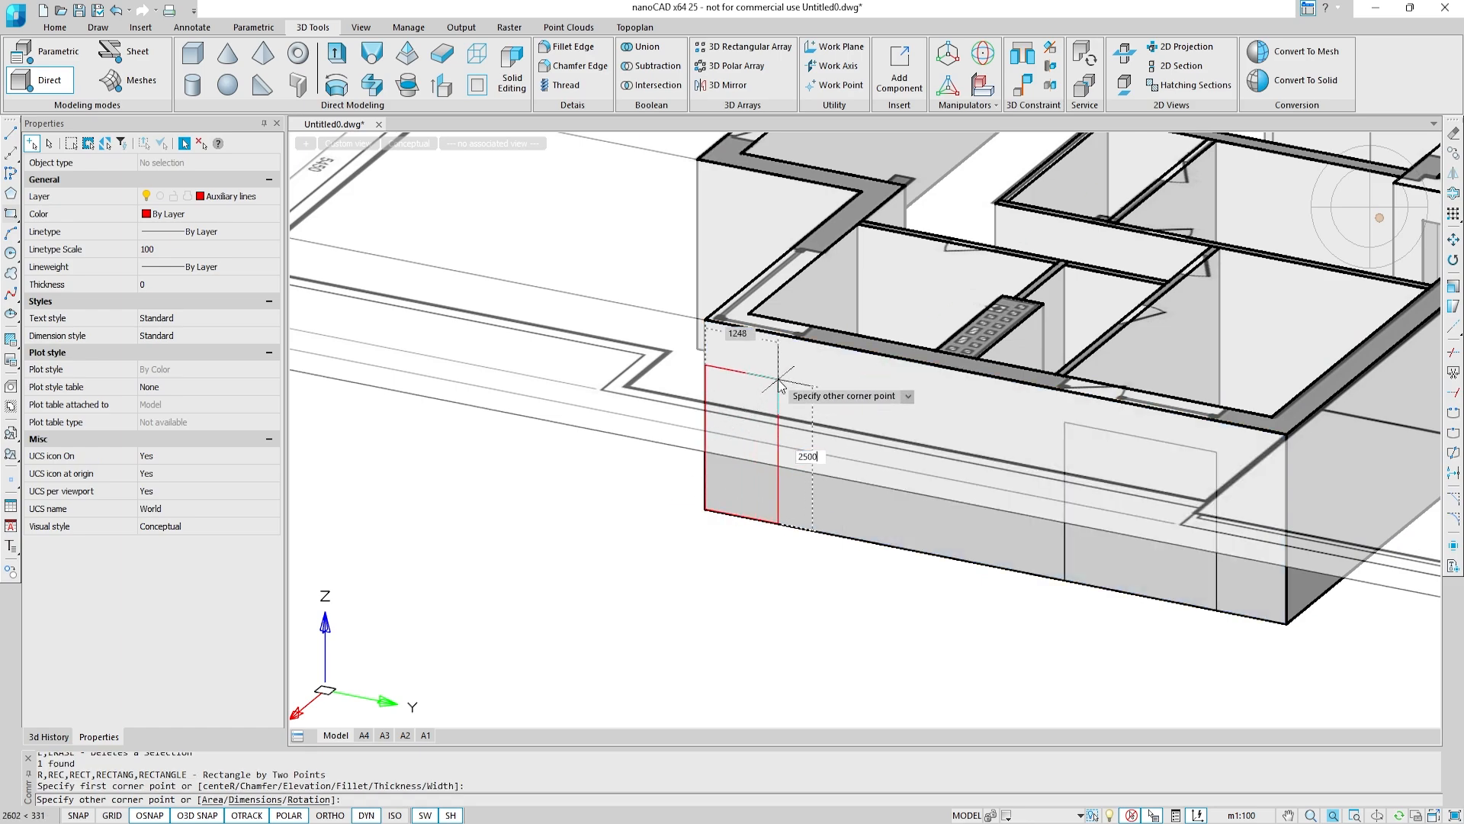
{"action": "key", "text": "Tab"}
{"action": "type", "text": "1"}
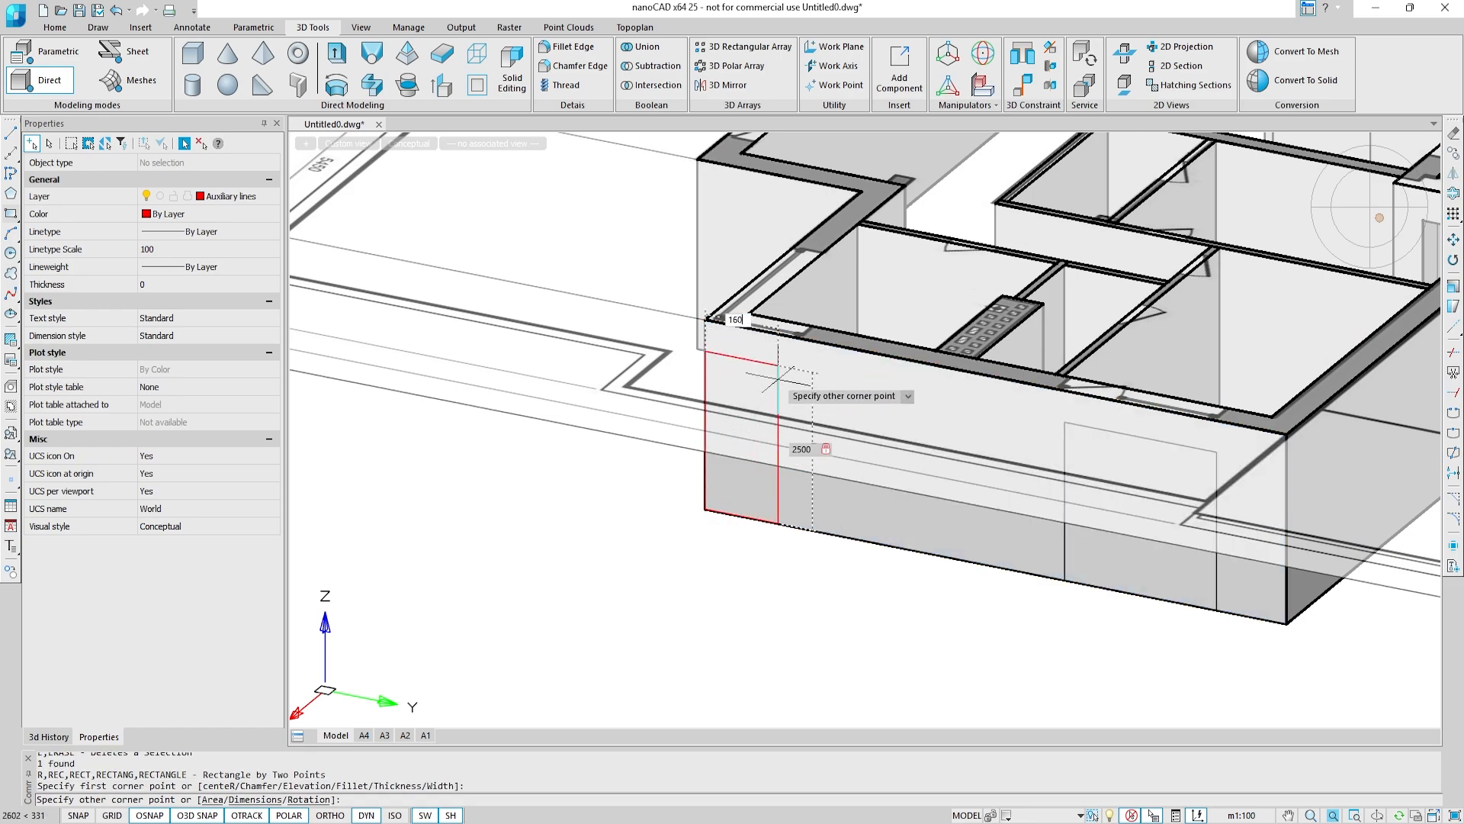
{"action": "type", "text": "600"}
{"action": "key", "text": "Return"}
Step: Draw a 3150 mm wide, 2500 mm high rectangle on the adjoining exterior wall, starting at the same bottom outer corner
{"action": "middle_click_drag", "start_coordinate": [778, 379], "coordinate": [867, 409], "text": "shift"}
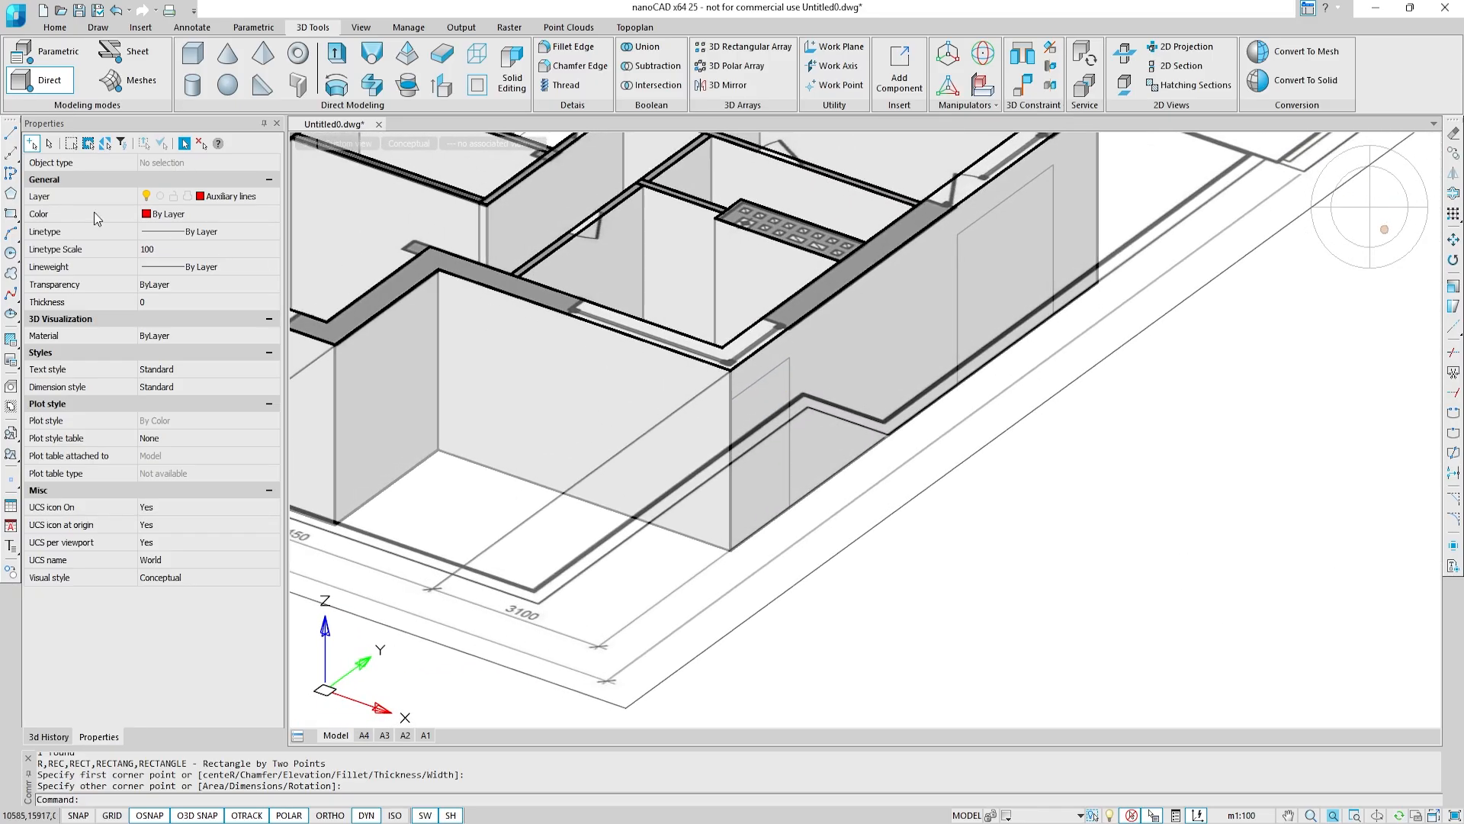
{"action": "left_click", "coordinate": [12, 214]}
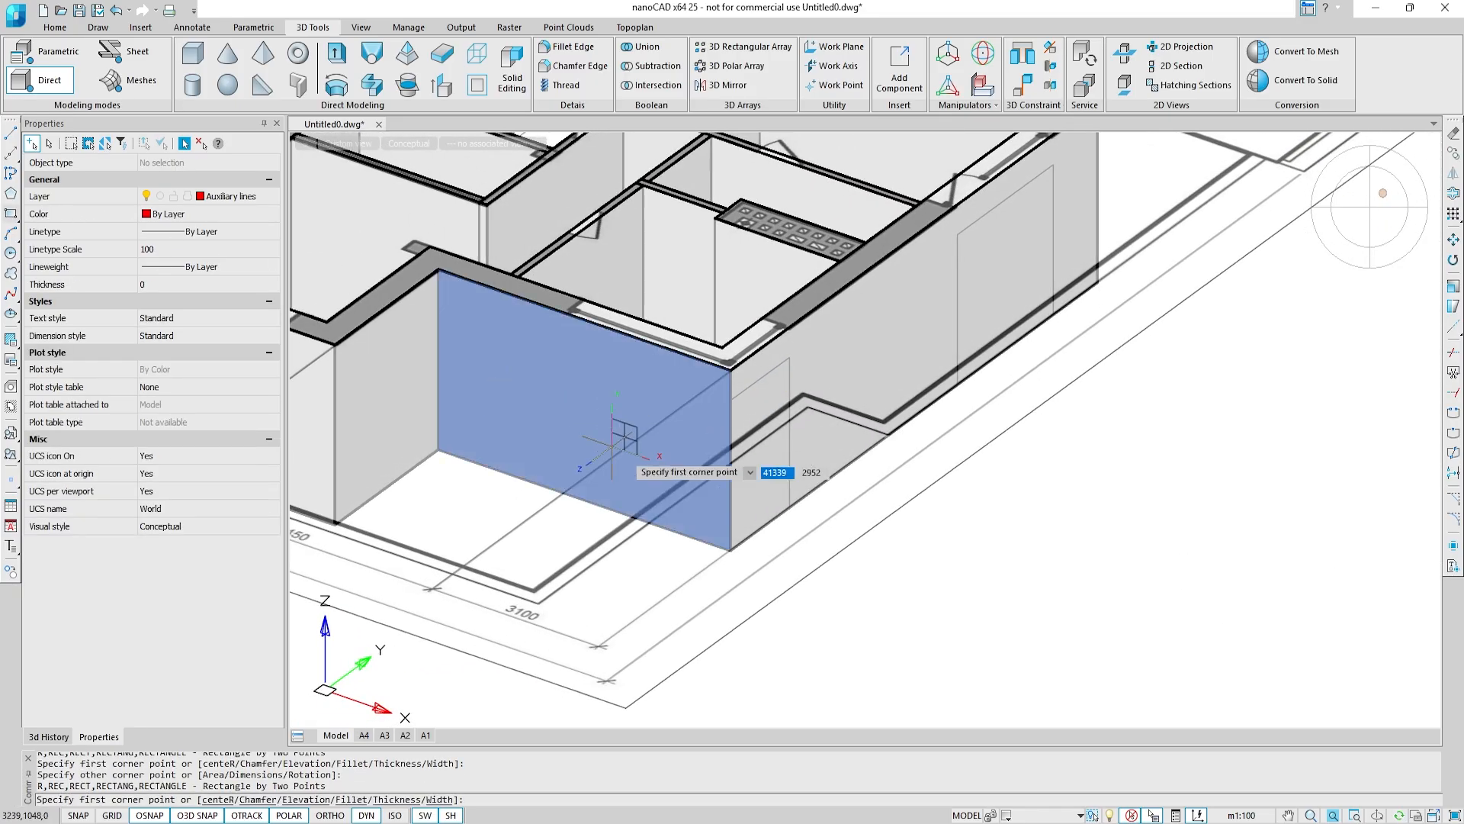
{"action": "left_click", "coordinate": [730, 549]}
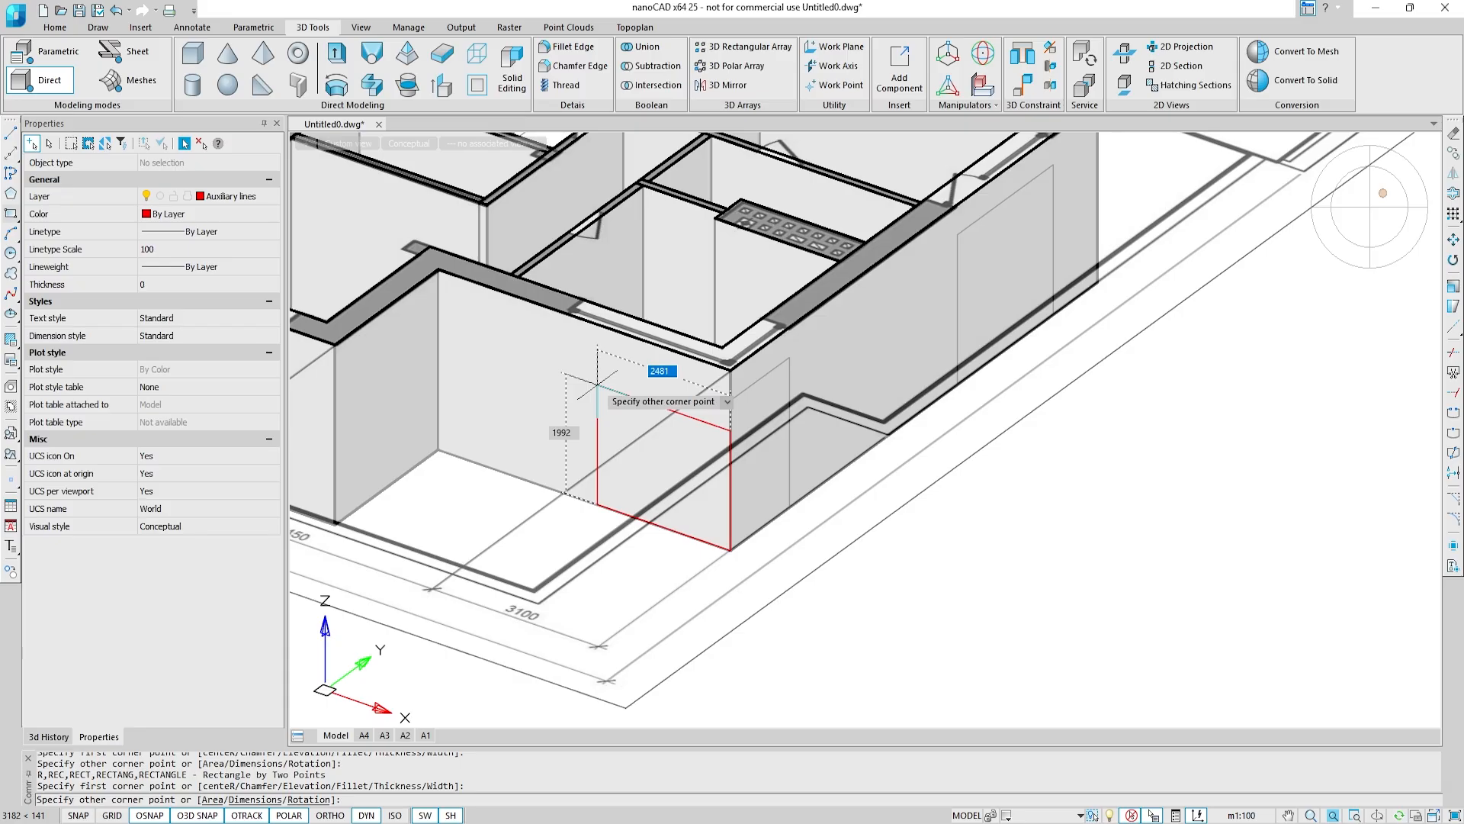
{"action": "type", "text": "50"}
{"action": "key", "text": "Tab"}
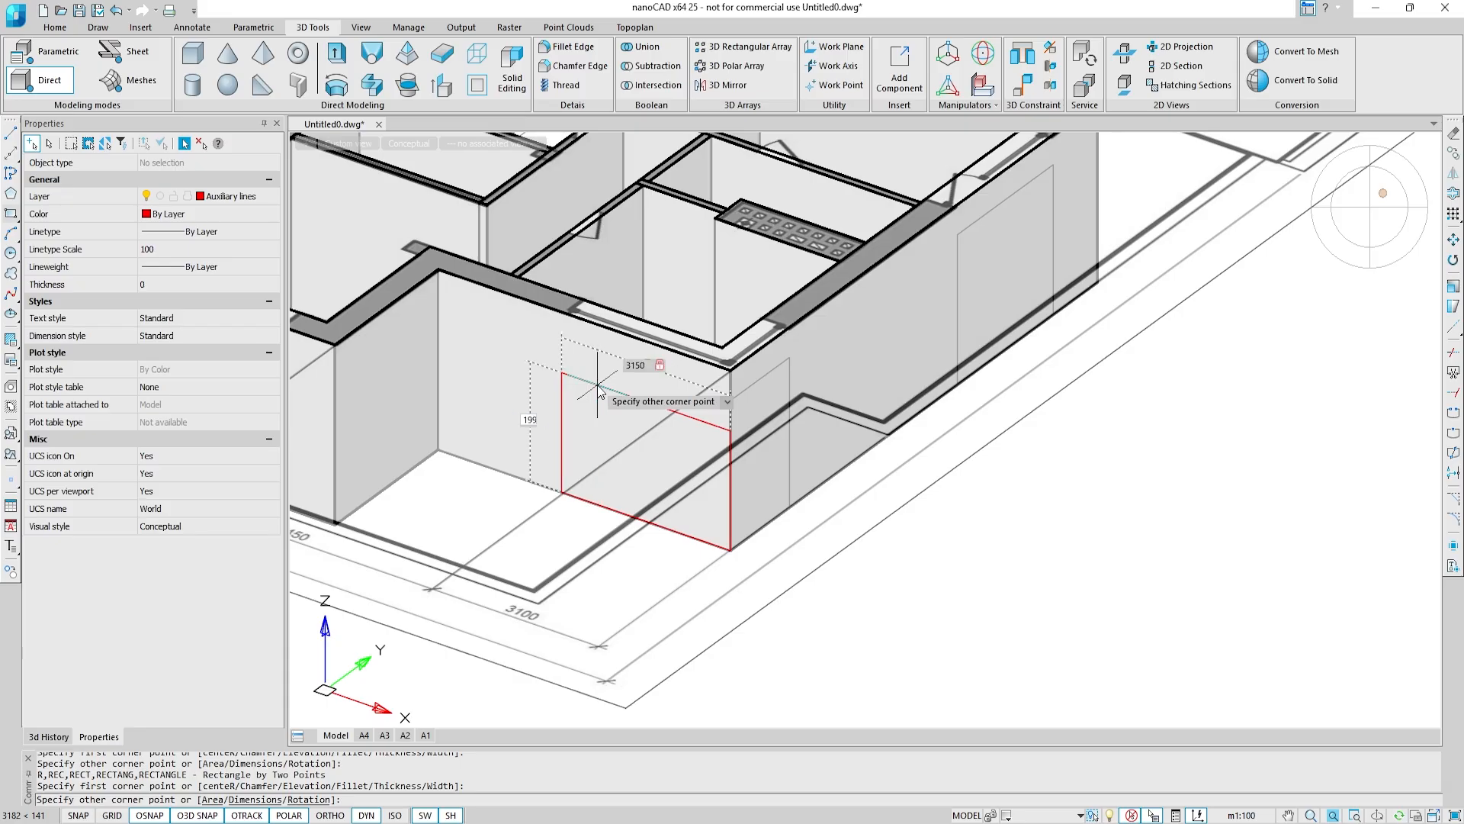
{"action": "type", "text": "2500"}
{"action": "key", "text": "Return"}
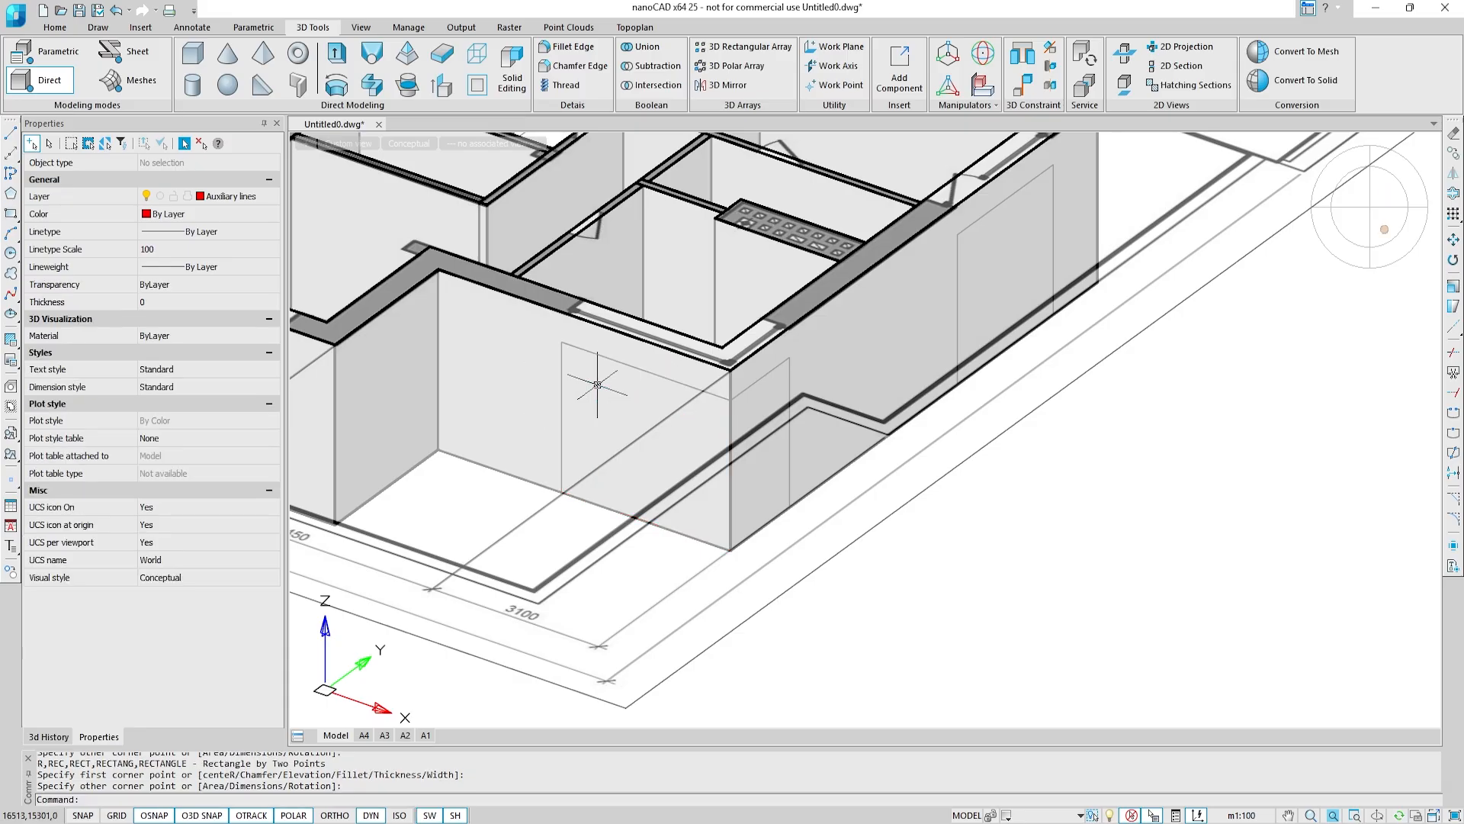
Step: Cut the corner opening with Presspull through the 3150 mm and 1600 mm wide rectangles that meet at the outer corner
{"action": "left_click", "coordinate": [456, 89]}
{"action": "left_click", "coordinate": [644, 412]}
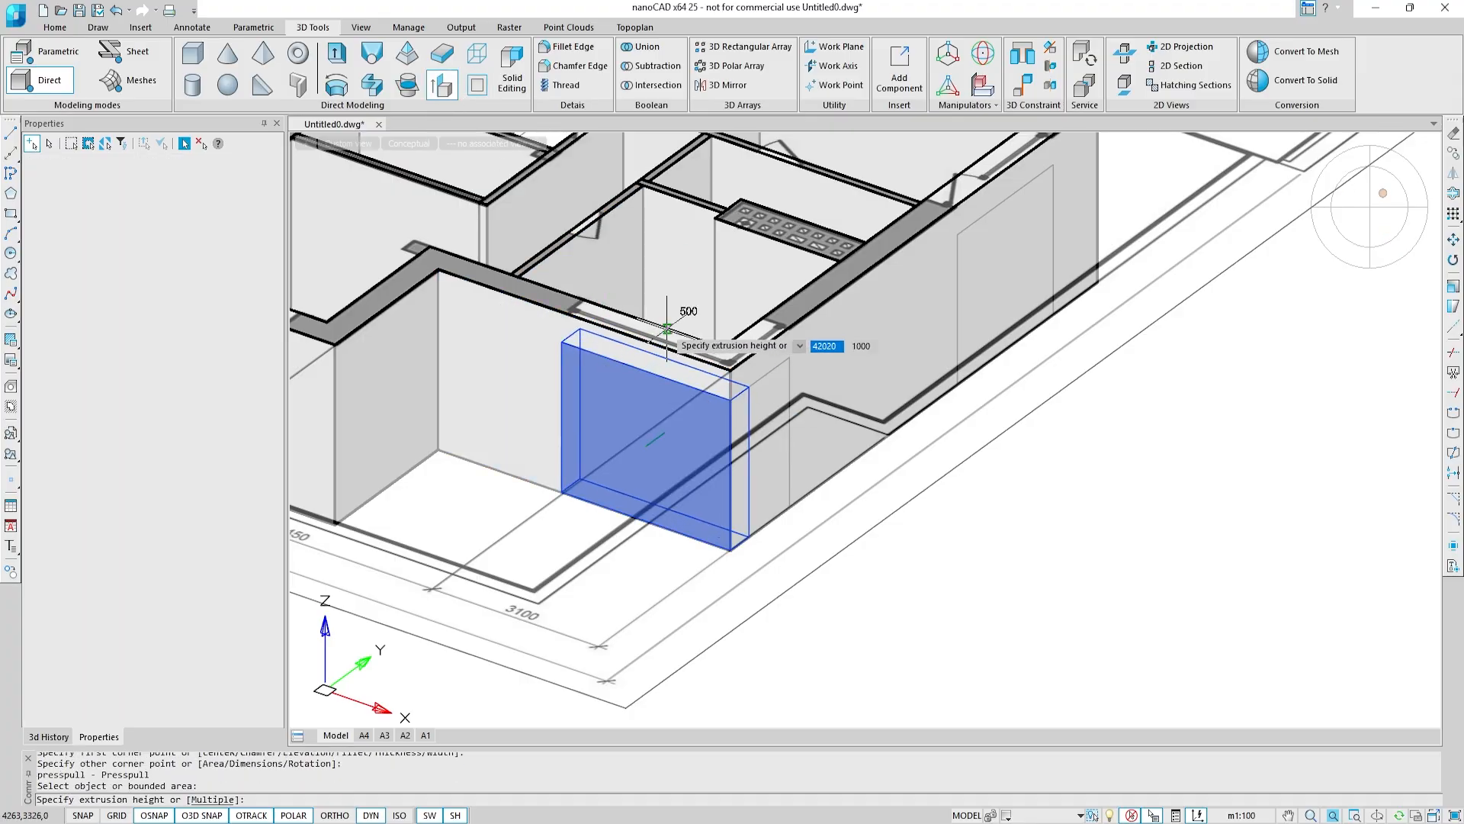
{"action": "left_click", "coordinate": [690, 329]}
{"action": "left_click", "coordinate": [769, 416]}
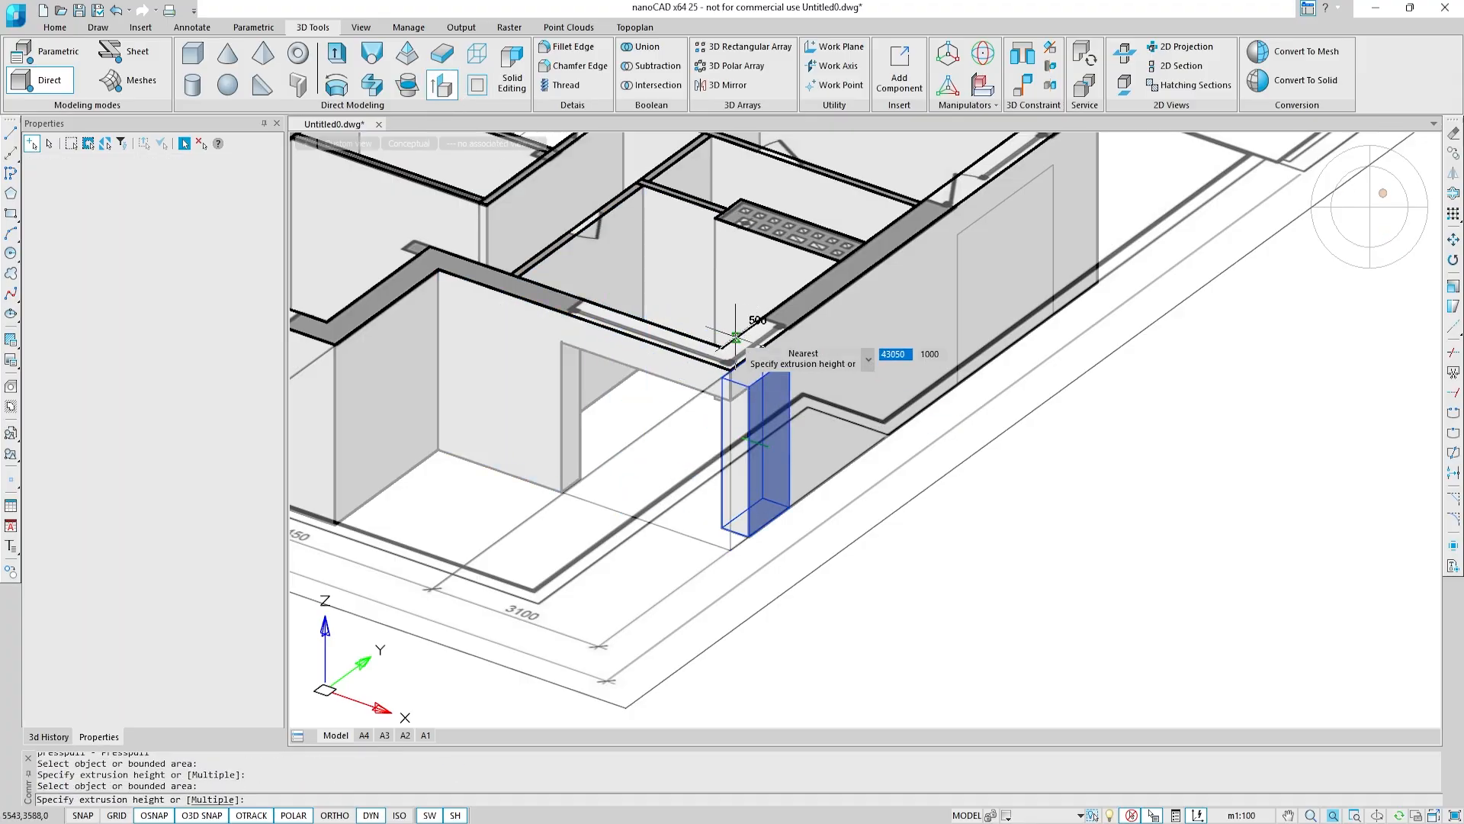
{"action": "left_click", "coordinate": [735, 335]}
Step: Cut the opening with Presspull through the 2600 mm wide rectangle near the other end of the side wall
{"action": "middle_click_drag", "start_coordinate": [1113, 224], "coordinate": [925, 388]}
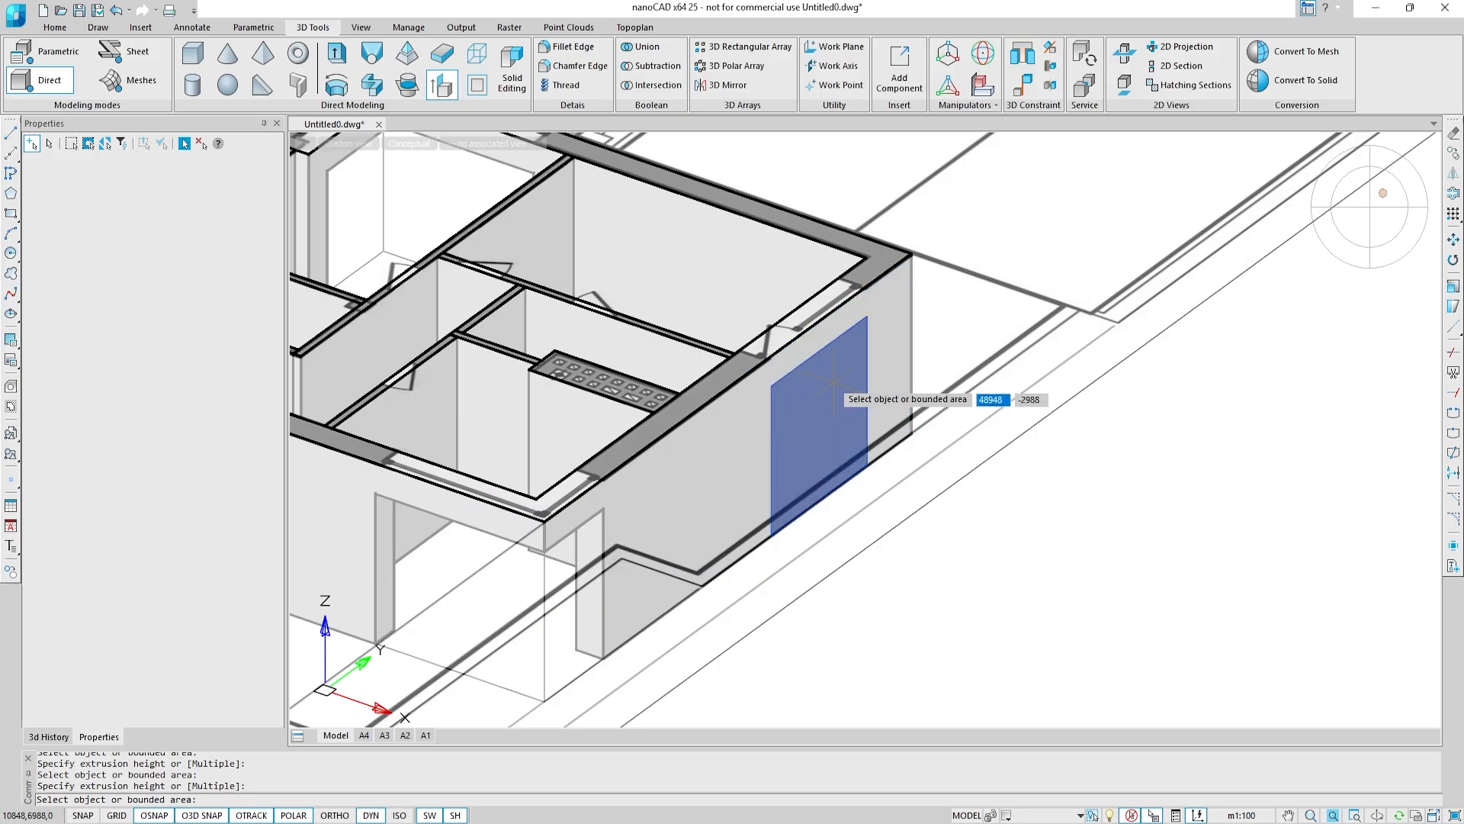
{"action": "left_click", "coordinate": [816, 404]}
{"action": "left_click", "coordinate": [788, 313]}
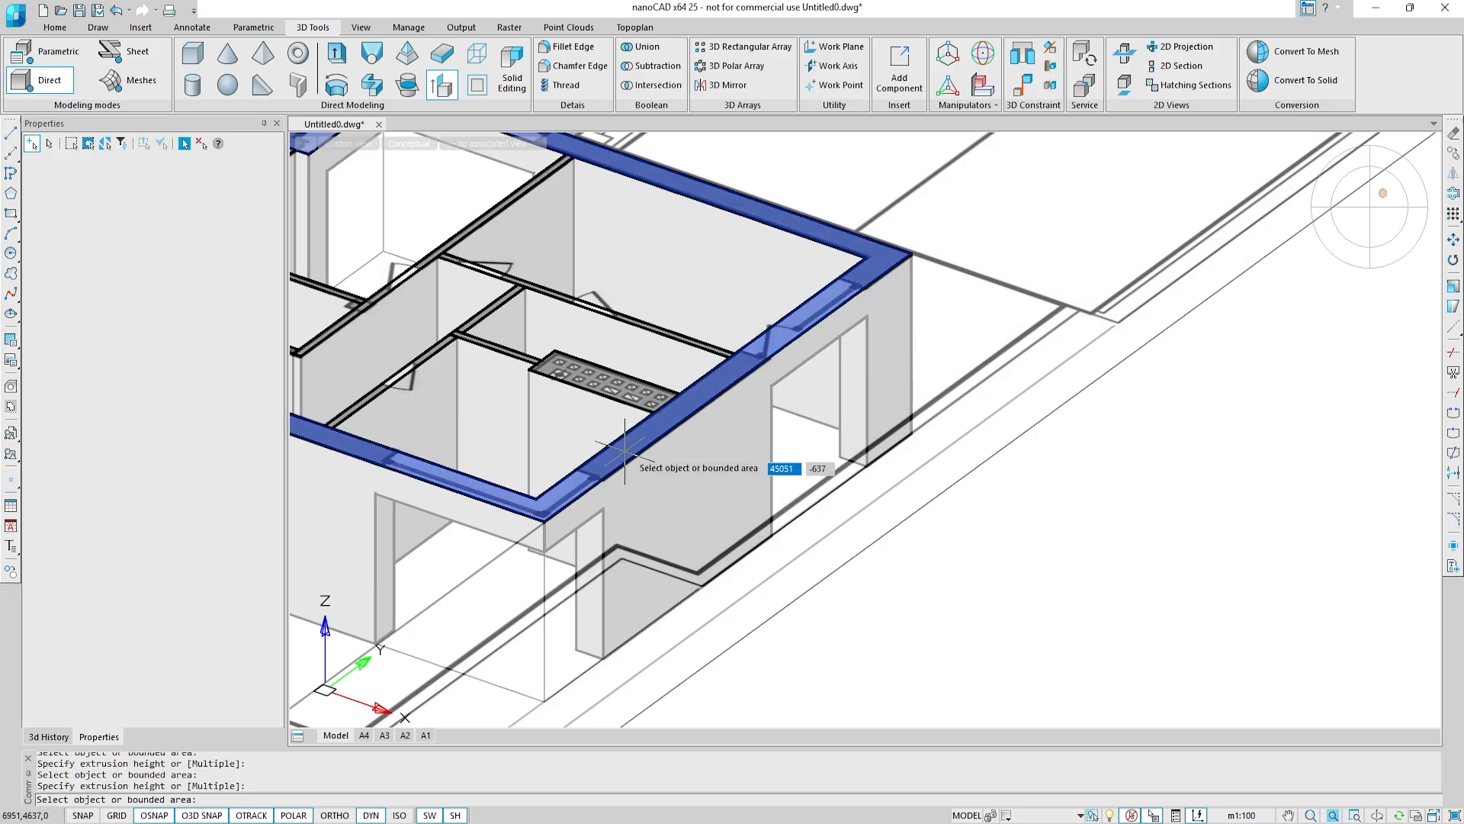
{"action": "middle_click_drag", "start_coordinate": [641, 461], "coordinate": [1106, 290]}
{"action": "key", "text": "Escape"}
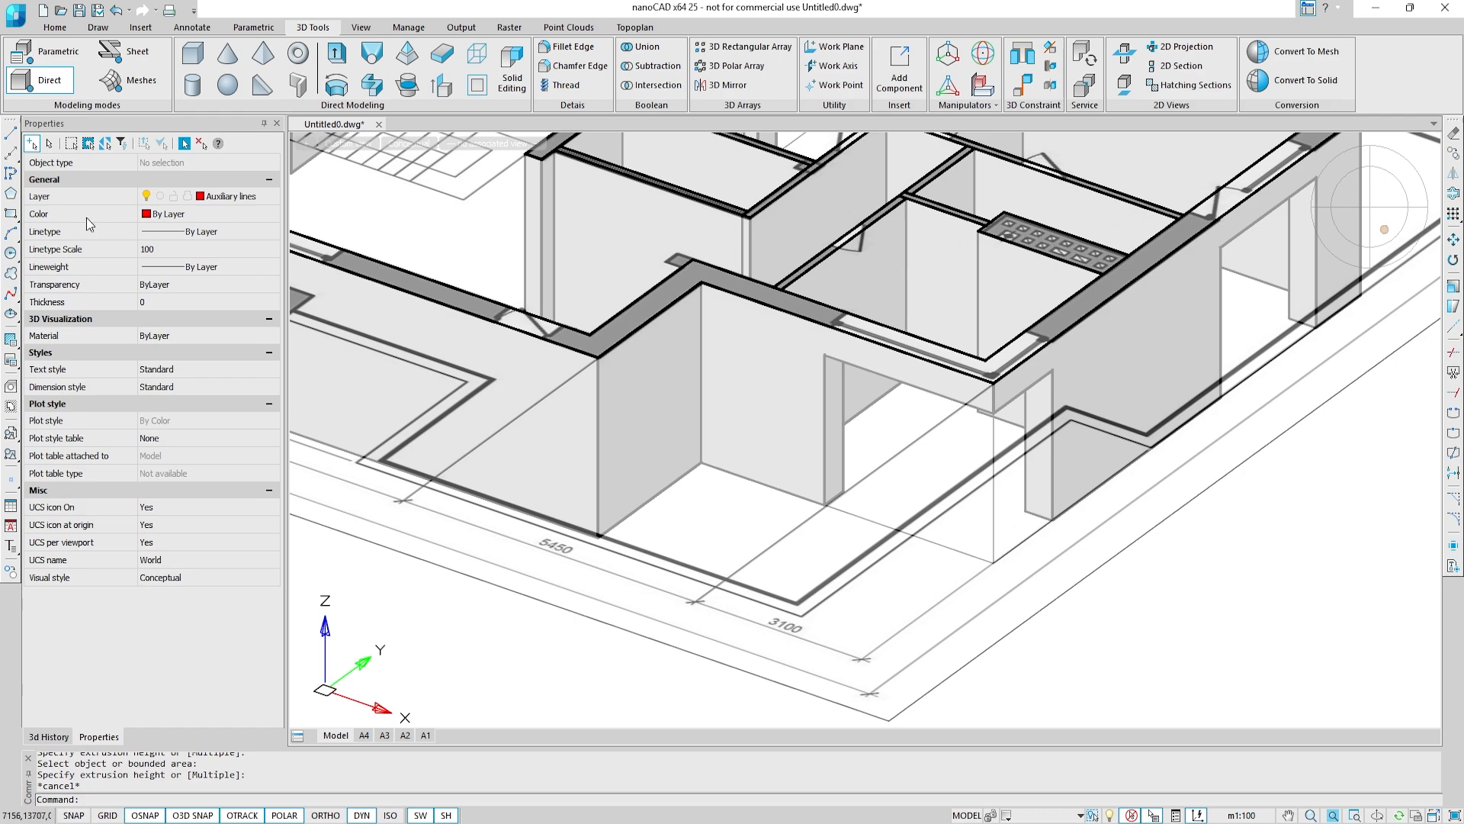
Step: Draw a 900 mm wide, 2500 mm high rectangle on the long front wall, starting at its bottom corner beside the recess
{"action": "left_click", "coordinate": [10, 214]}
{"action": "scroll", "coordinate": [622, 677], "scroll_direction": "up", "scroll_amount": 3}
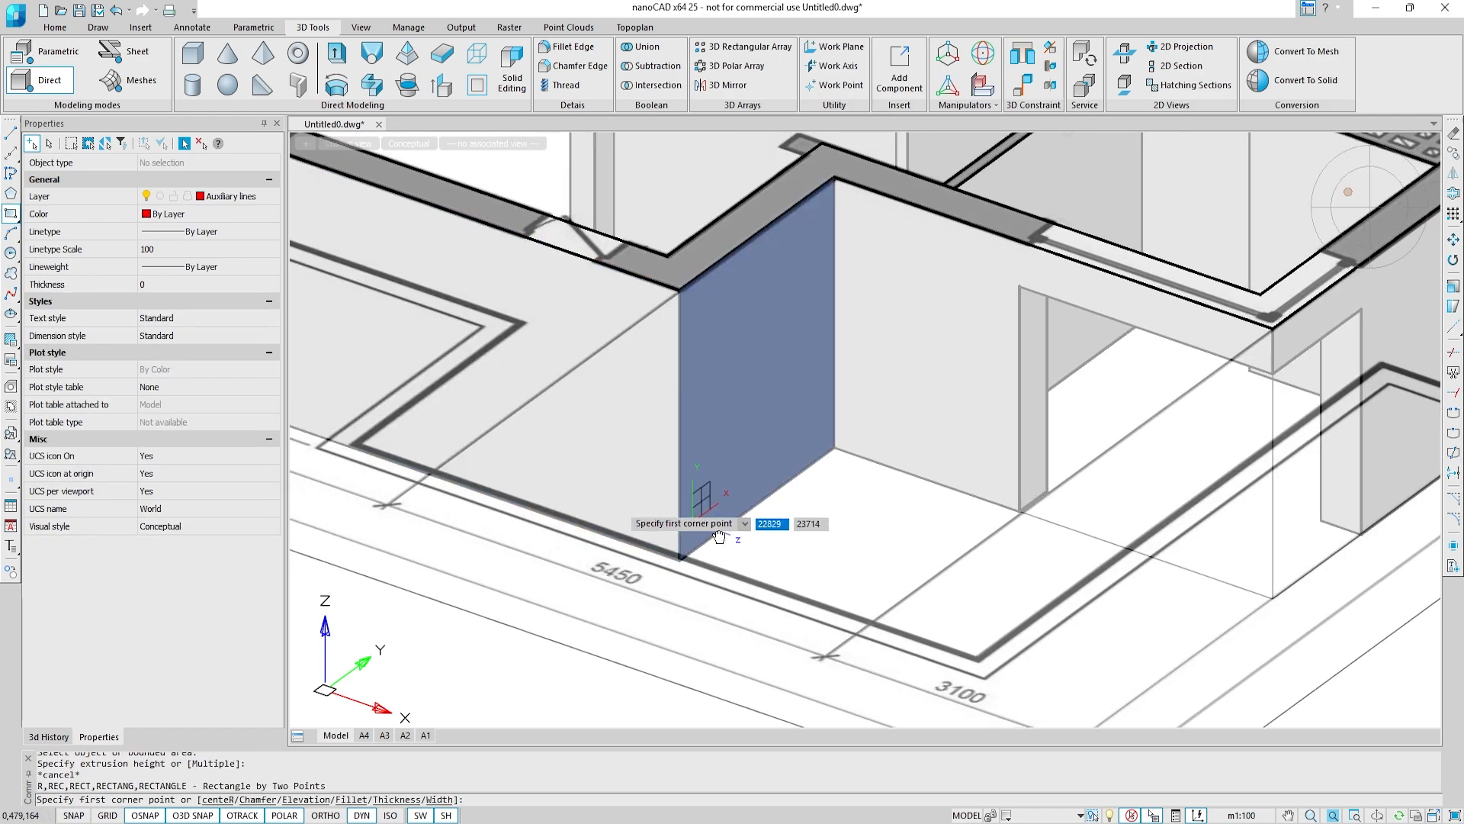
{"action": "left_click", "coordinate": [830, 583]}
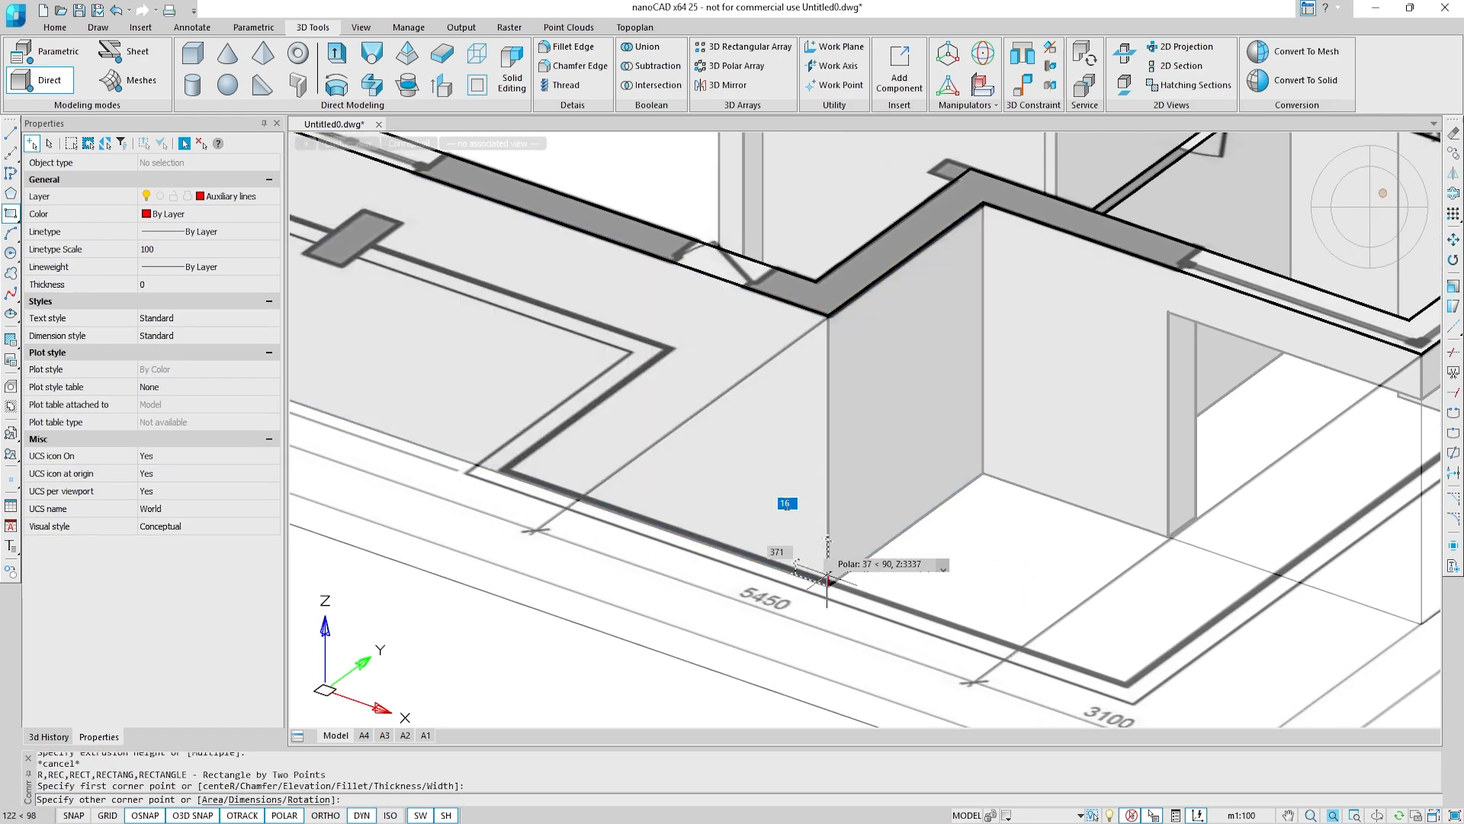
{"action": "type", "text": "90"}
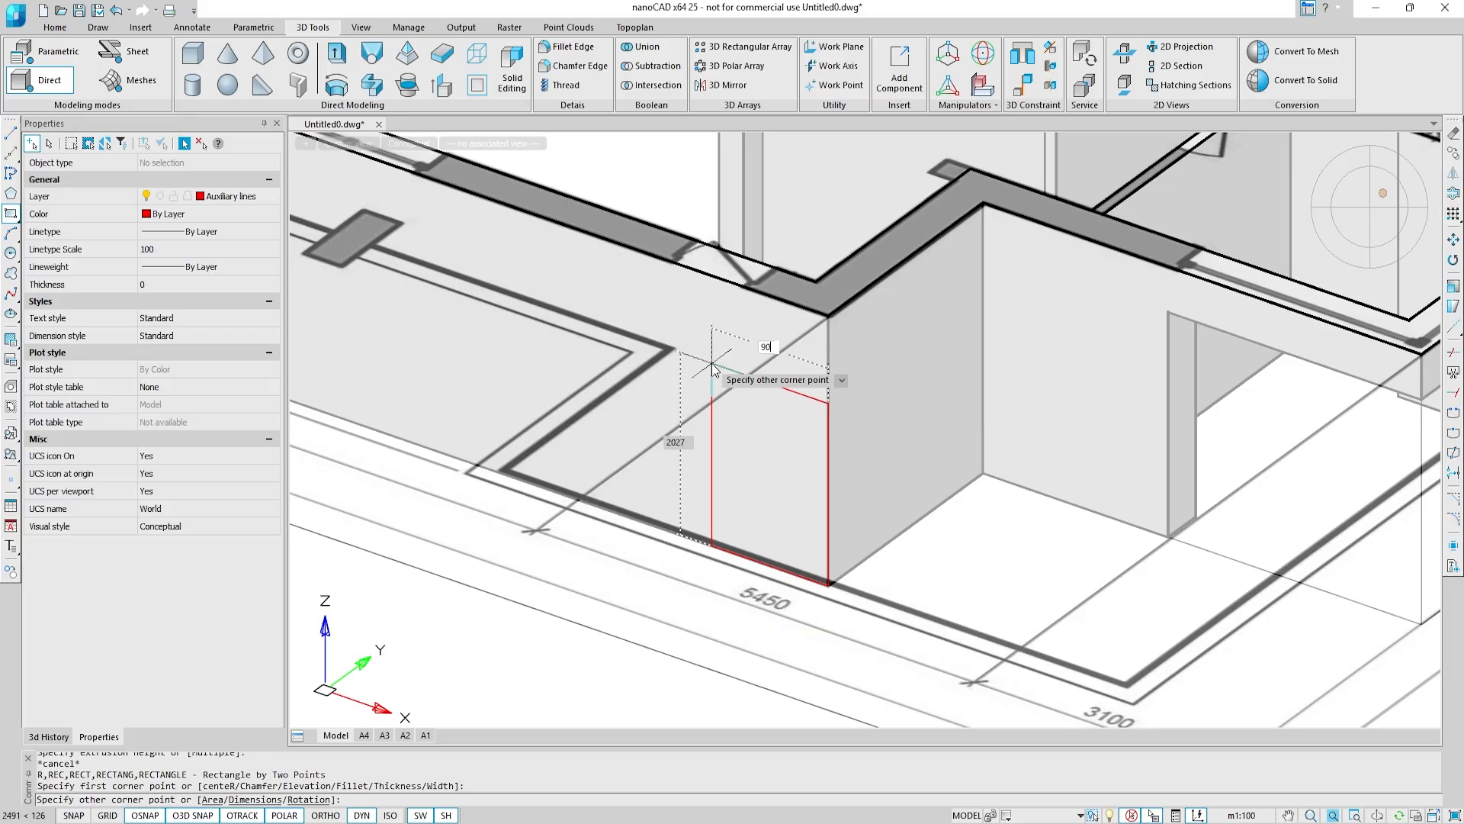
{"action": "type", "text": "0"}
{"action": "key", "text": "Tab"}
{"action": "type", "text": "2"}
{"action": "key", "text": "Return"}
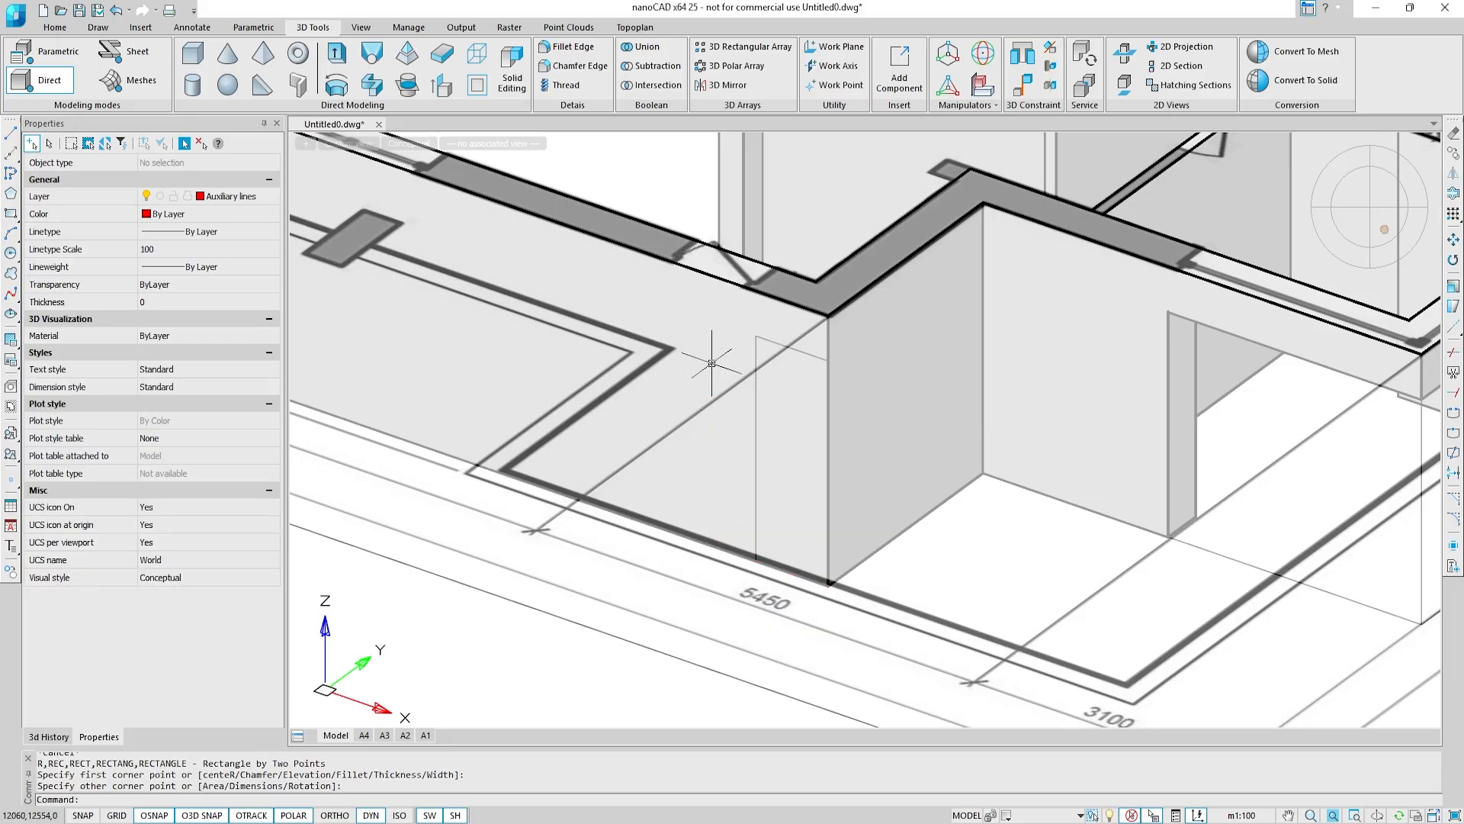
Step: Move the 900 mm wide rectangle 1000 mm along the front wall, away from the recess corner
{"action": "left_click", "coordinate": [755, 386]}
{"action": "left_click", "coordinate": [877, 446]}
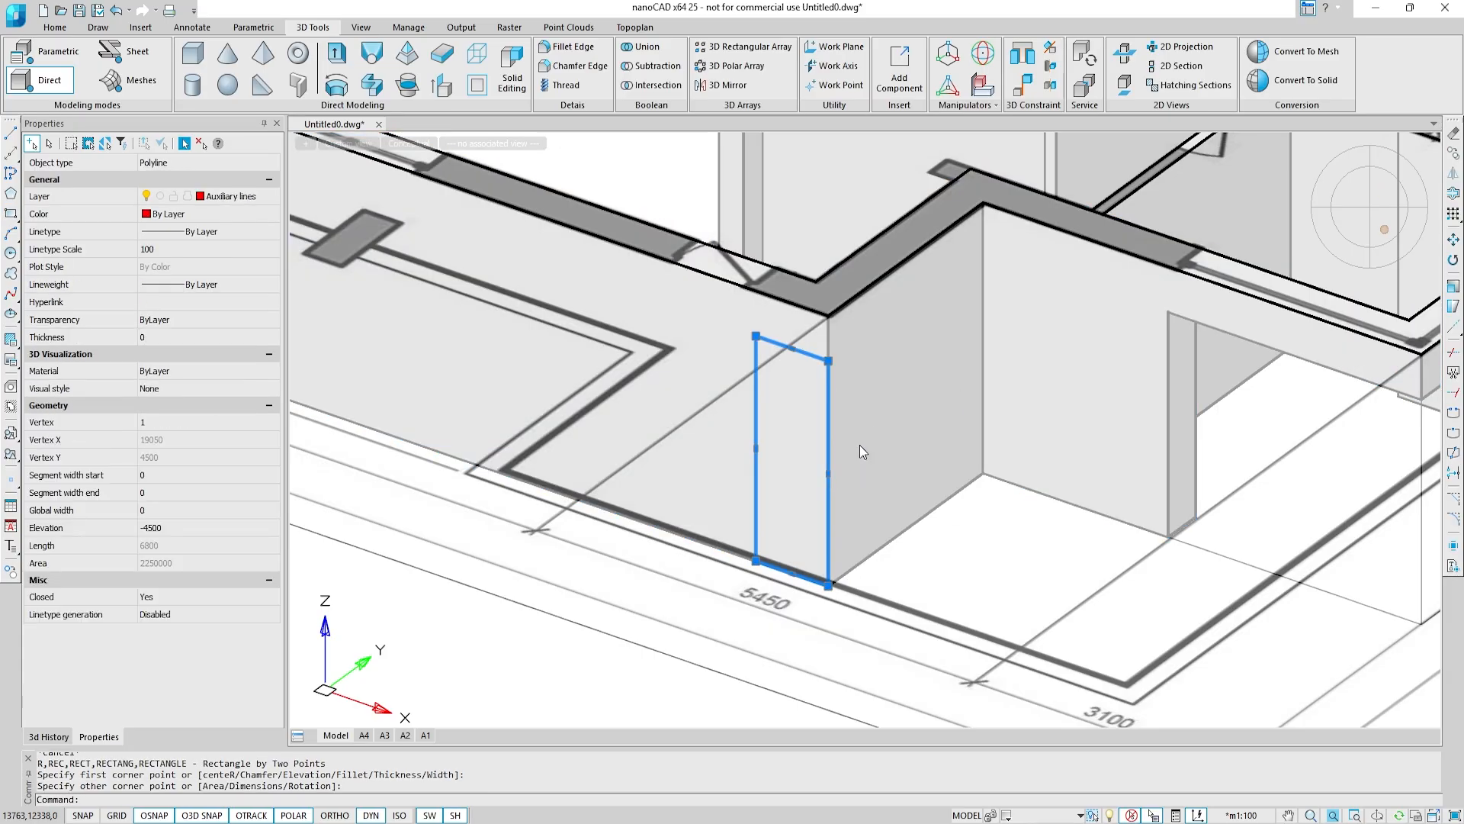
{"action": "type", "text": "m"}
{"action": "key", "text": "Return"}
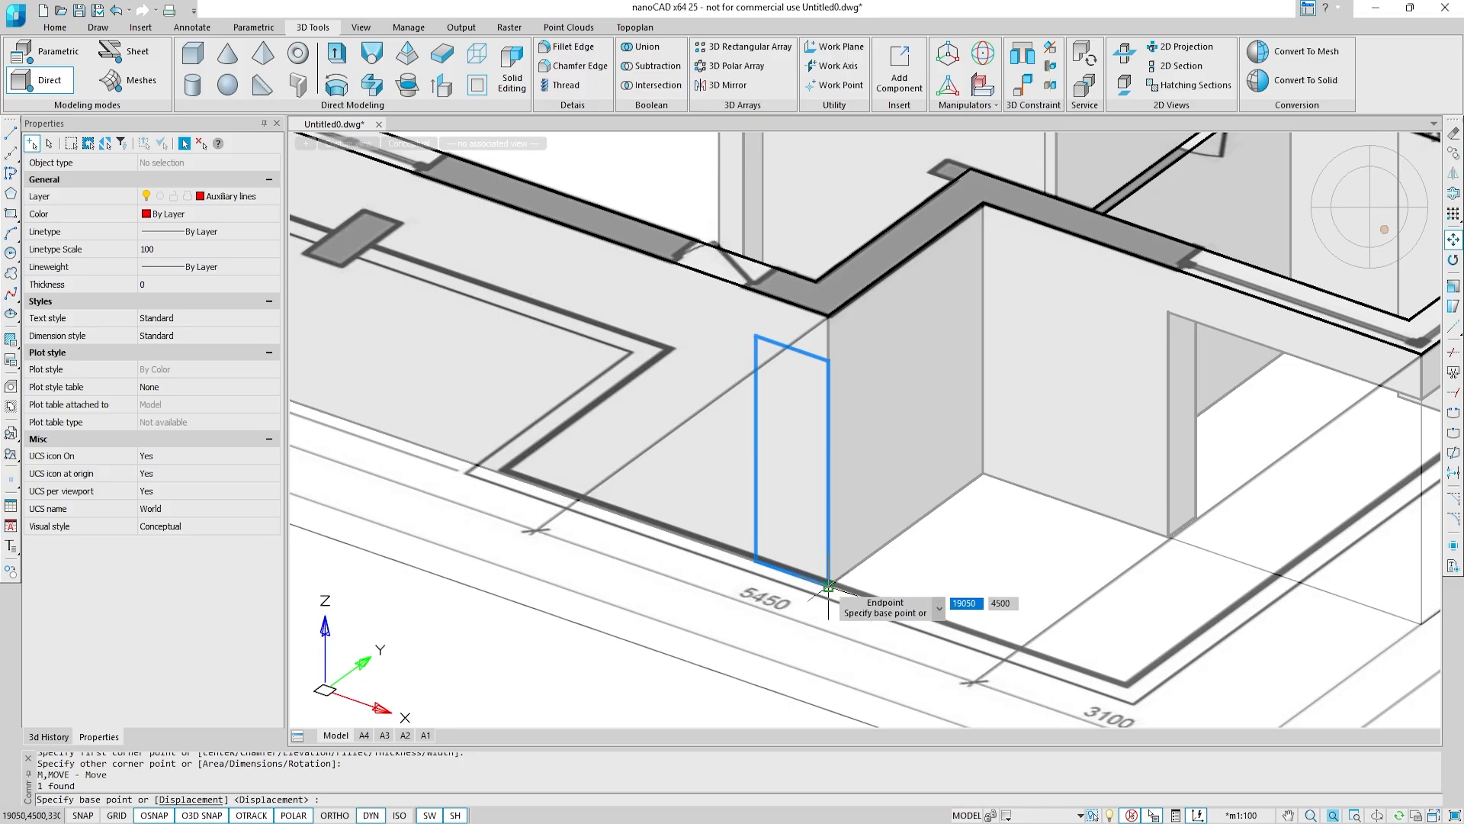
{"action": "left_click", "coordinate": [829, 582]}
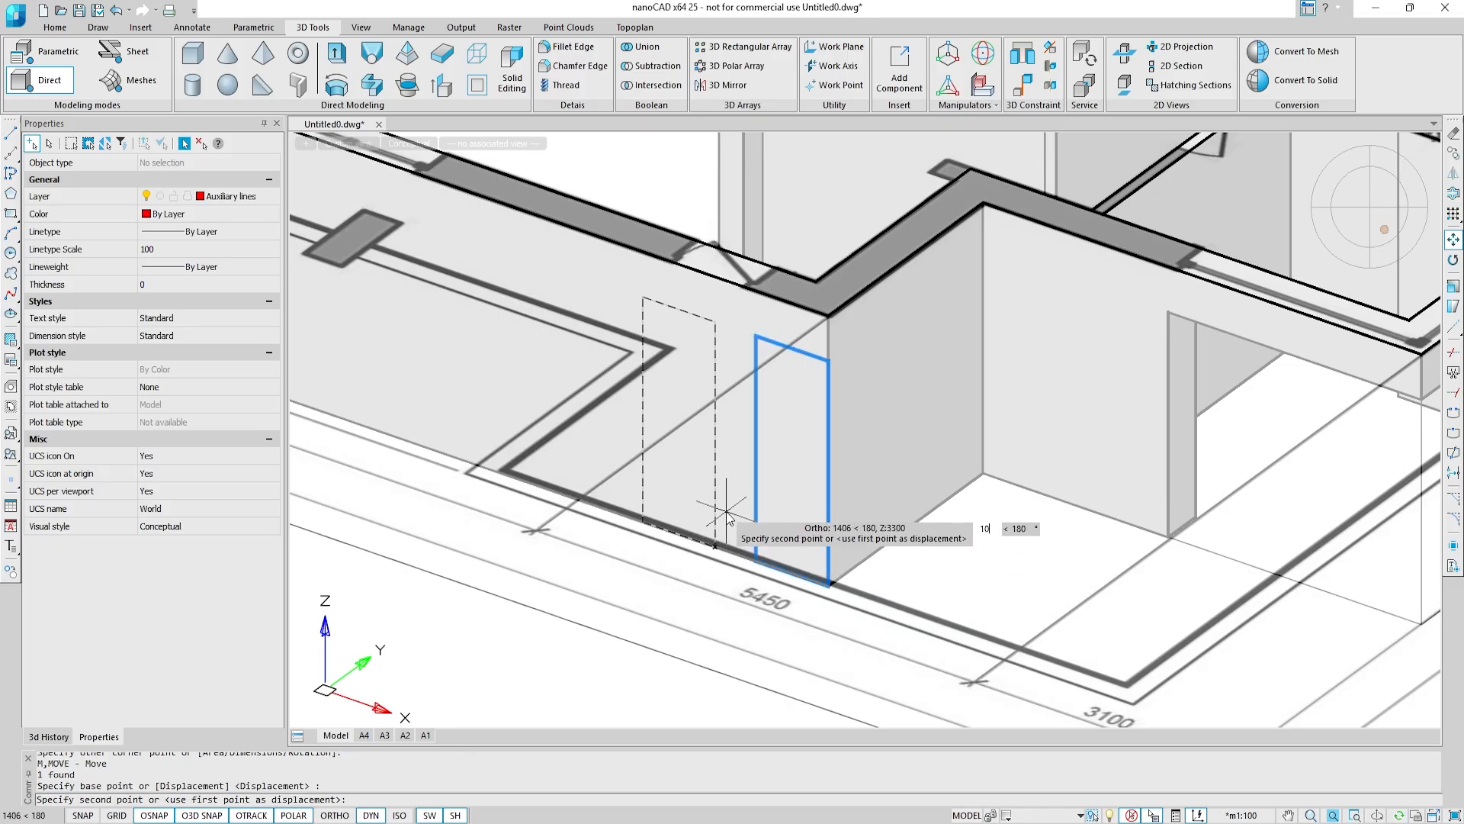
{"action": "type", "text": "1000"}
{"action": "key", "text": "Return"}
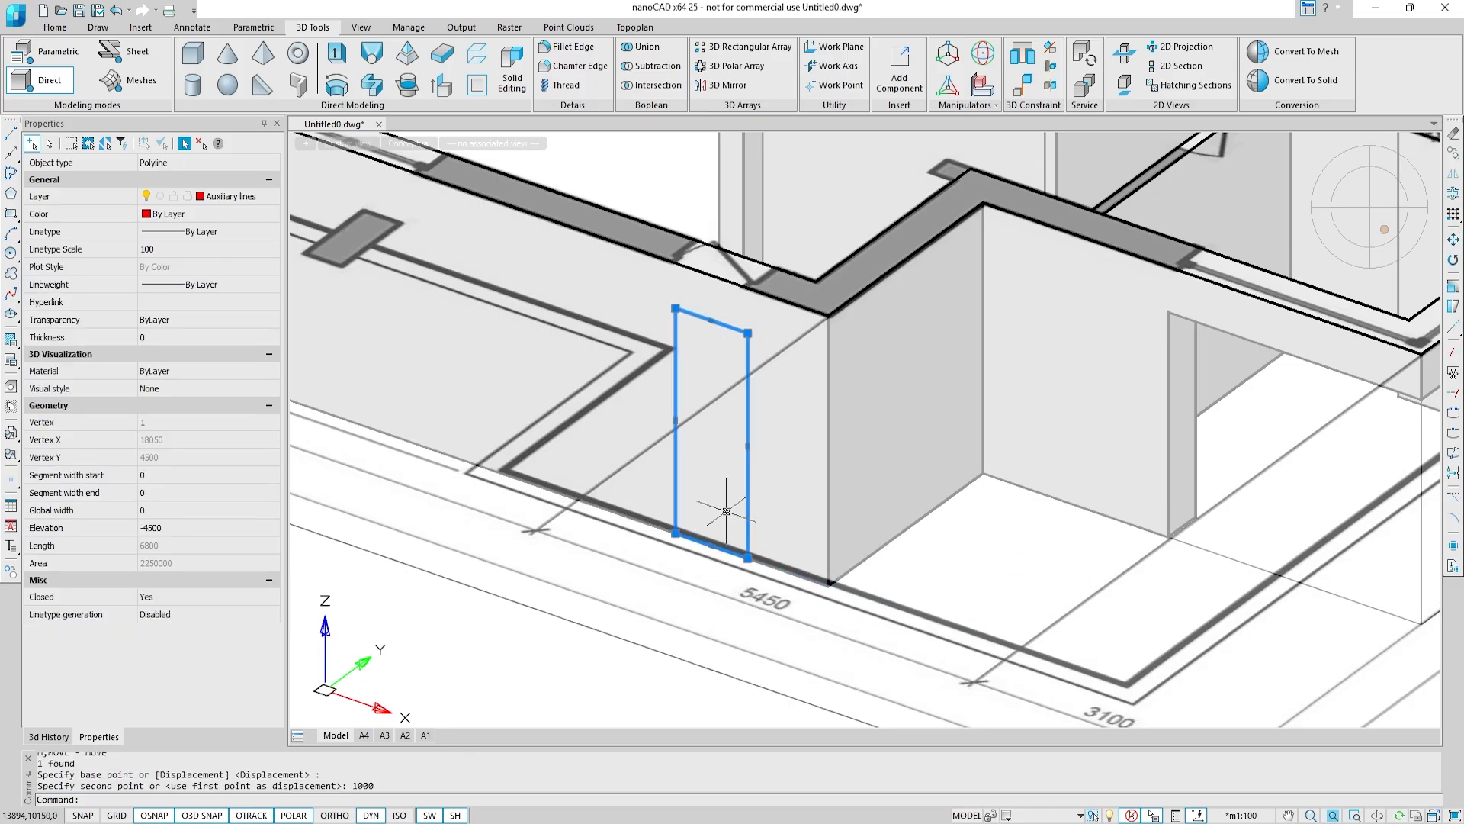
{"action": "key", "text": "Escape"}
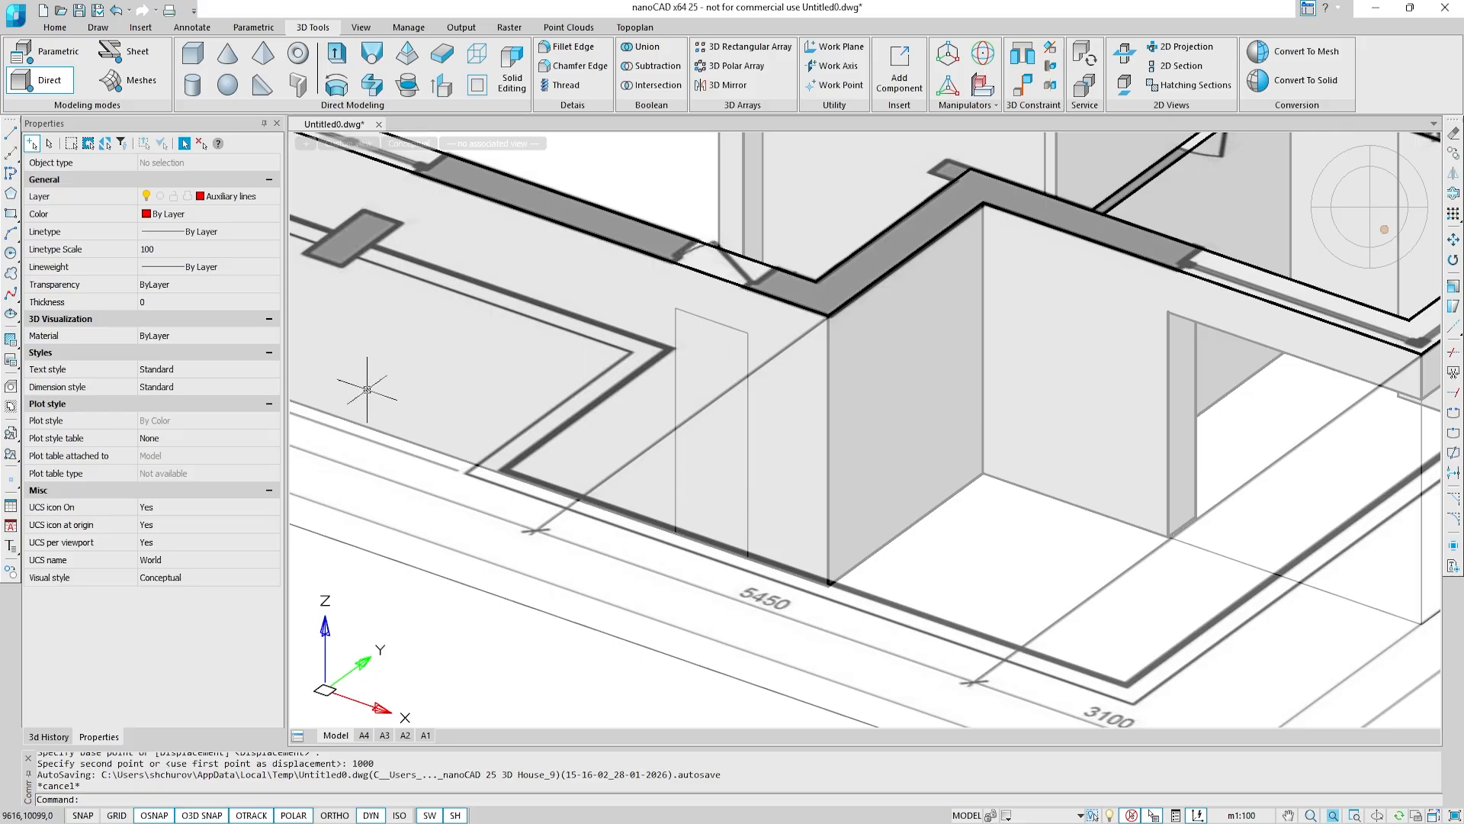
Step: Draw a 4500 mm wide, 2500 mm high rectangle on the front wall, starting at the bottom corner beside the recess
{"action": "left_click", "coordinate": [12, 214]}
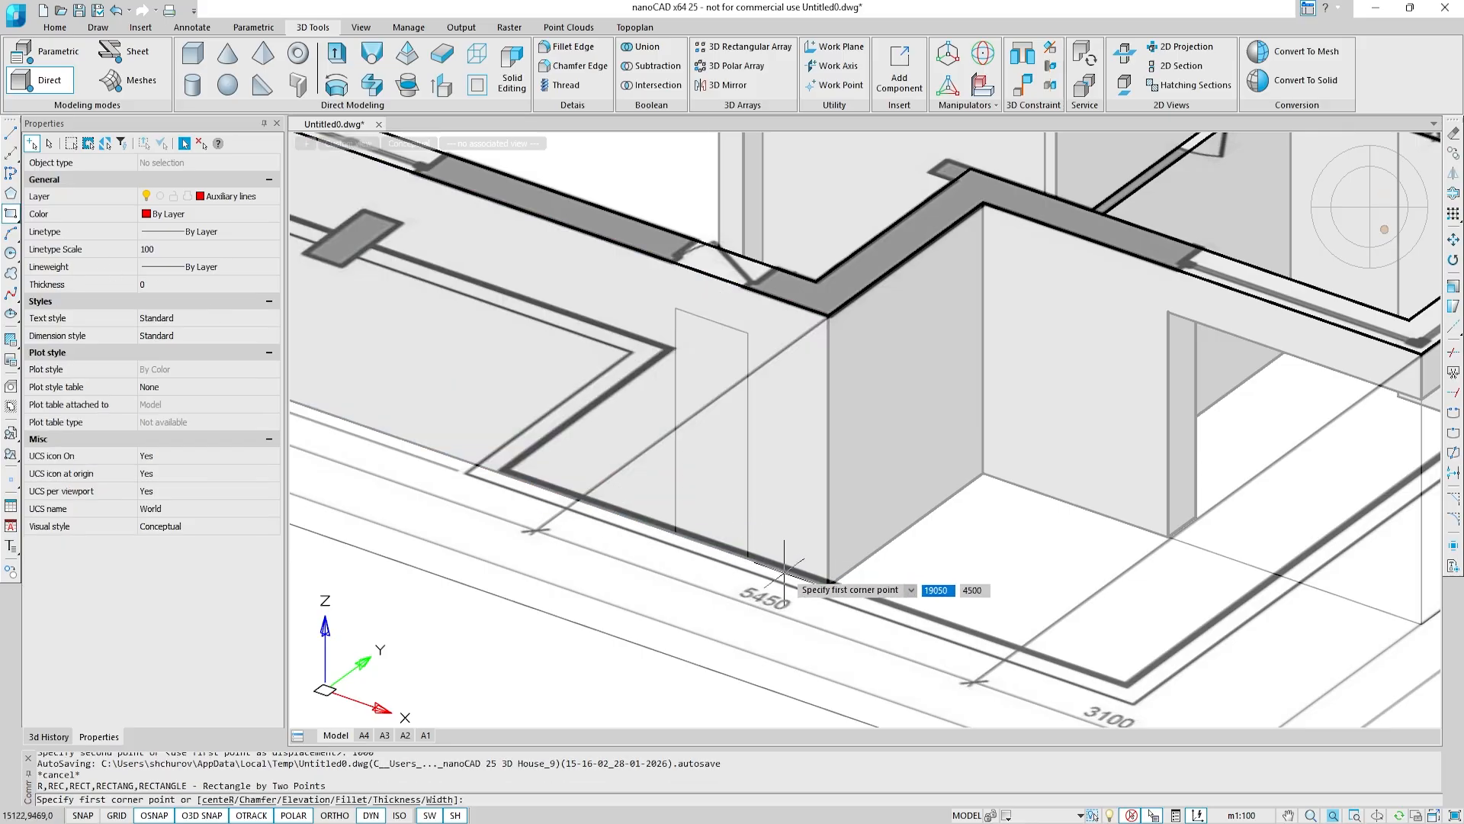
{"action": "left_click", "coordinate": [829, 581]}
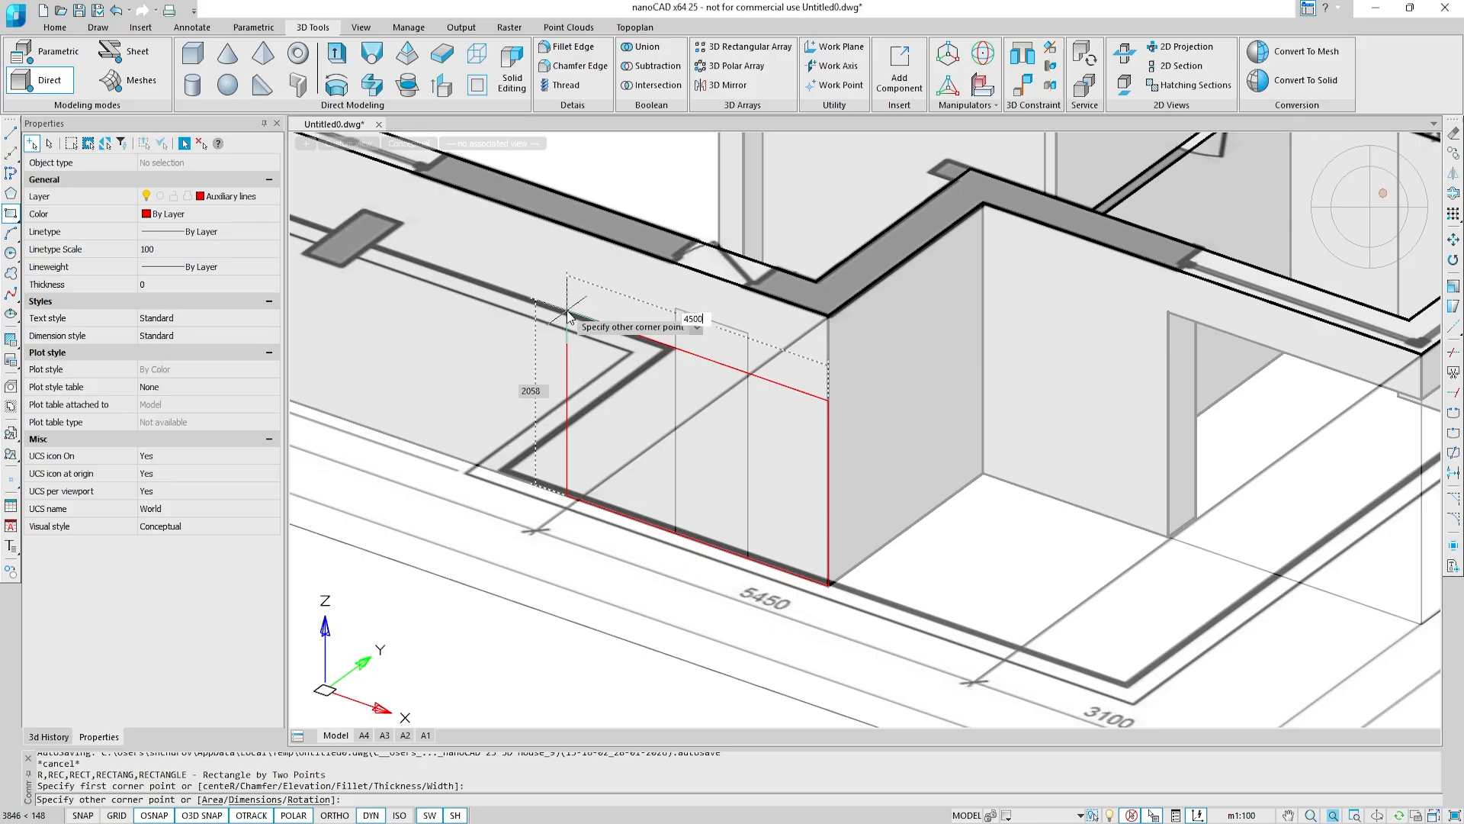
{"action": "key", "text": "Tab"}
{"action": "type", "text": "2500"}
{"action": "key", "text": "Return"}
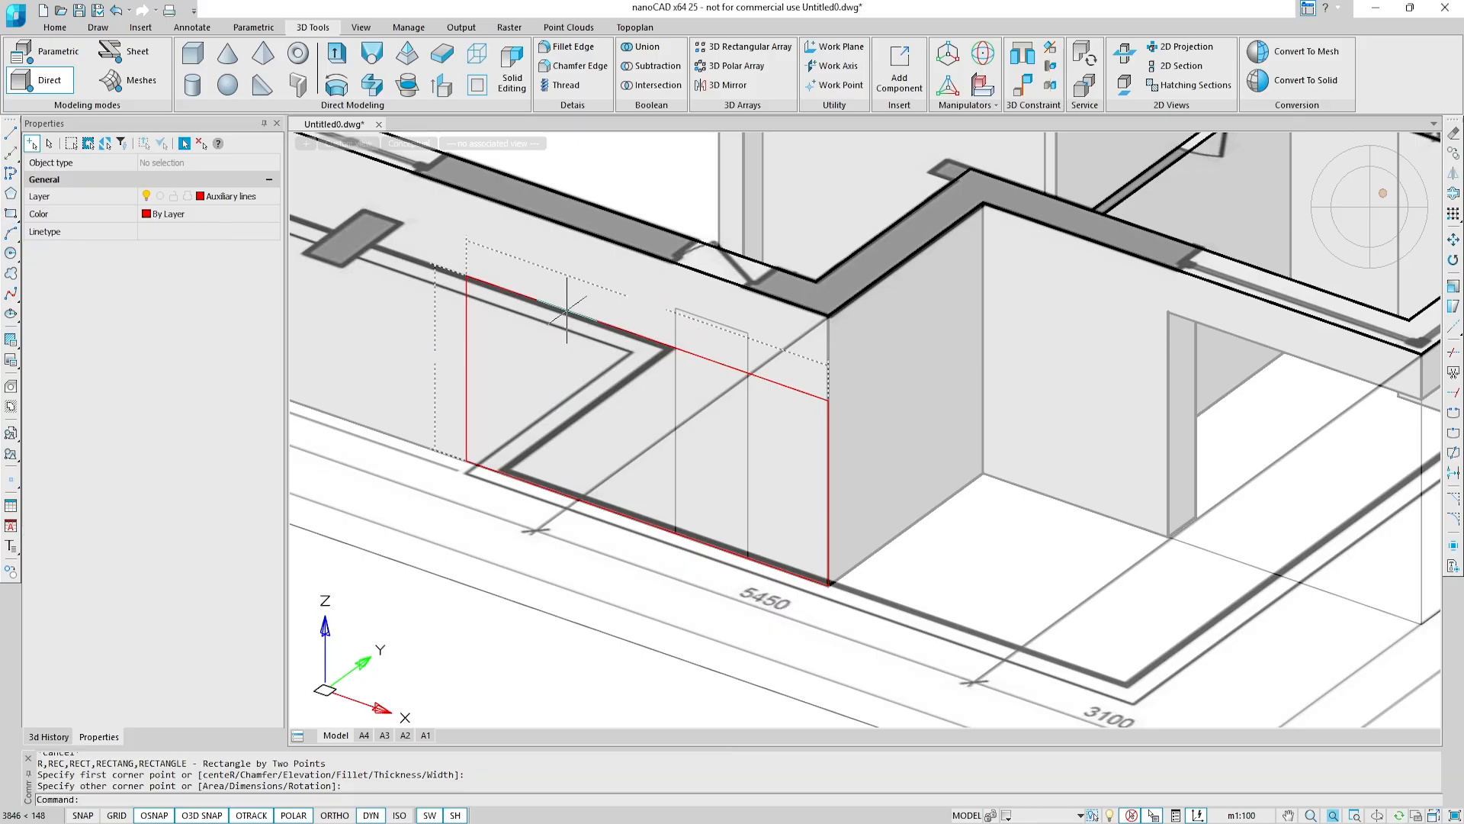
Step: Move the 4500 mm wide rectangle 5100 mm along the front wall, away from the recess corner
{"action": "left_click", "coordinate": [573, 281]}
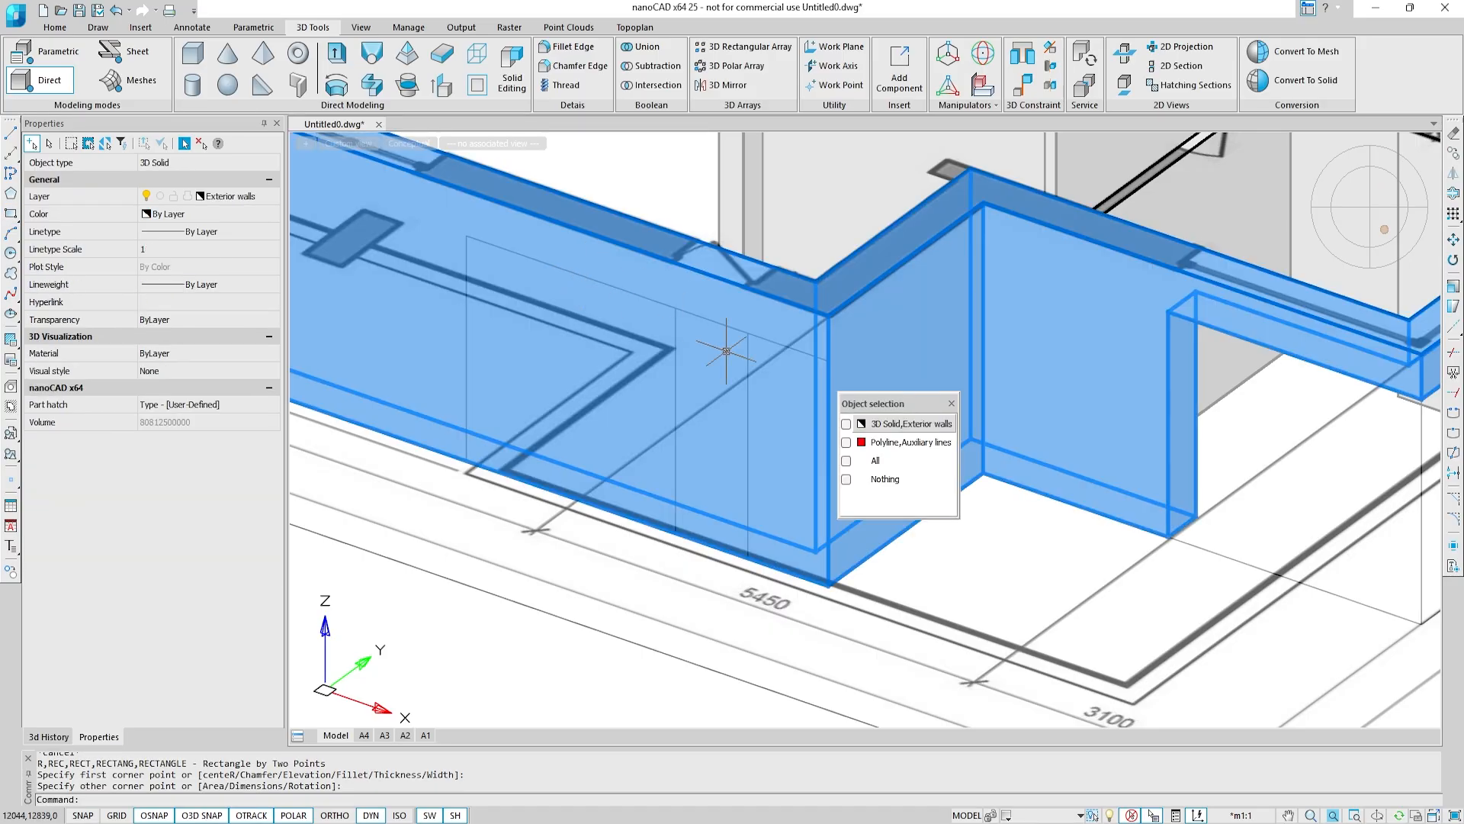
{"action": "left_click", "coordinate": [889, 441]}
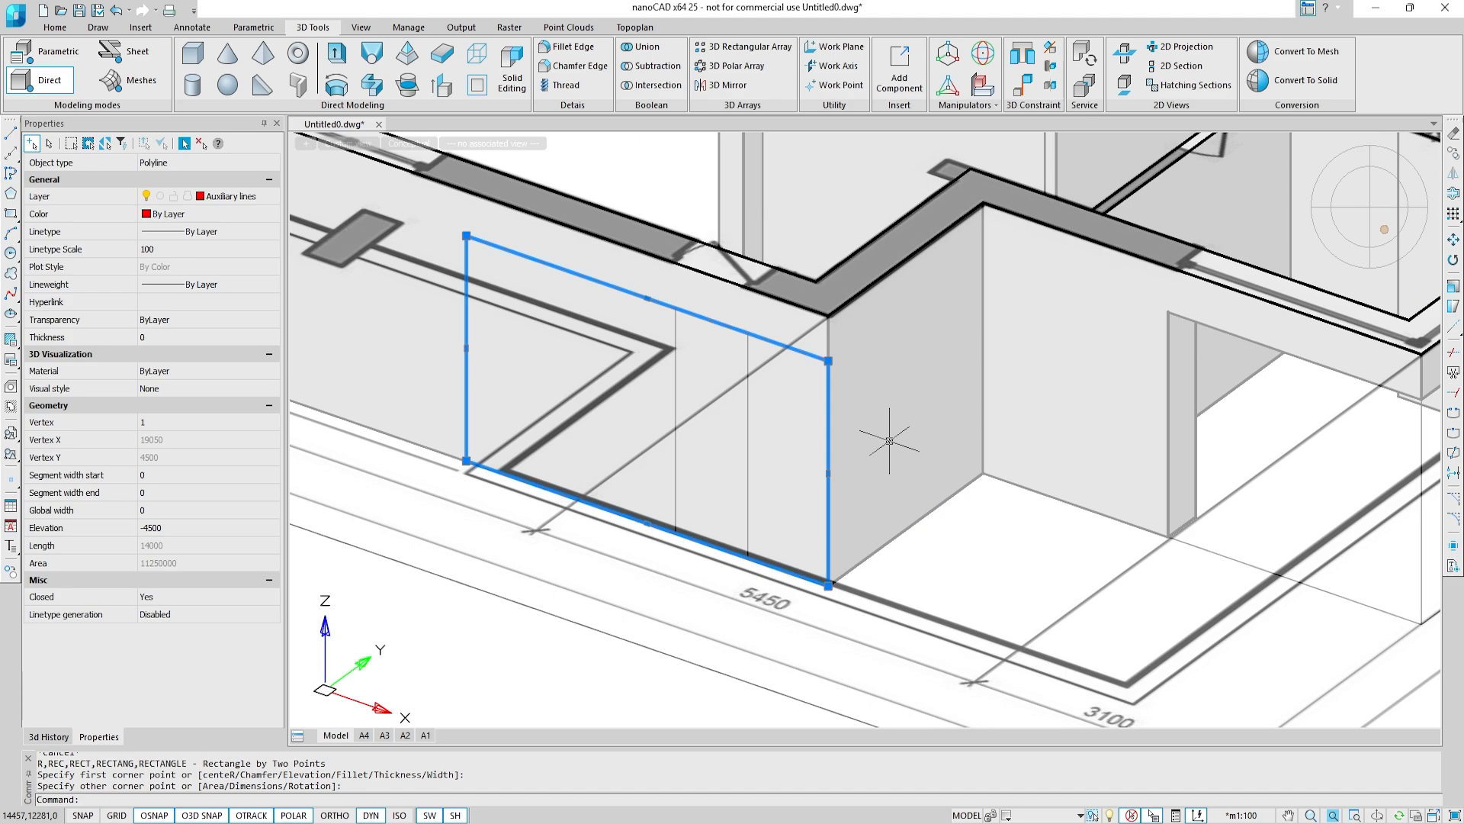
{"action": "type", "text": "m"}
{"action": "key", "text": "Return"}
{"action": "left_click", "coordinate": [828, 585]}
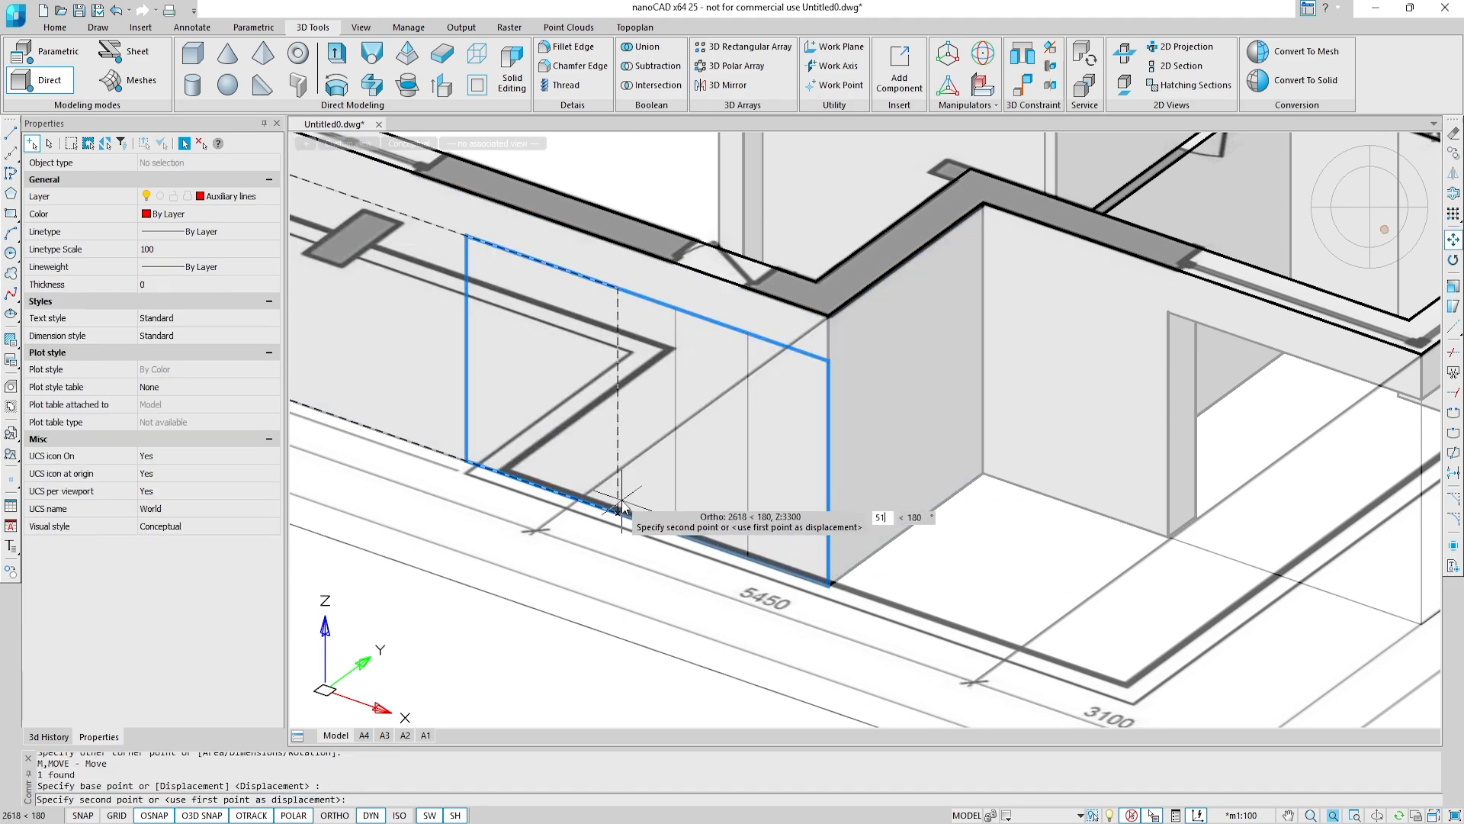
{"action": "type", "text": "5100"}
{"action": "key", "text": "Return"}
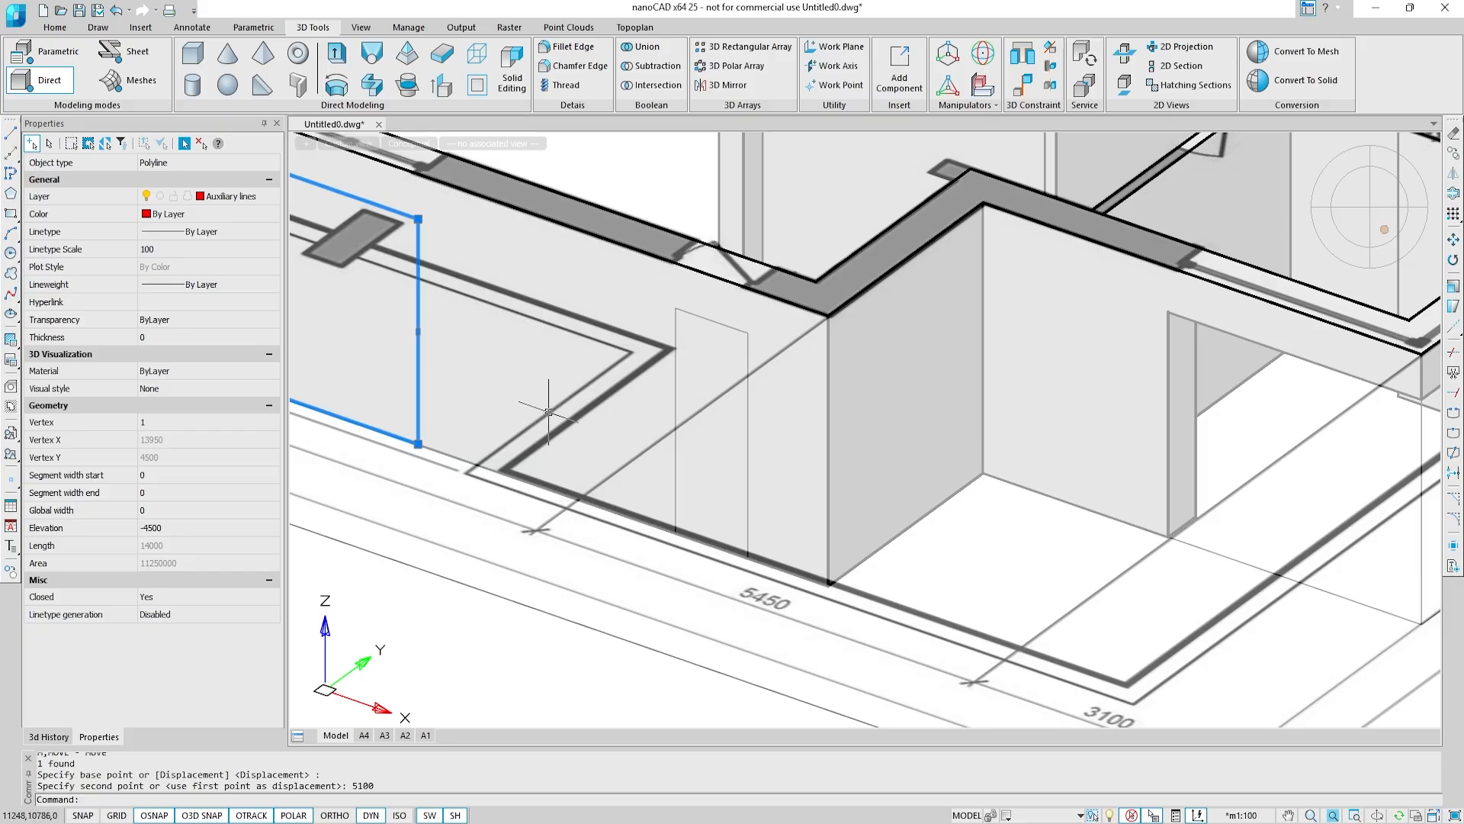
{"action": "middle_click_drag", "start_coordinate": [544, 408], "coordinate": [1247, 635]}
{"action": "middle_click_drag", "start_coordinate": [639, 470], "coordinate": [1098, 623]}
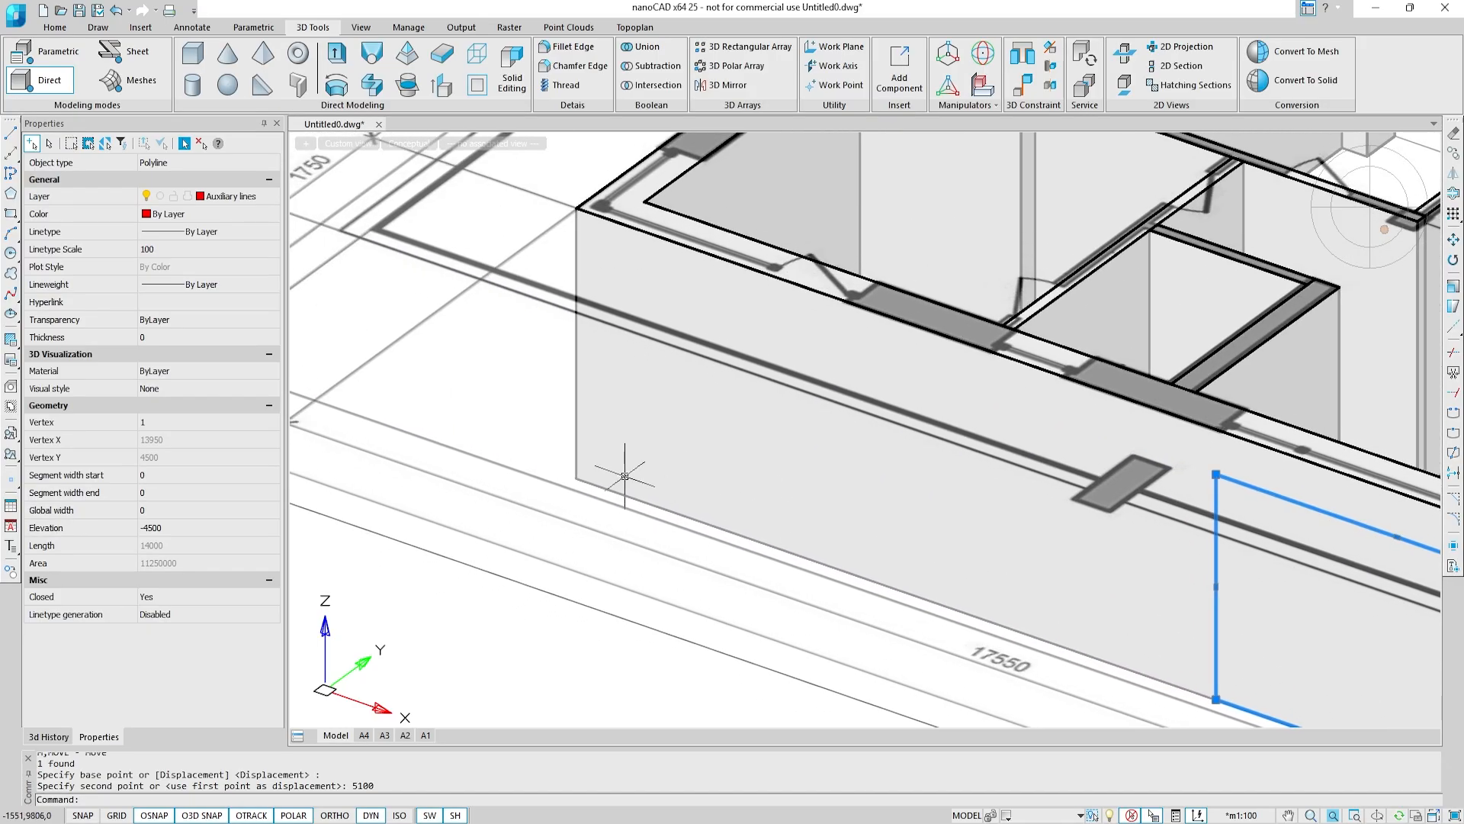
{"action": "key", "text": "Escape"}
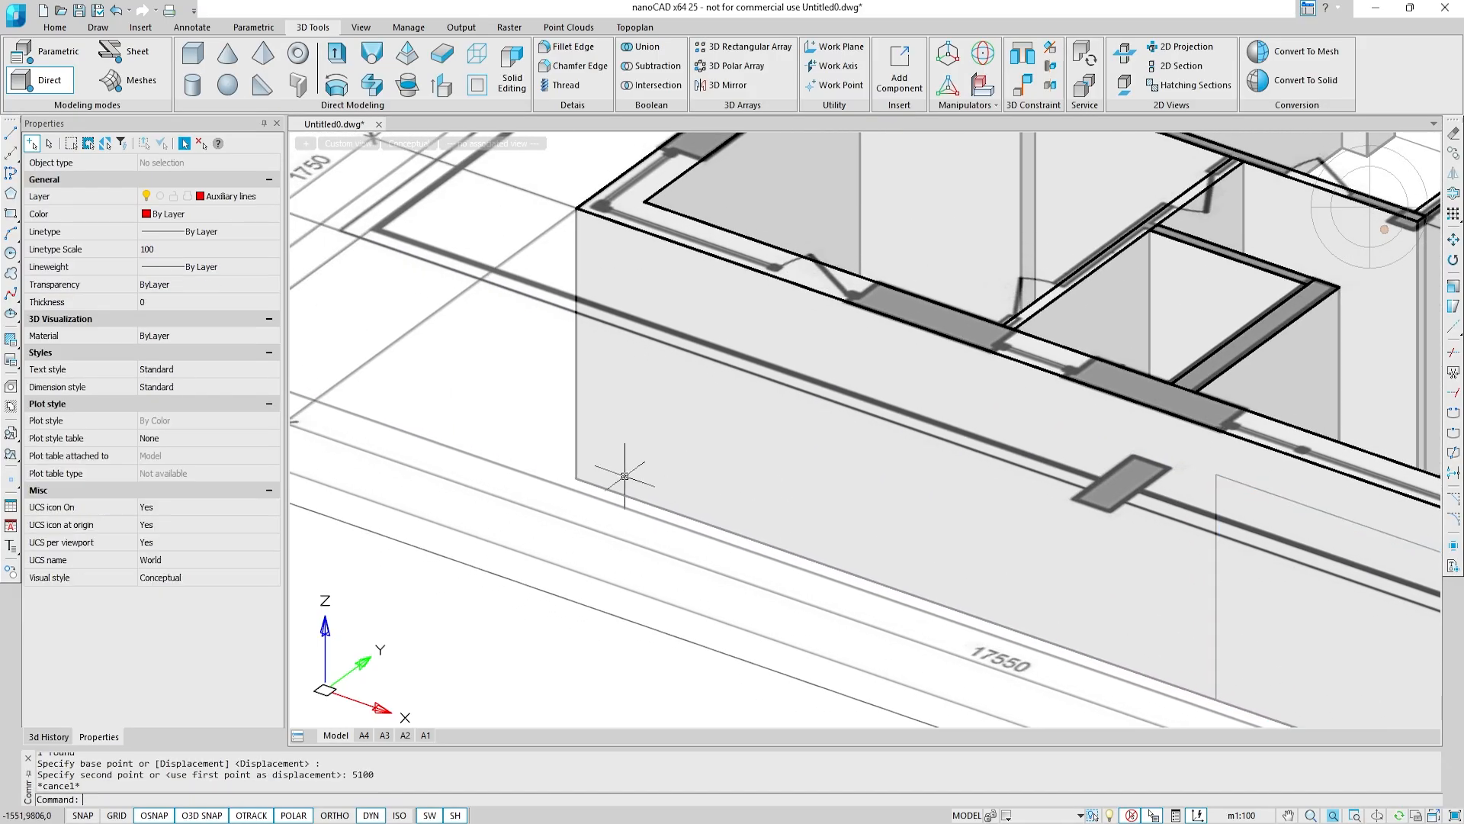
Step: Draw a 3150 mm wide, 2500 mm high rectangle at the front wall's far bottom corner
{"action": "left_click", "coordinate": [11, 215]}
{"action": "left_click", "coordinate": [577, 480]}
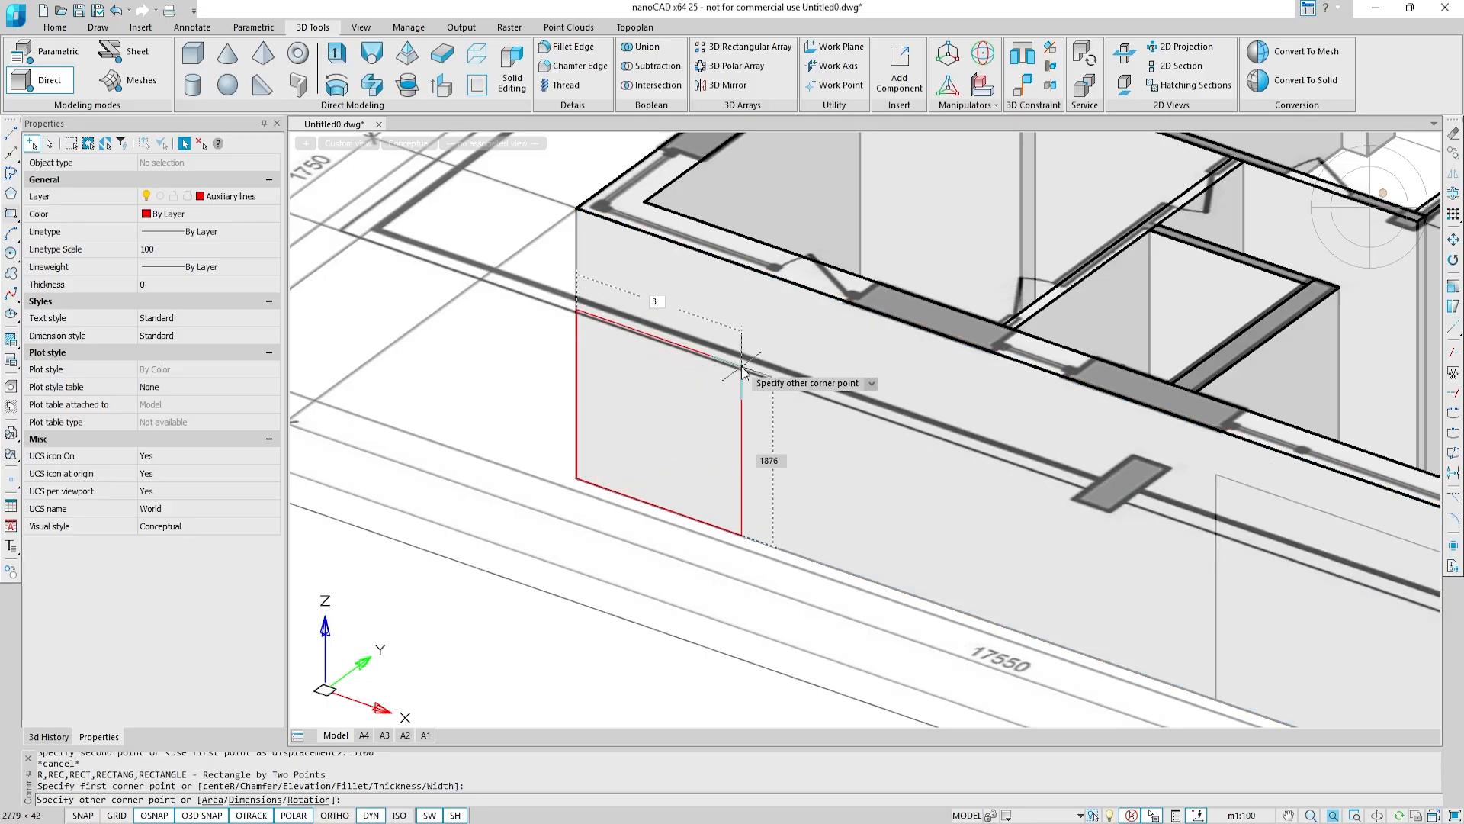
{"action": "type", "text": "3150"}
{"action": "key", "text": "Tab"}
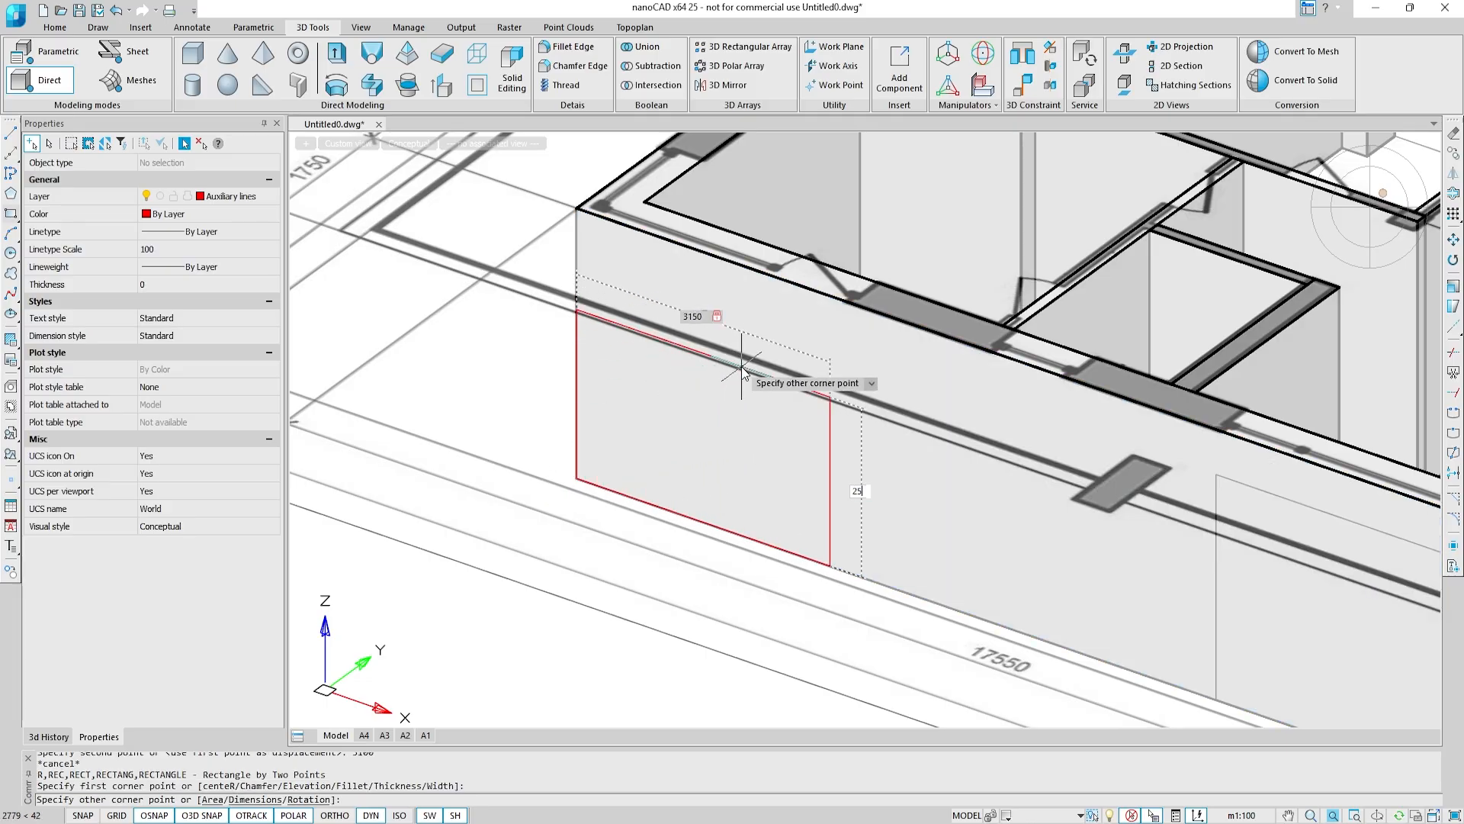
{"action": "key", "text": "Return"}
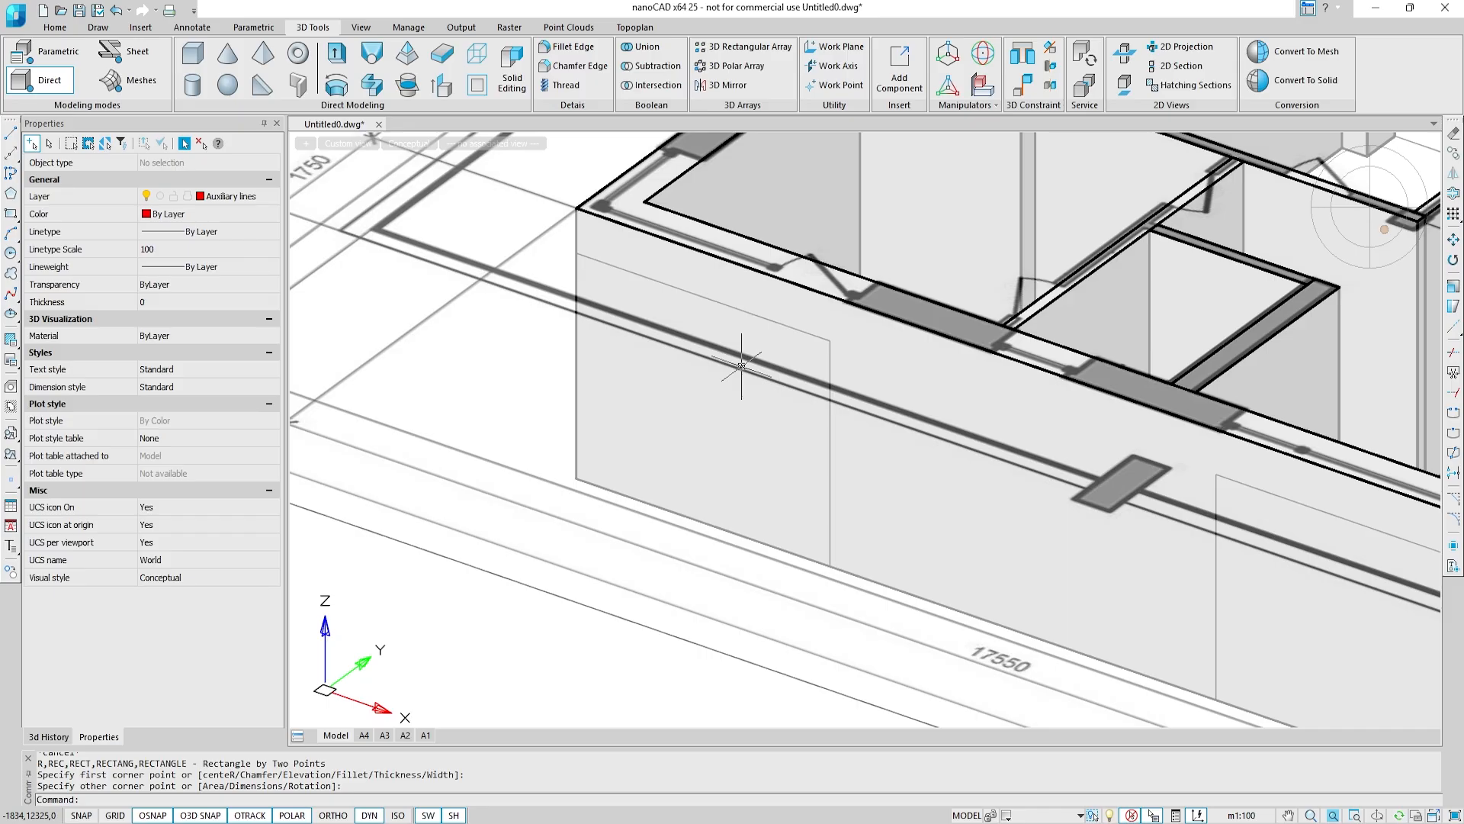
Step: Draw a 900 mm wide, 2500 mm high rectangle at the front wall's far bottom corner, over the 3150 mm wide one
{"action": "left_click", "coordinate": [10, 215]}
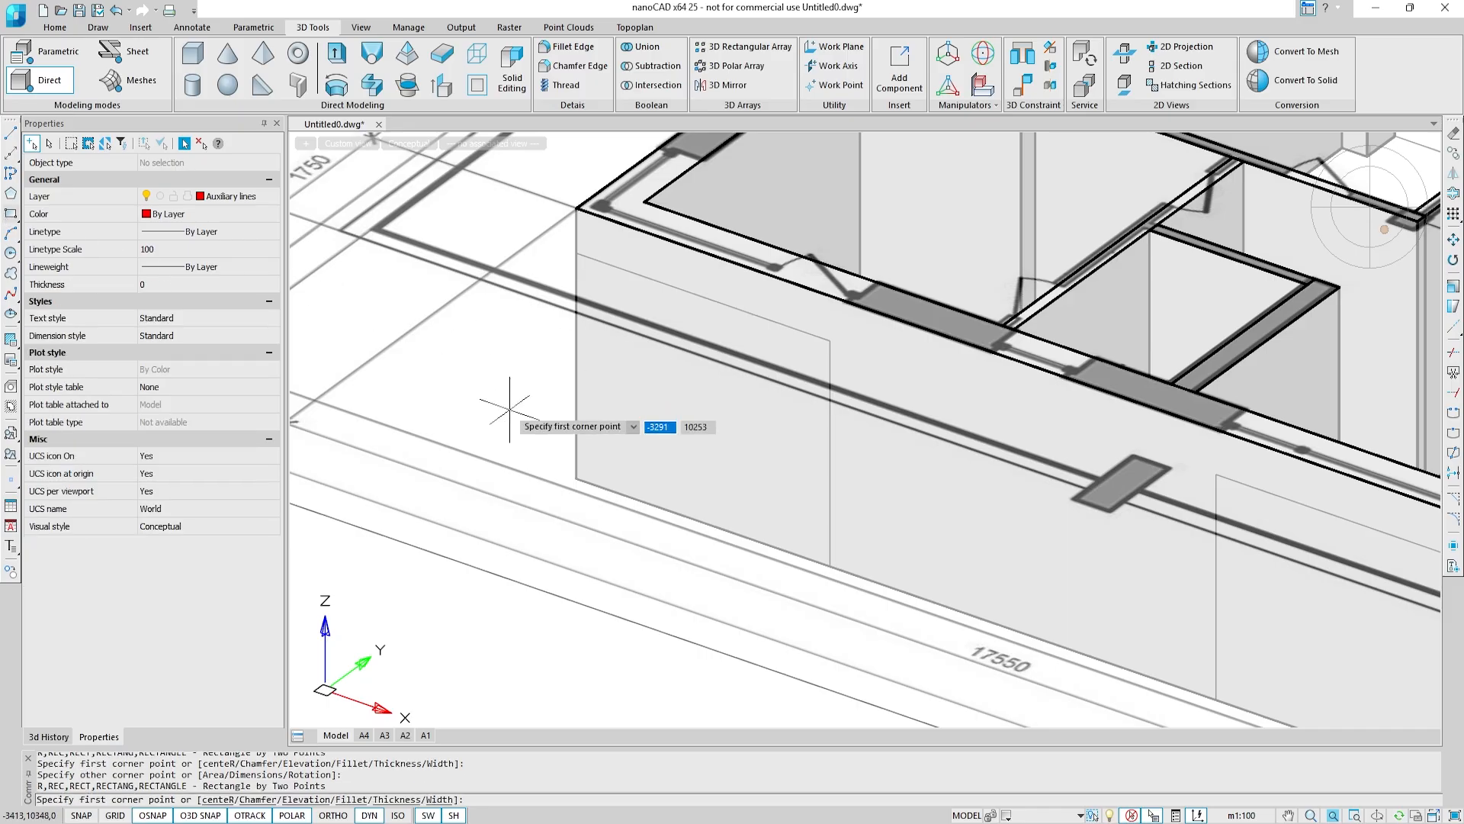
{"action": "left_click", "coordinate": [576, 478]}
{"action": "type", "text": "900"}
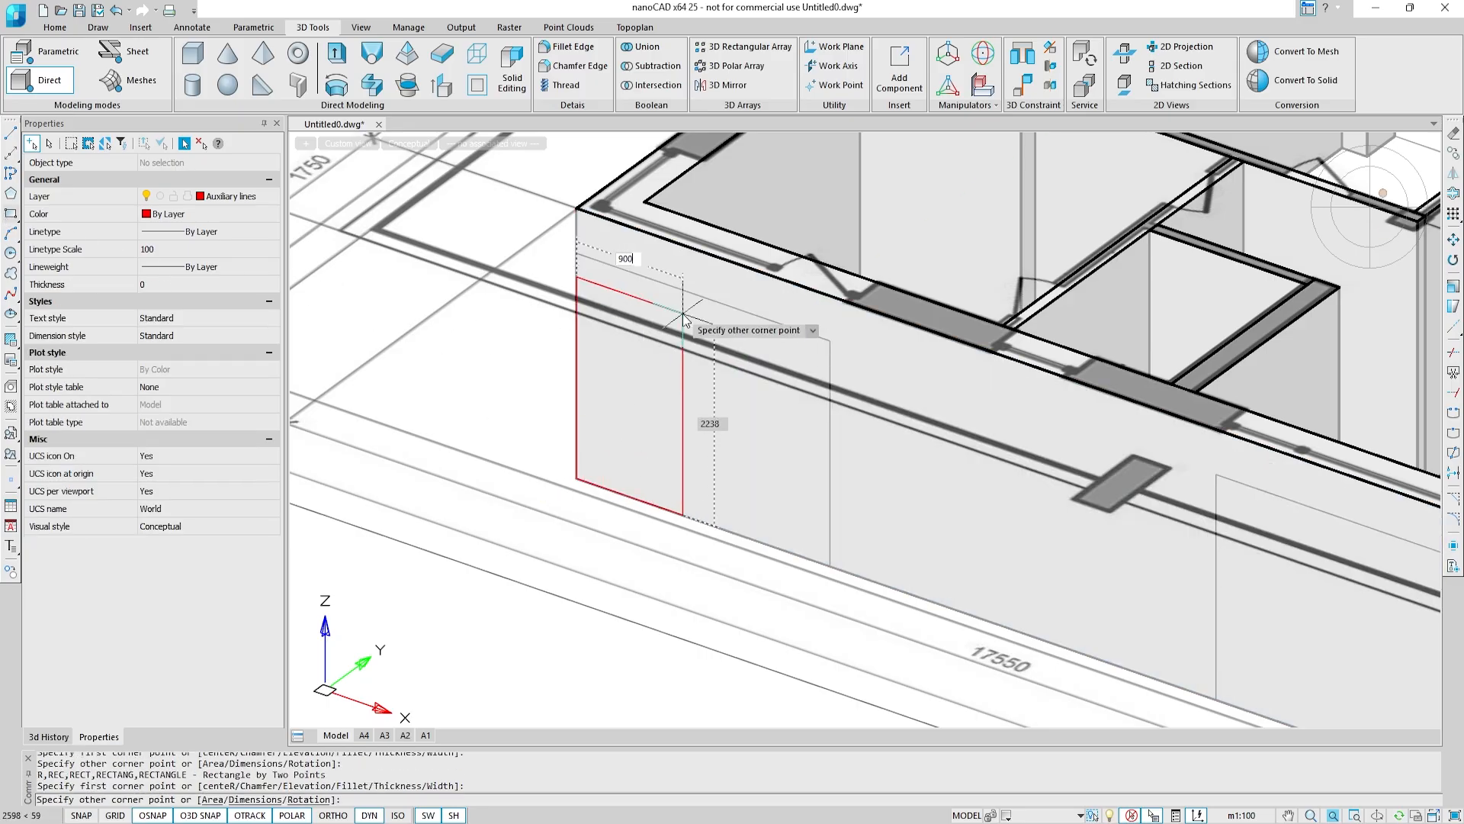
{"action": "key", "text": "Tab"}
{"action": "type", "text": "2500"}
{"action": "key", "text": "Return"}
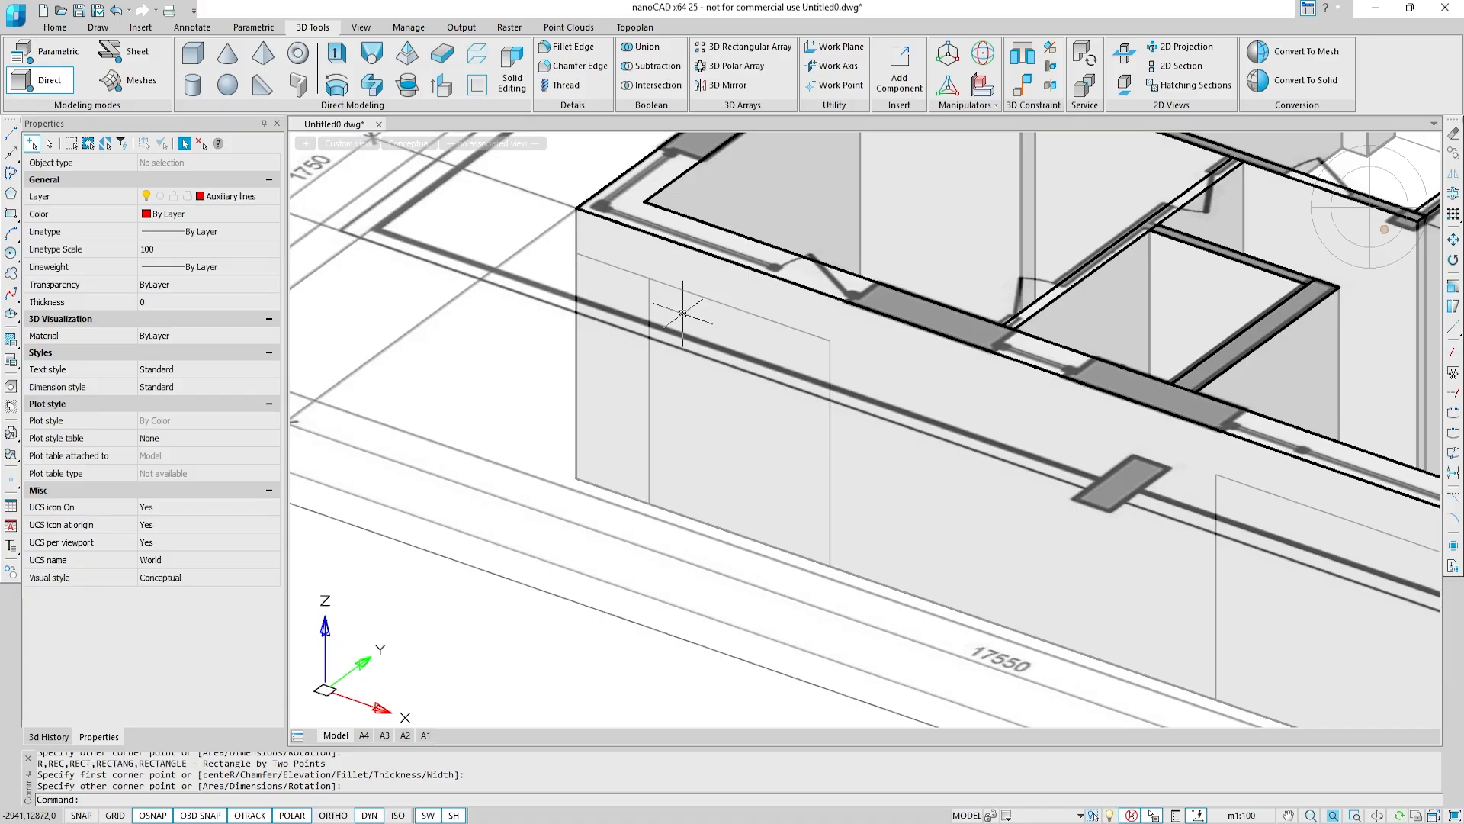
Step: Move the new 900 mm wide rectangle 5100 mm along the front wall, away from the far corner
{"action": "left_click", "coordinate": [649, 311]}
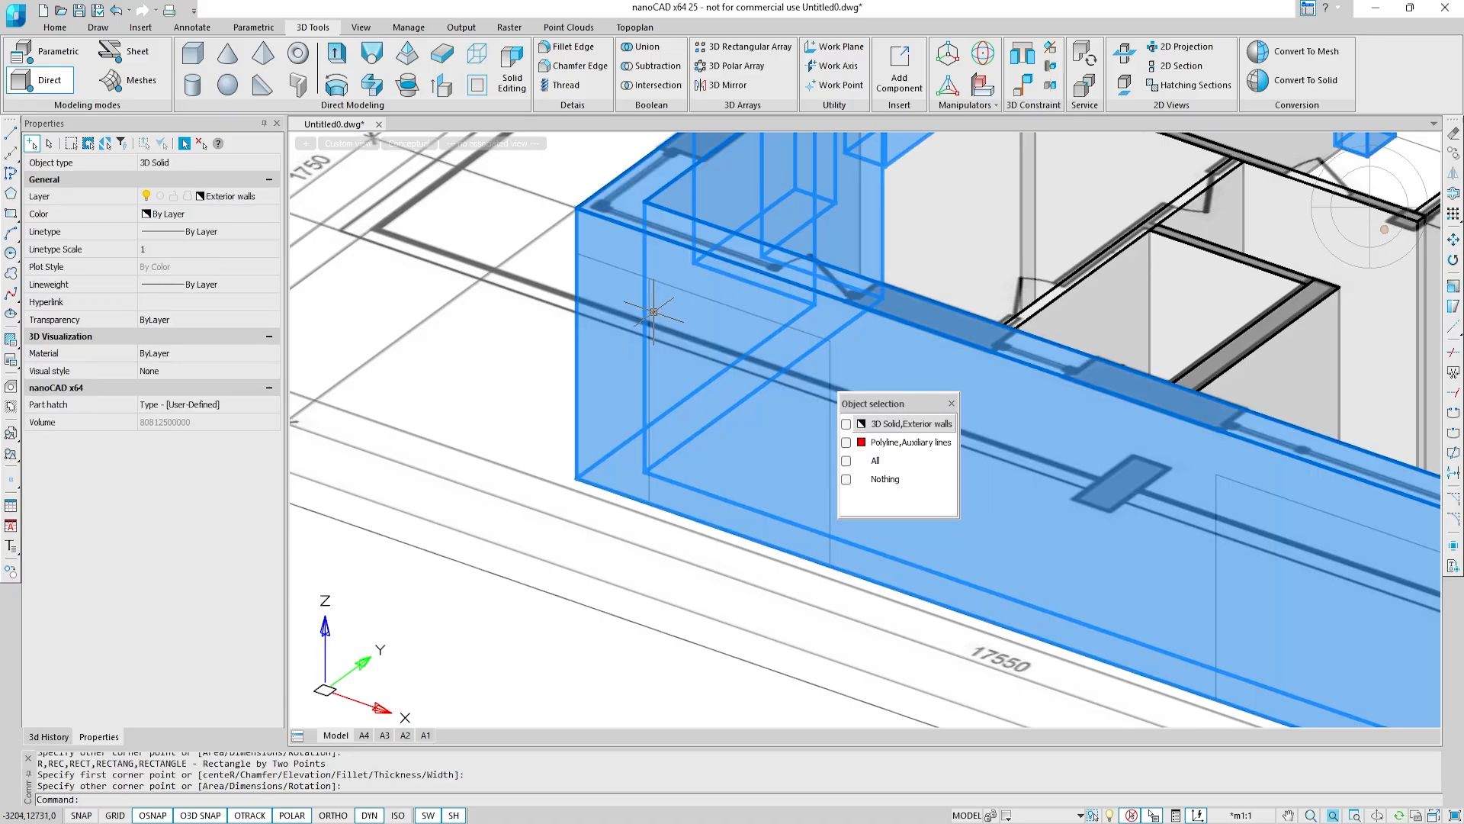
{"action": "left_click", "coordinate": [860, 440]}
{"action": "type", "text": "m"}
{"action": "key", "text": "Return"}
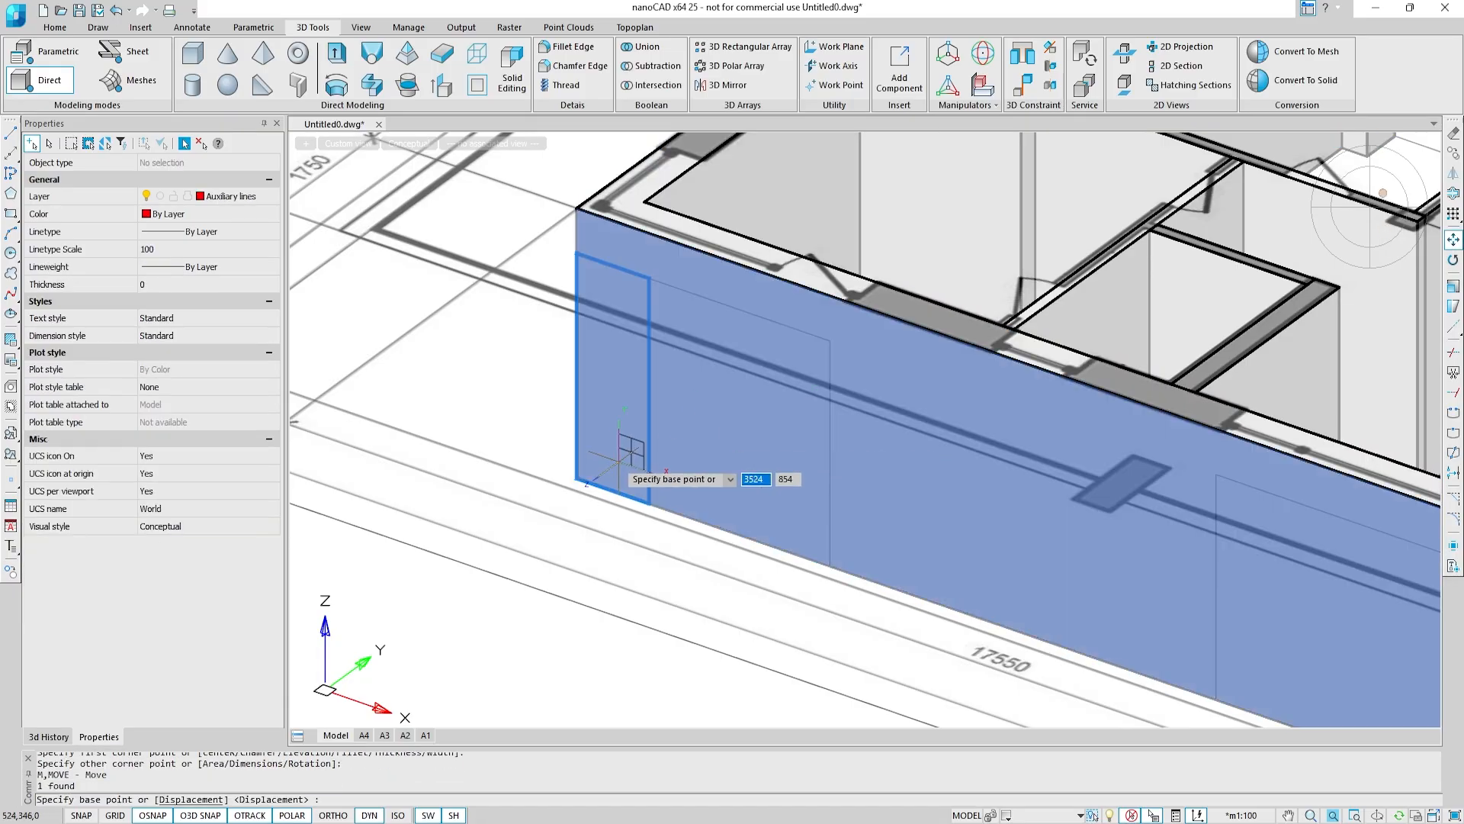
{"action": "left_click", "coordinate": [577, 479]}
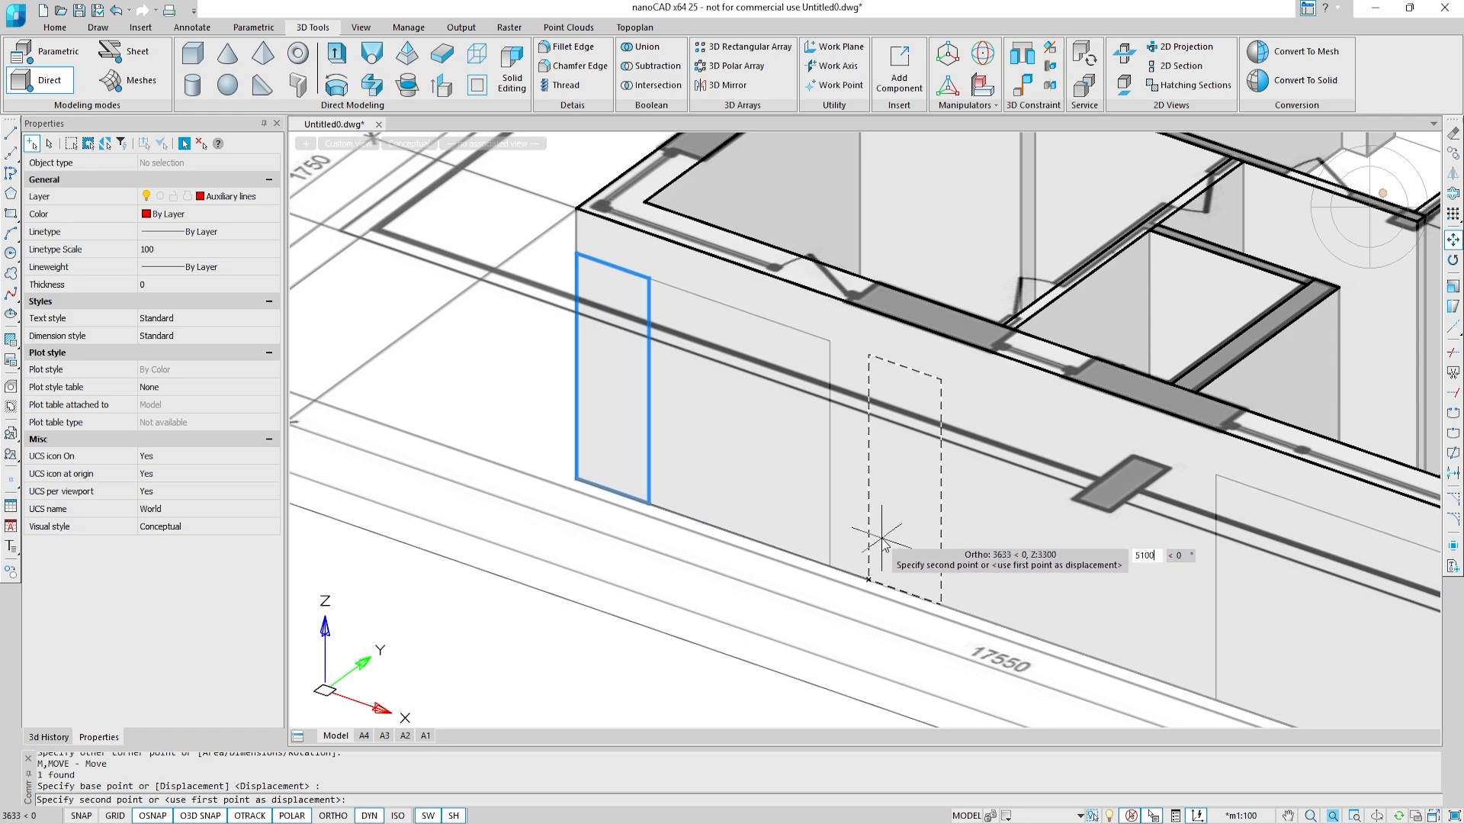
{"action": "key", "text": "Return"}
{"action": "key", "text": "Escape"}
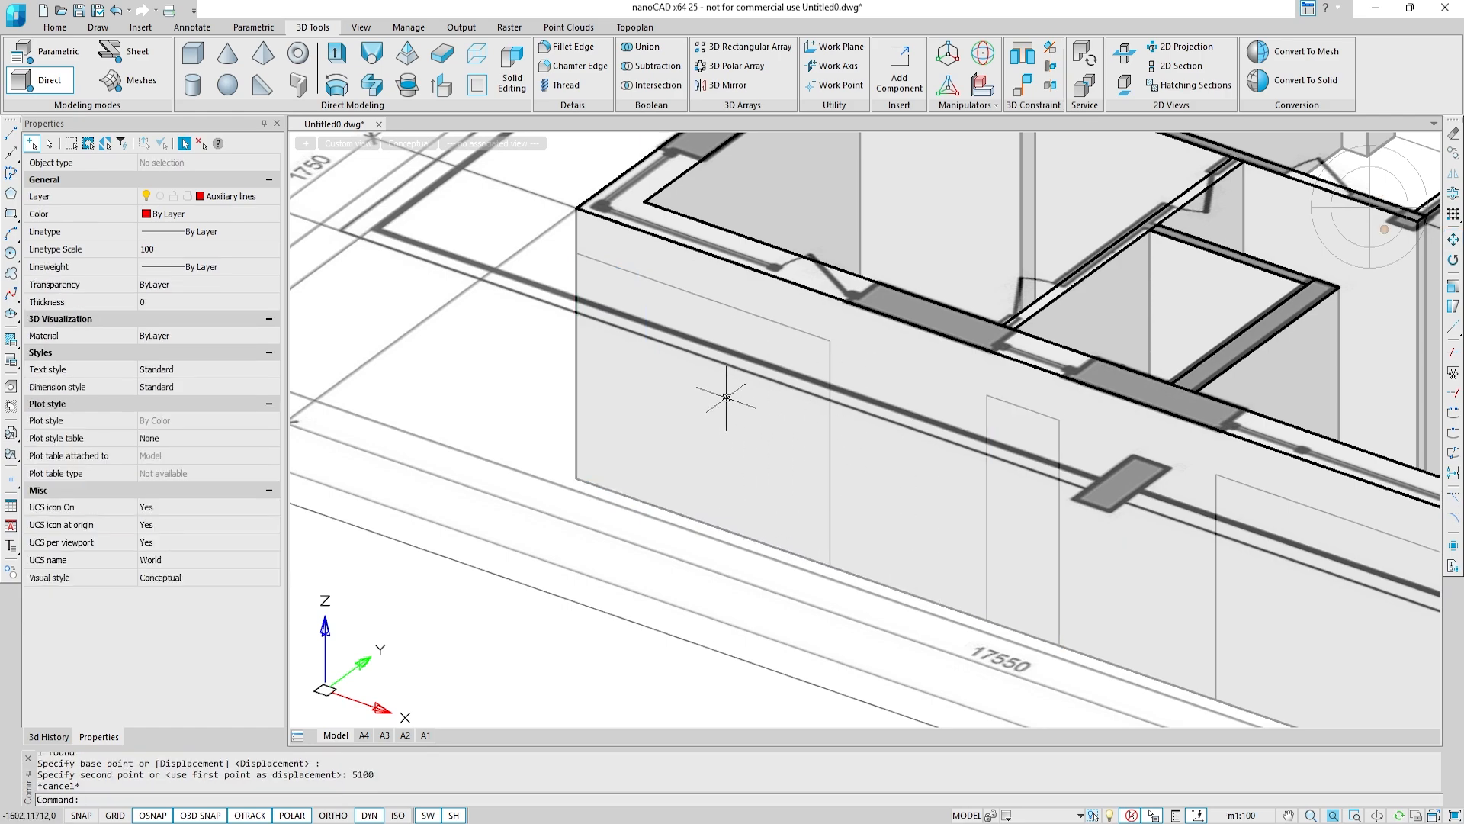
Step: Draw a 1600 mm wide, 2500 mm high rectangle on the adjoining end wall, starting at the shared bottom corner
{"action": "middle_click_drag", "start_coordinate": [726, 398], "coordinate": [854, 409], "text": "shift"}
{"action": "middle_click_drag", "start_coordinate": [629, 452], "coordinate": [680, 445]}
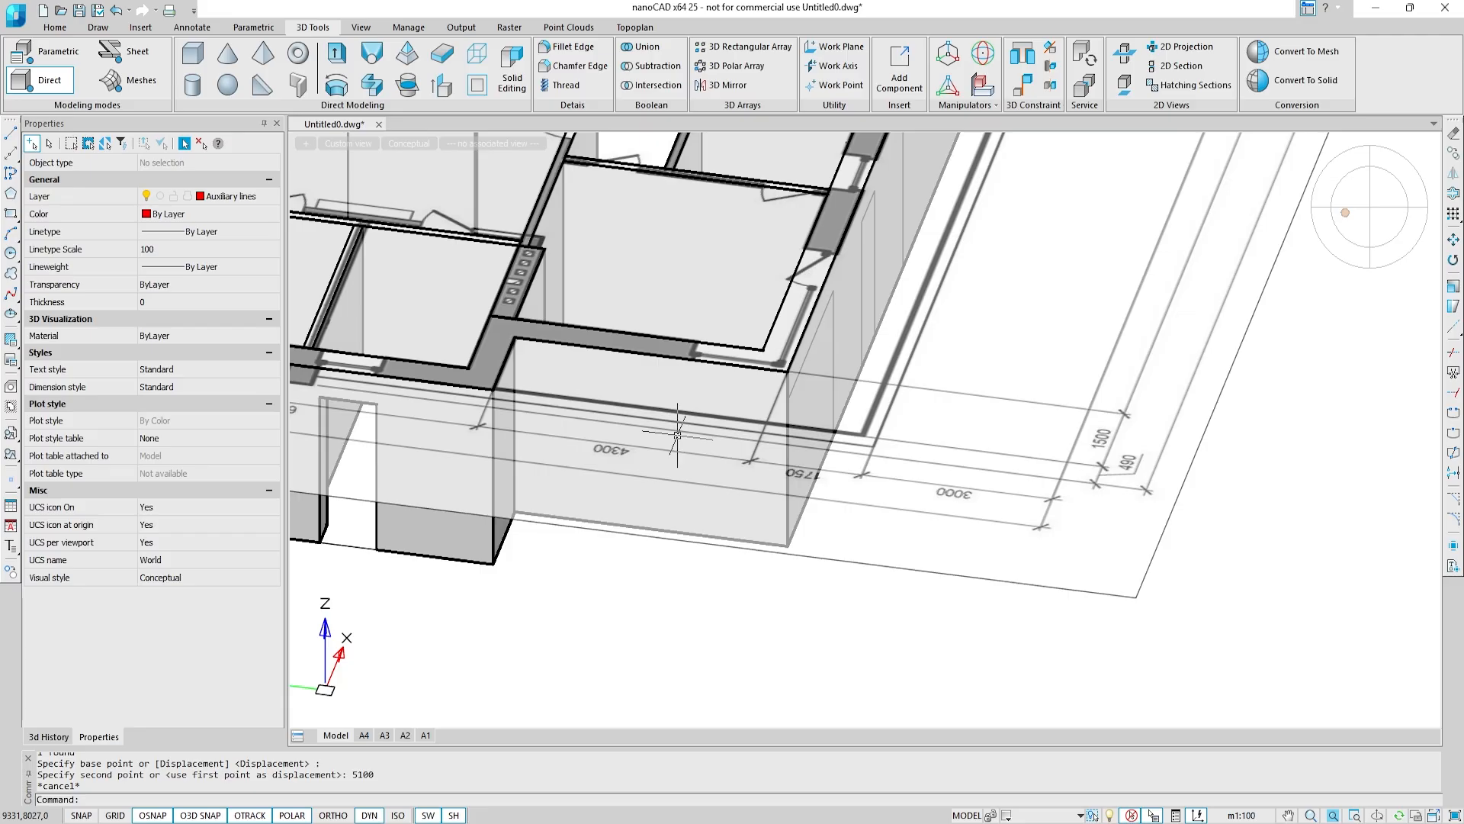
{"action": "left_click", "coordinate": [10, 213]}
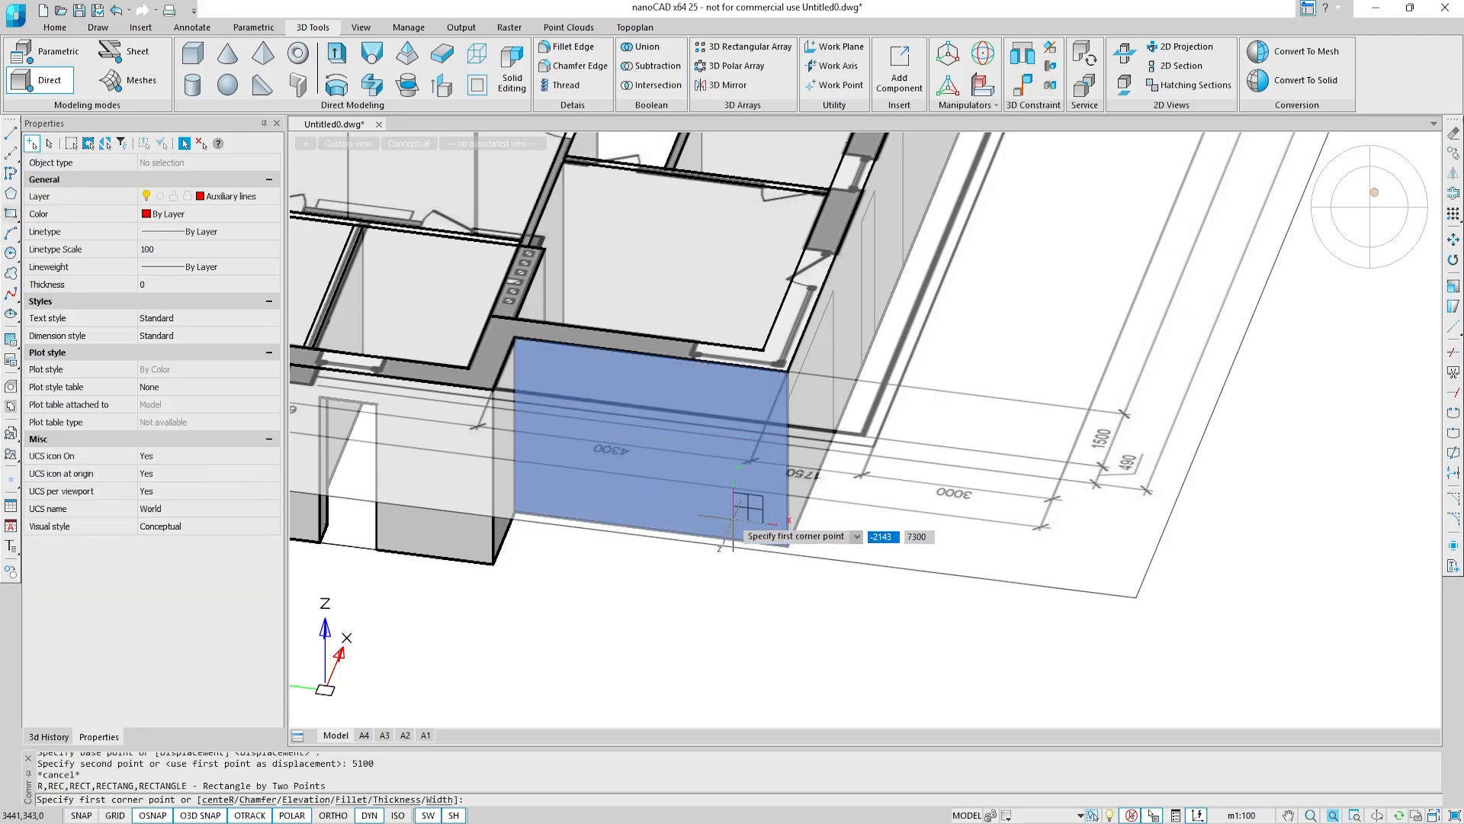
{"action": "left_click", "coordinate": [788, 546]}
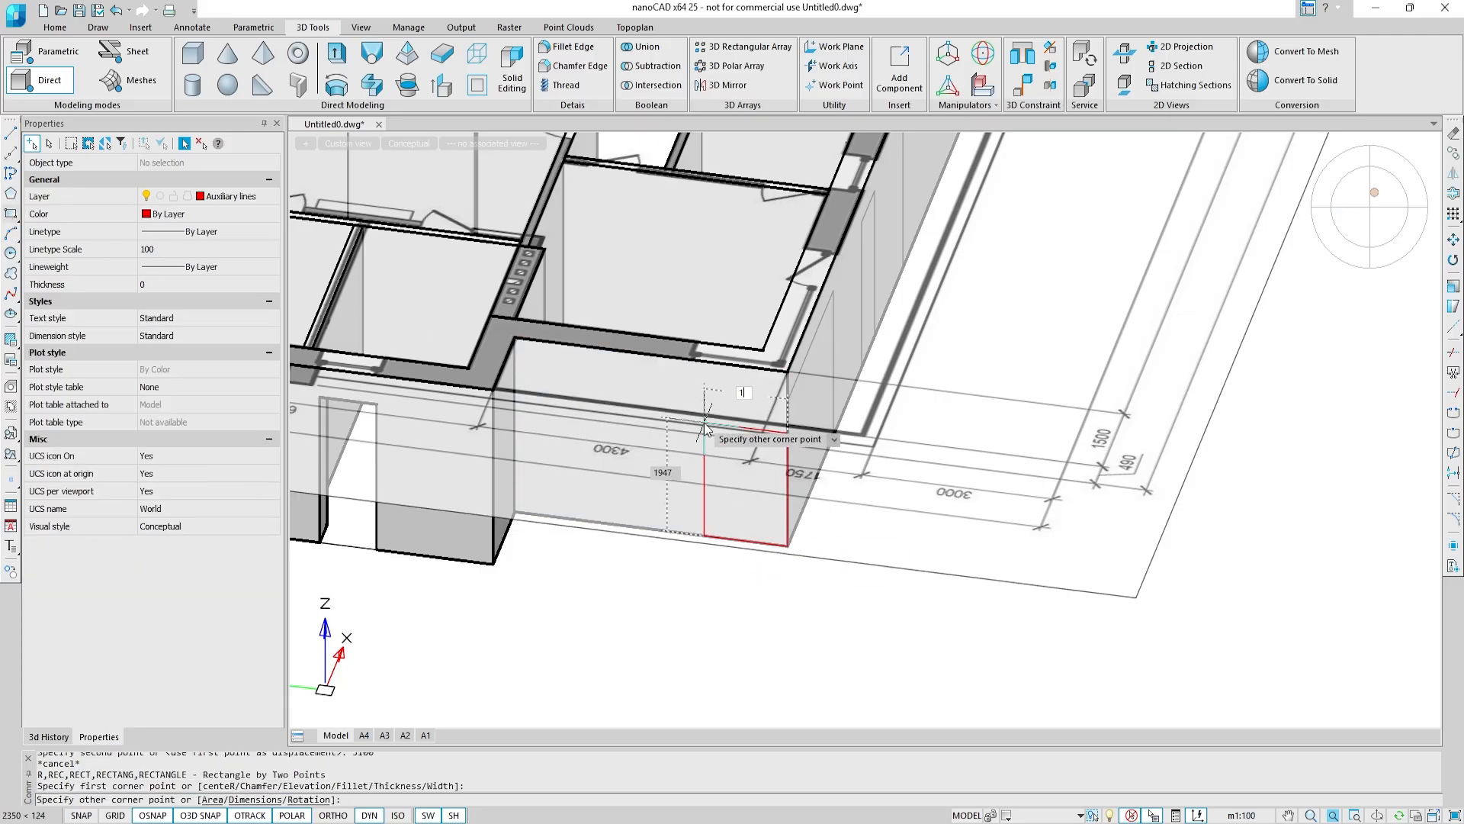
{"action": "key", "text": "Tab"}
{"action": "type", "text": "250"}
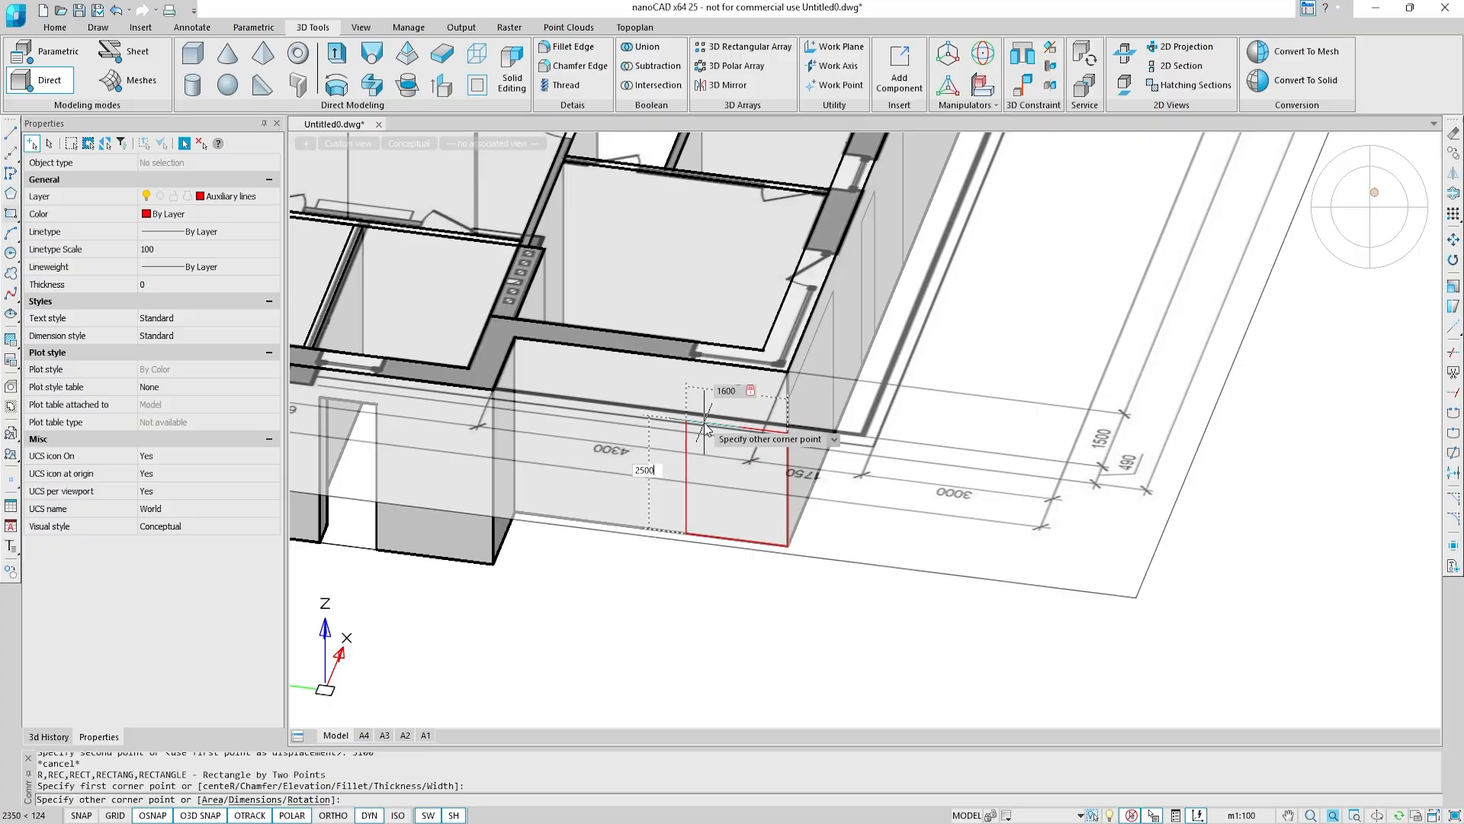
{"action": "type", "text": "0"}
{"action": "key", "text": "Return"}
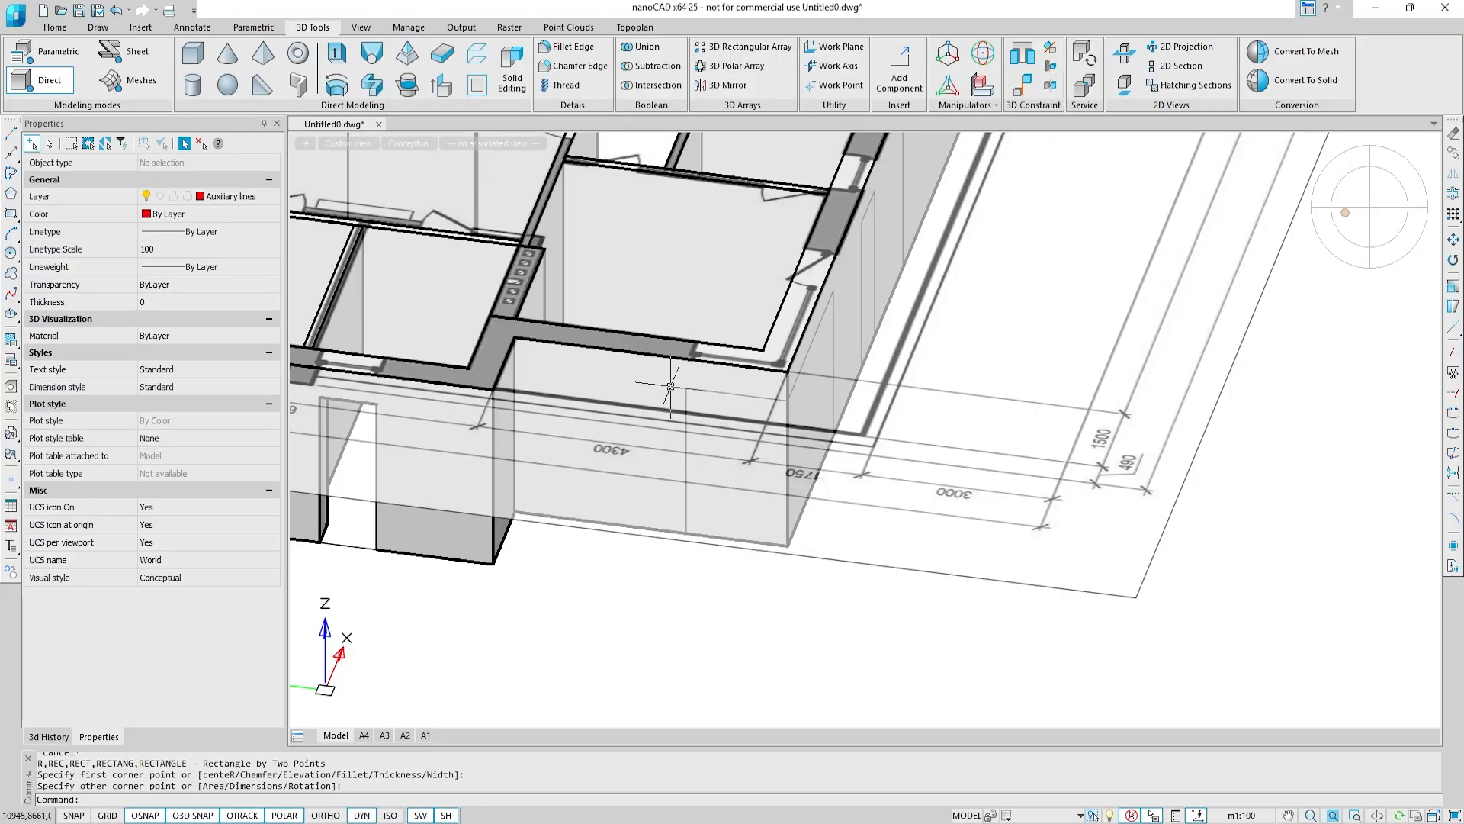
Step: Cut the corner opening by presspulling the 1600 mm and 3150 mm wide rectangles 500 mm through the walls
{"action": "left_click", "coordinate": [442, 85]}
{"action": "left_click", "coordinate": [738, 462]}
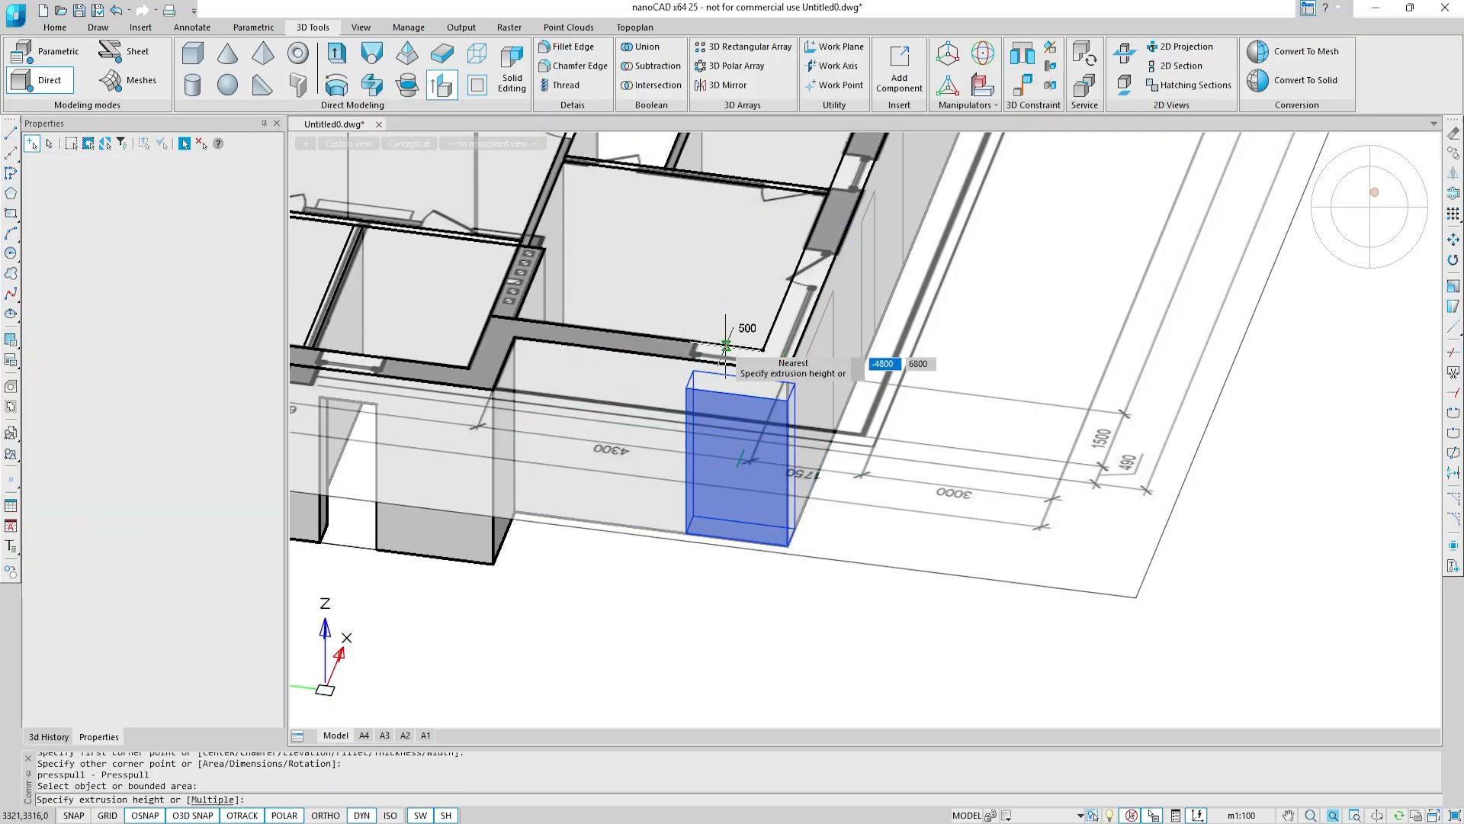
{"action": "left_click", "coordinate": [731, 353]}
{"action": "left_click", "coordinate": [797, 408]}
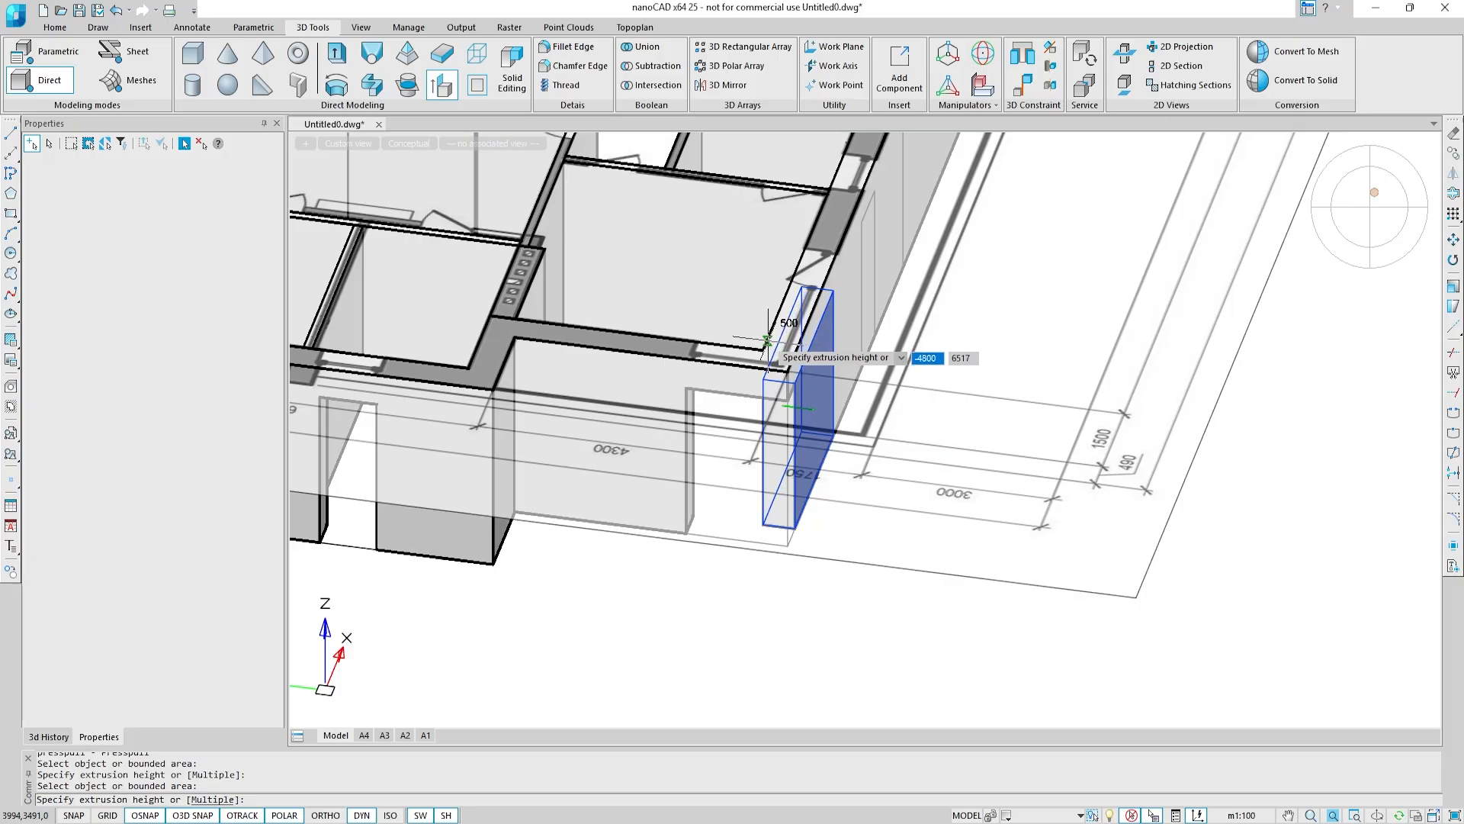
{"action": "left_click", "coordinate": [770, 339]}
Step: Presspull the two 900 mm wide rectangles and the 4500 mm wide rectangle through the front wall to cut their openings
{"action": "middle_click_drag", "start_coordinate": [938, 265], "coordinate": [915, 285], "text": "shift"}
{"action": "middle_click_drag", "start_coordinate": [648, 324], "coordinate": [801, 391]}
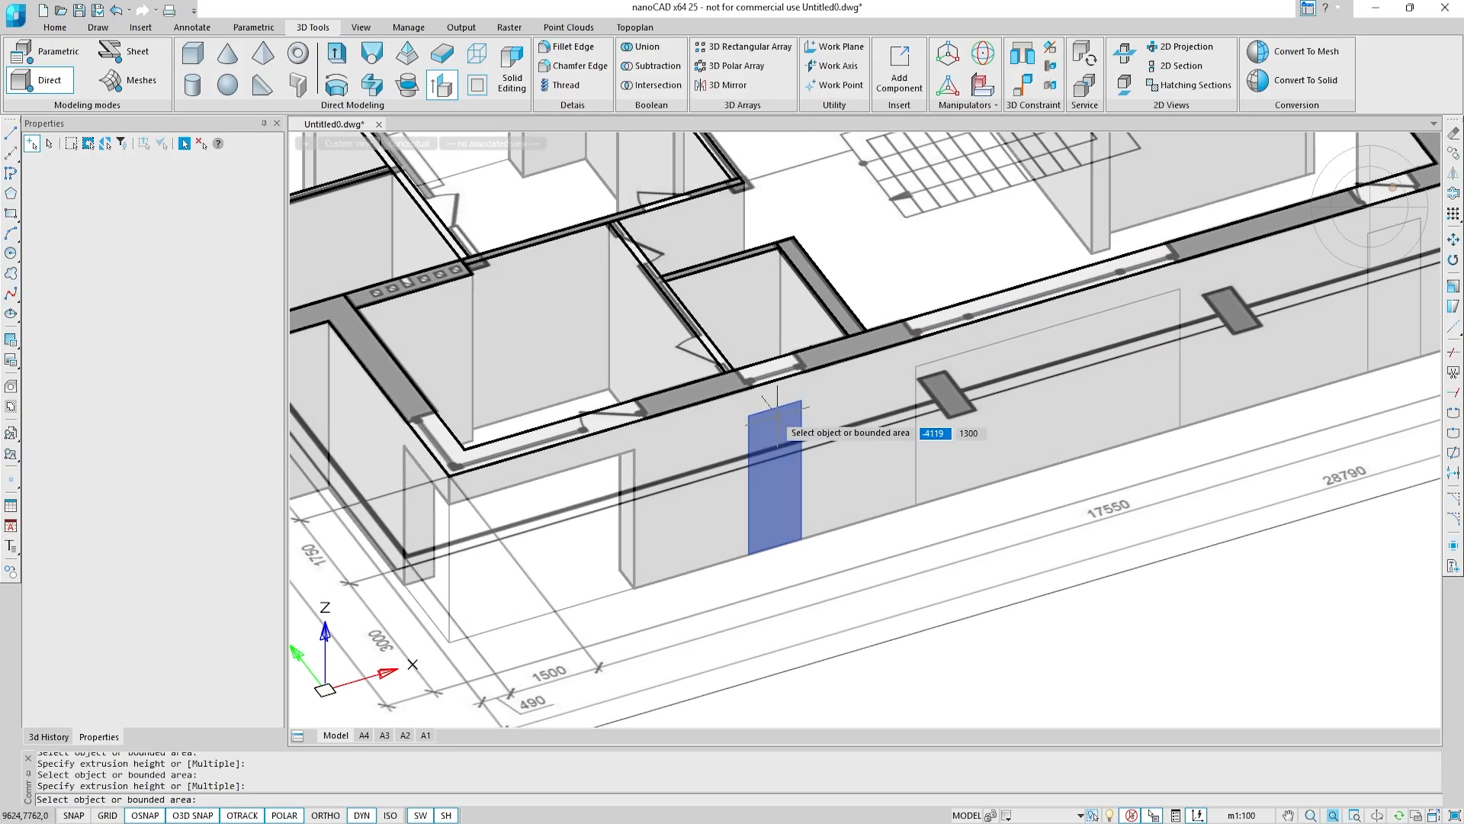
{"action": "left_click", "coordinate": [776, 418]}
{"action": "left_click", "coordinate": [769, 346]}
{"action": "middle_click_drag", "start_coordinate": [1010, 372], "coordinate": [777, 467]}
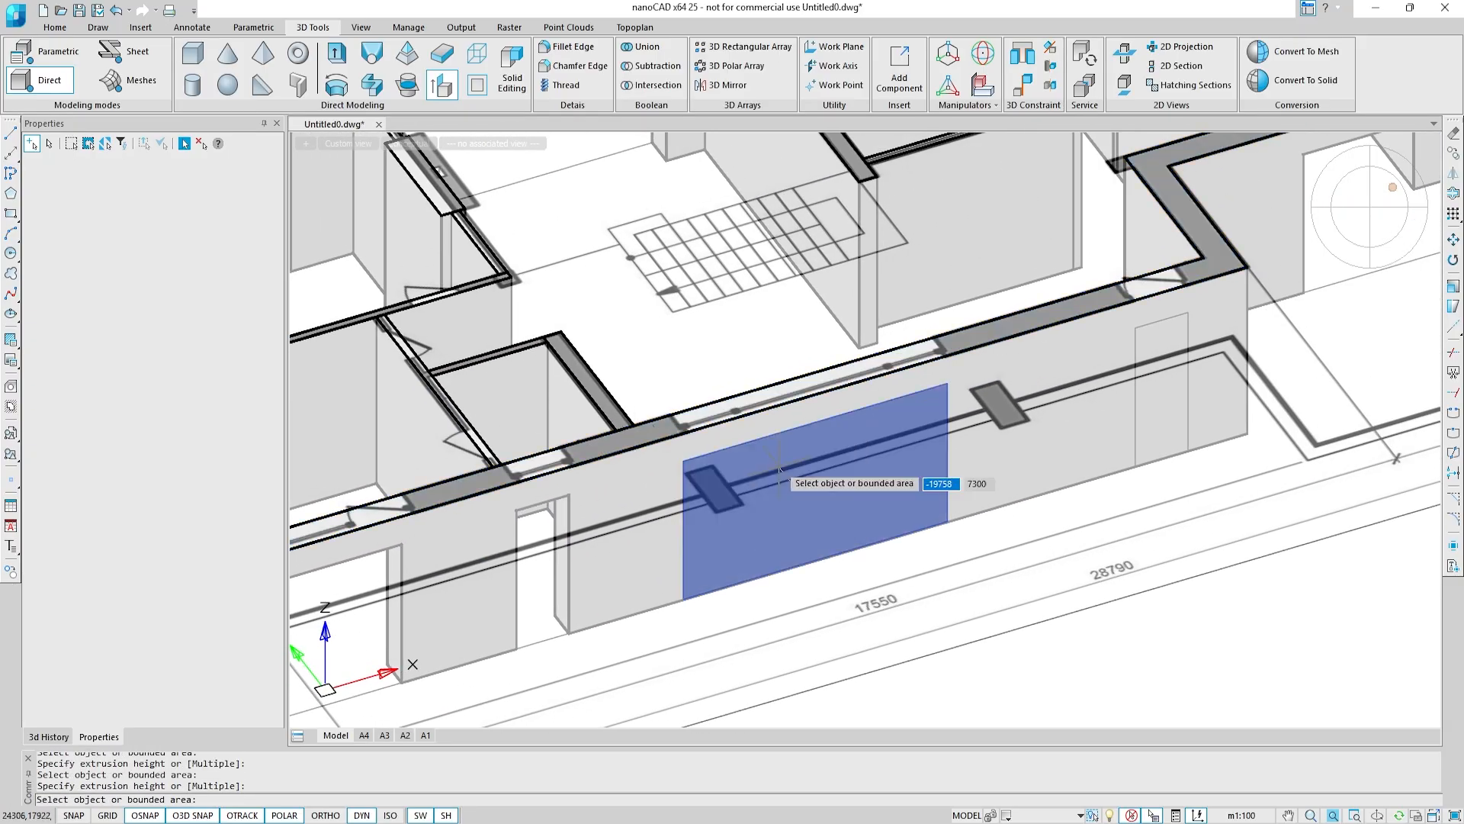
{"action": "left_click", "coordinate": [777, 466]}
{"action": "left_click", "coordinate": [759, 392]}
{"action": "middle_click_drag", "start_coordinate": [1105, 399], "coordinate": [831, 454]}
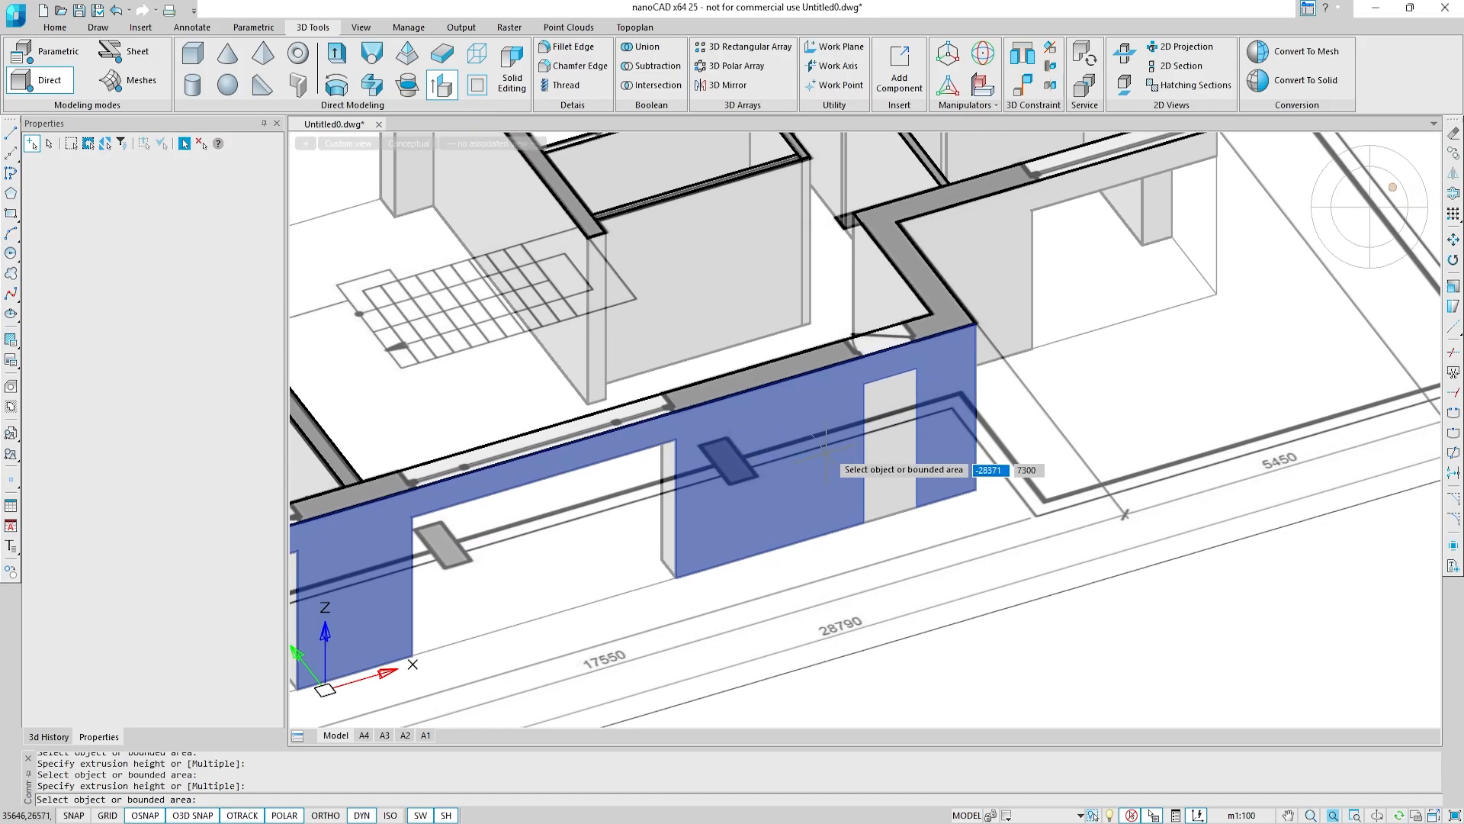
{"action": "left_click", "coordinate": [888, 450]}
{"action": "left_click", "coordinate": [872, 335]}
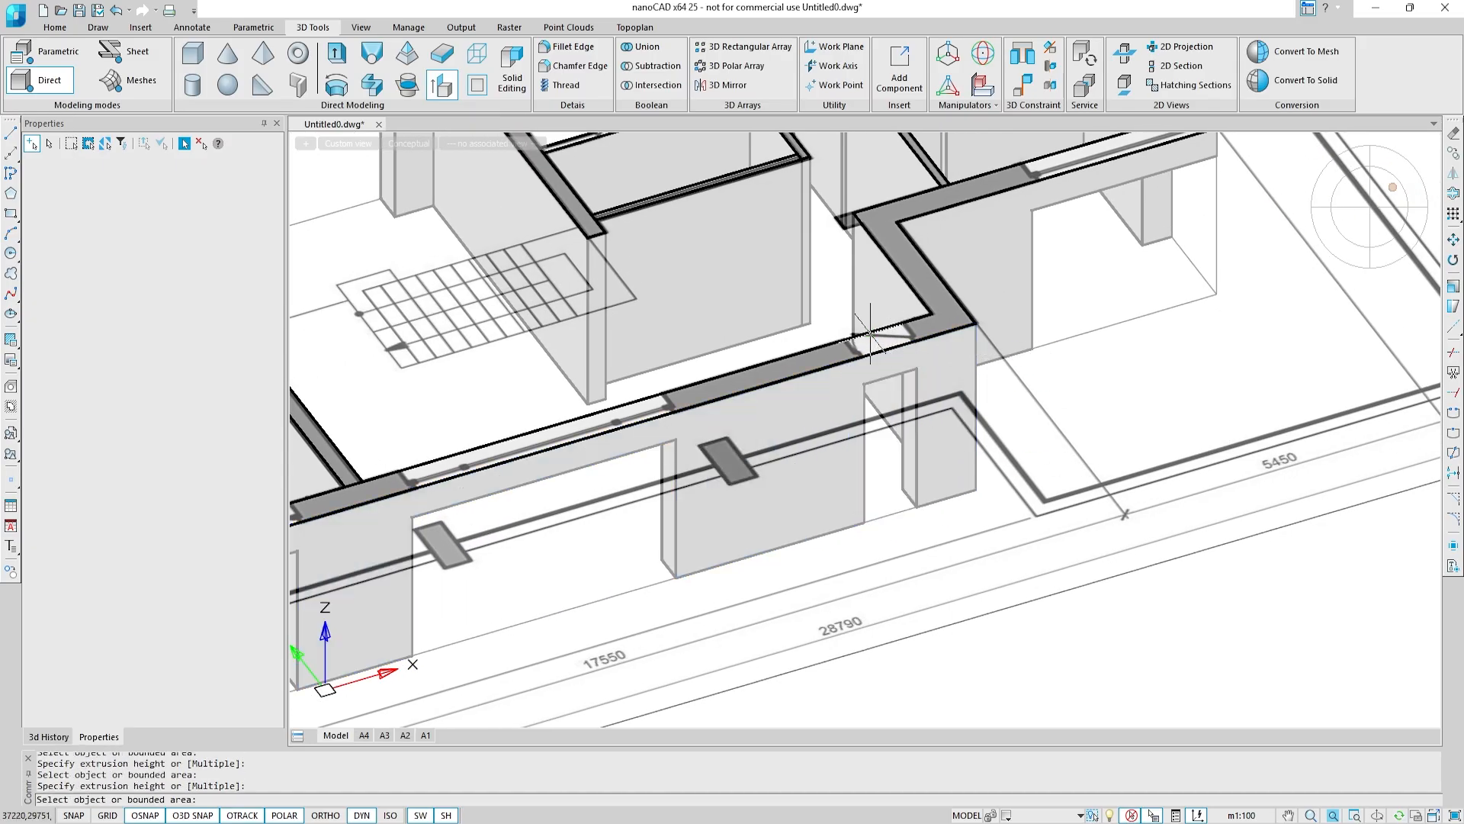
{"action": "key", "text": "Escape"}
Step: Unisolate the hidden objects in all layouts
{"action": "right_click", "coordinate": [1016, 622]}
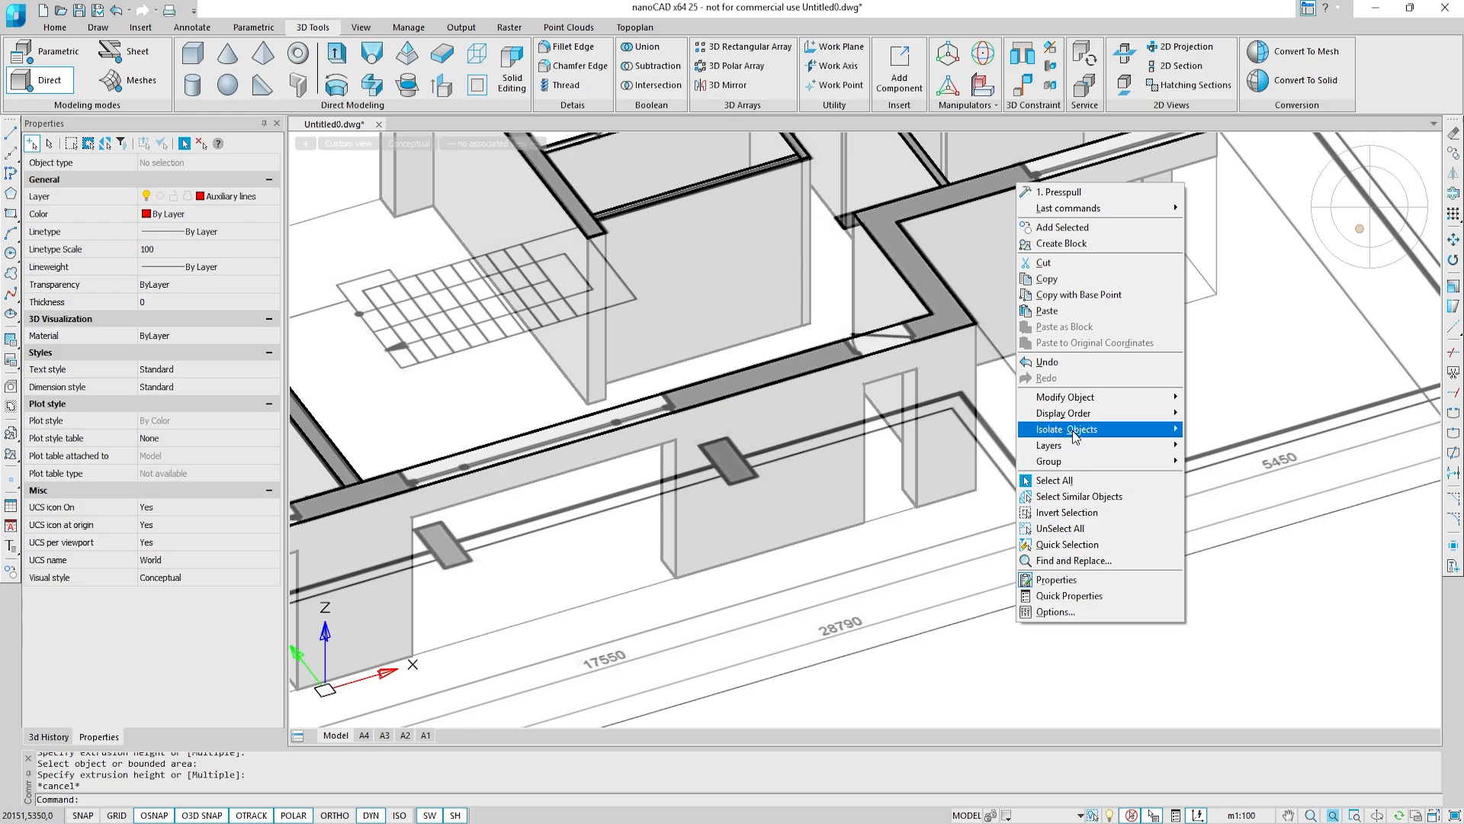
{"action": "mouse_move", "coordinate": [1129, 429]}
{"action": "left_click", "coordinate": [1200, 462]}
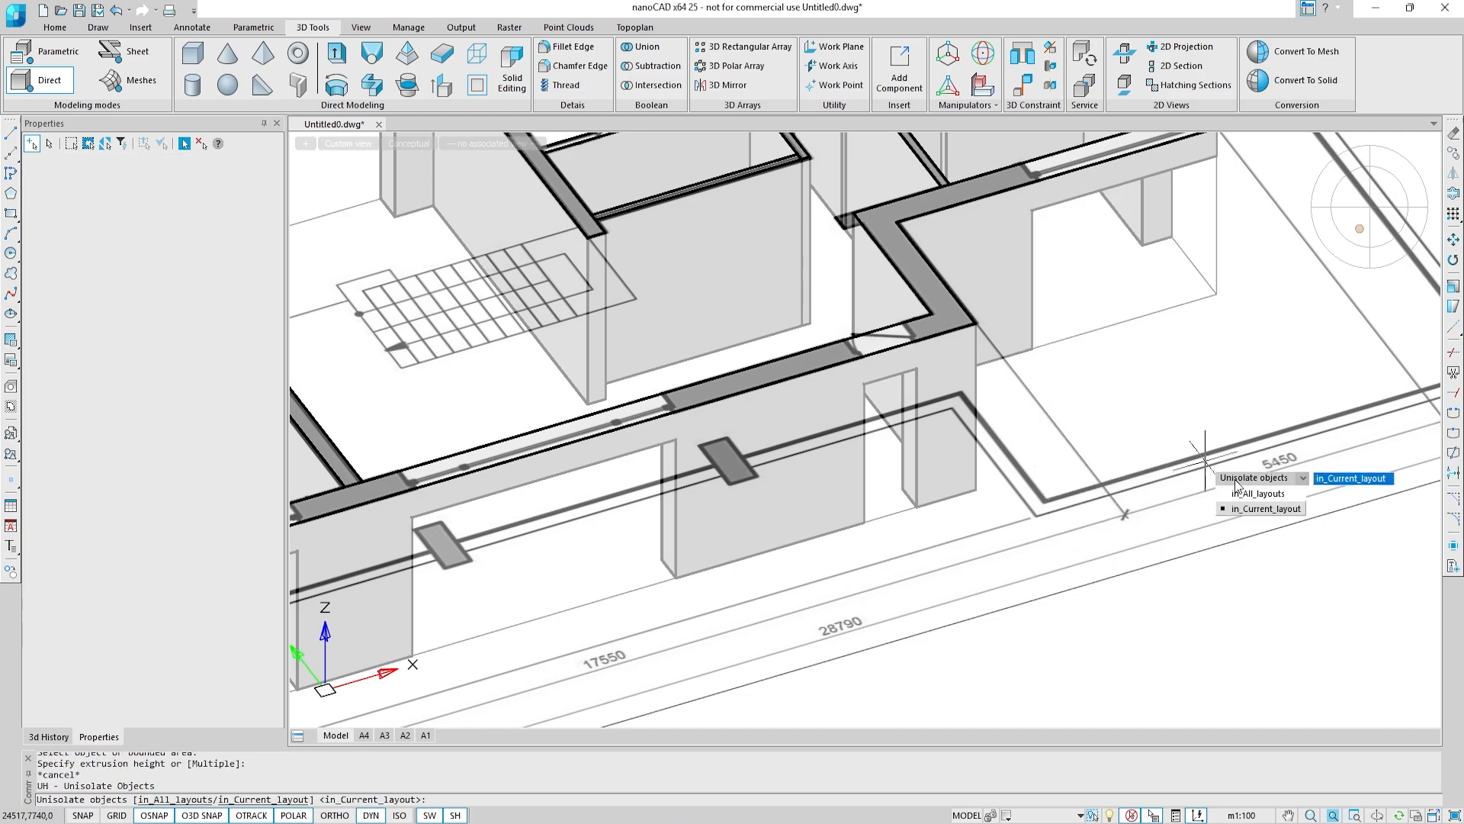
{"action": "key", "text": "Down"}
{"action": "left_click", "coordinate": [1242, 494]}
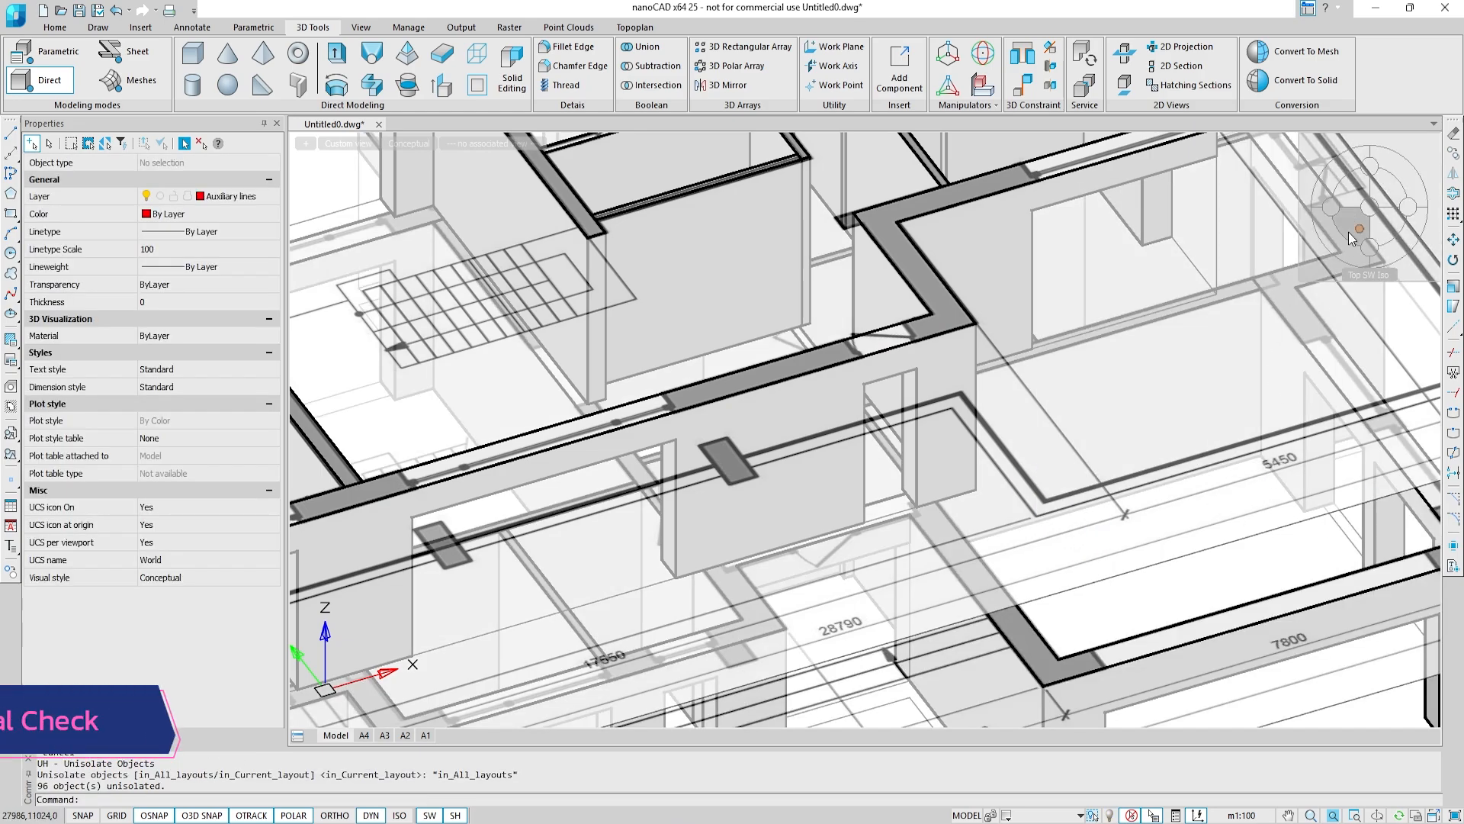
Step: Set the Top SW Iso view, turn on the Floor structures and Stairs layers, and turn off the Raster layer
{"action": "left_click", "coordinate": [1354, 227]}
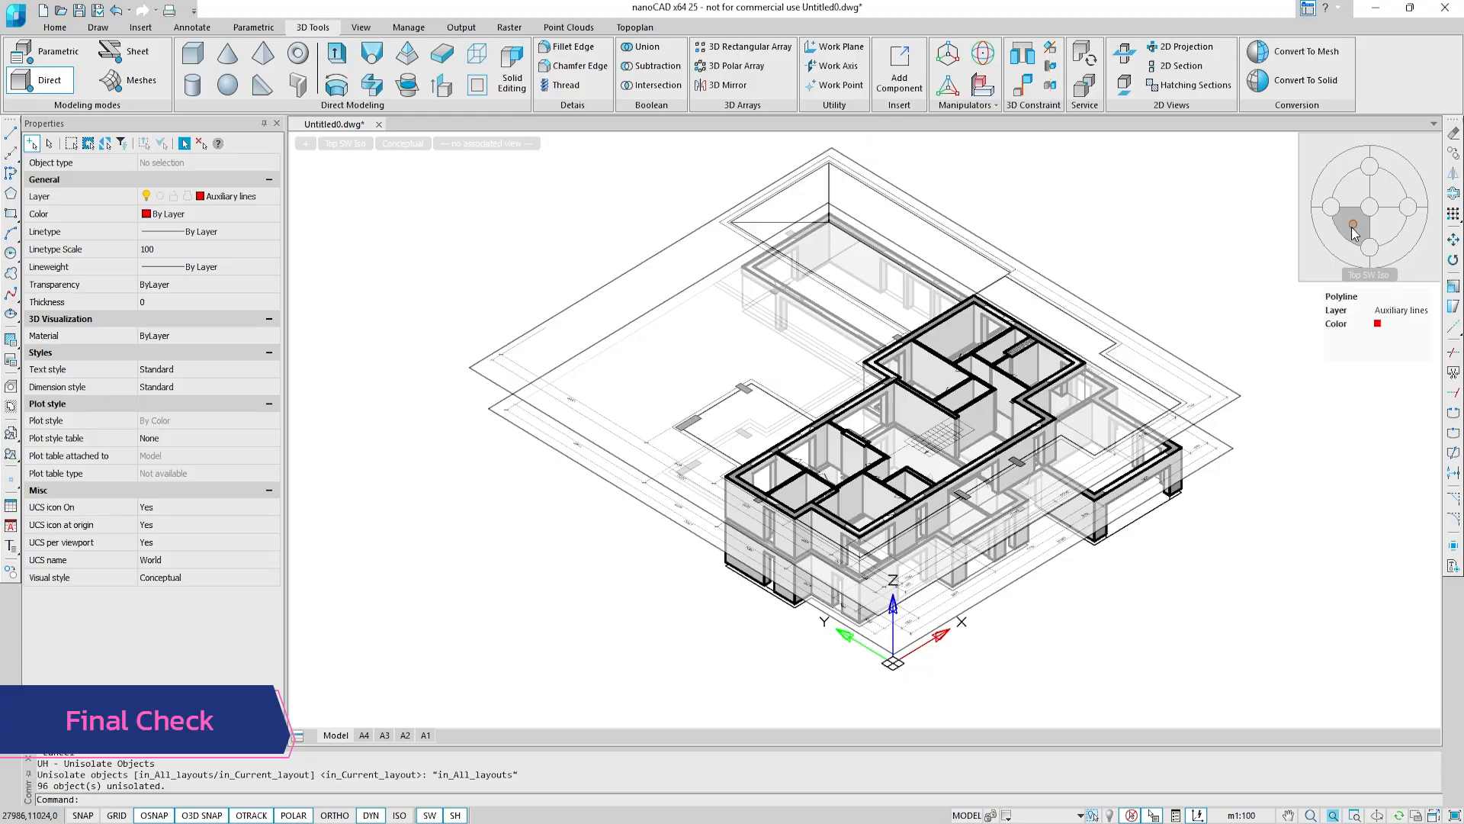
{"action": "left_click", "coordinate": [270, 197]}
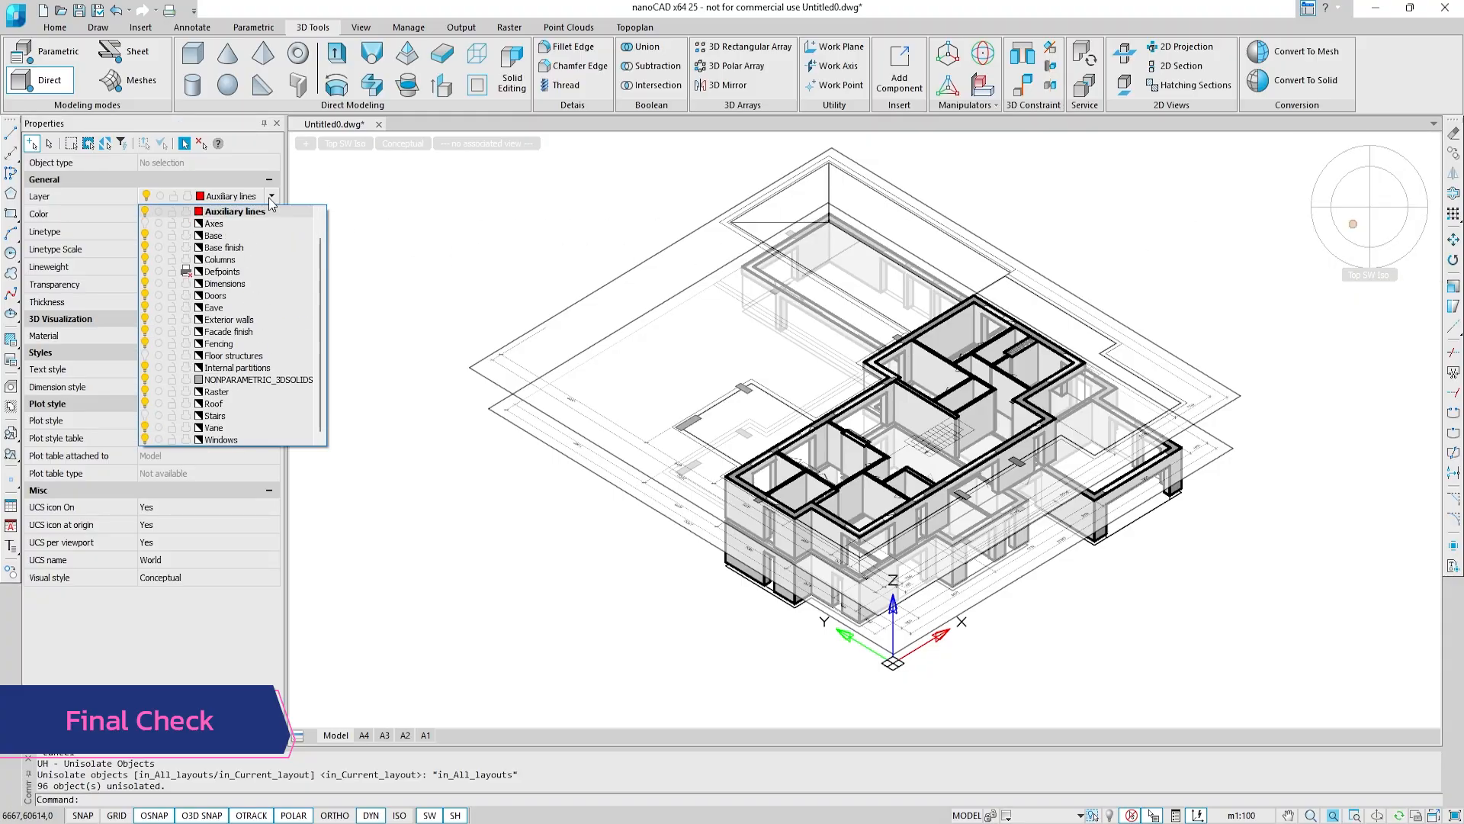
{"action": "left_click", "coordinate": [144, 355]}
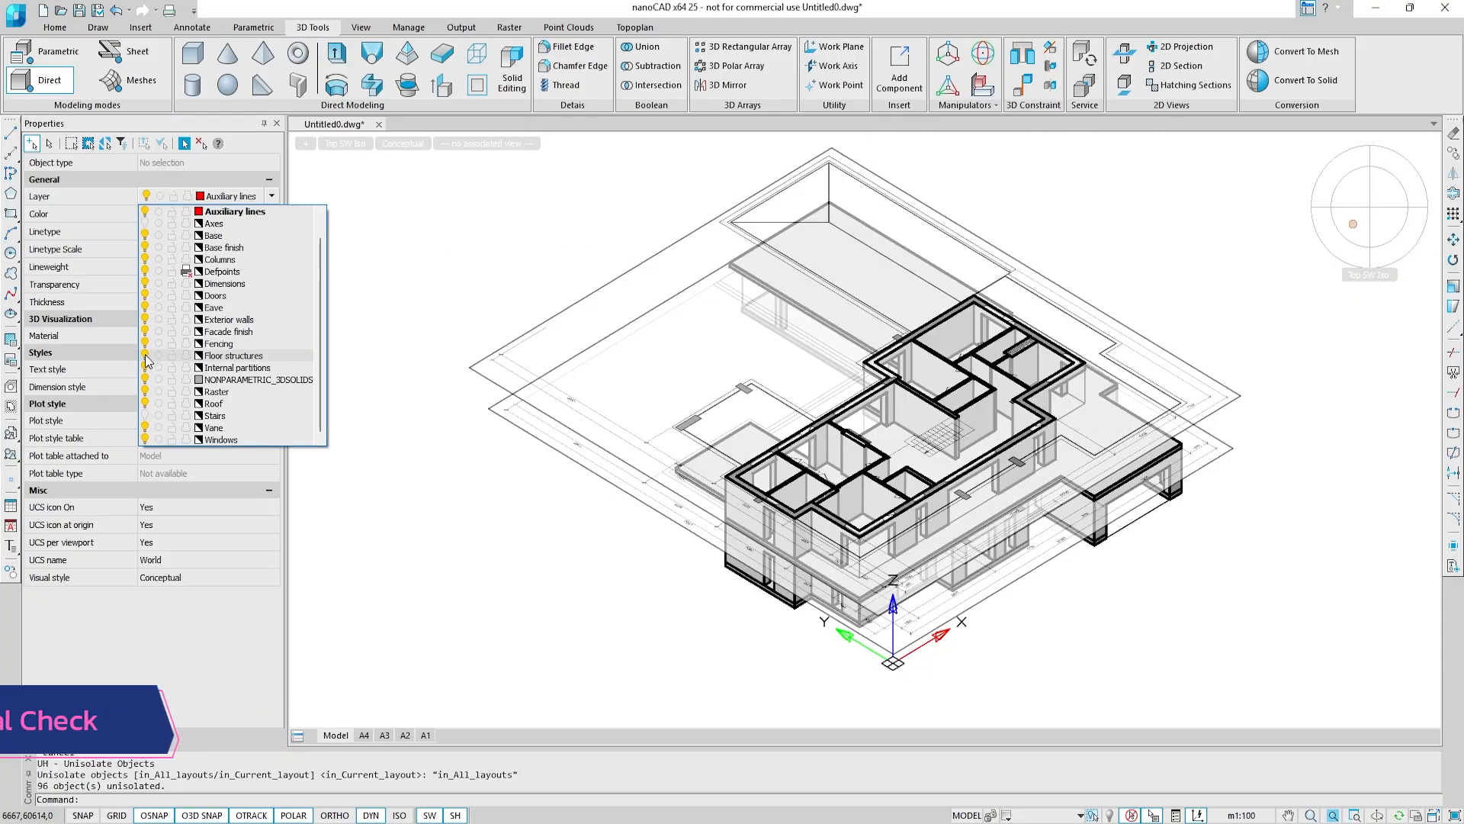
{"action": "left_click", "coordinate": [145, 391]}
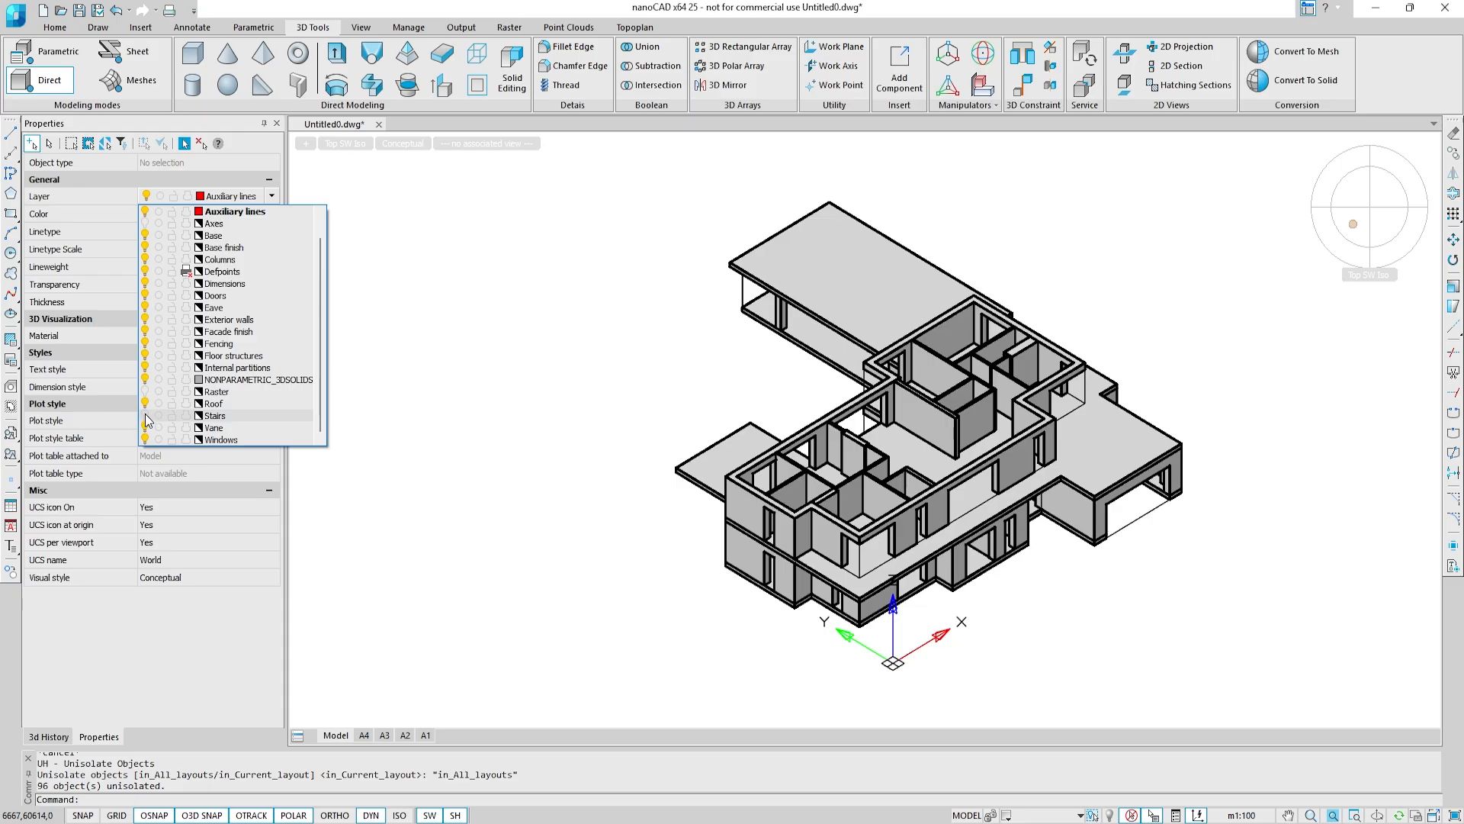
{"action": "left_click", "coordinate": [145, 415]}
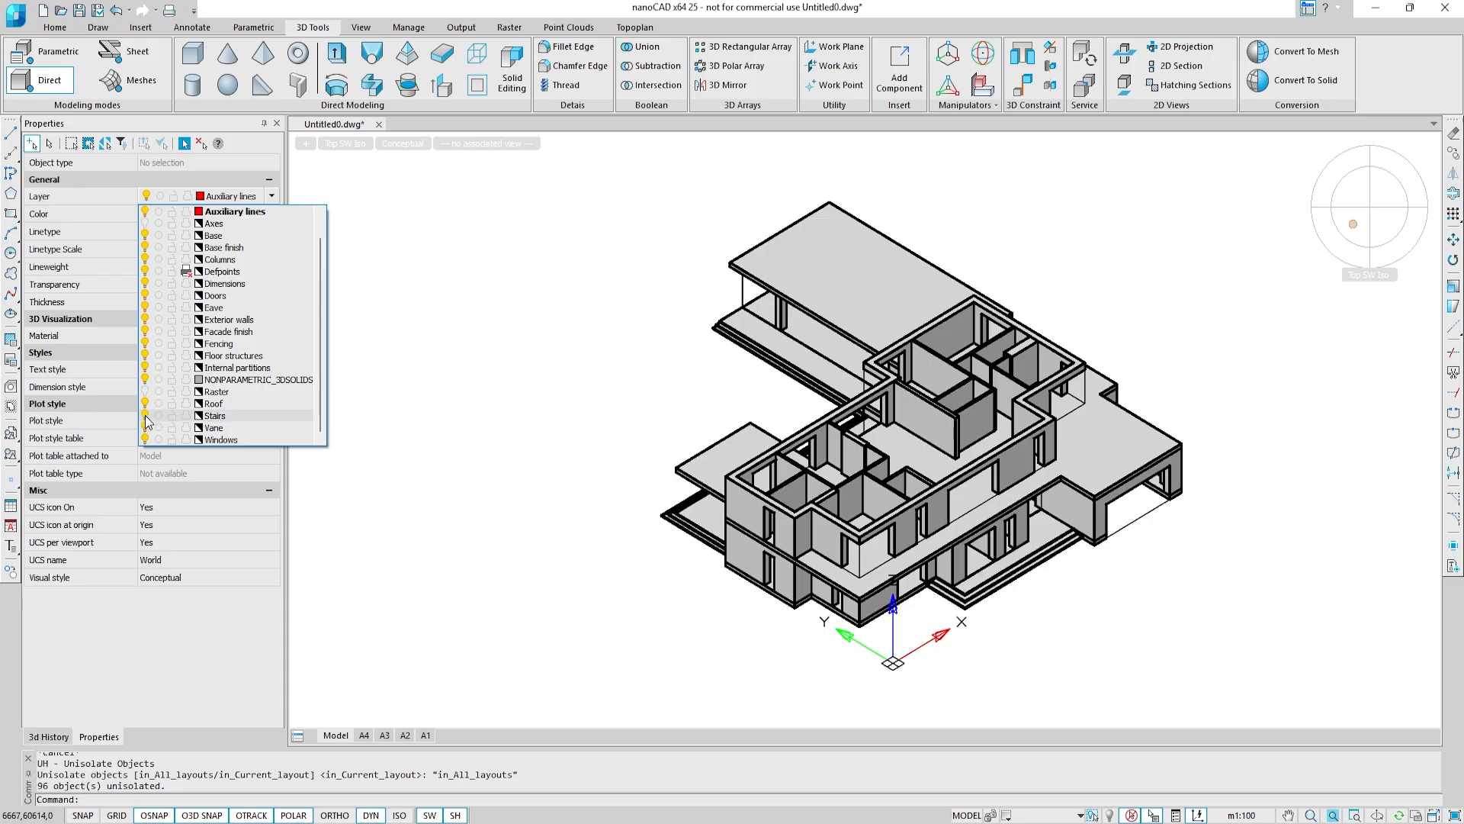
{"action": "left_click", "coordinate": [516, 588]}
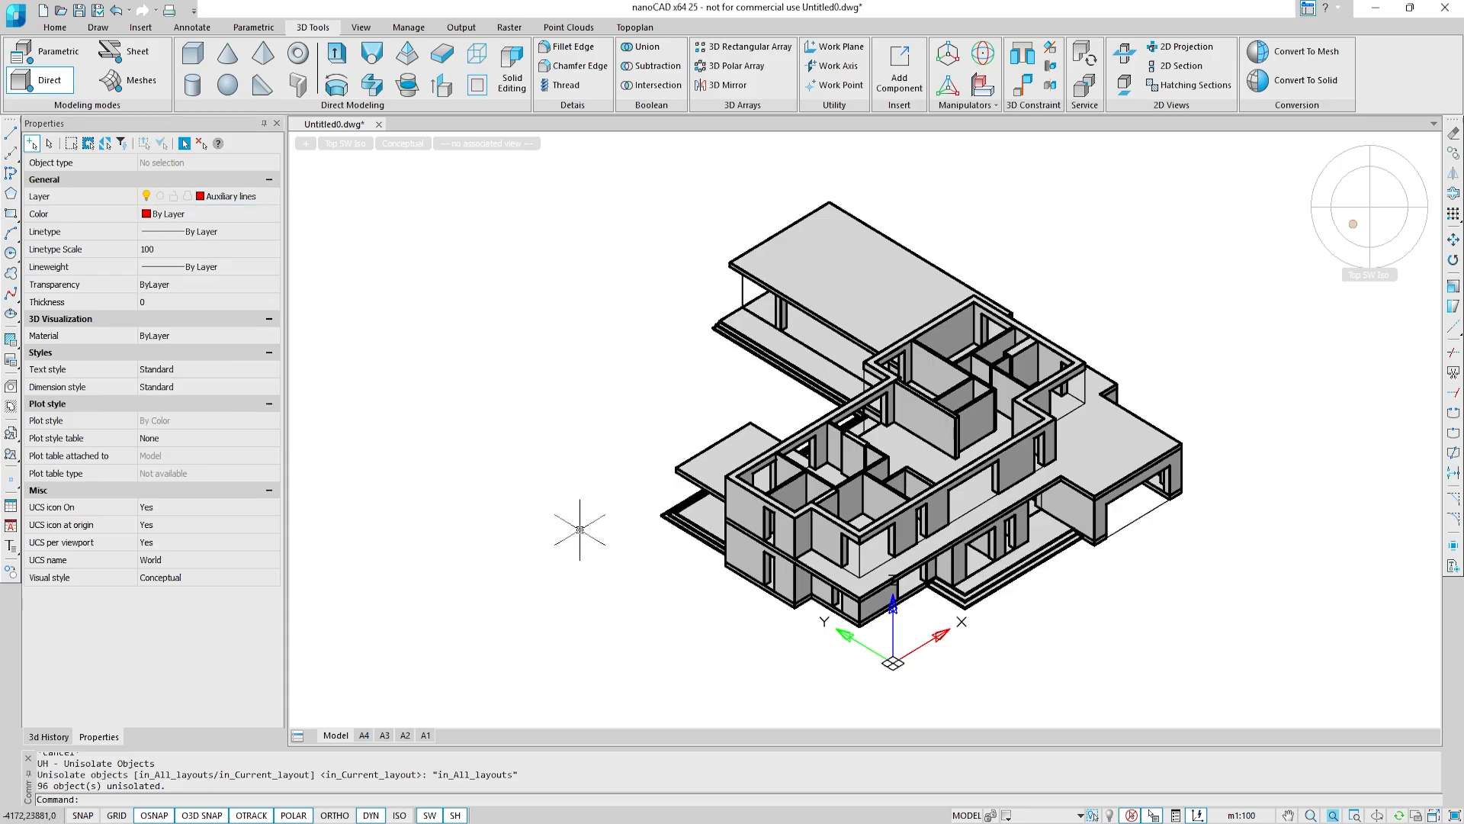
Step: Inspect the complete two-storey model from other sides, ending with the Top SE Iso view
{"action": "mouse_move", "coordinate": [582, 539]}
{"action": "middle_mouse_down", "text": "shift"}
{"action": "mouse_move", "coordinate": [734, 501]}
{"action": "mouse_move", "coordinate": [889, 516]}
{"action": "middle_mouse_up", "text": "shift"}
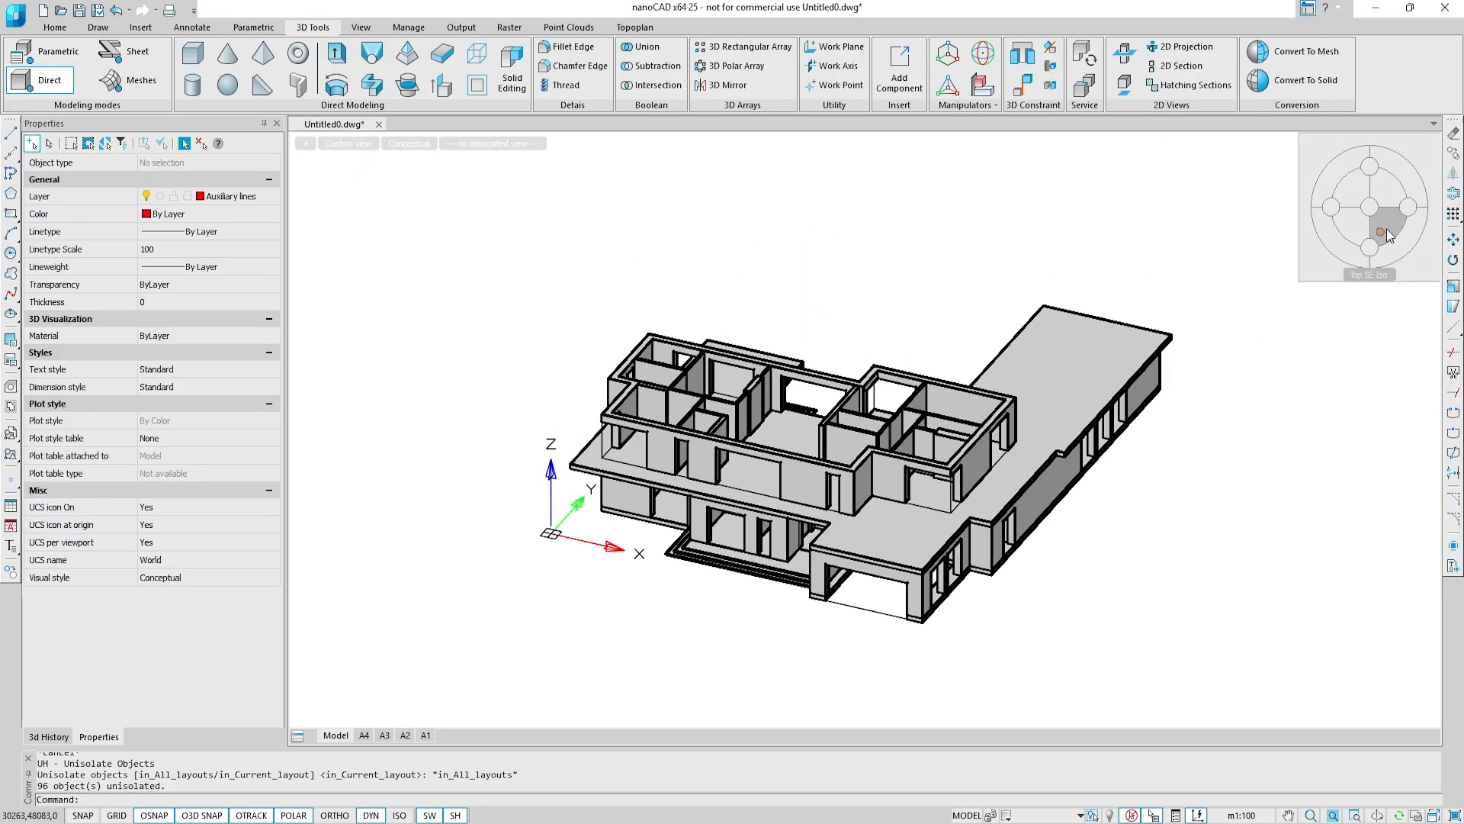
{"action": "left_click", "coordinate": [1386, 229]}
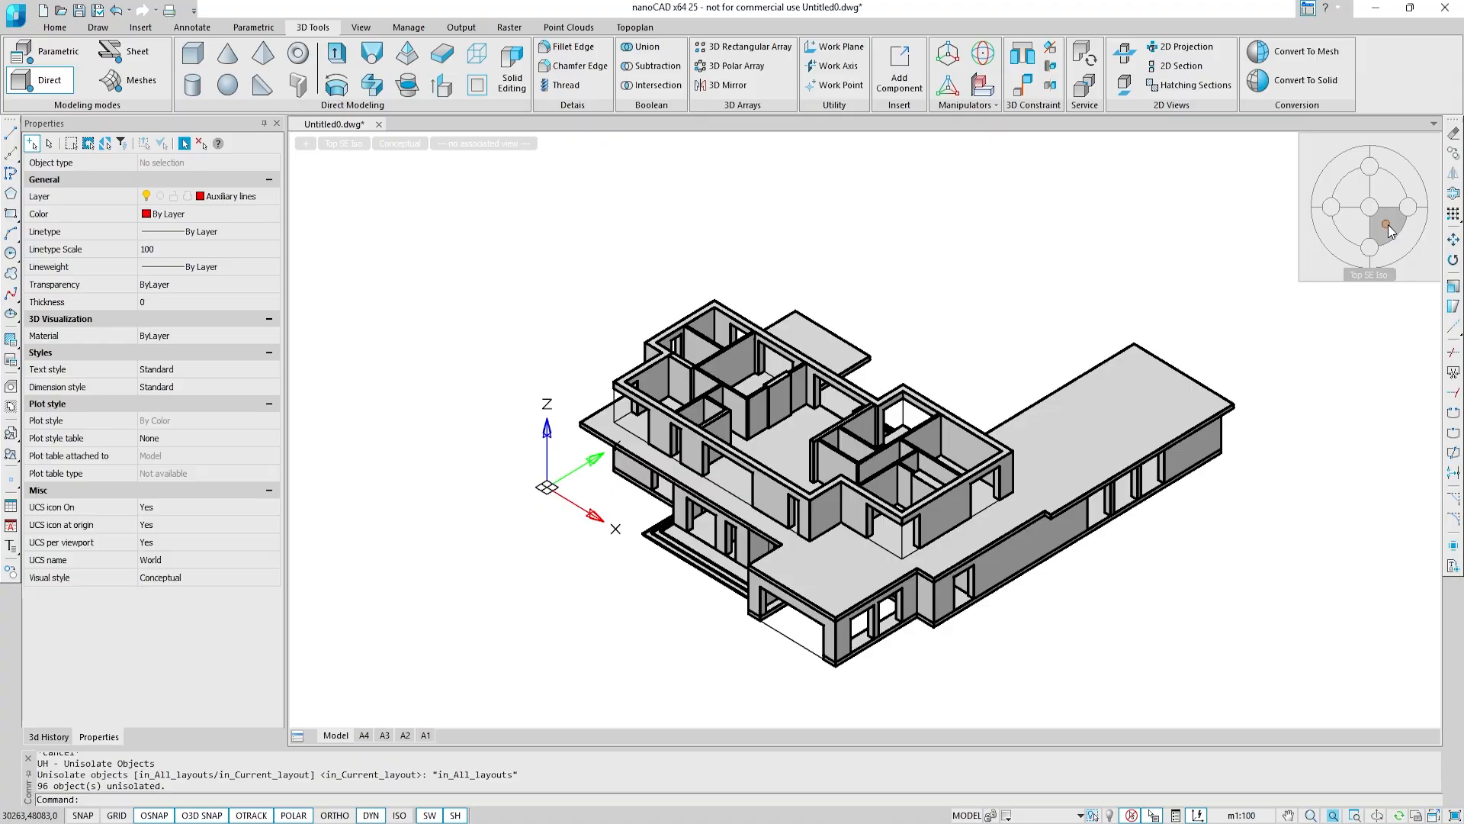